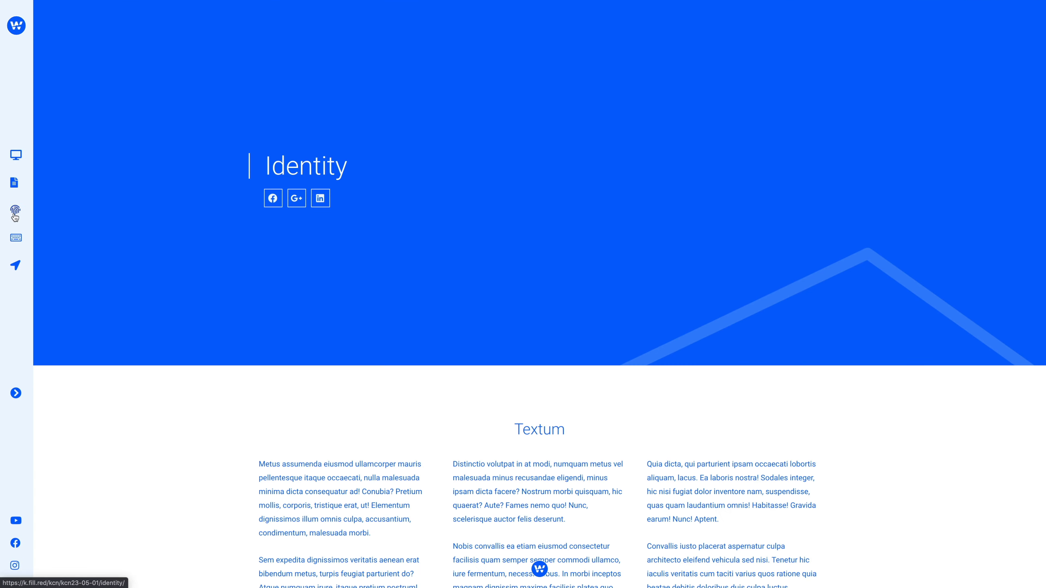
Browse the demo site's Blog Posts and Identity pages through its side navigation, with the navigation expanded for the last visit
click(14, 183)
click(14, 216)
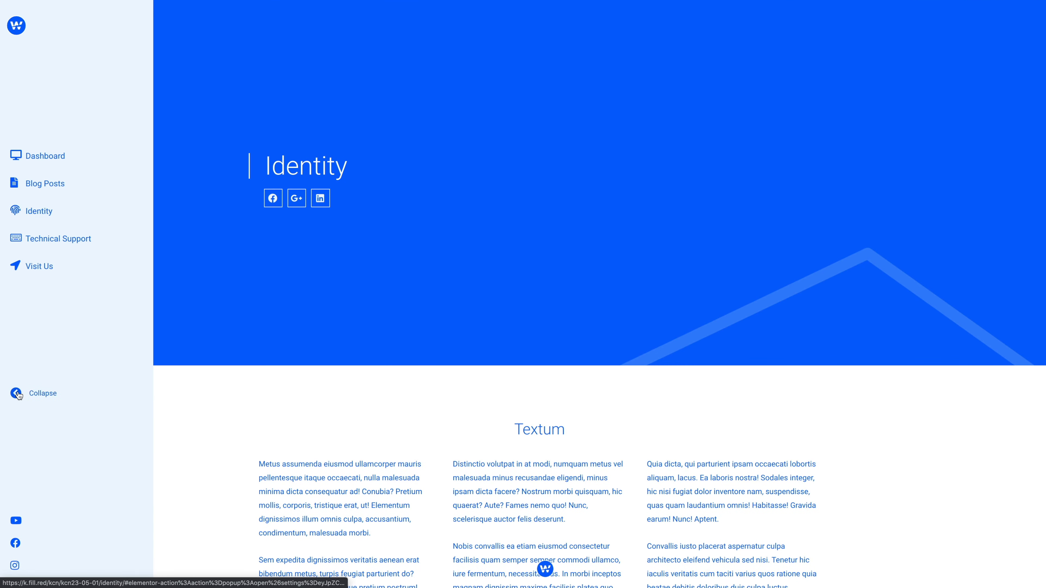
click(61, 188)
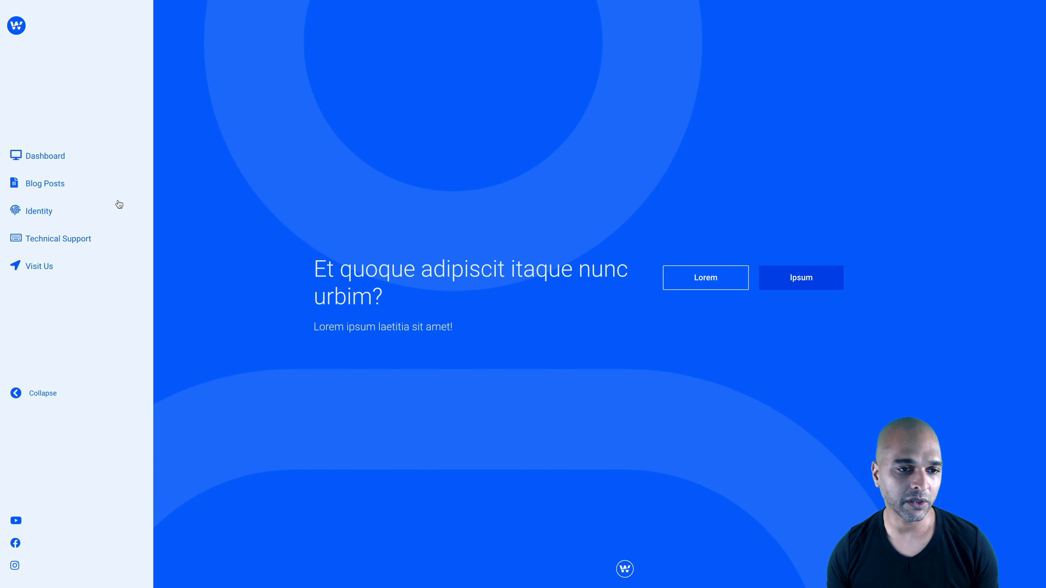
Look through the demo home page as far as its closing call to action, and collapse the side navigation
scroll(218, 334, down, 2)
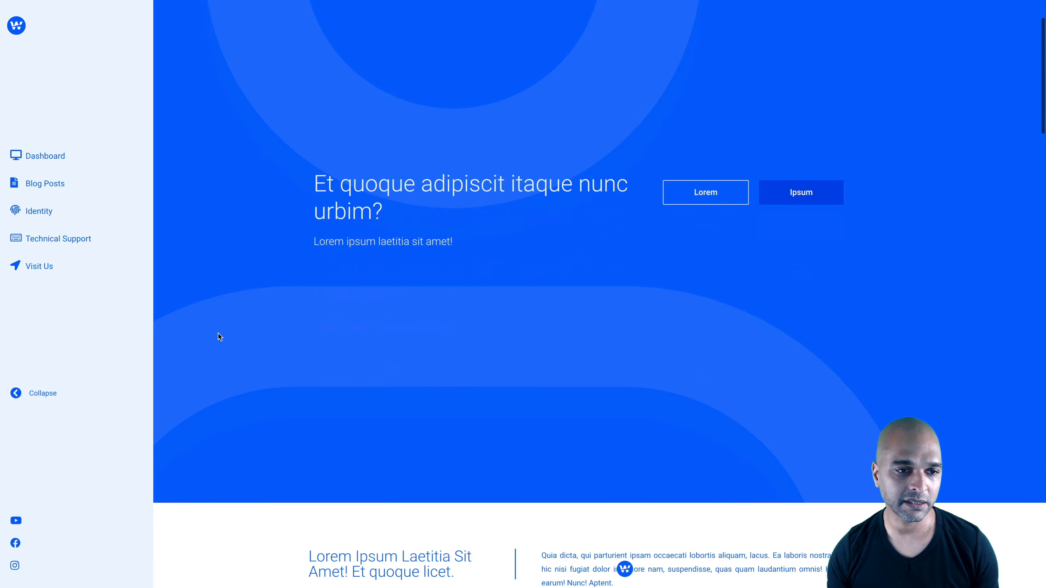
scroll(218, 336, down, 20)
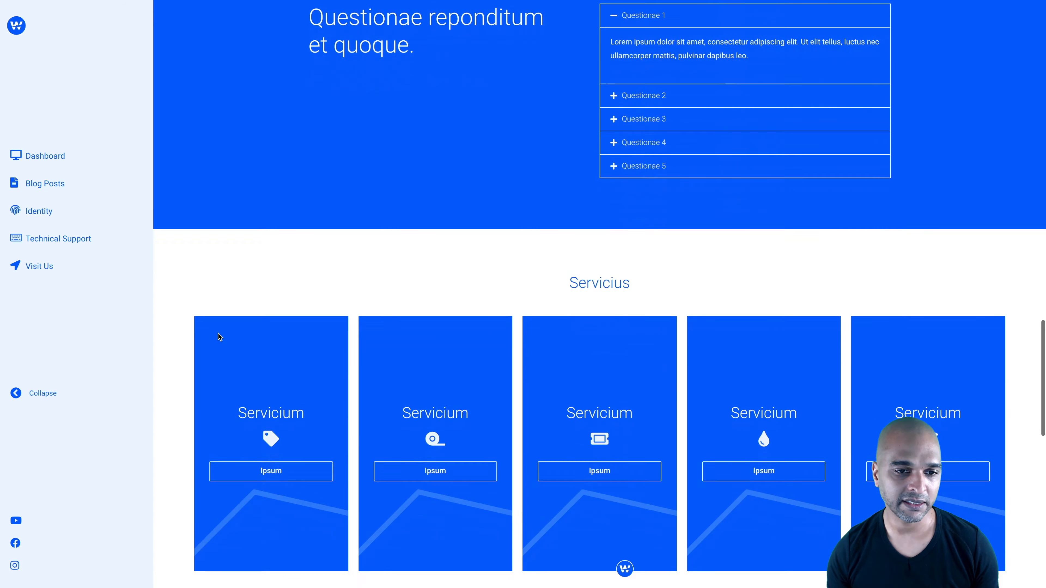
scroll(219, 336, down, 8)
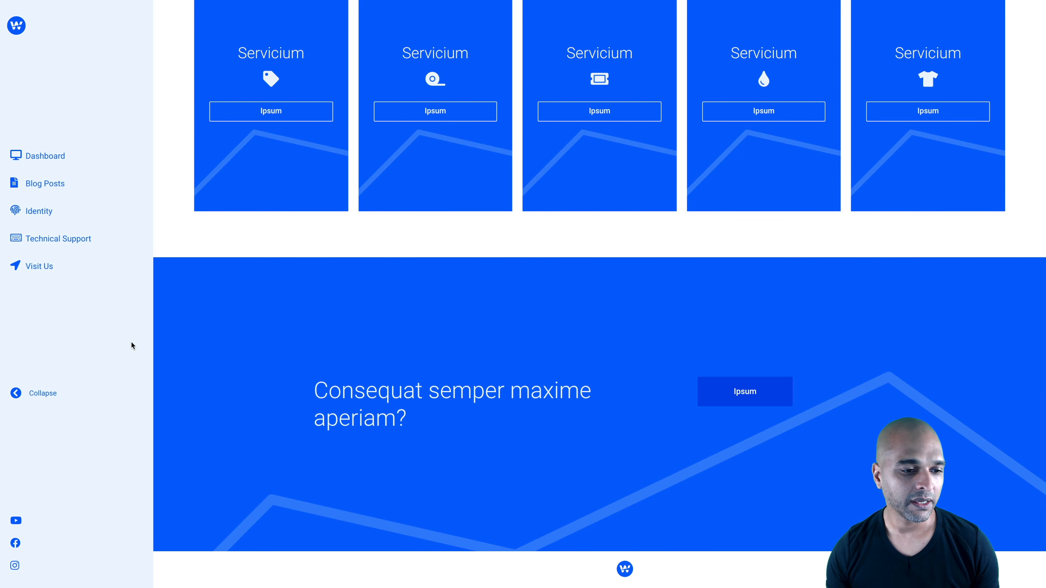
click(43, 394)
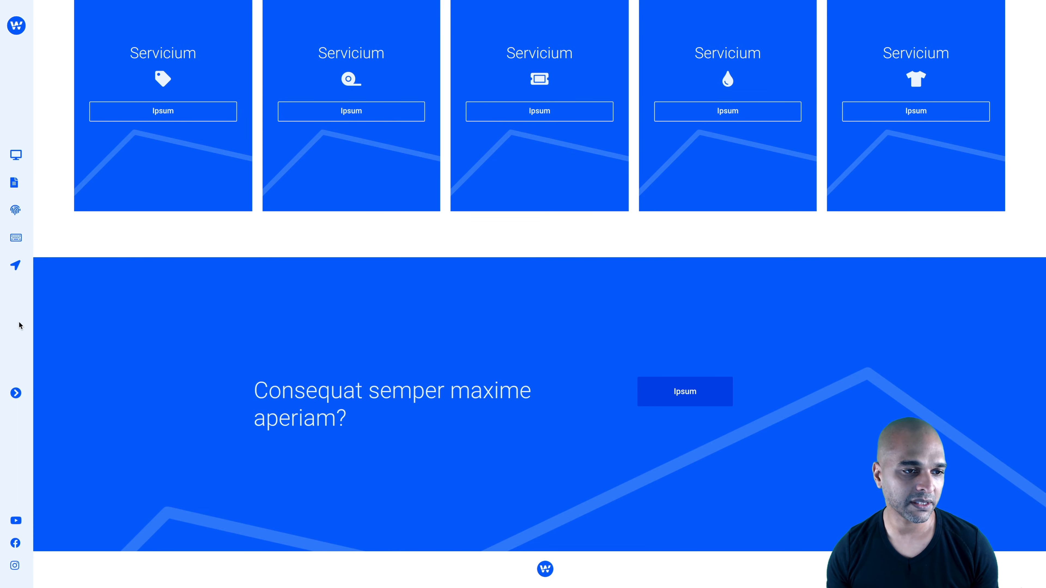
Visit Identity and Blog Posts with the side navigation collapsed, and Dashboard and Identity with it expanded
click(15, 213)
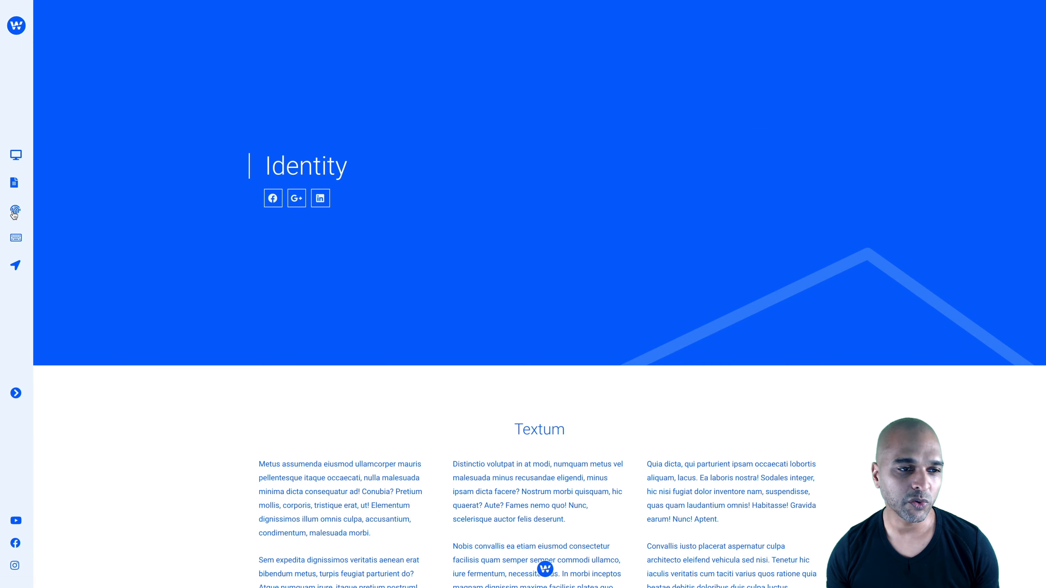
click(16, 185)
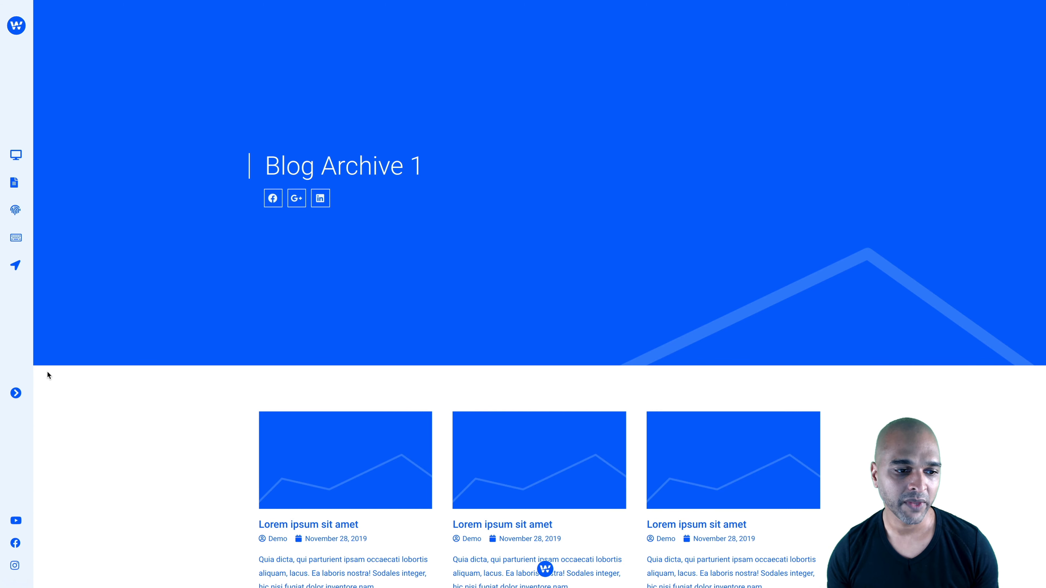
click(16, 393)
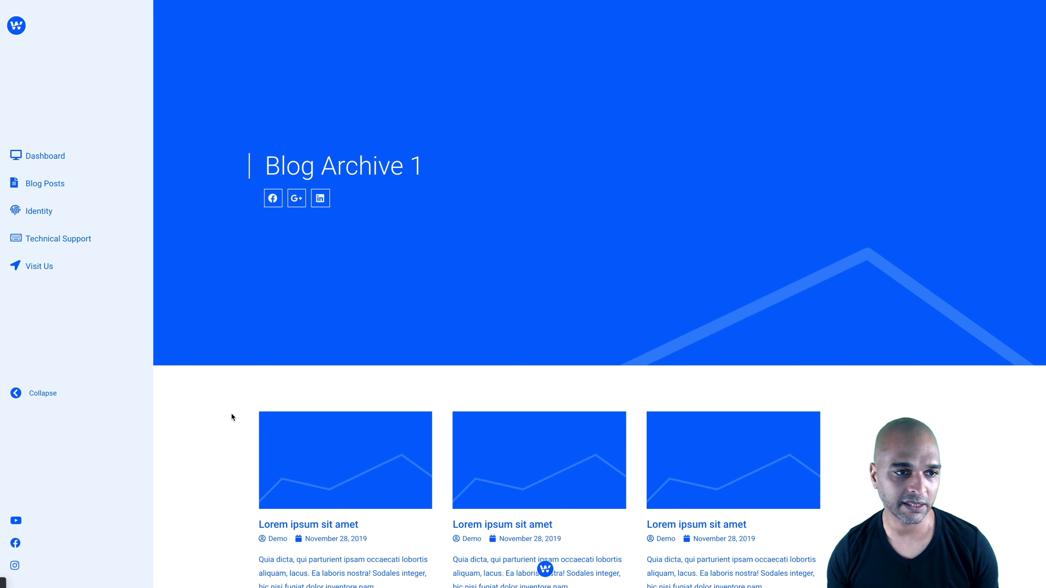
click(45, 159)
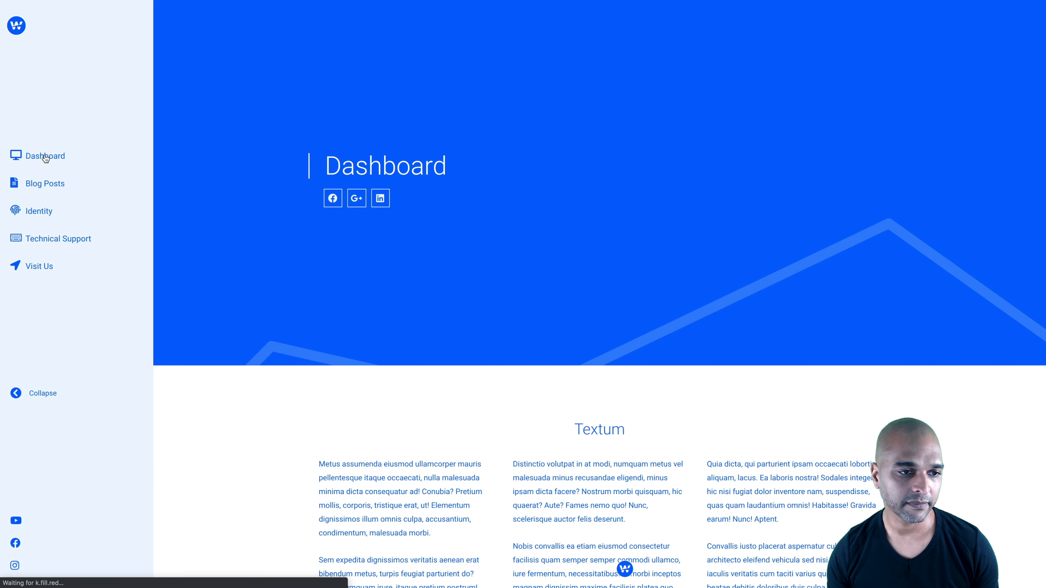
click(32, 215)
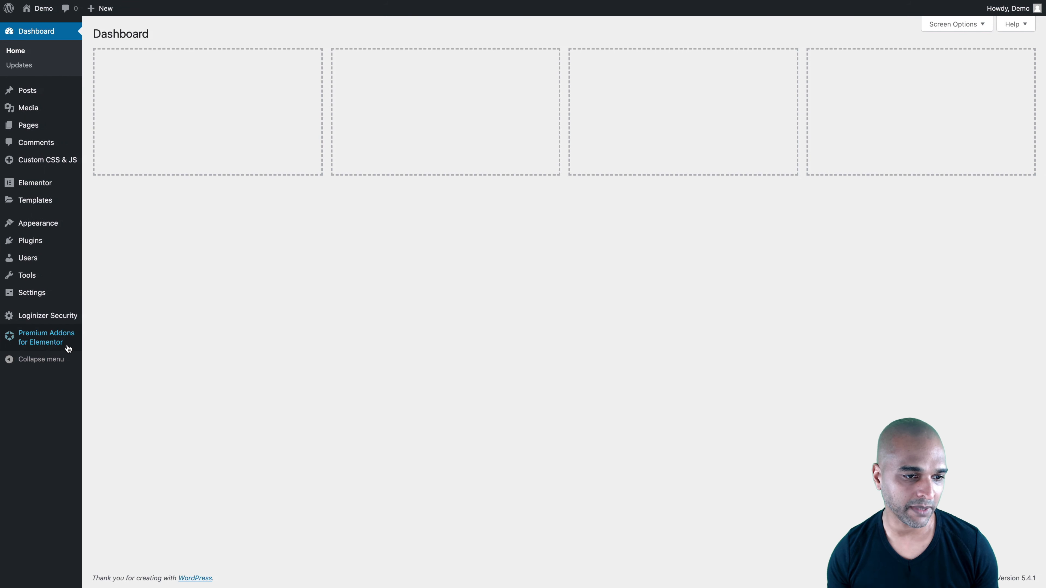
Collapse and re-expand the WordPress admin menu to examine how it behaves
click(23, 359)
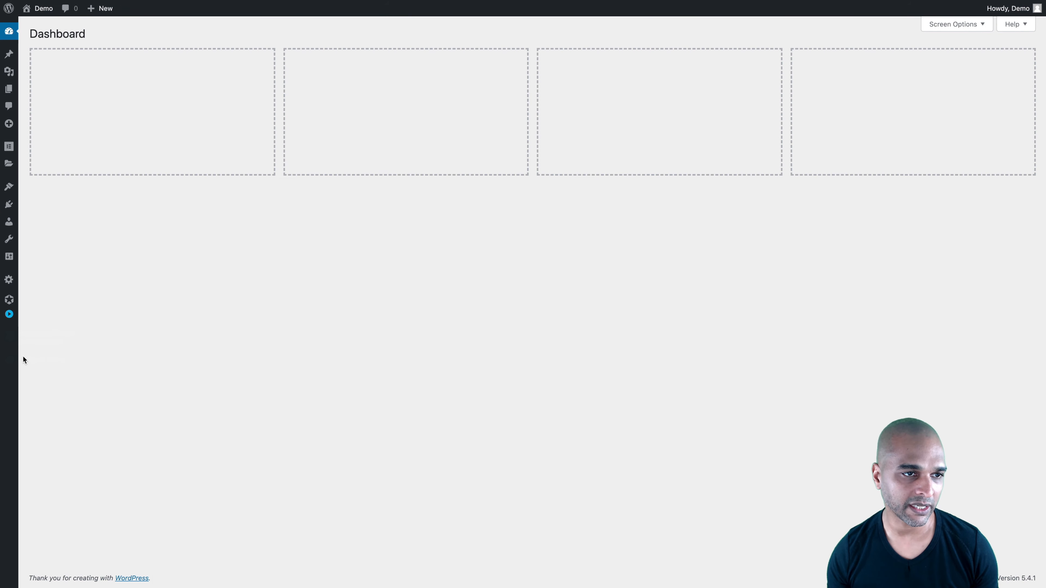
click(9, 314)
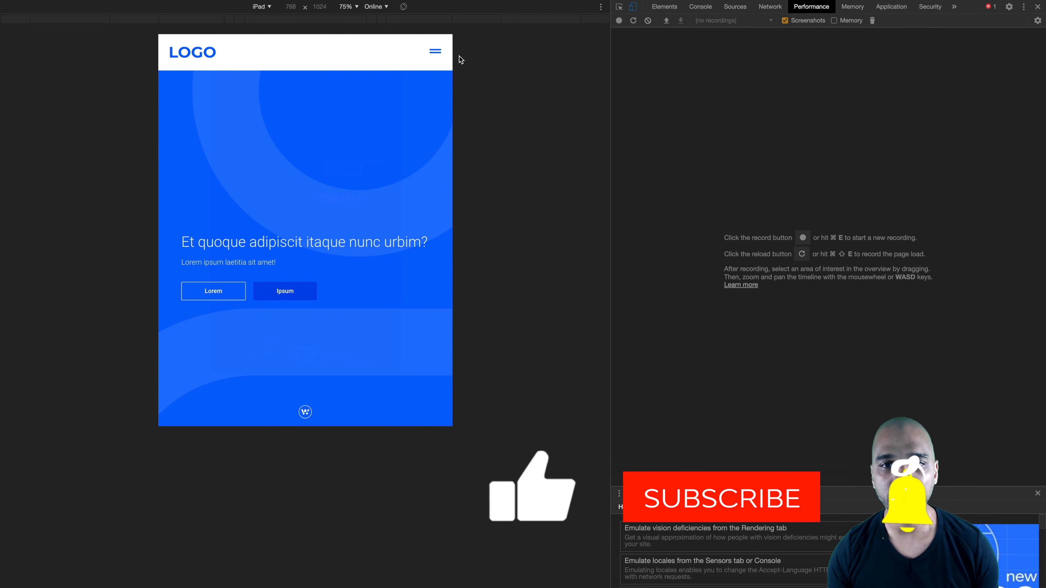
Open and close the full-screen mobile navigation popup in the iPad and iPhone 6/7/8 previews
click(439, 55)
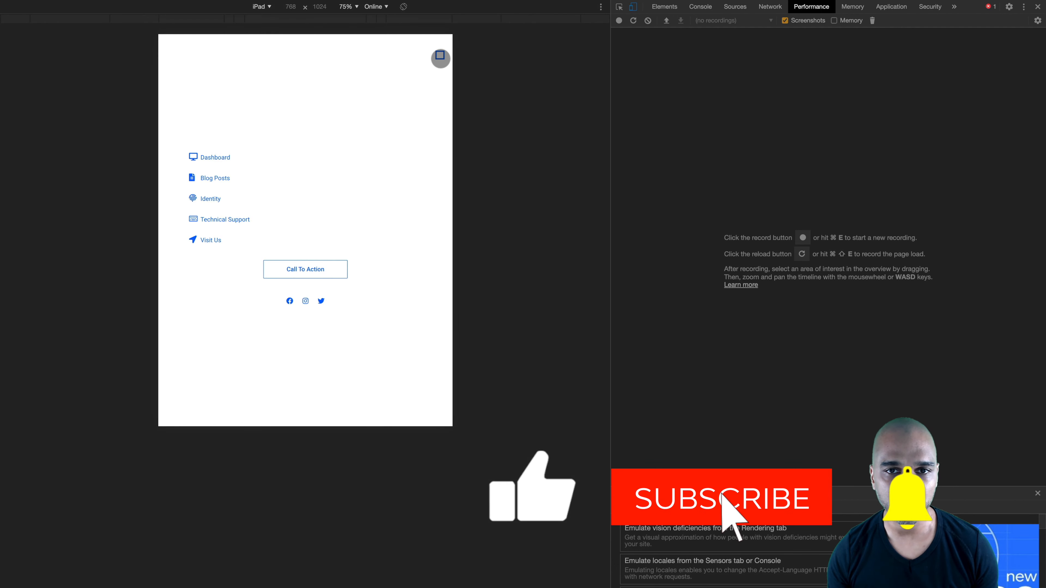
click(441, 57)
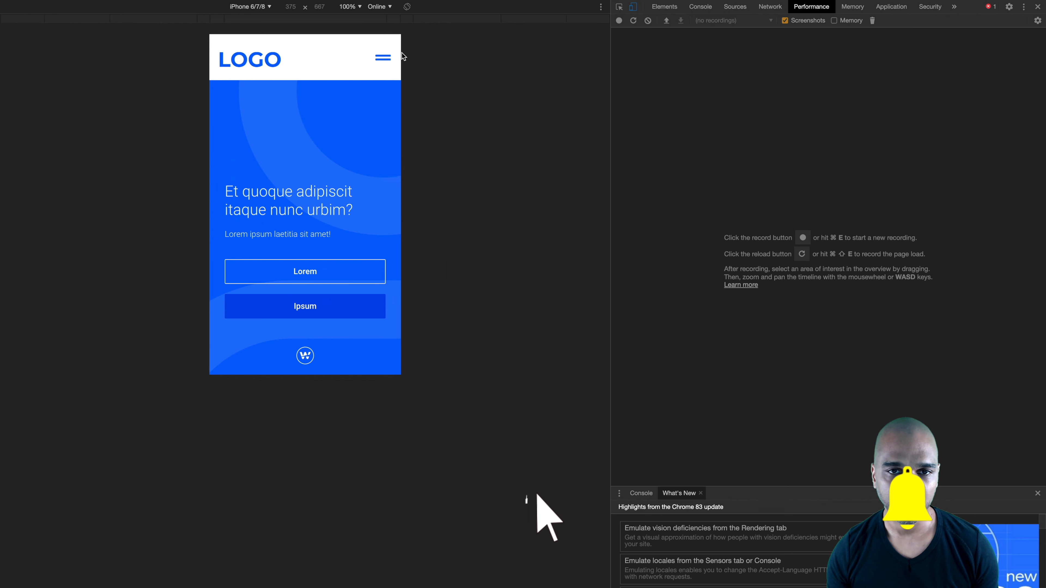
click(390, 58)
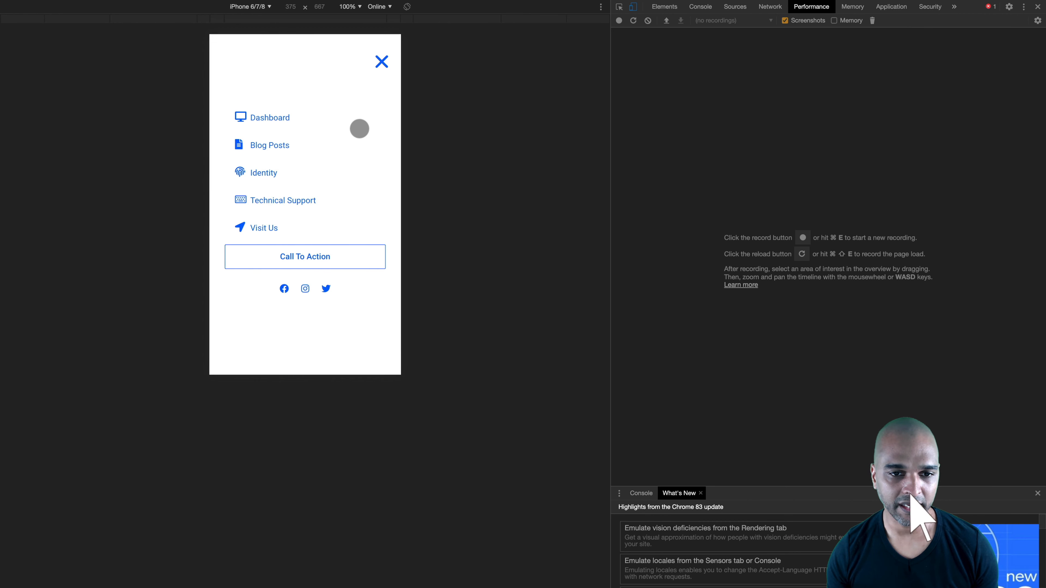
click(386, 69)
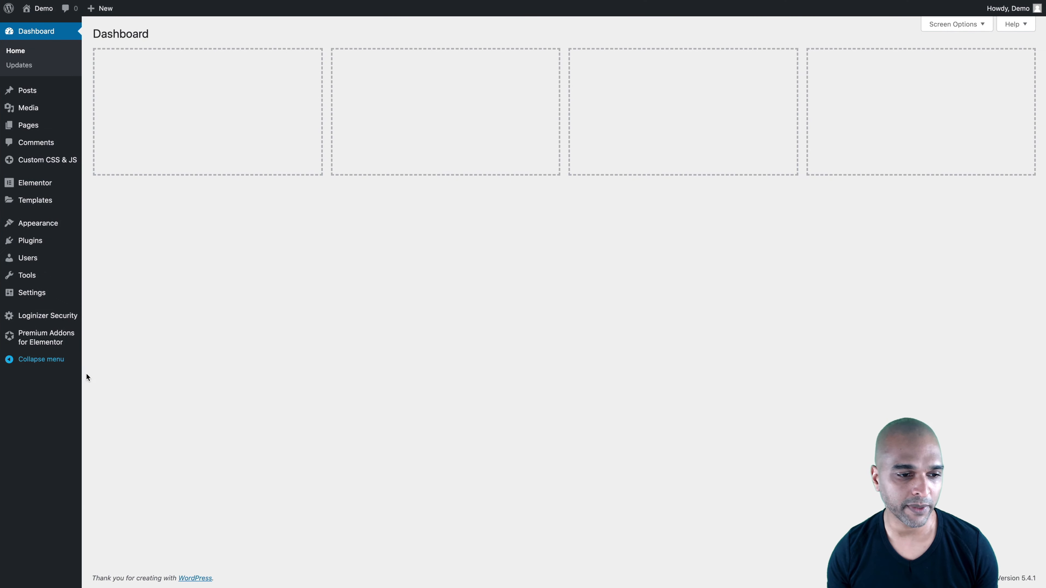
Compare collapsing the WordPress admin menu with collapsing the demo site's side navigation
click(46, 360)
click(9, 314)
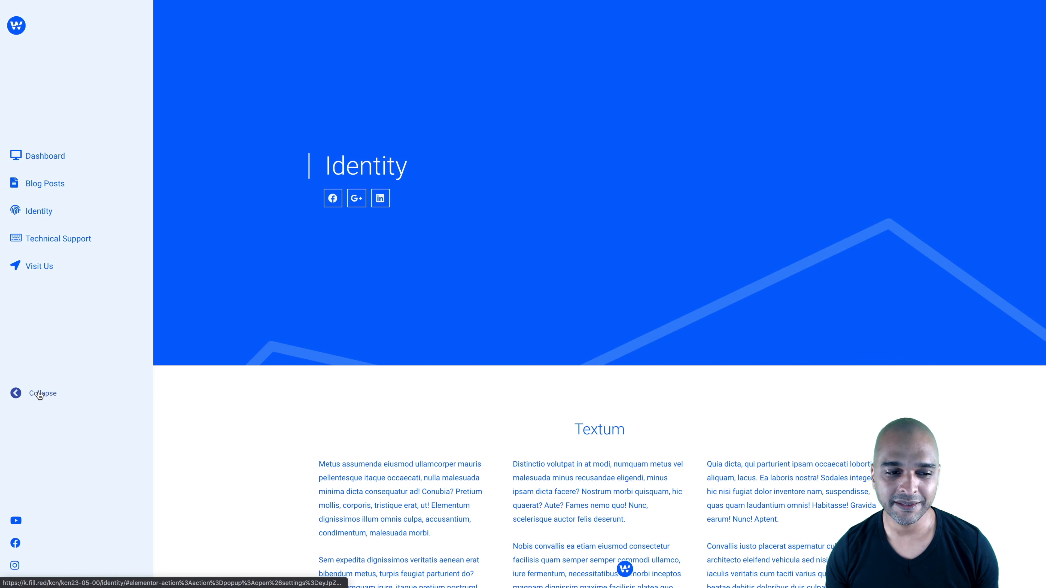
click(40, 395)
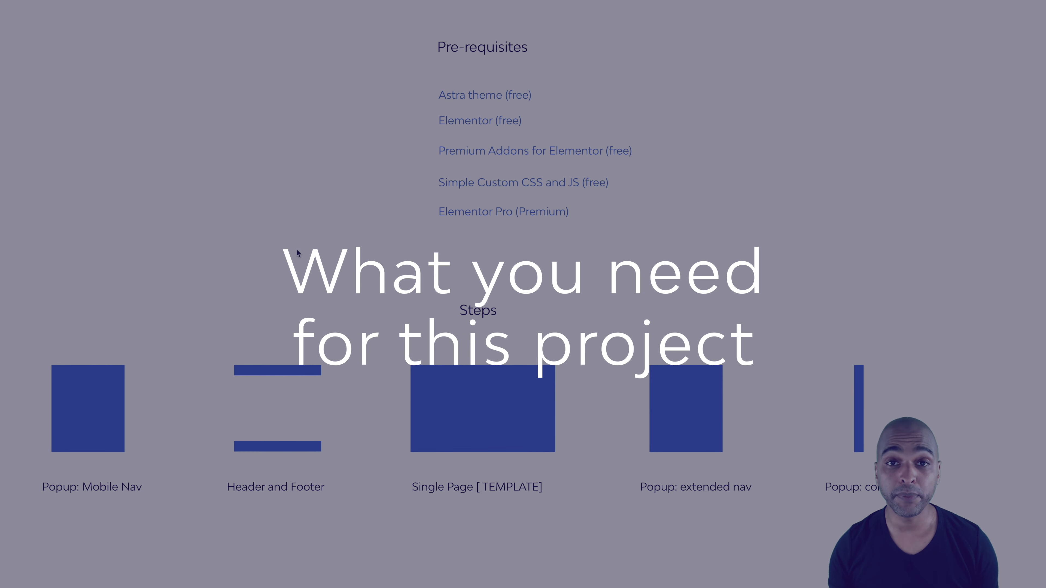
Review the Pre-requisites list of the theme and plugins needed for the project
scroll(476, 141, up, 8)
scroll(476, 142, up, 3)
scroll(477, 141, right, 2)
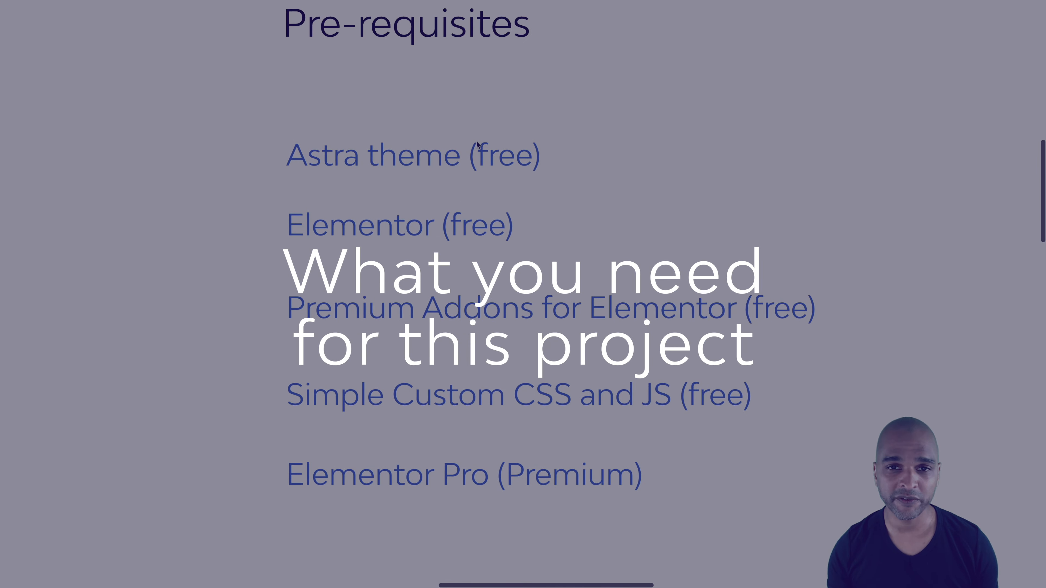
scroll(477, 142, down, 5)
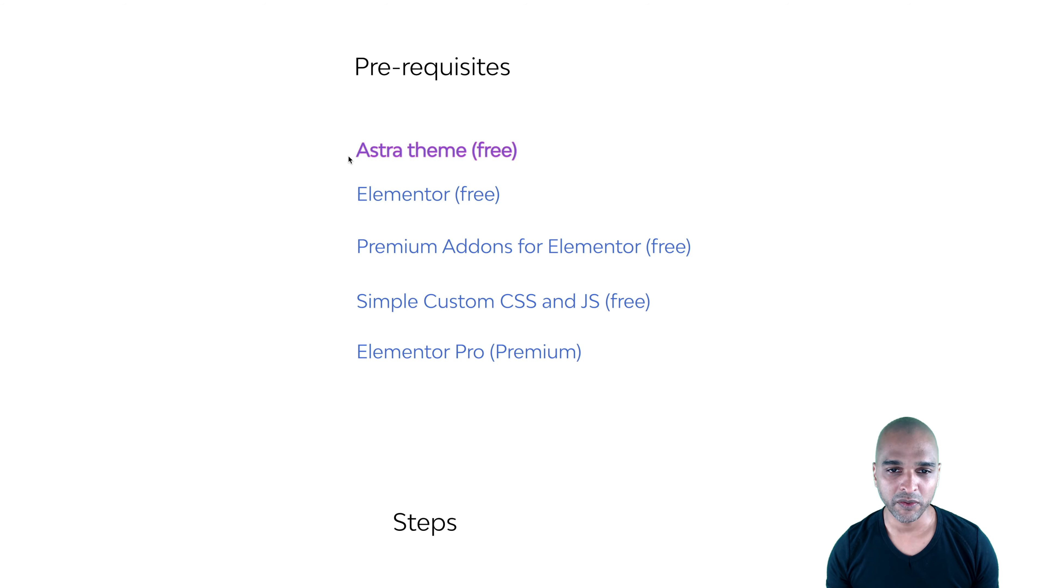
scroll(347, 156, right, 2)
scroll(347, 157, up, 1)
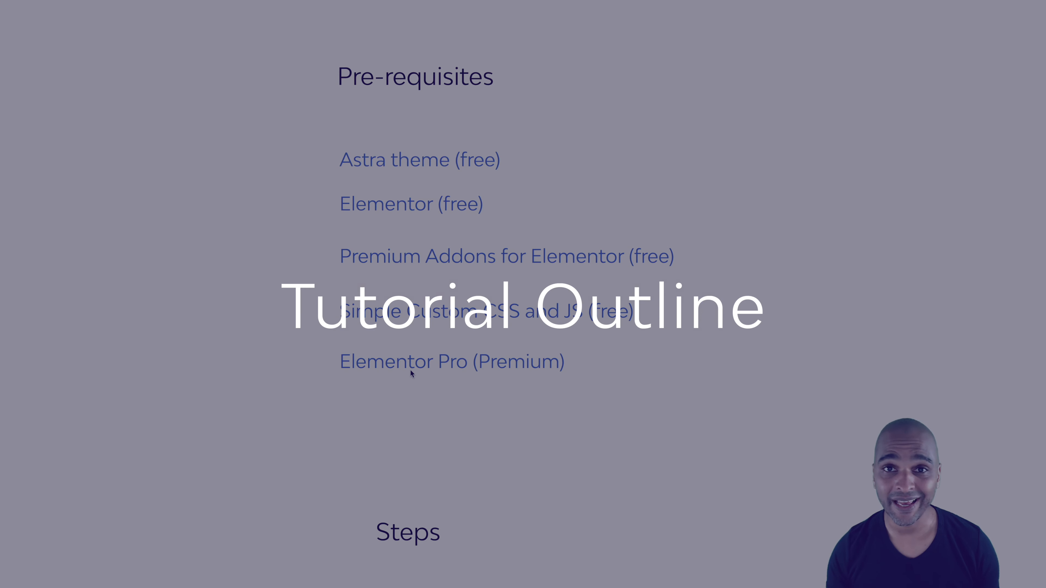
Examine the Steps outline from the mobile nav popup, header and footer, and single page template to the extended and collapsed nav popups
scroll(410, 370, down, 1)
scroll(305, 419, down, 3)
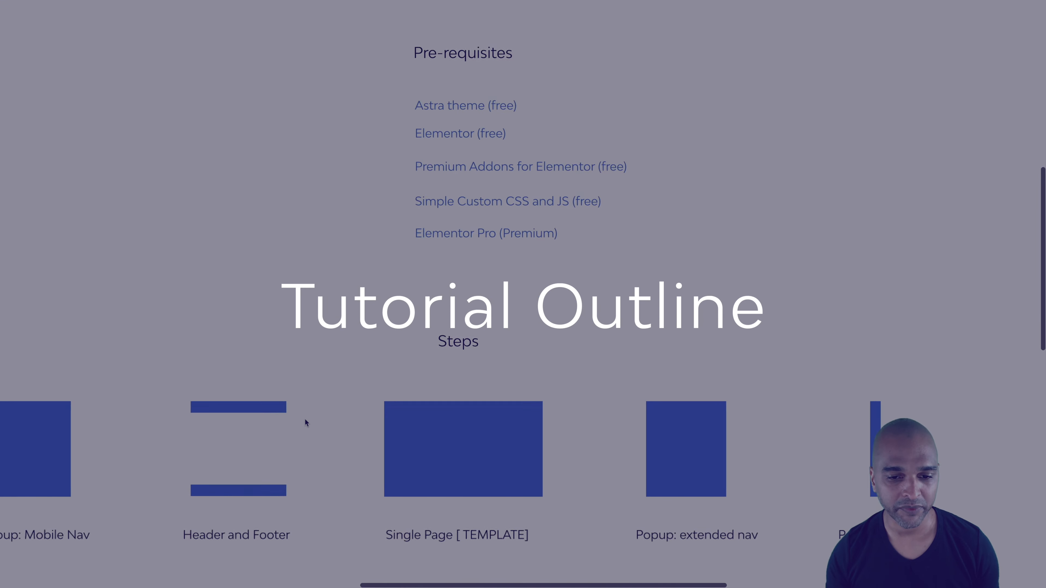
scroll(305, 419, down, 4)
scroll(305, 419, down, 1)
scroll(305, 420, down, 2)
scroll(305, 420, left, 2)
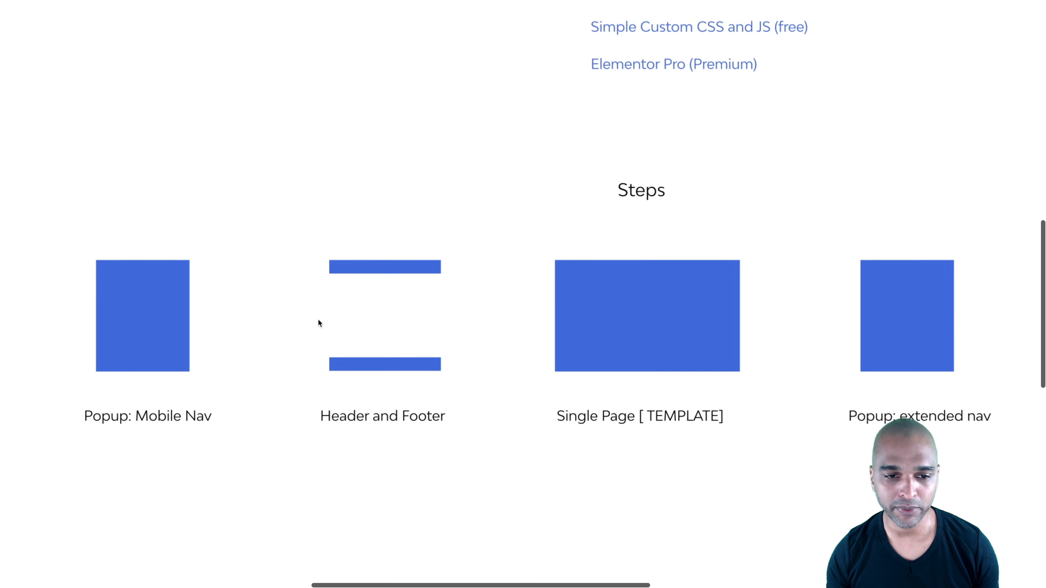
scroll(318, 320, down, 1)
scroll(255, 318, left, 3)
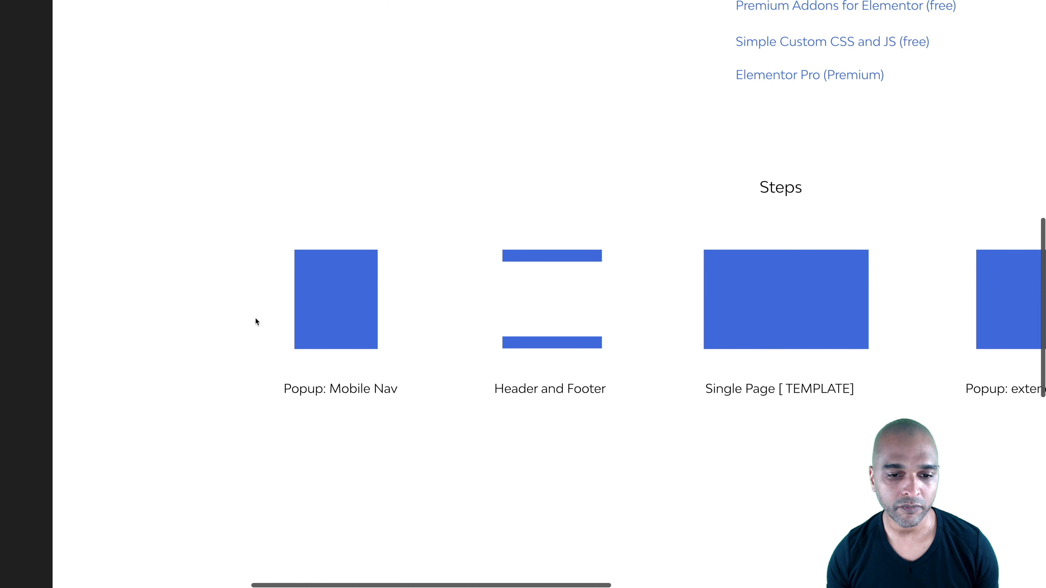
scroll(340, 319, up, 5)
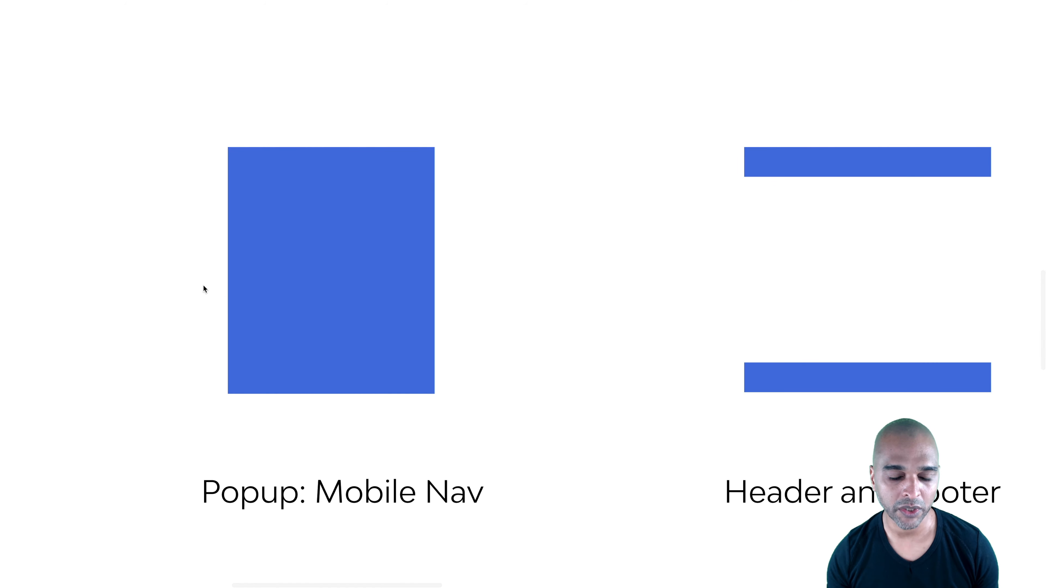
scroll(204, 285, down, 2)
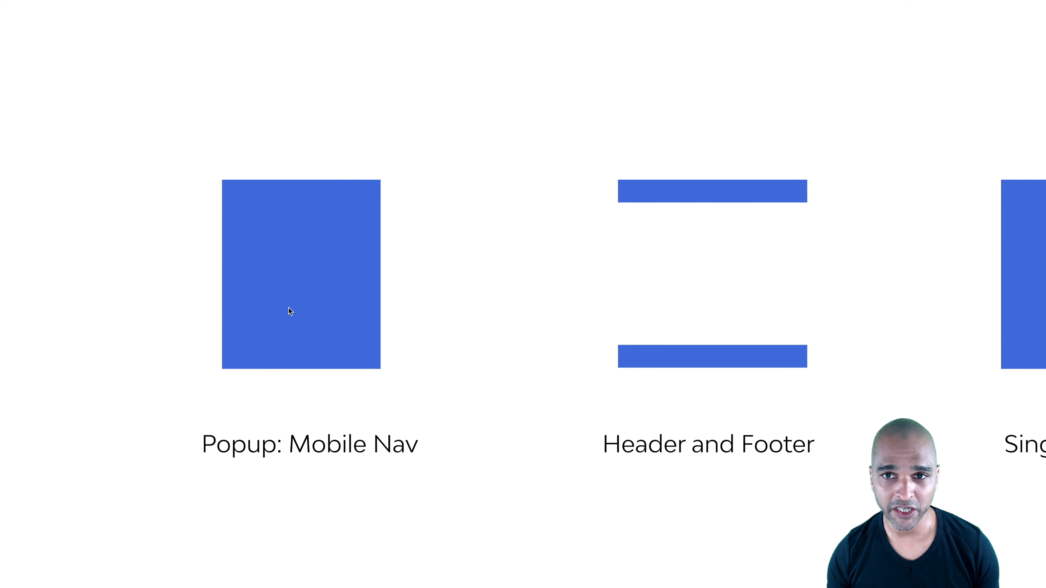
scroll(528, 258, right, 5)
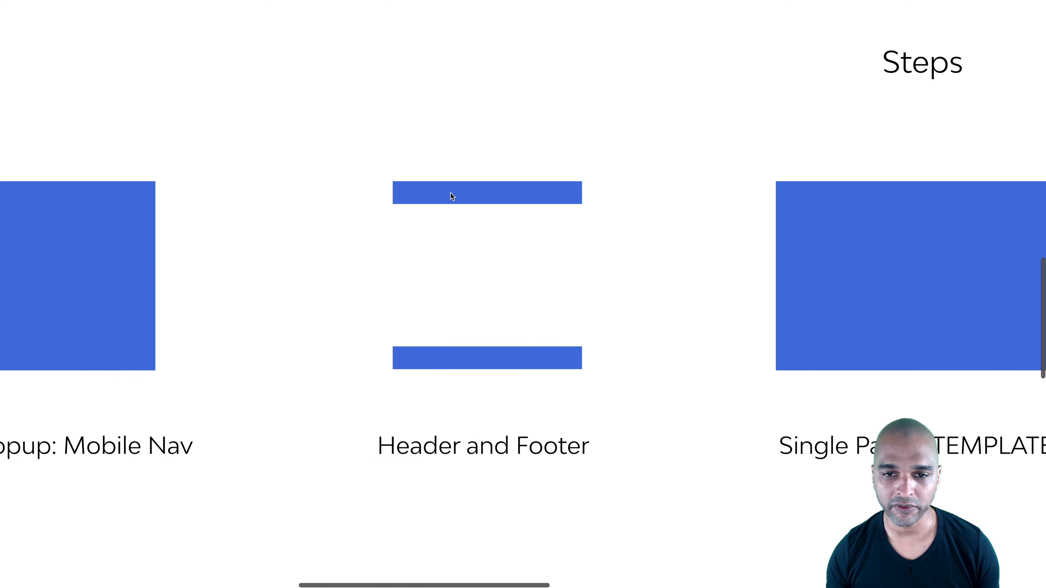
scroll(455, 315, right, 8)
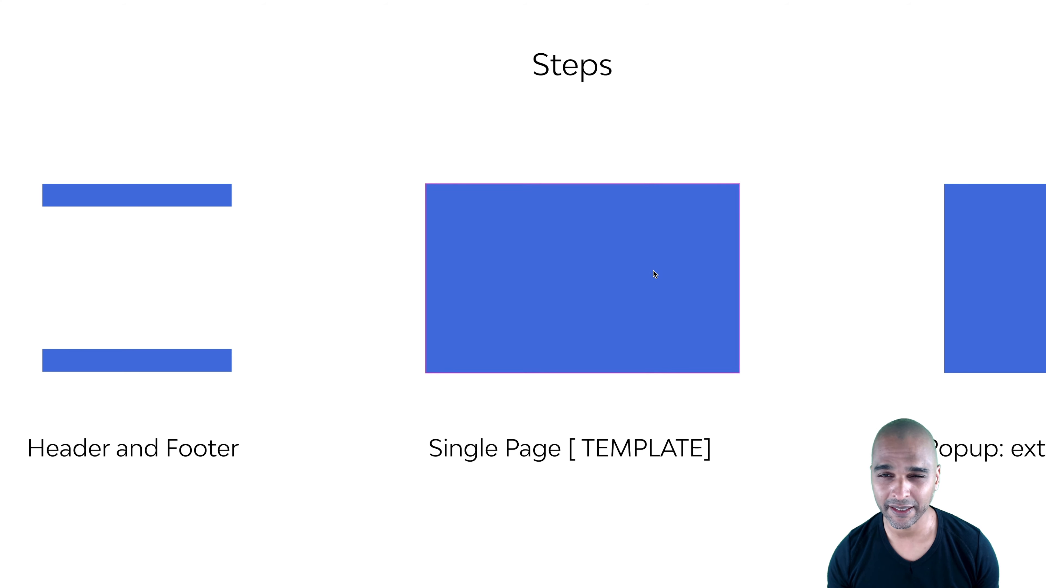
scroll(760, 269, right, 4)
scroll(760, 269, right, 10)
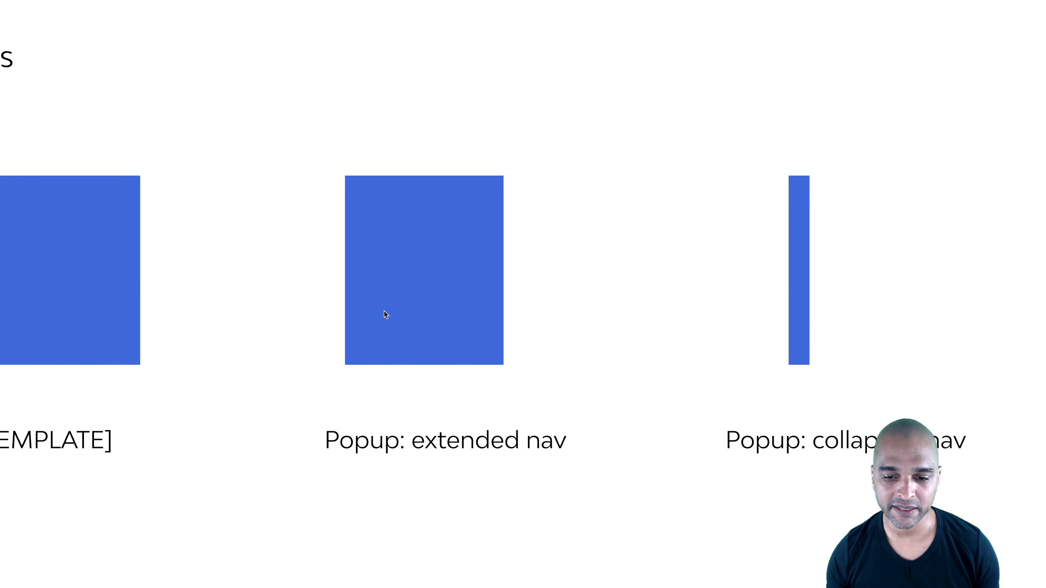
scroll(829, 316, right, 4)
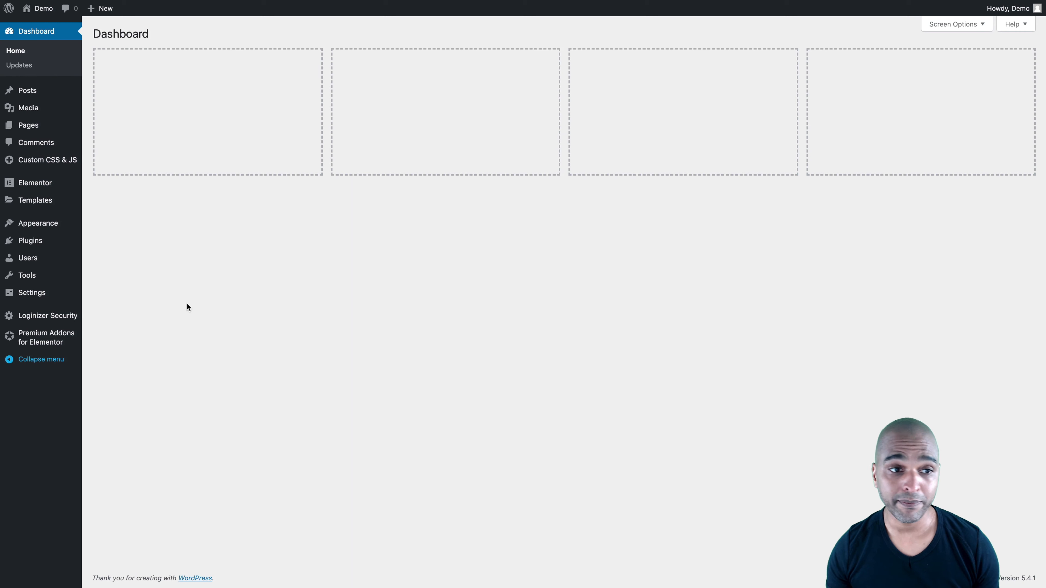
Open the WordPress installed plugins list and review Premium Addons for Elementor and Simple Custom CSS and JS
mouse_move(39, 243)
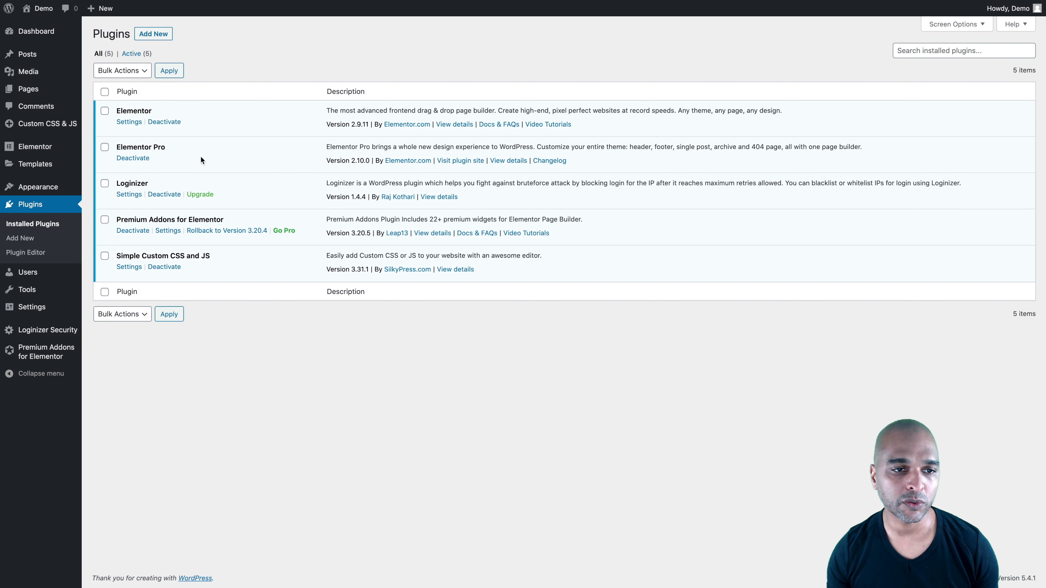
drag(136, 219, 214, 231)
drag(116, 255, 210, 258)
click(219, 401)
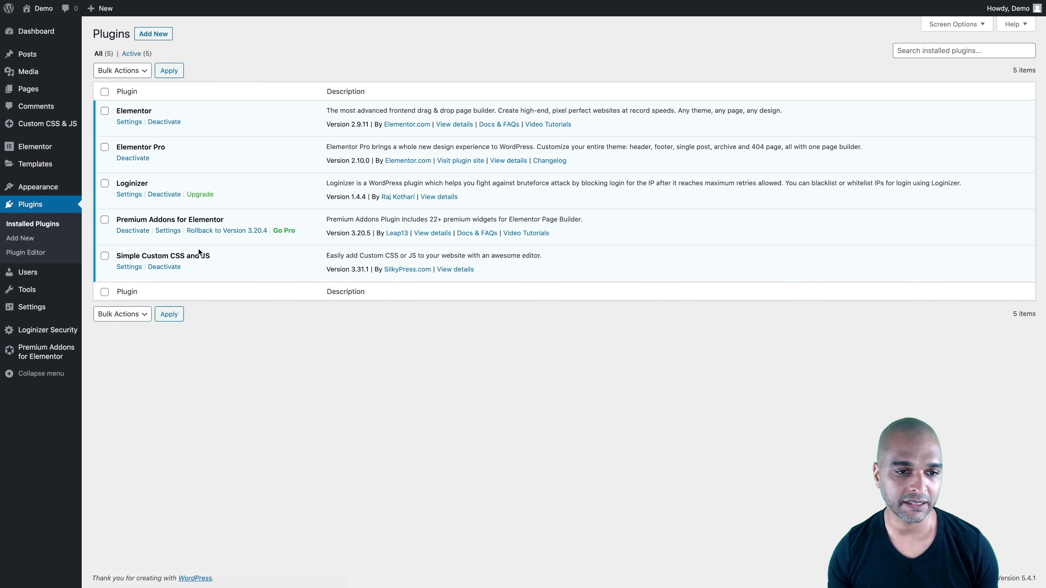
Open the Premium Addons for Elementor settings and disable all of its elements
click(168, 231)
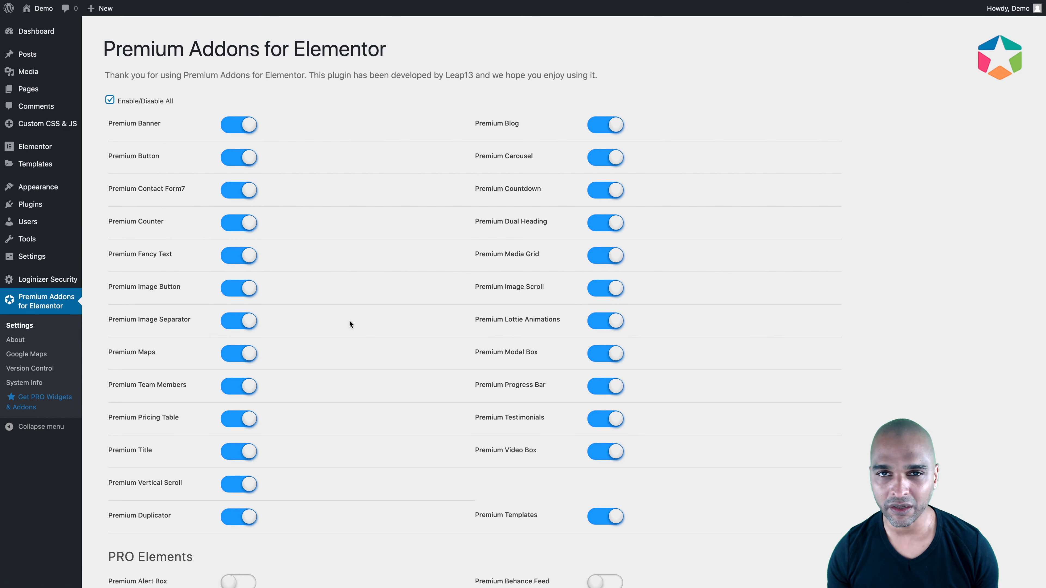
click(110, 101)
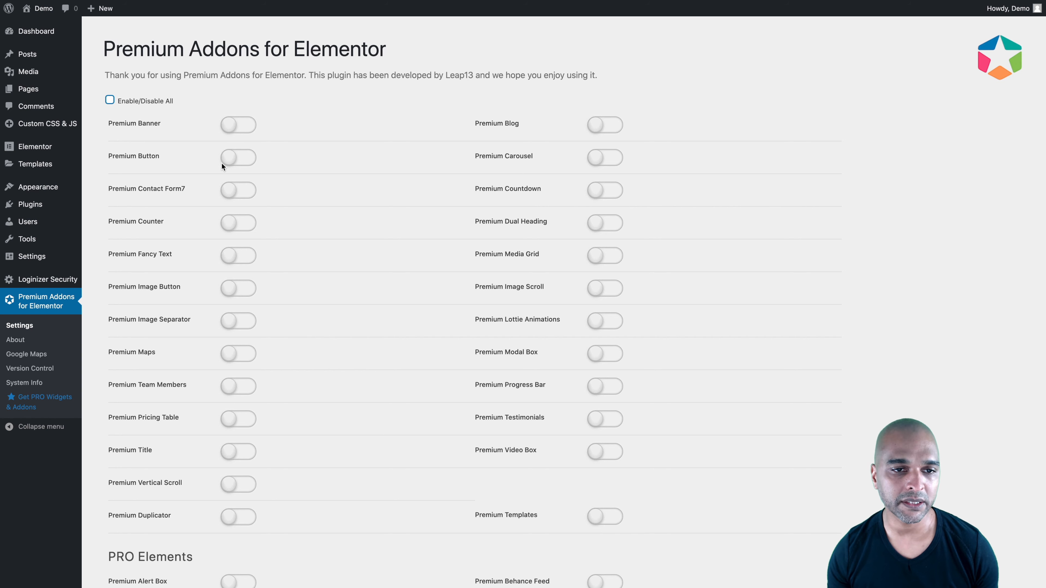
Enable only the Premium Button element in the Premium Addons for Elementor settings and save the settings
click(234, 163)
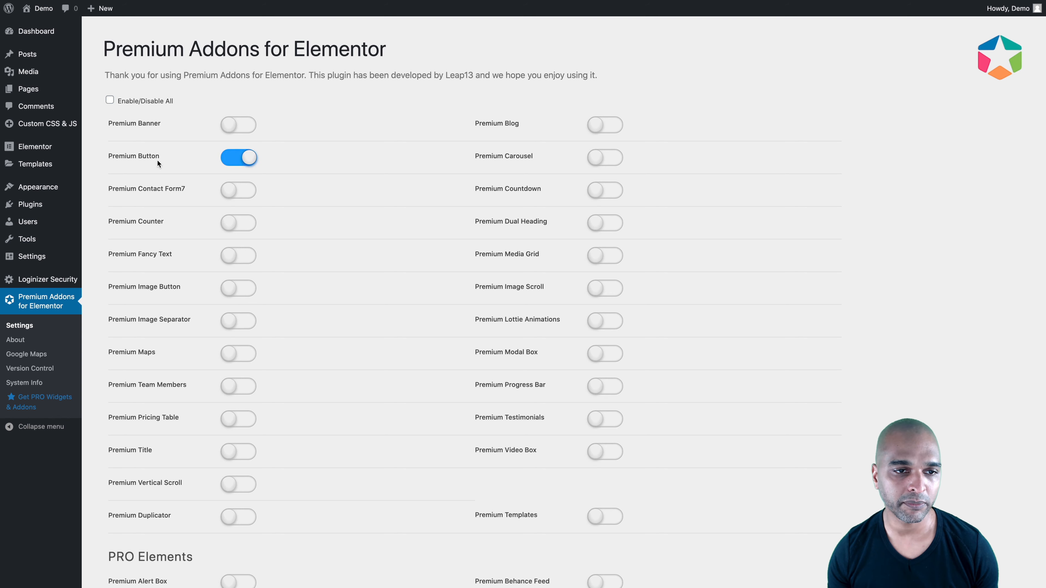
scroll(341, 460, down, 15)
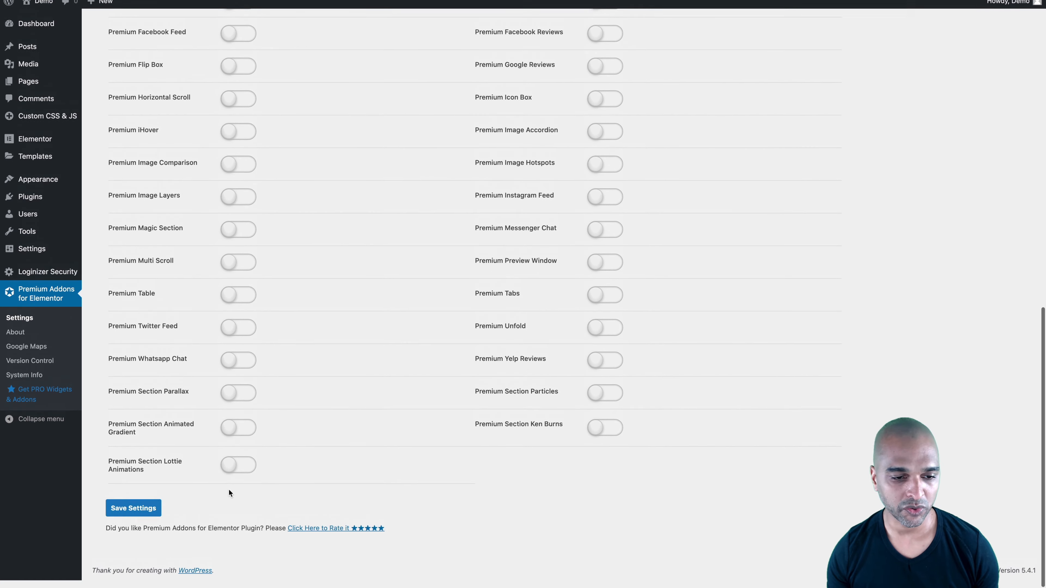
click(130, 515)
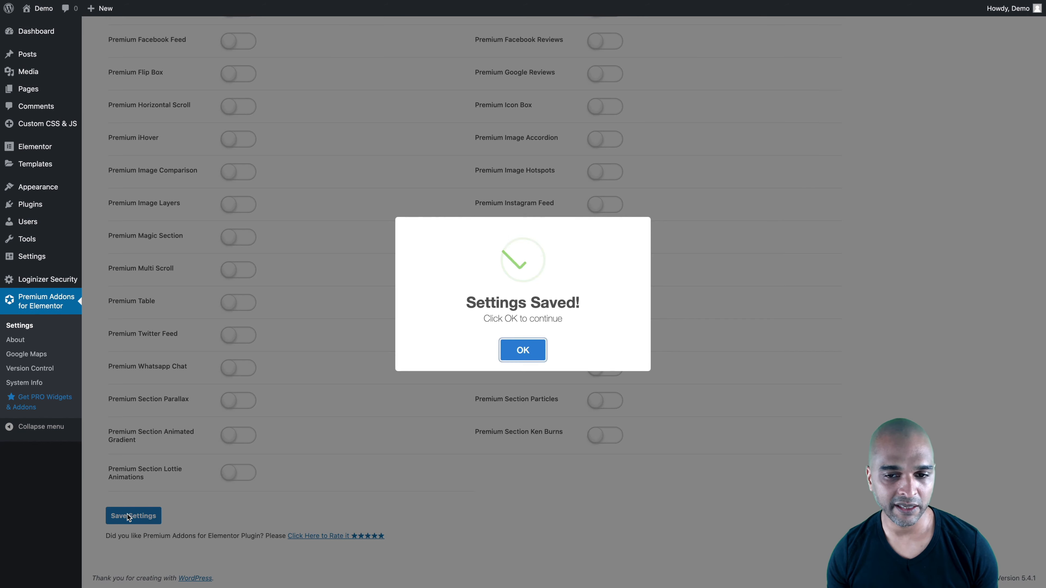
click(523, 350)
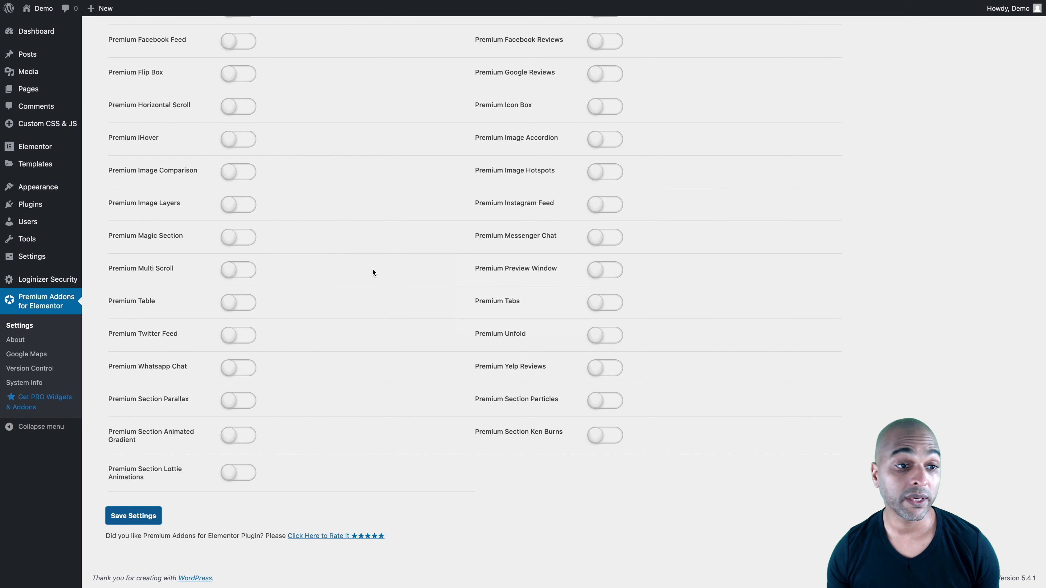
Check which theme is active in the list of installed themes
mouse_move(60, 189)
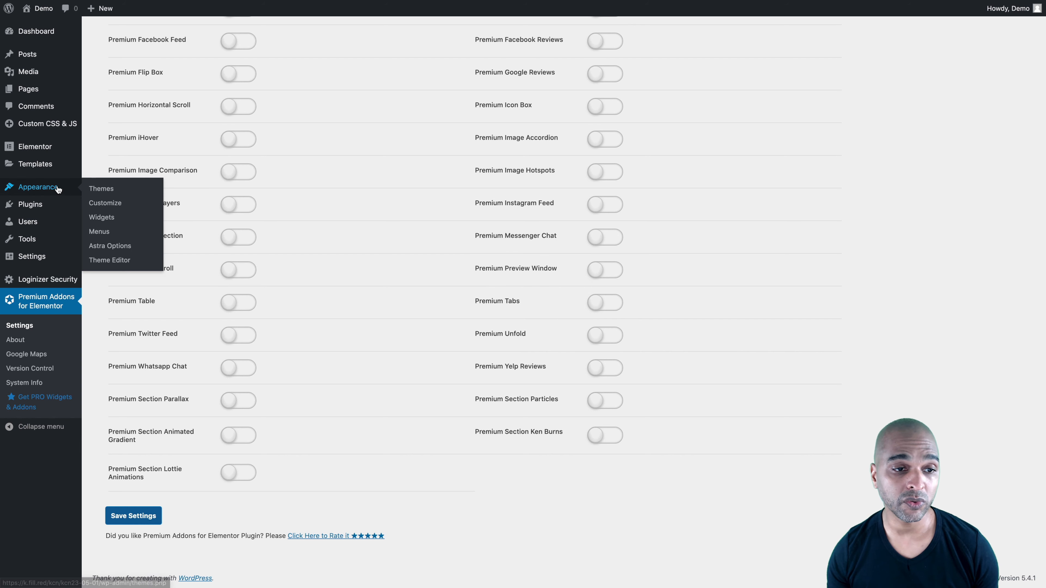
click(102, 192)
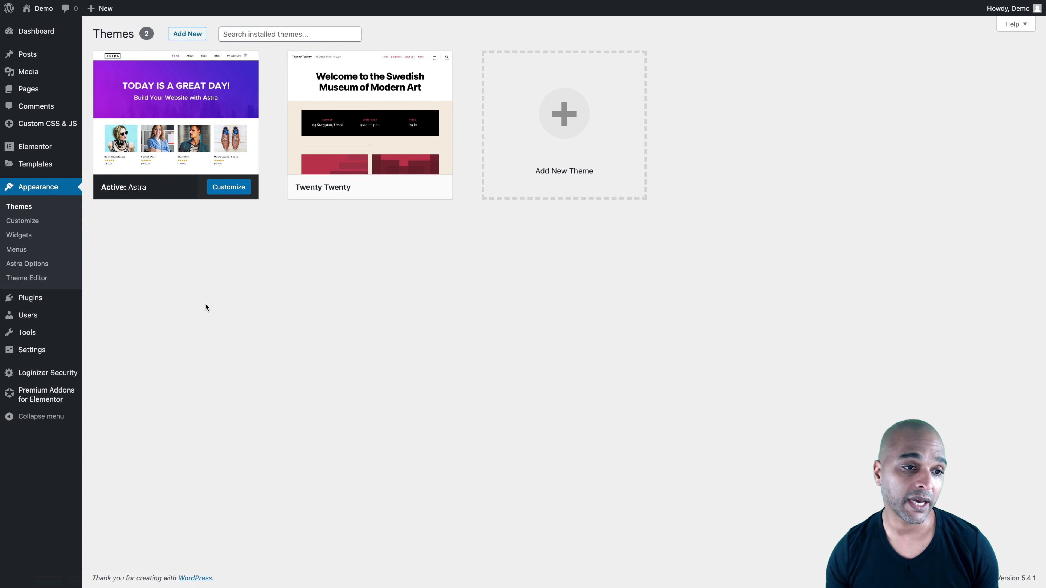
Create a new popup template named "Popup: Collapsed Vertical Menu Icons" and add a single-column section to it
mouse_move(62, 163)
click(99, 182)
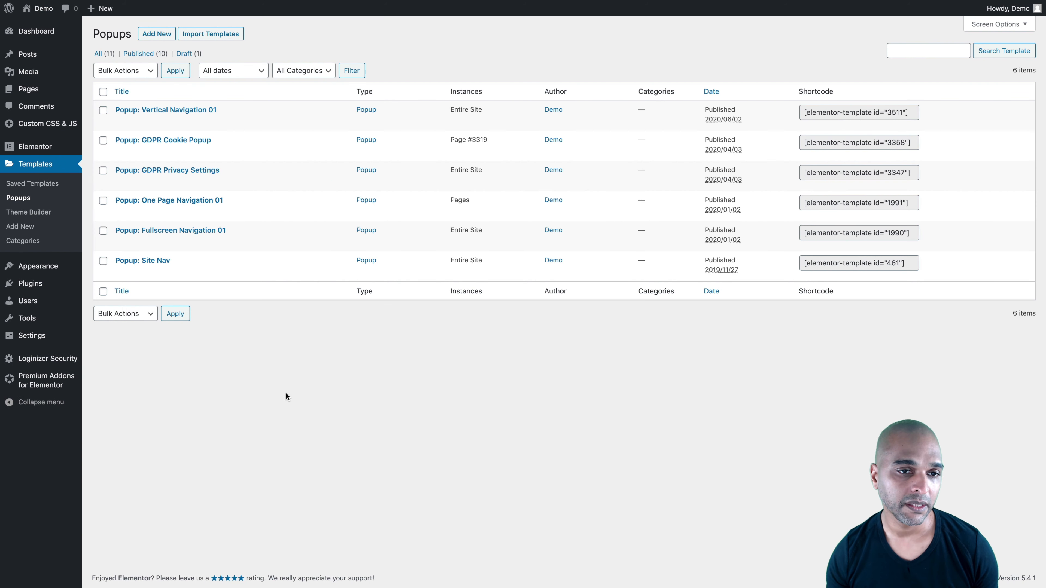
mouse_move(304, 276)
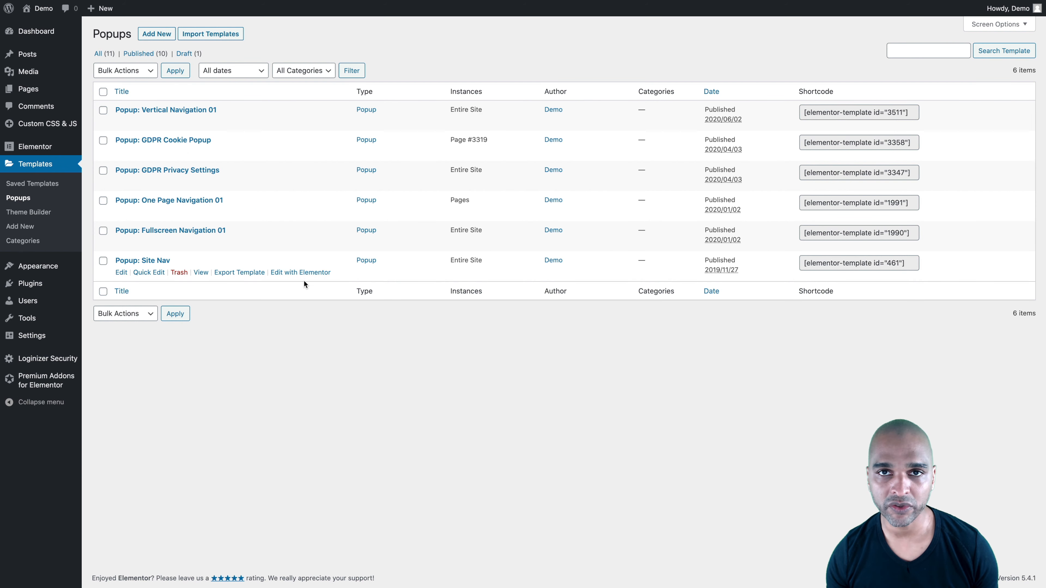
mouse_move(286, 186)
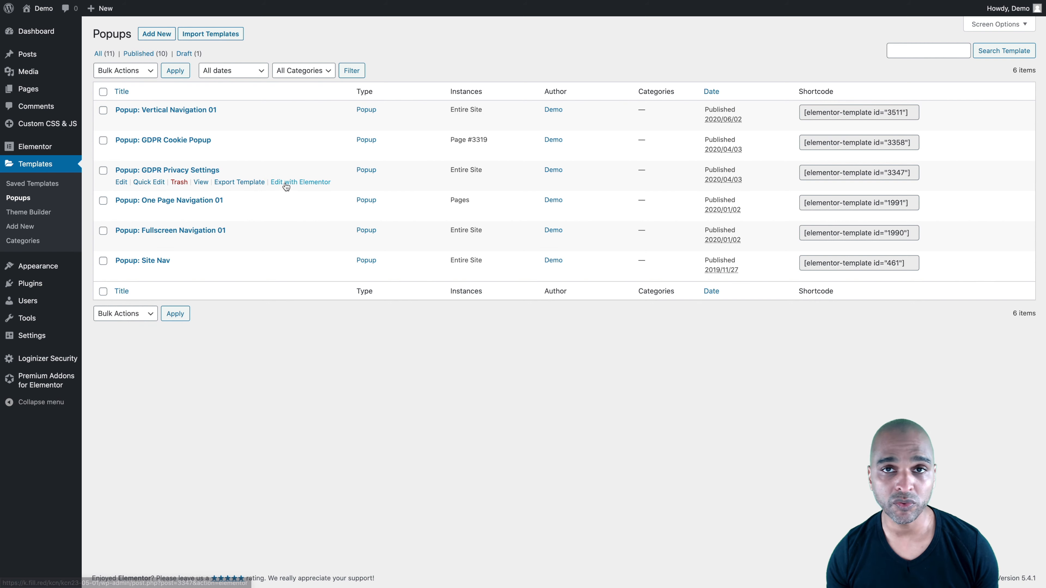
click(156, 34)
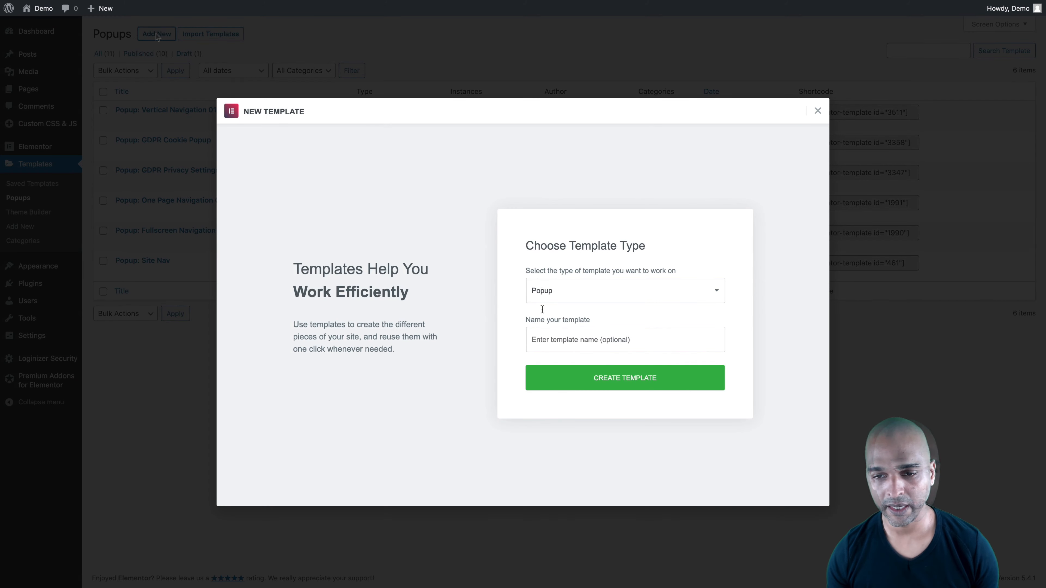
click(539, 340)
text(Popup: Collapsed Vertical Menu Icons)
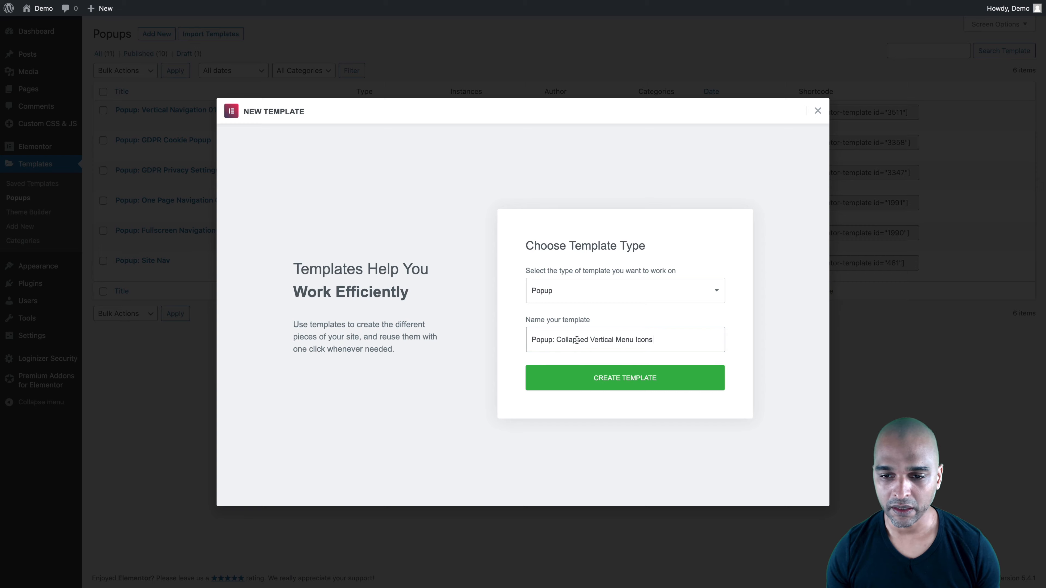
click(605, 383)
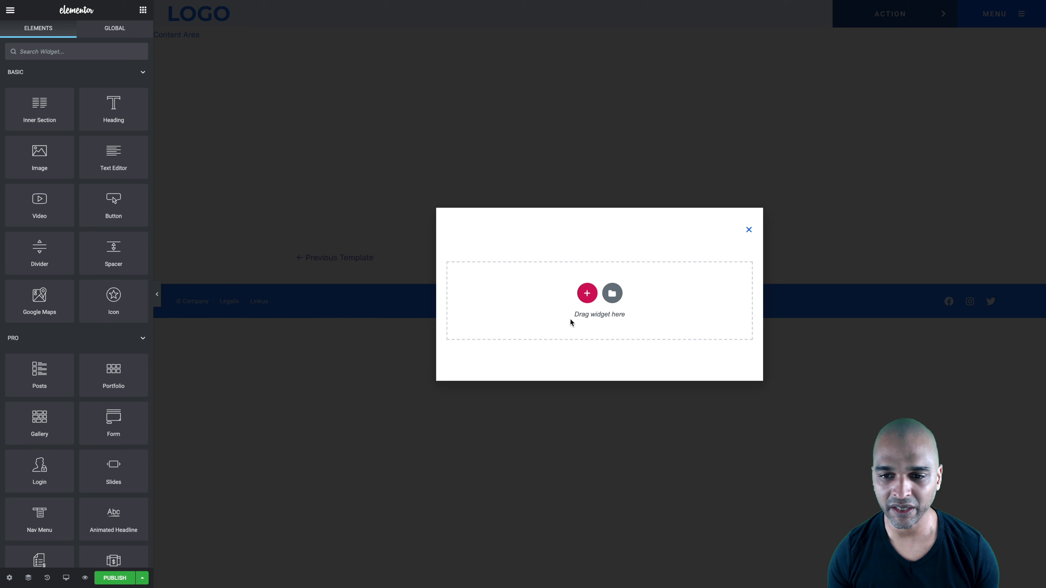
click(586, 293)
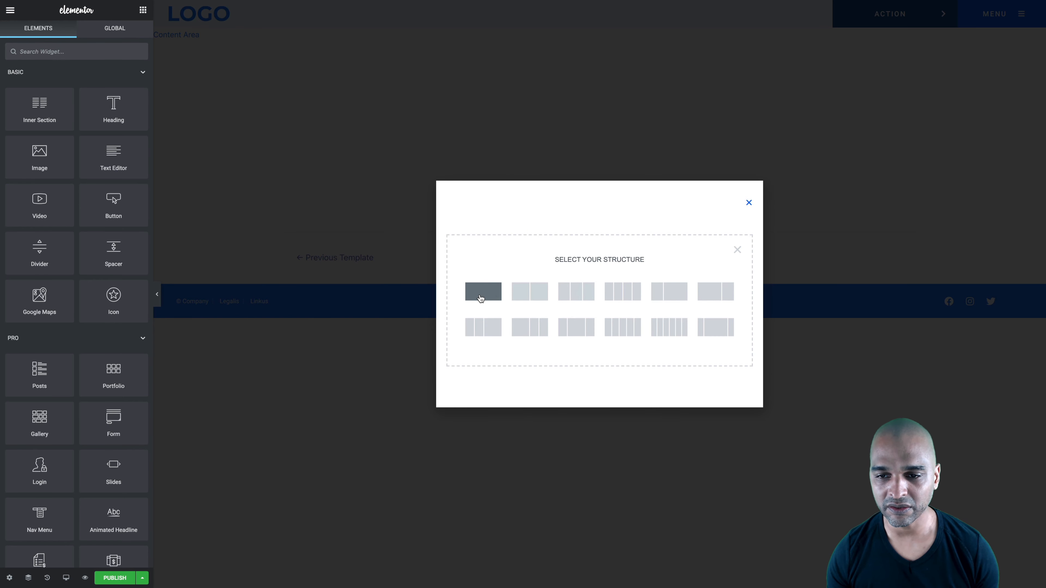
click(483, 295)
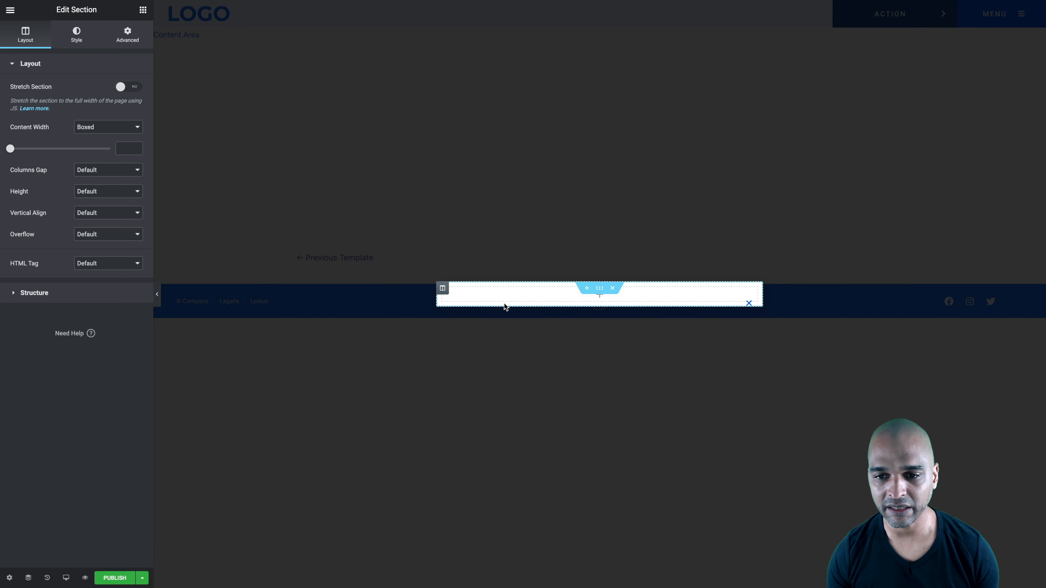
Start publishing the collapsed menu popup with an Include Entire Site condition and the On Page Load trigger enabled
mouse_move(143, 533)
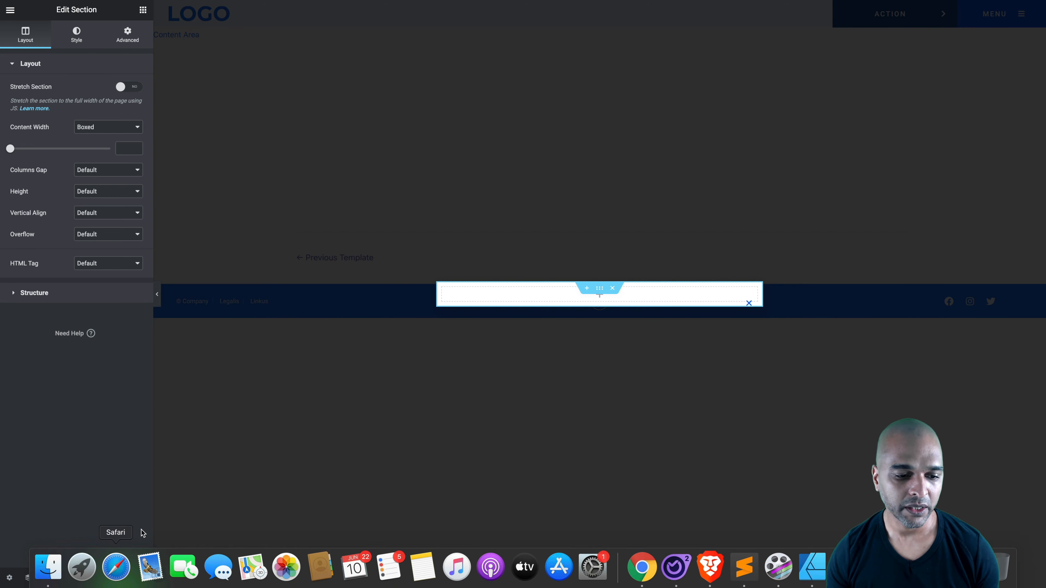
click(114, 578)
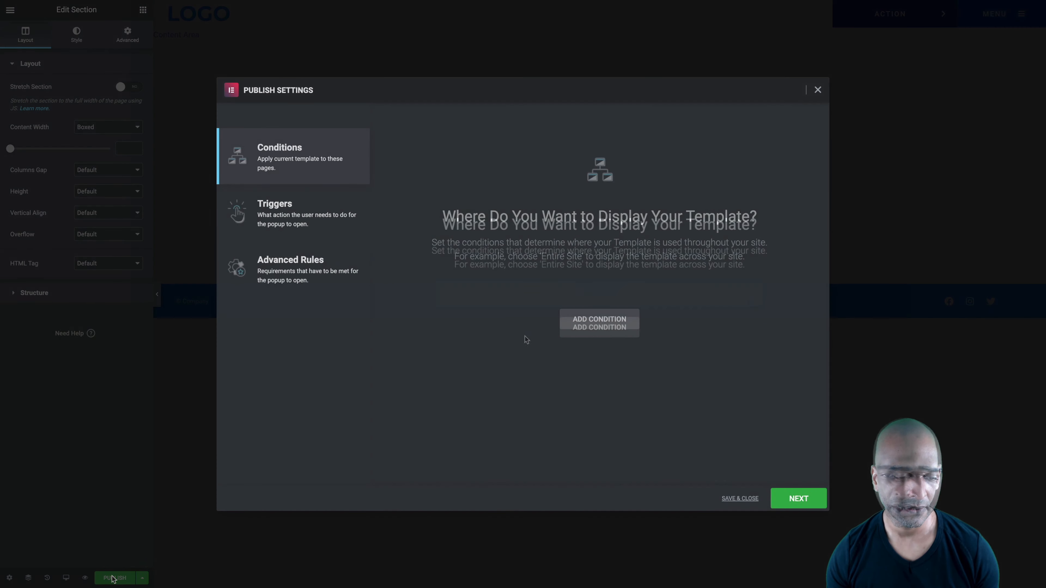
click(585, 330)
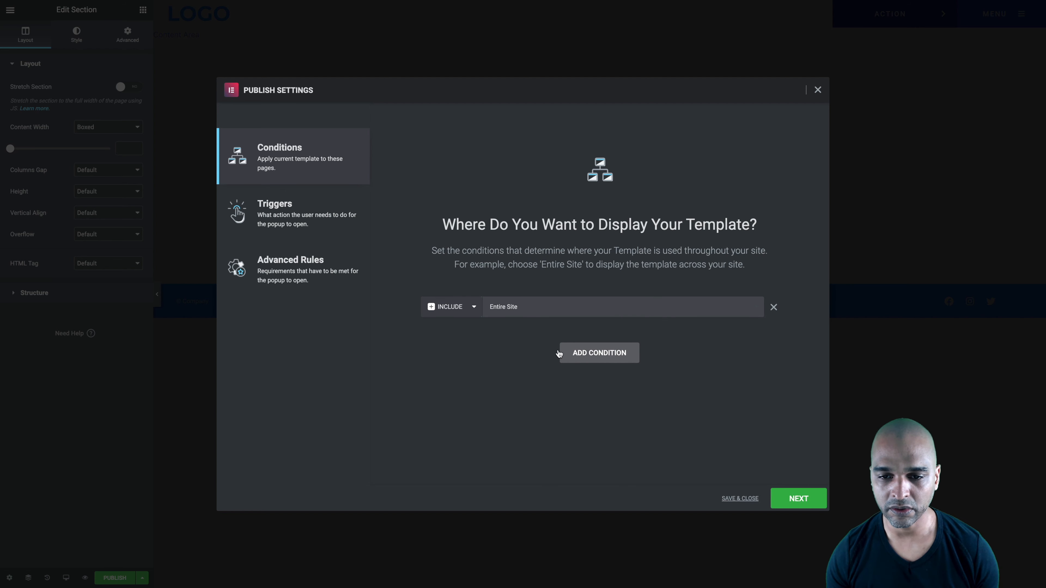
click(814, 499)
click(787, 145)
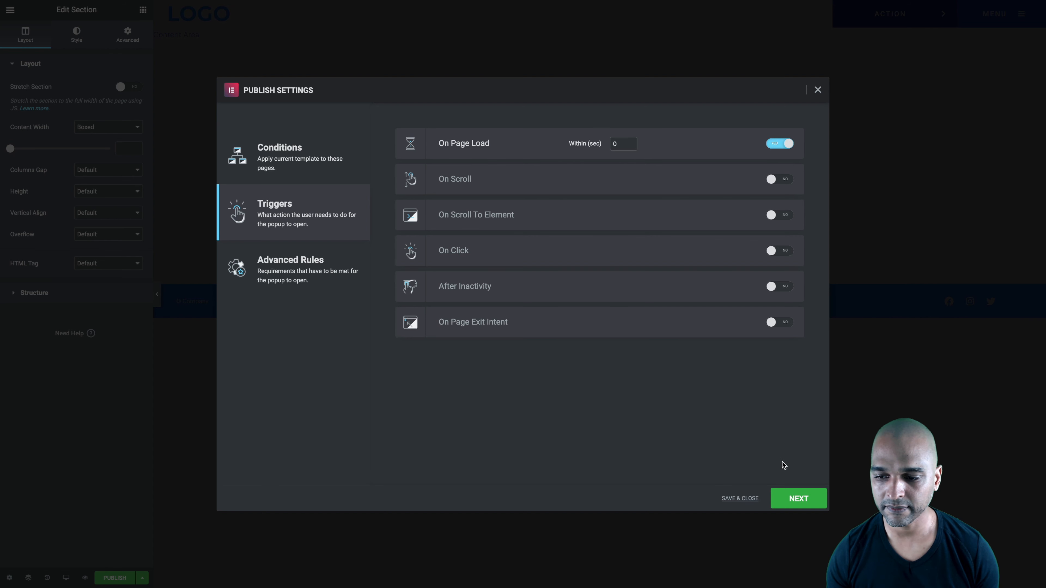
Restrict the collapsed menu popup's Show on devices rule to Desktop only and save the publish settings
click(797, 499)
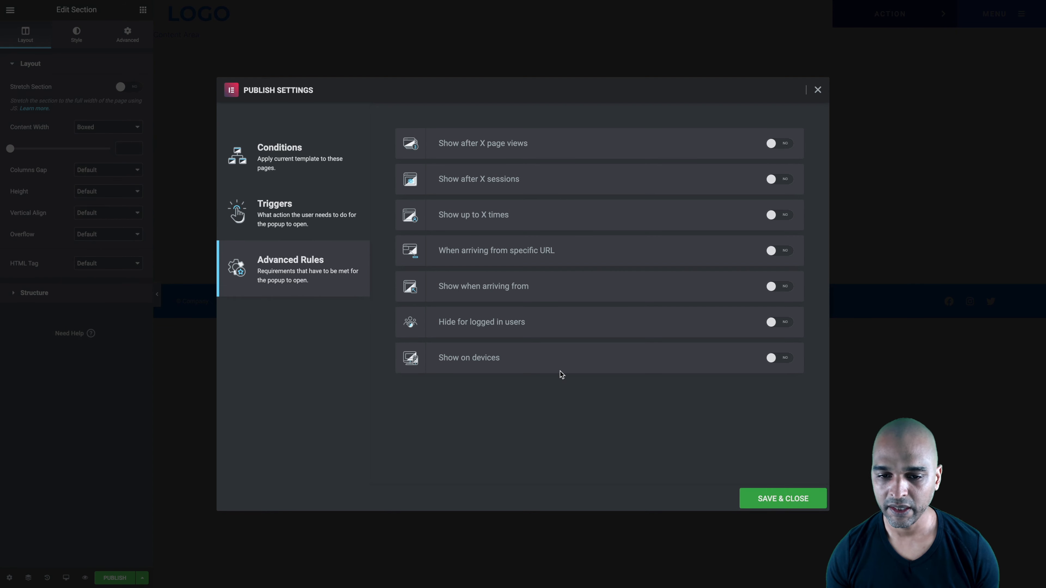
click(778, 362)
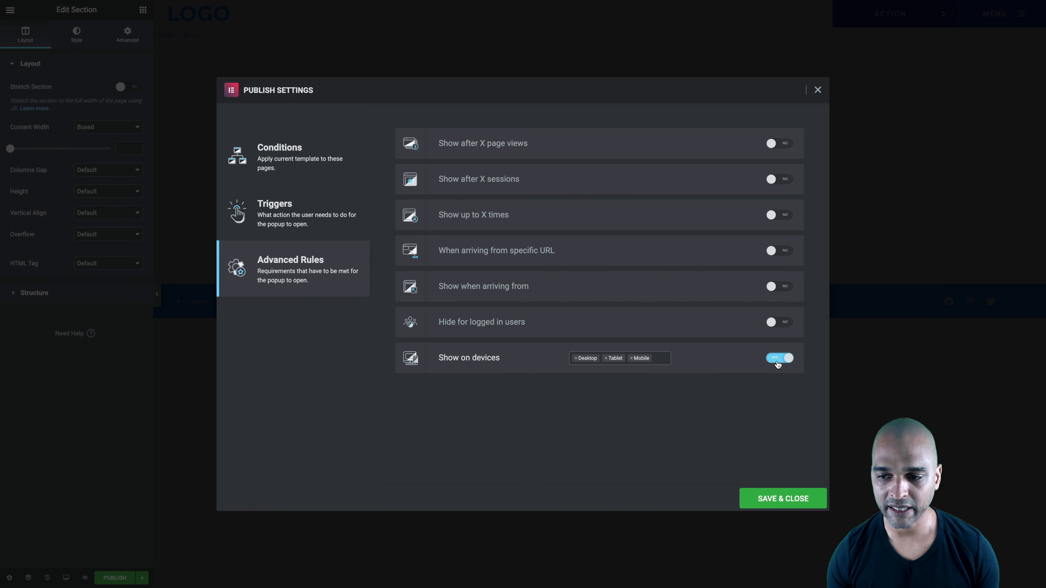
click(605, 359)
click(606, 359)
click(520, 435)
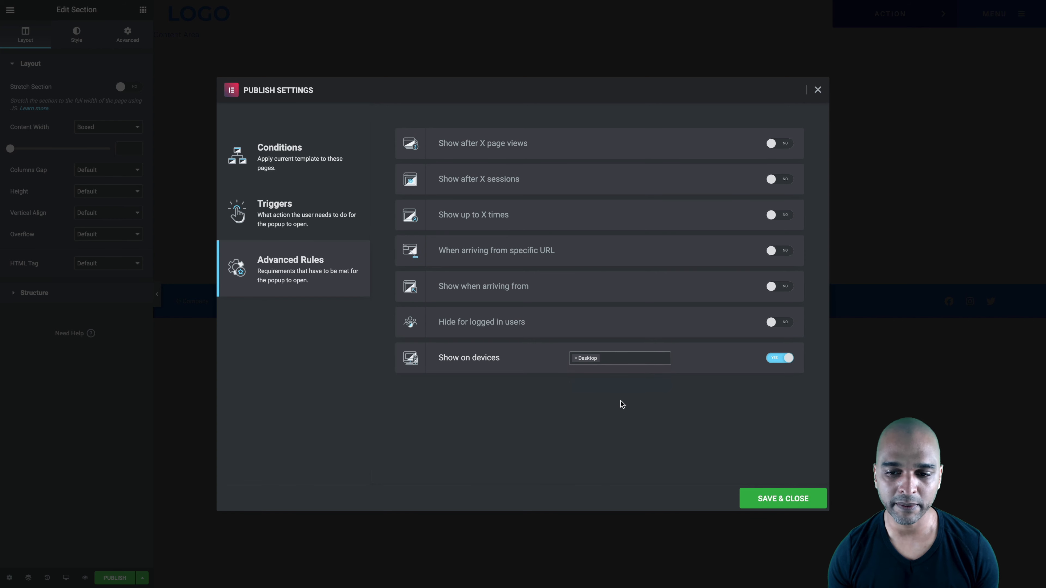
click(770, 498)
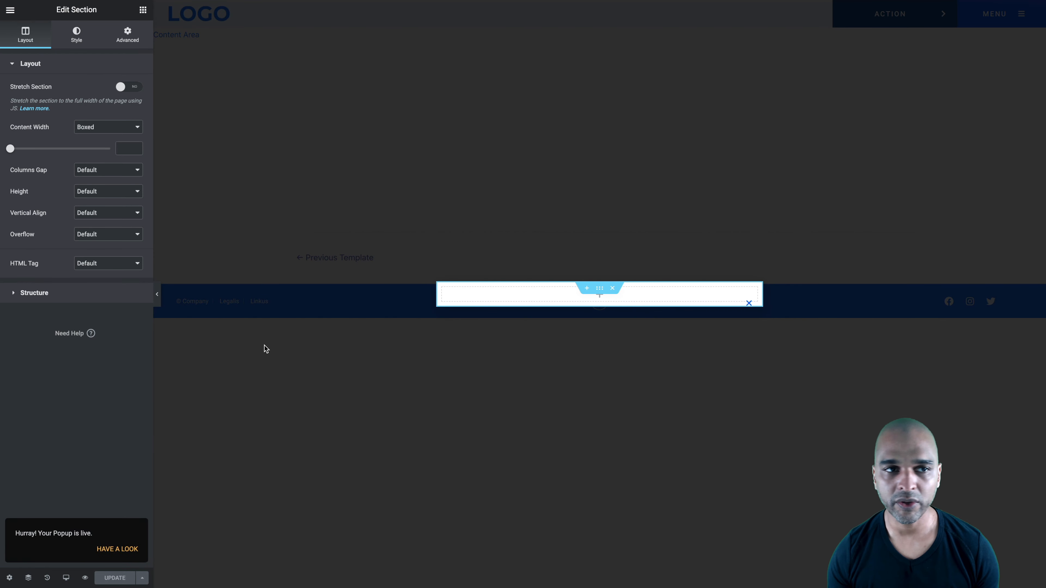
Exit to the Popups list and create a second popup template named "Popup: Extended Vertical Menu Icons"
click(10, 12)
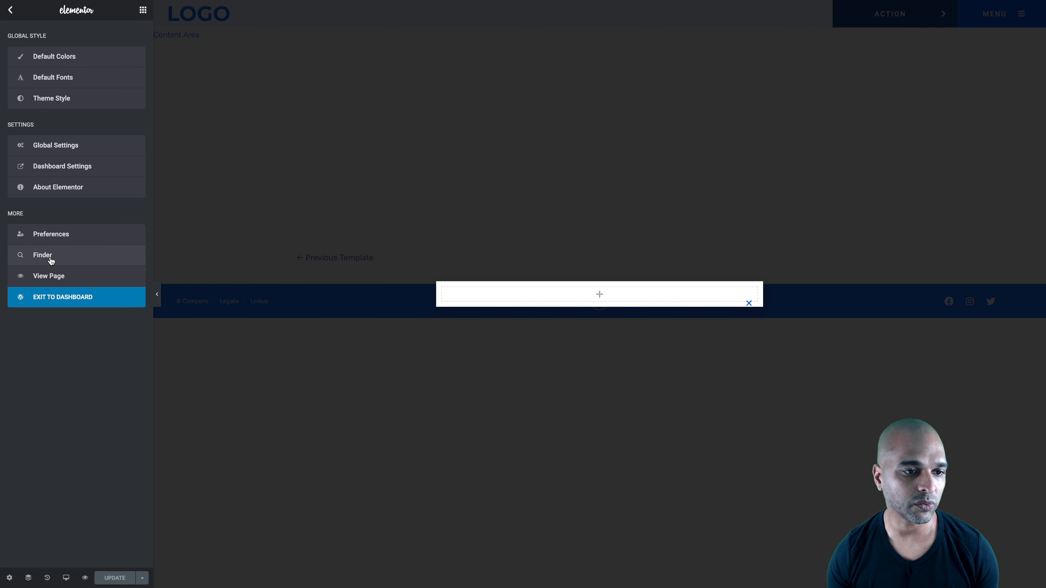
click(57, 307)
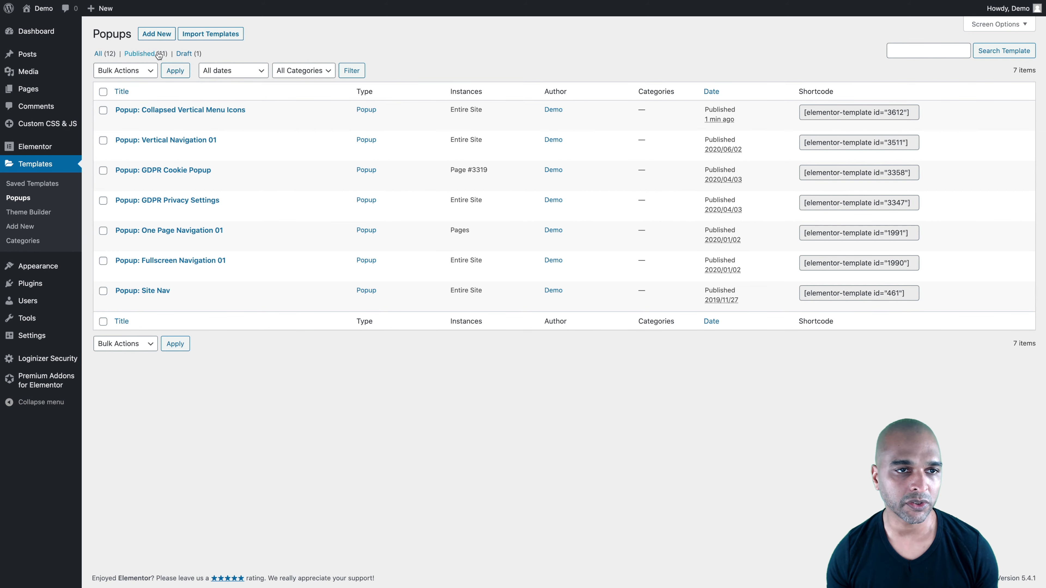
click(166, 35)
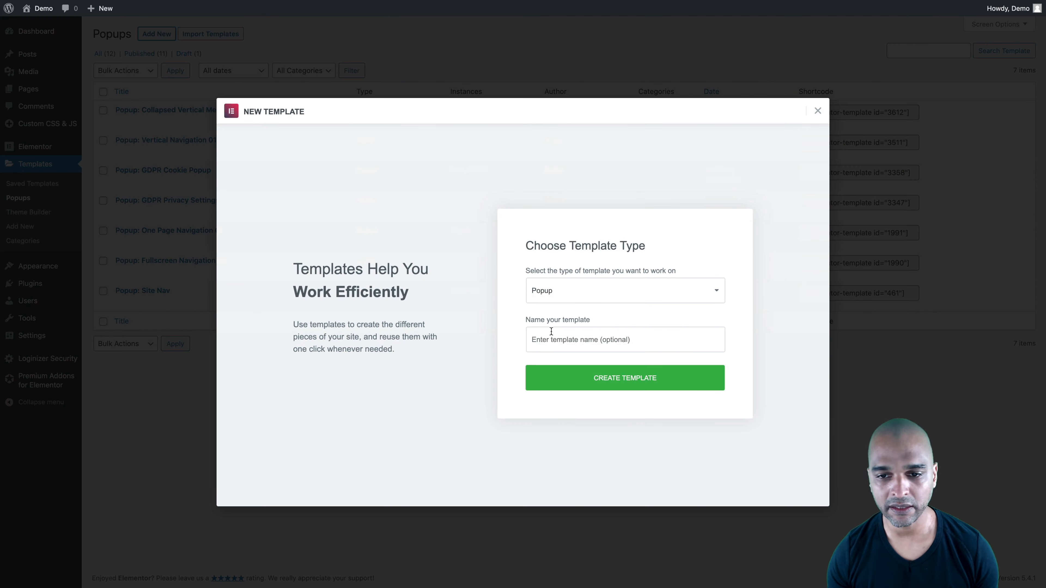
click(534, 338)
text(Popup: Collapsed Vertical Menu Icons)
double_click(562, 340)
text(Extended)
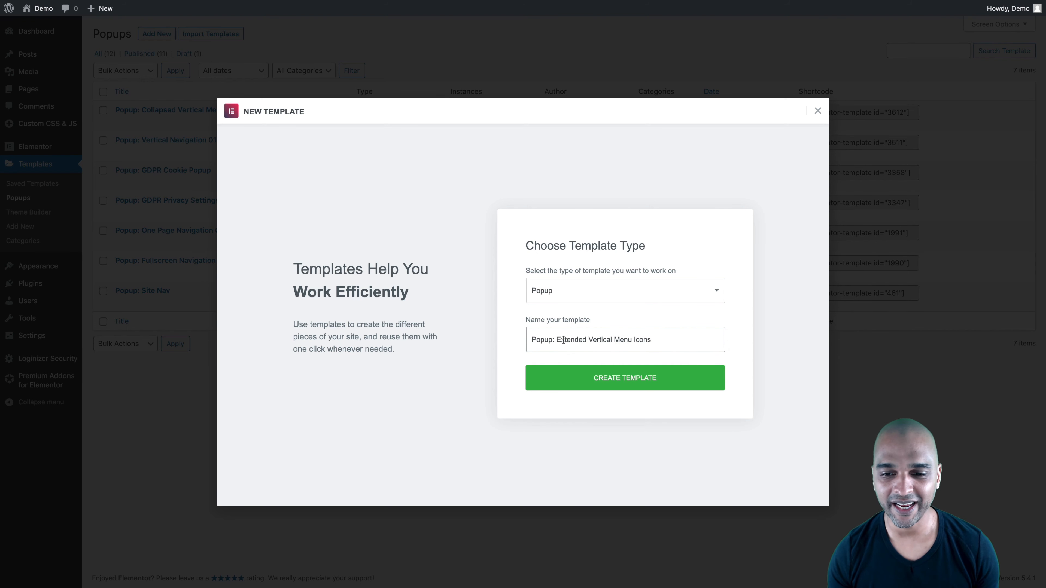
click(601, 383)
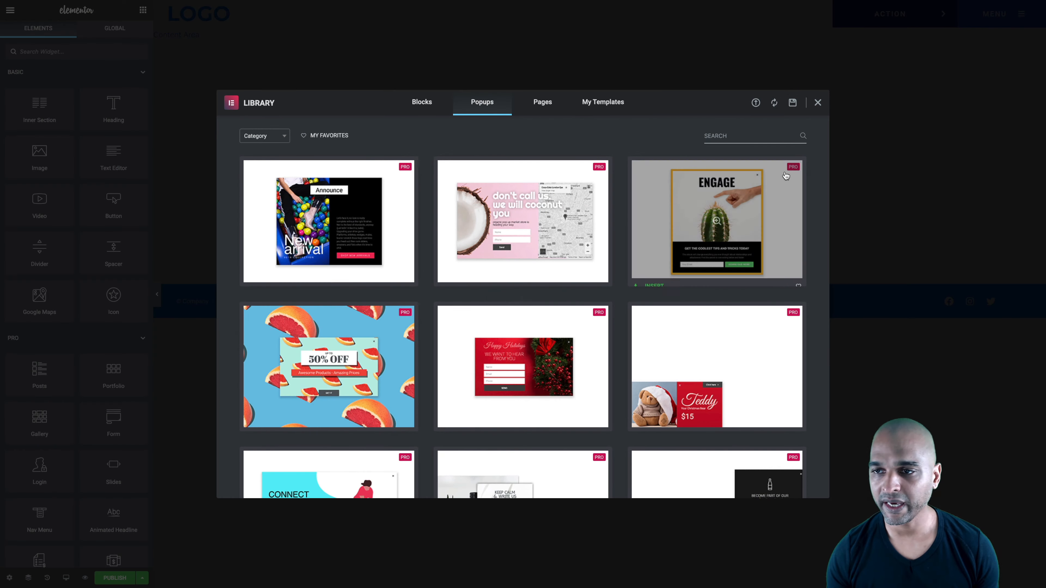
Dismiss the template library and add a single-column section to the extended menu popup
click(818, 102)
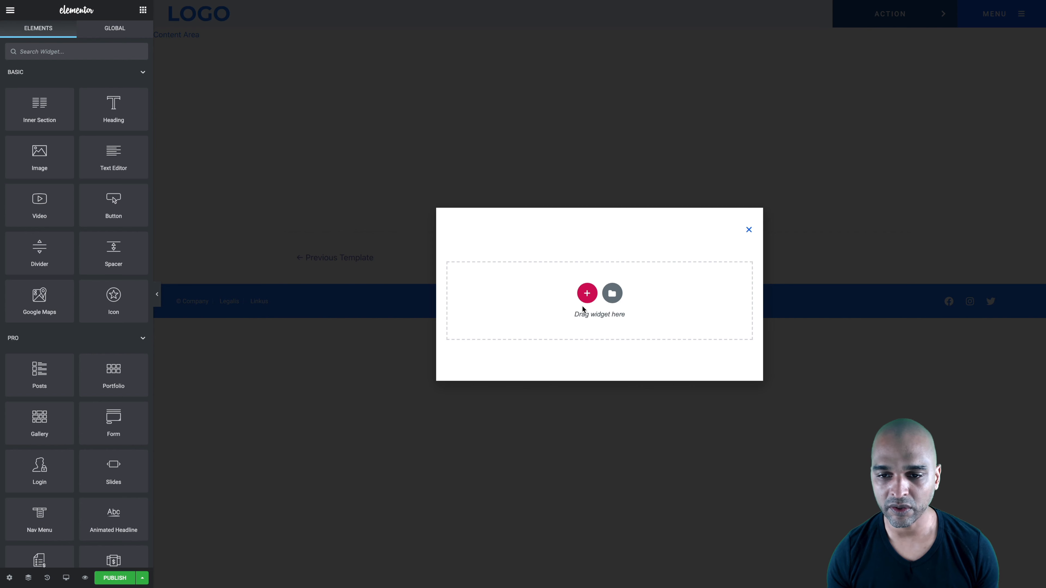
click(587, 293)
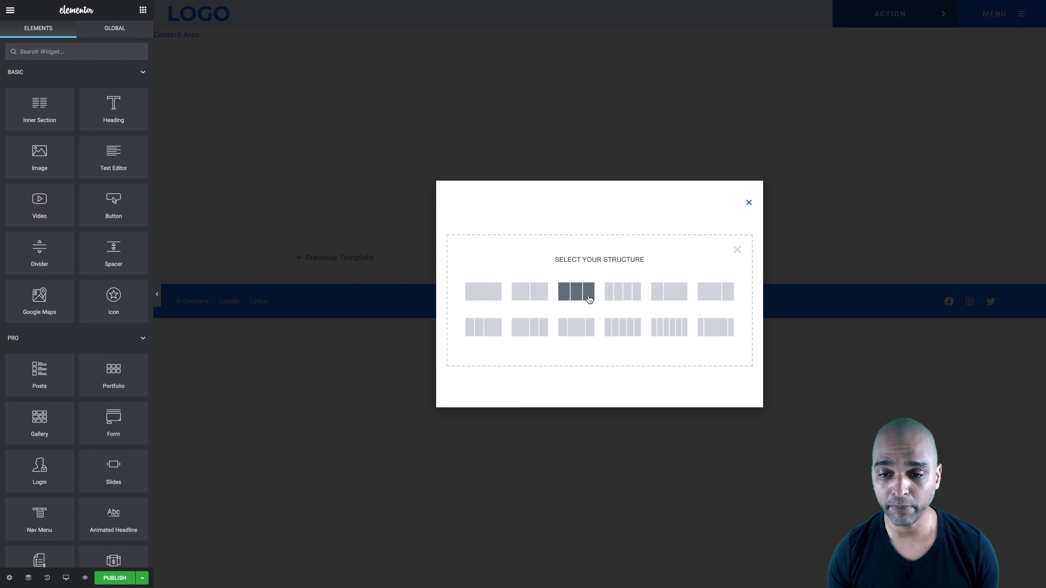
click(482, 297)
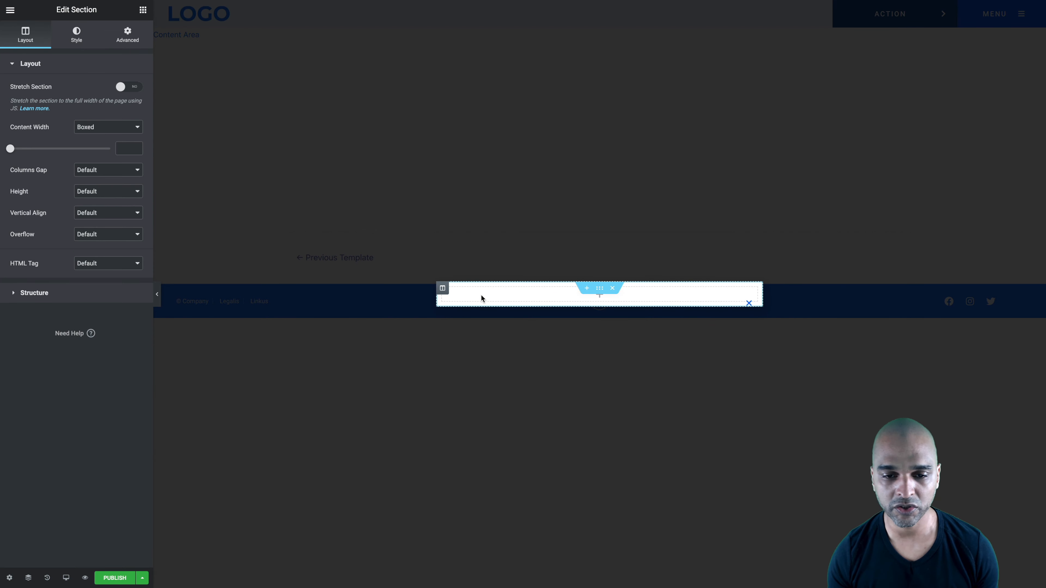
Set the extended menu popup's publish settings to include the Entire Site and trigger On Page Load
click(114, 578)
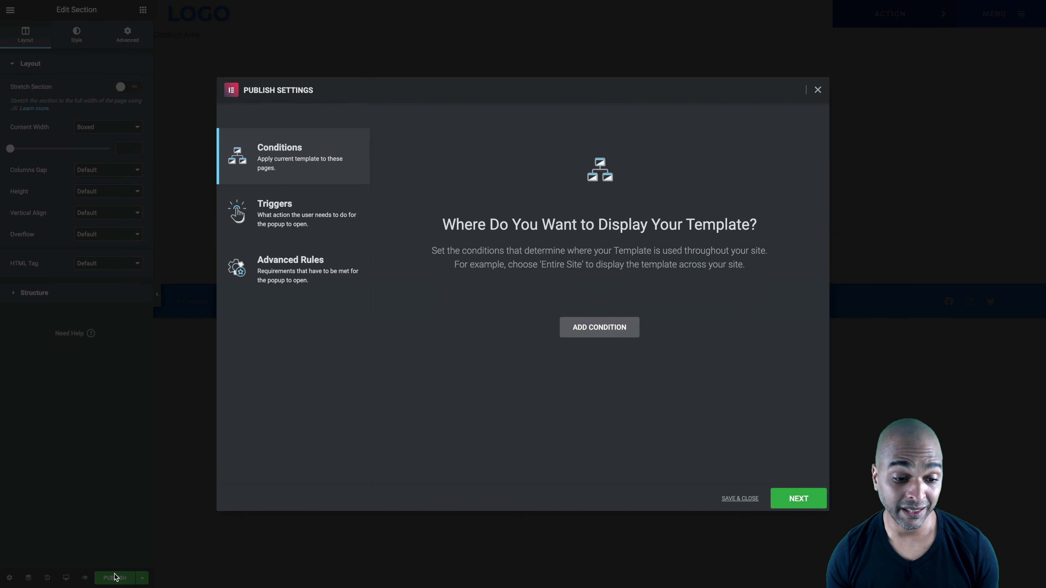
click(597, 332)
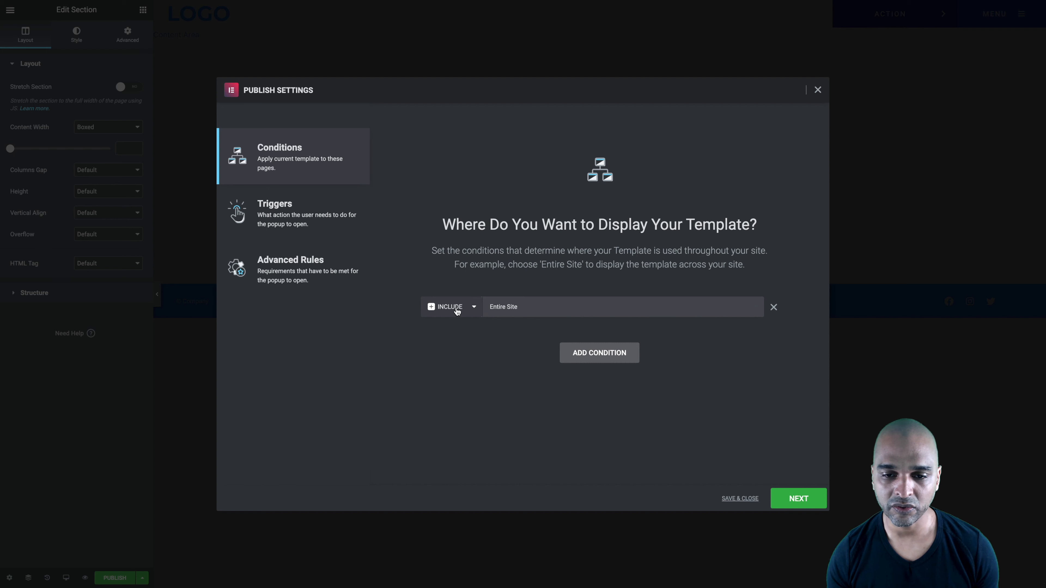
click(785, 497)
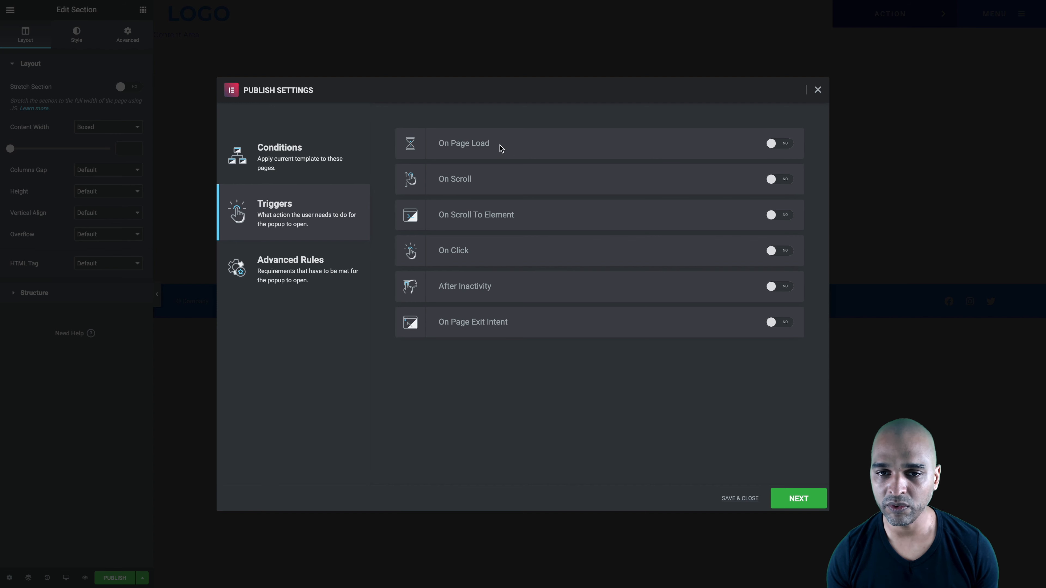
click(779, 145)
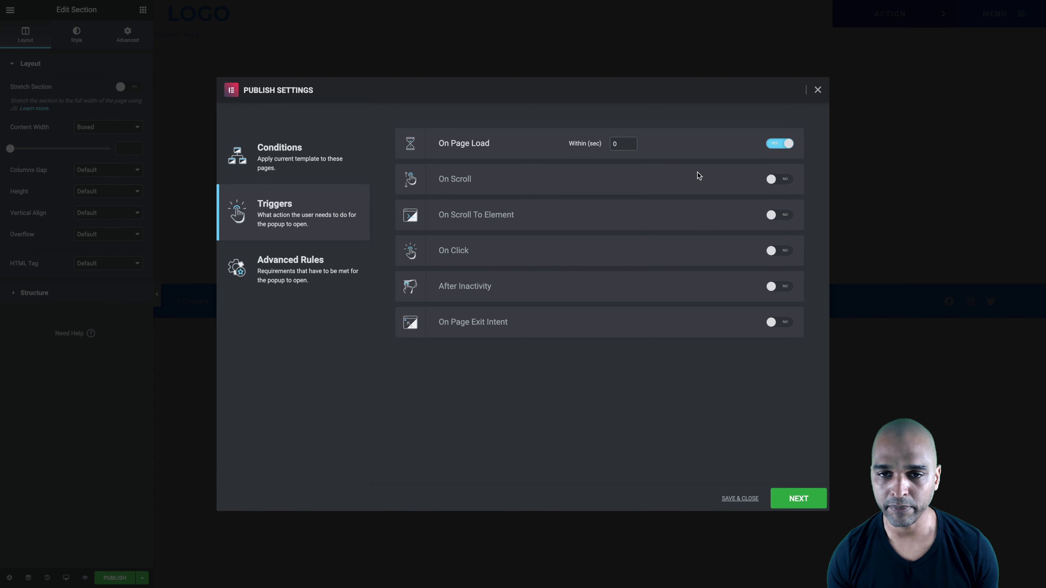
click(799, 499)
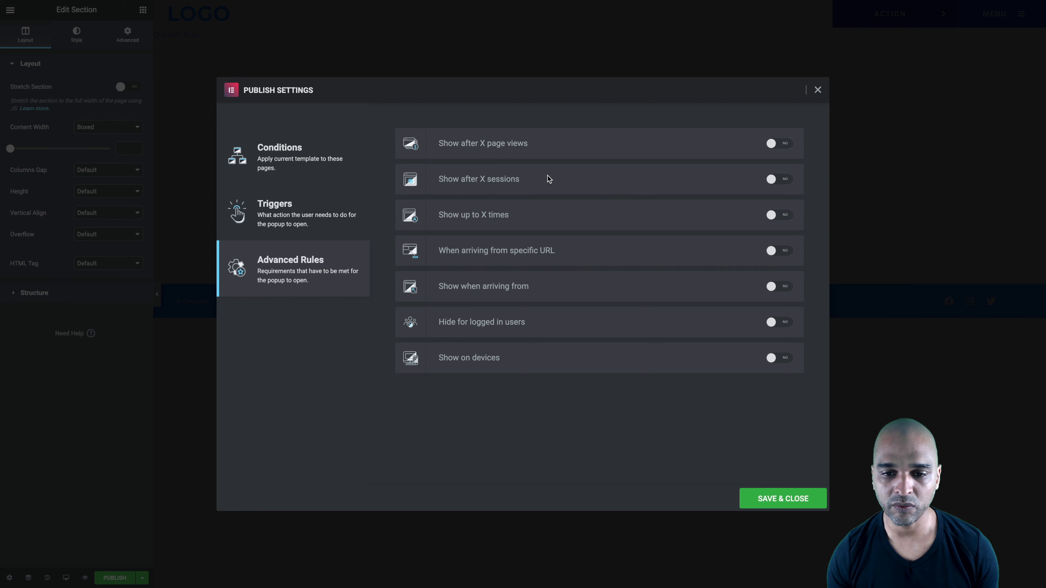
Restrict the extended menu popup's Show on devices rule to Desktop only and save the publish settings
click(774, 359)
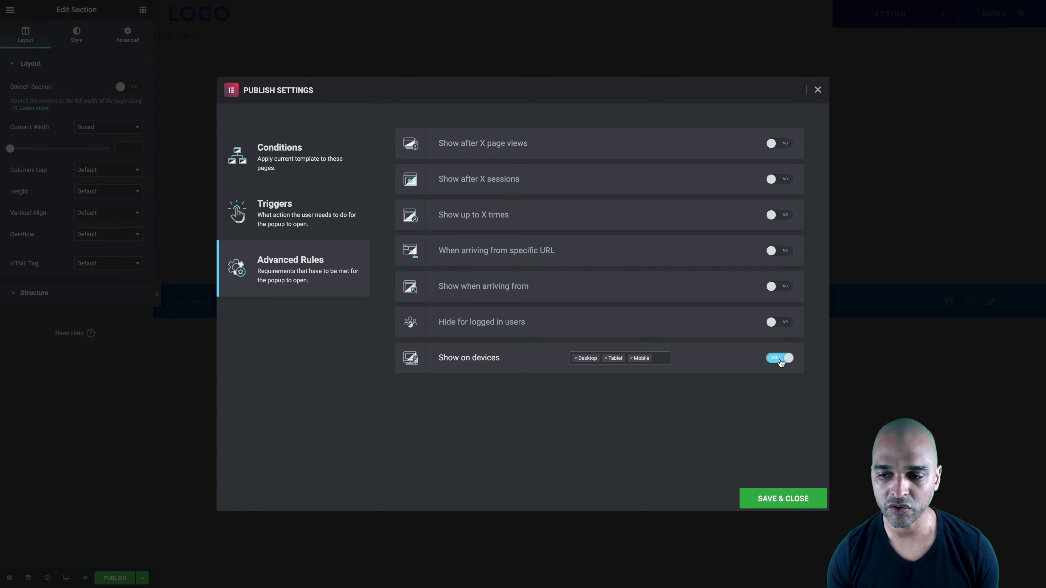
click(630, 358)
click(606, 358)
click(576, 444)
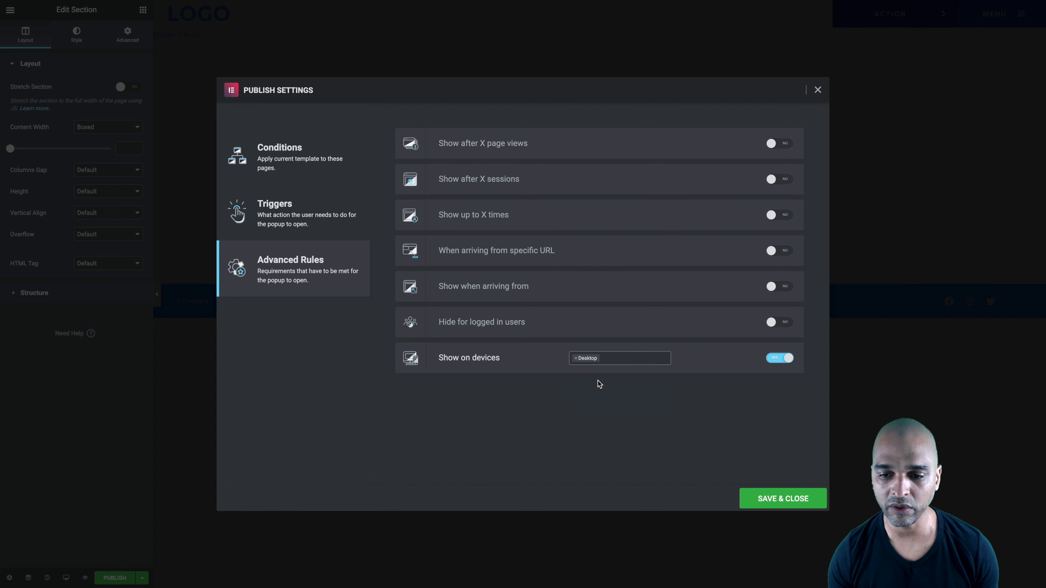
click(784, 499)
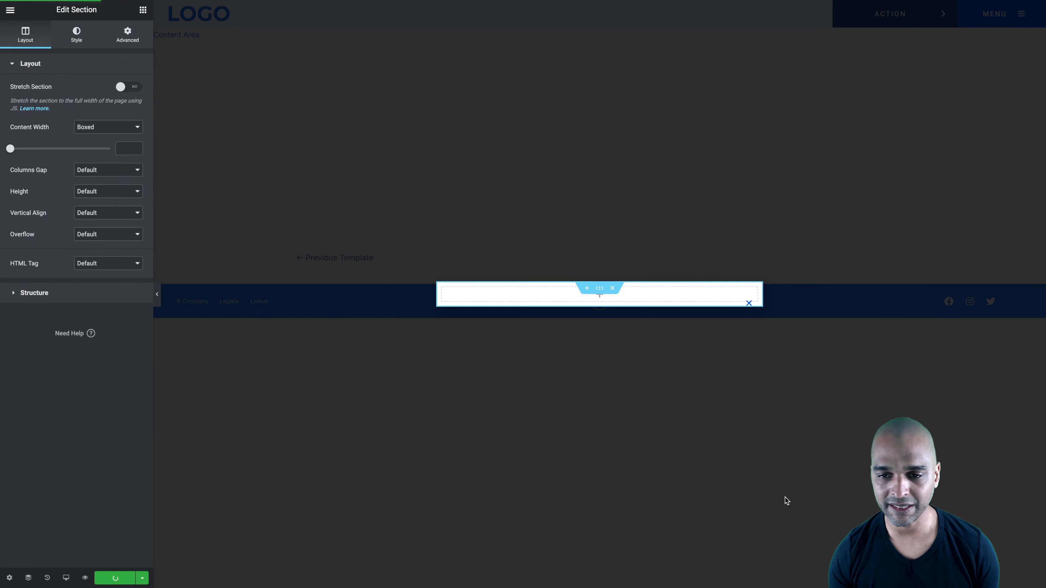
Exit the popup editor to the dashboard, start a new custom JS code entry and dismiss its offer notice
click(10, 10)
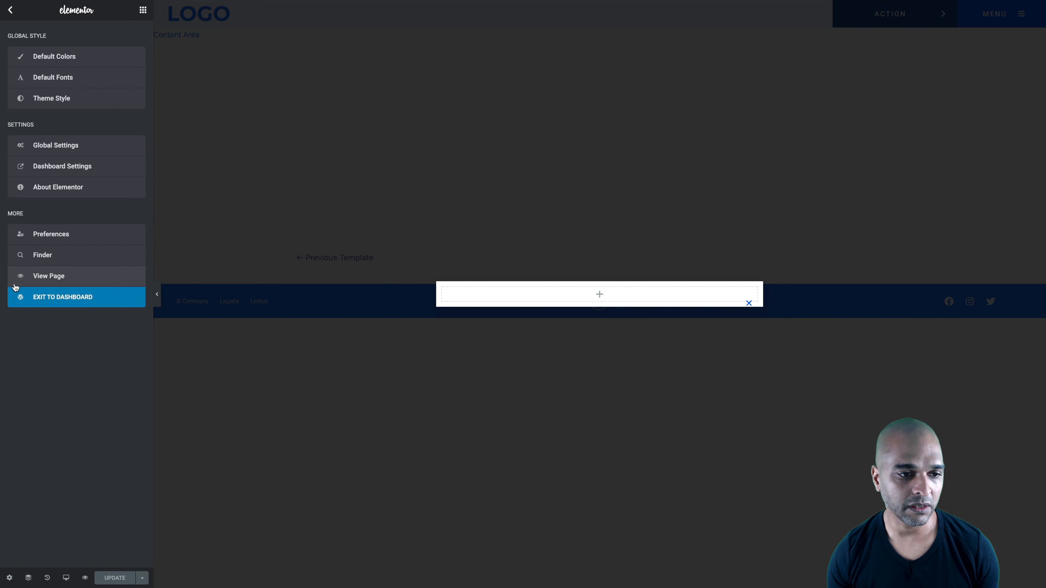
click(41, 301)
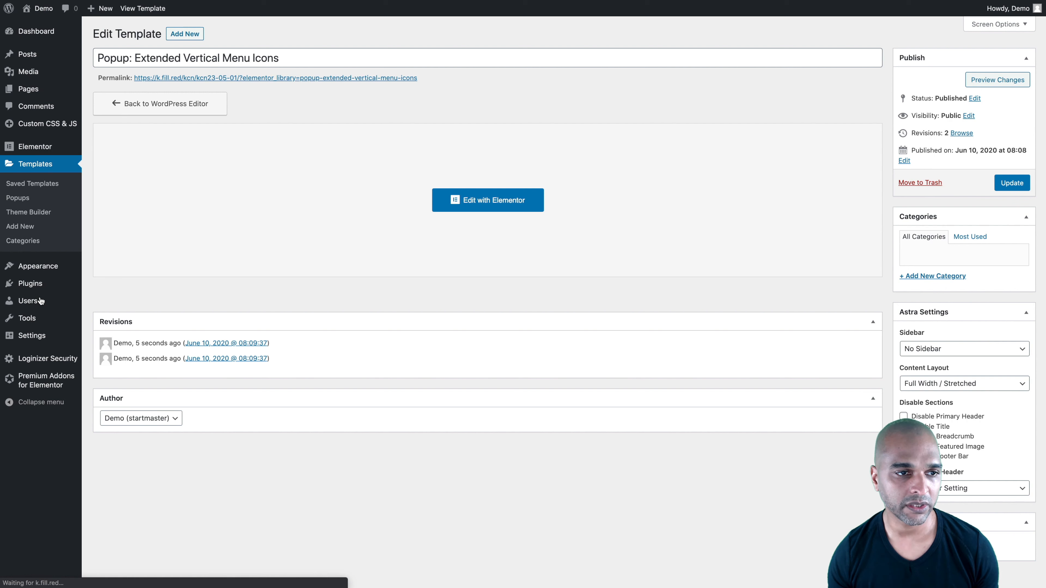
mouse_move(25, 132)
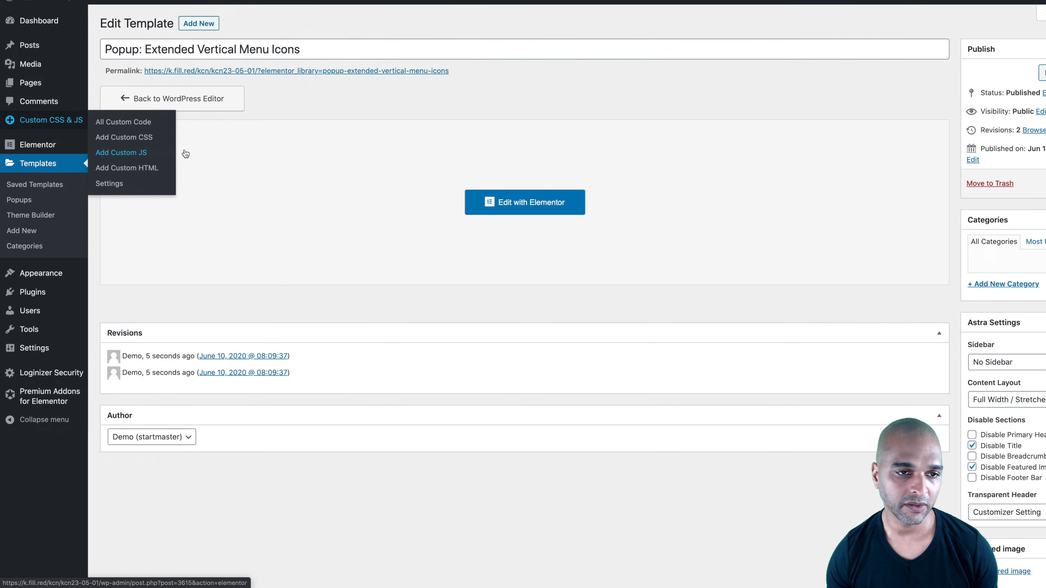
click(124, 155)
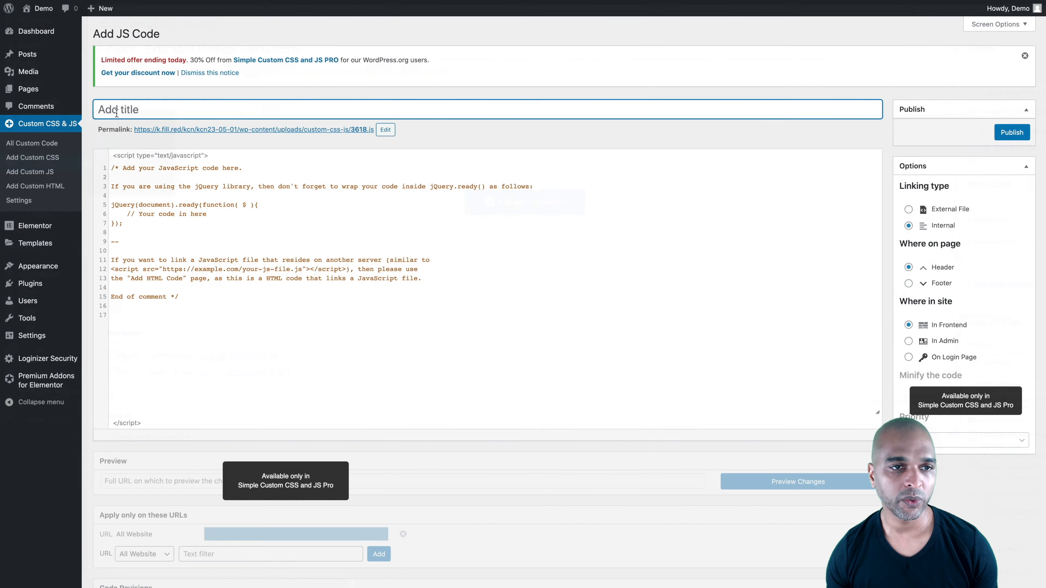
click(233, 72)
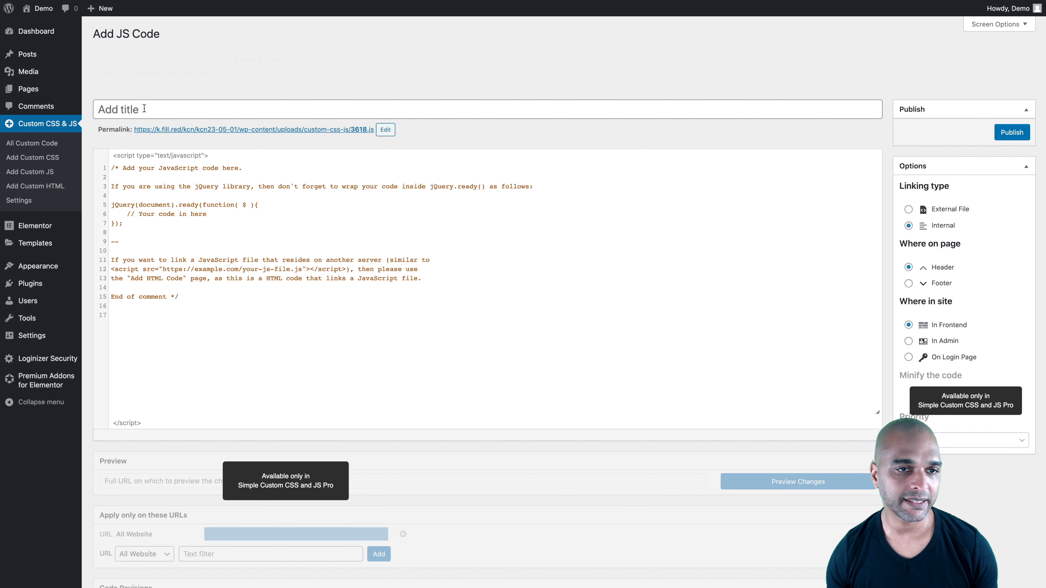
Title the new JS code "Persistent navigation"
click(143, 58)
text(Pers)
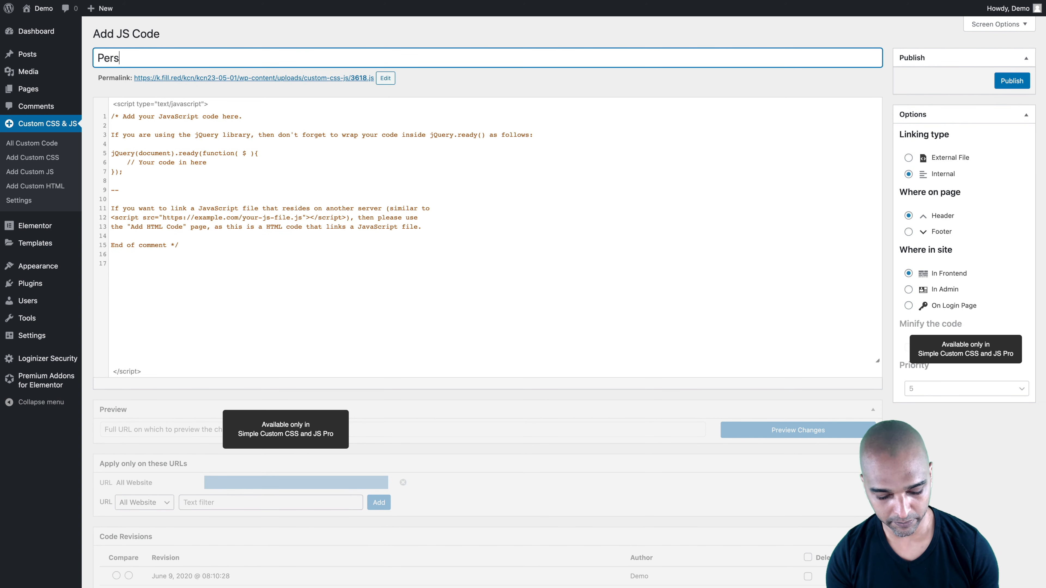
text(istent navigatio)
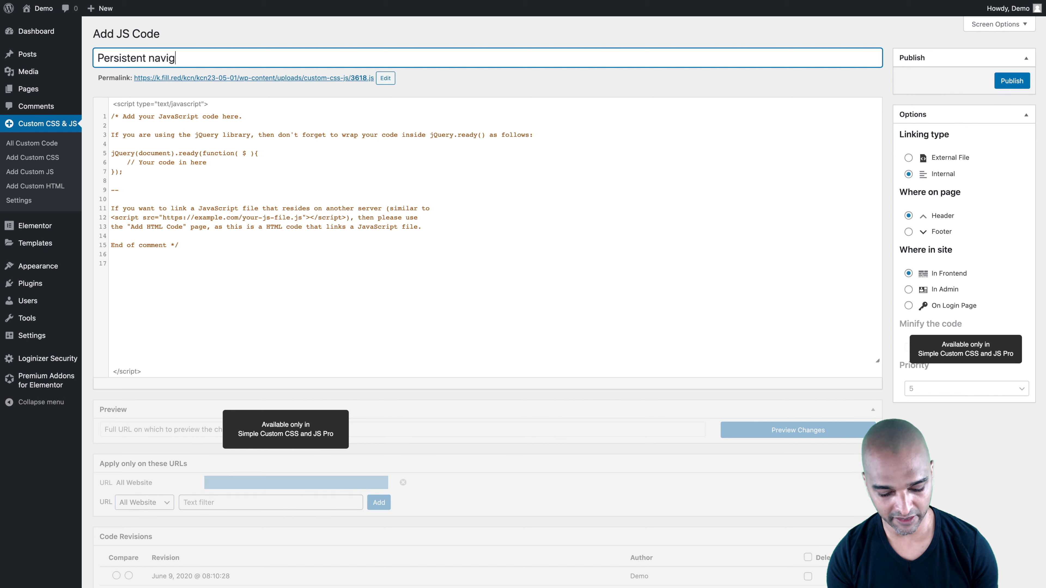
text(n)
Replace the placeholder comment in the code editor with the copied navigation script that sets popup display and mynav-main margins
key(Tab)
key(ctrl+a)
key(BackSpace)
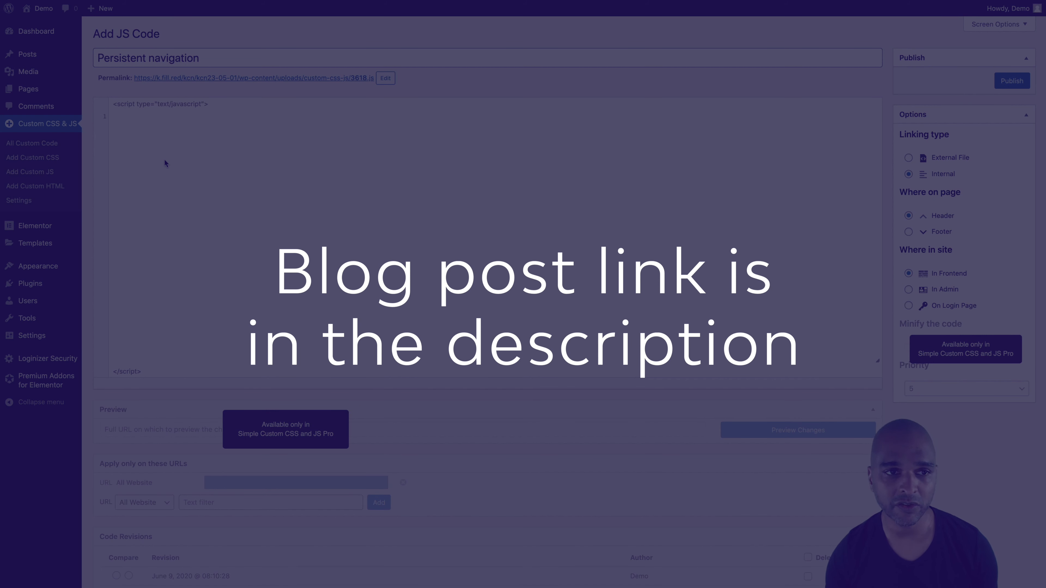
text(if (window.innerWidth > 1024) { // code for large screens   window.onload = function() {       var navstatusx = localStorage.getItem('statex', '');       localStorage.setItem('statex', navstatusx);       if (navstatusx == 'collapsed') {         document.getElementById("elementor-popup-modal-REPLACEID").style.setProperty("display", "none", "important");         document.getElementById("mynav-main").style.marginLeft = "65px";       }       else {        document.getElementById("elementor-popup-modal-REPLACEID").style.setProperty("display", "none", "important");        document.getElementById("mynav-main").style.marginLeft = "300px";       }   } } else {     document.getElementById("mynav-main").style.marginLeft = "0"; })
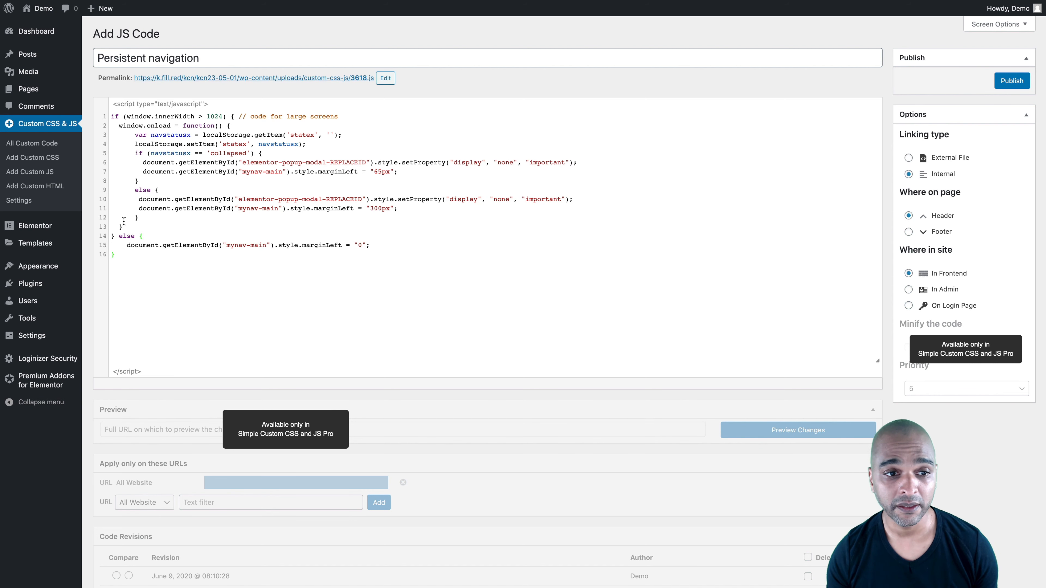
Examine the script's small-screen margin line for mynav-main and the two REPLACEID placeholders in the popup modal IDs
drag(127, 246, 374, 247)
click(314, 262)
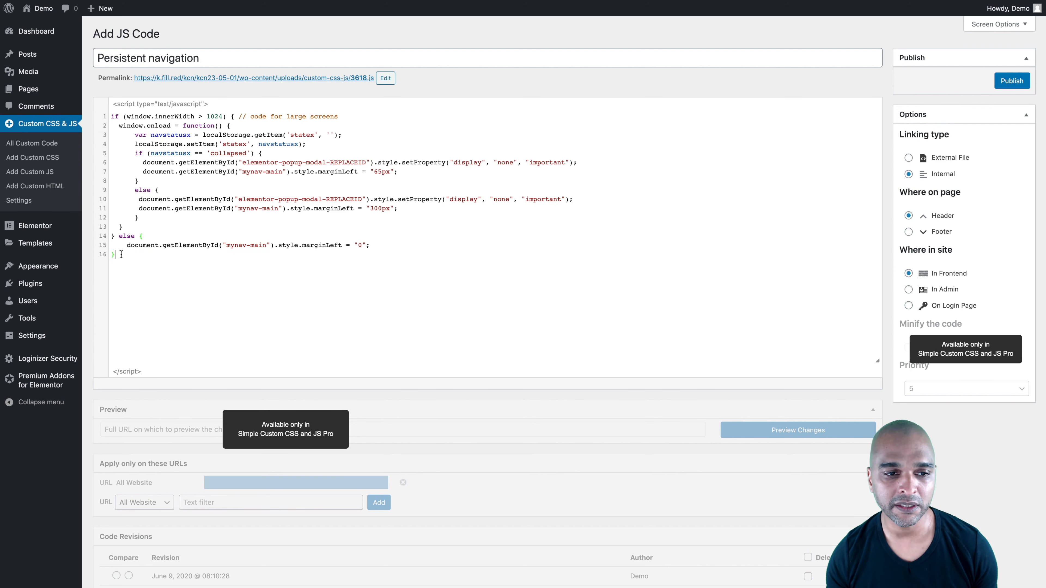
drag(127, 246, 381, 247)
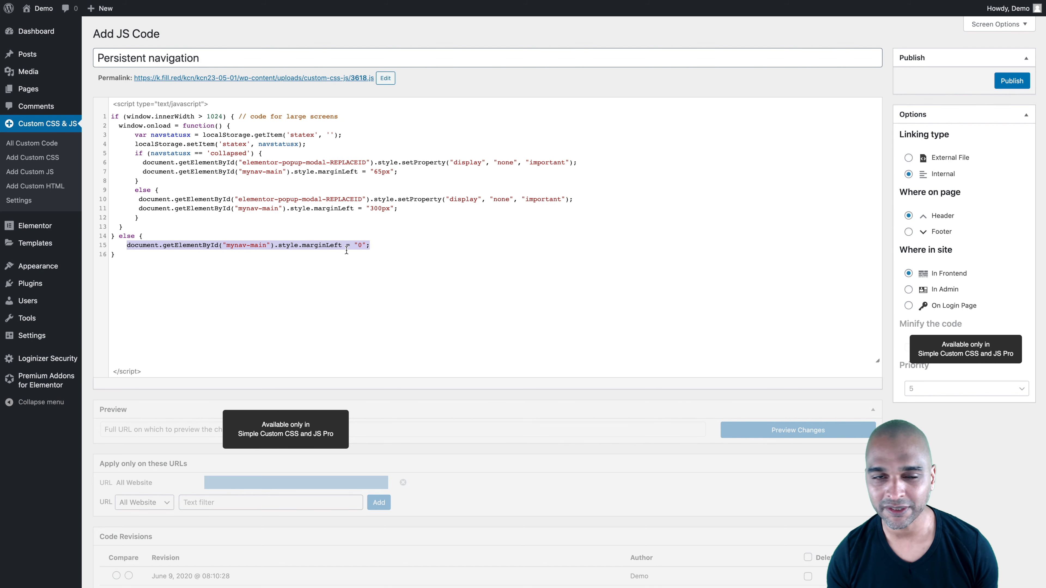
click(196, 208)
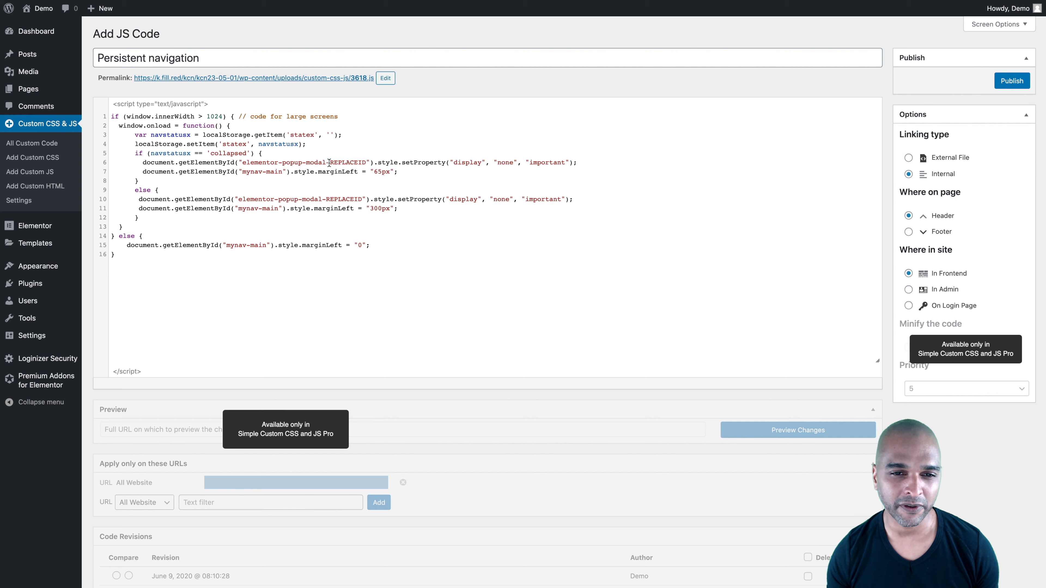
double_click(347, 161)
double_click(346, 197)
click(342, 162)
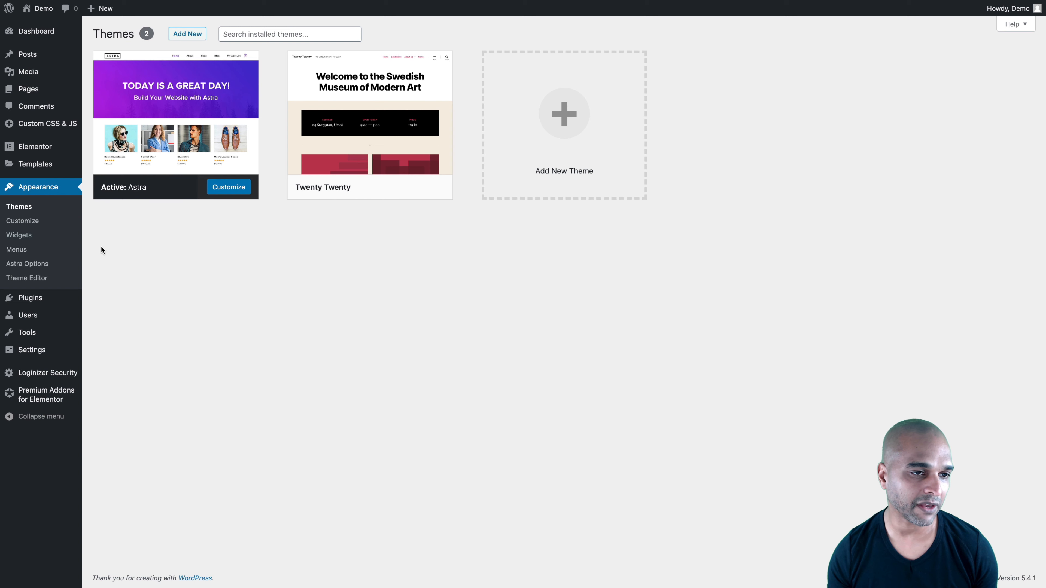
Look up the extended menu popup's ID in the Popups list and replace REPLACEID in the script's 'collapsed' branch with 3615
mouse_move(31, 161)
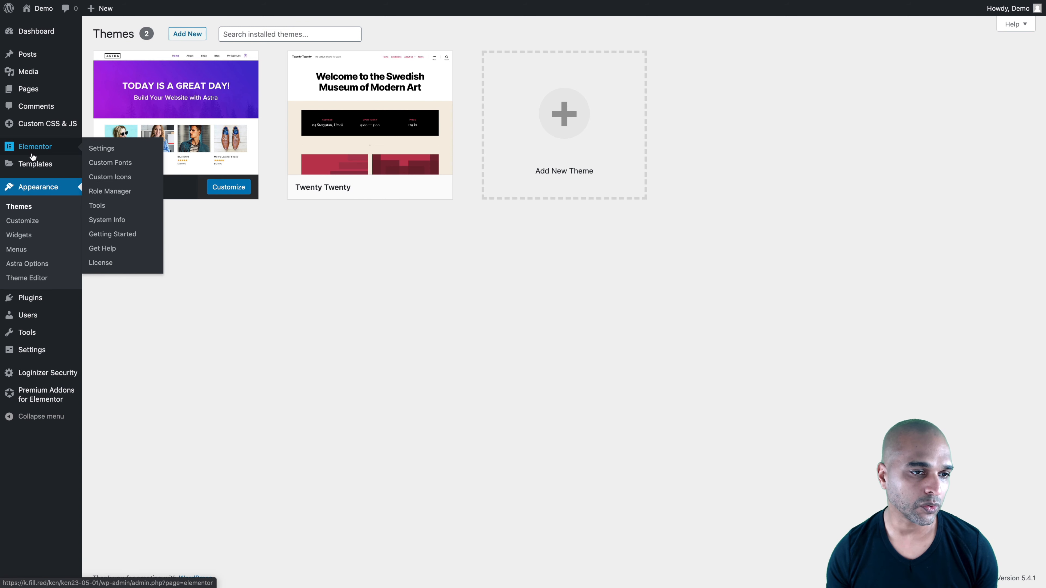
click(101, 181)
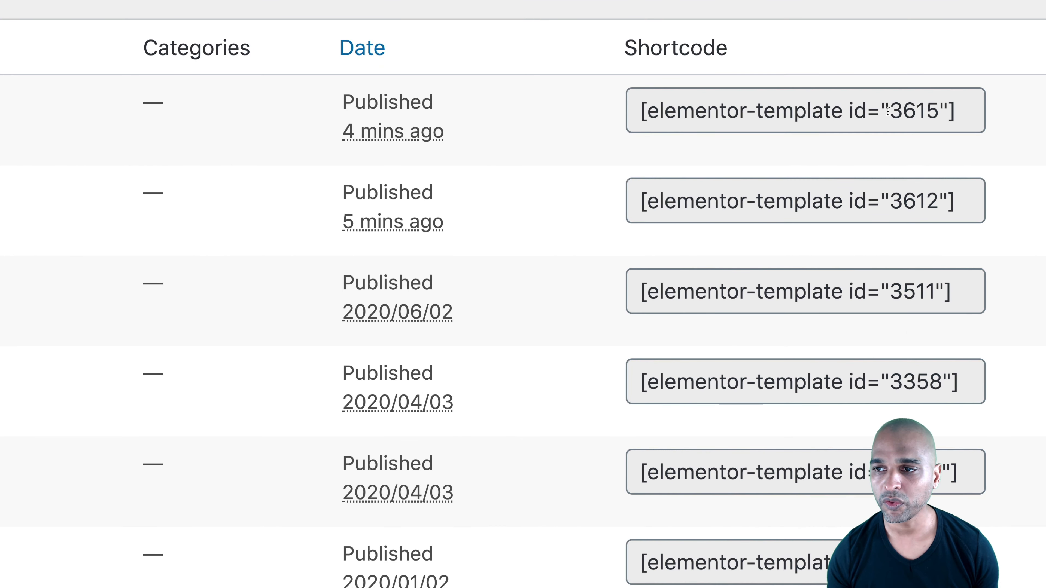
drag(886, 114, 934, 115)
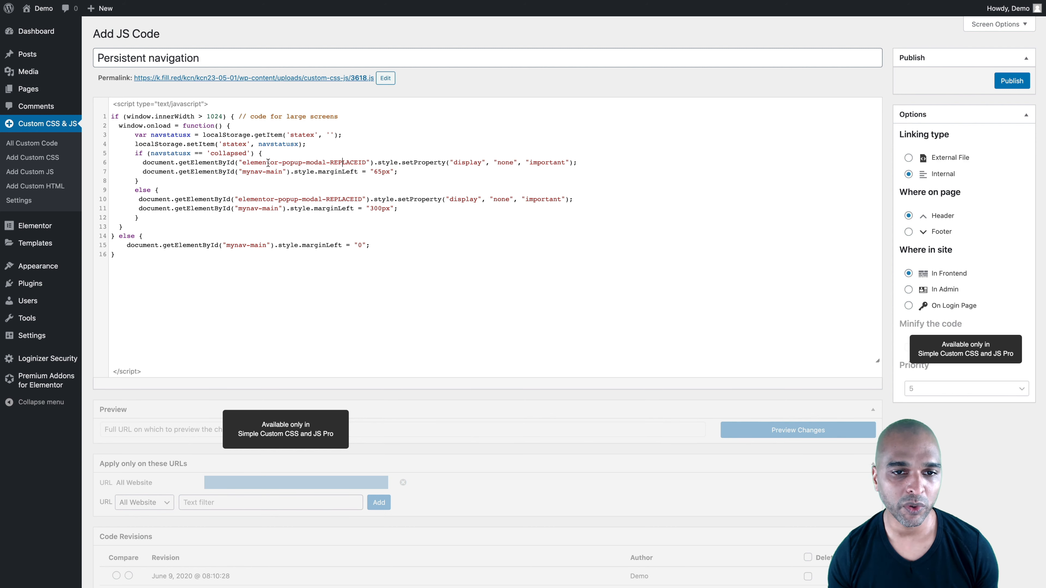
double_click(352, 162)
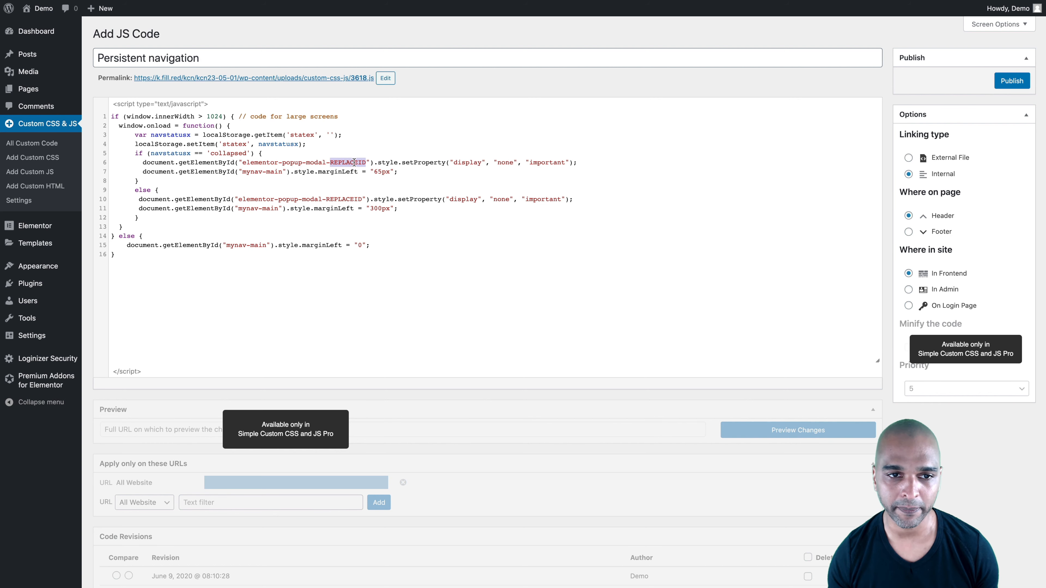
click(329, 164)
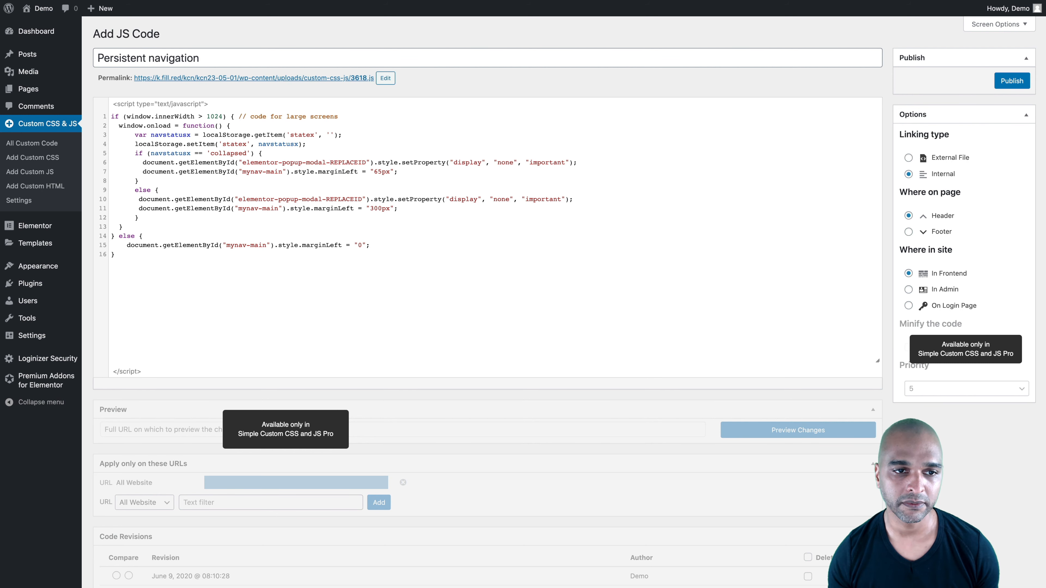
key(ctrl+Tab)
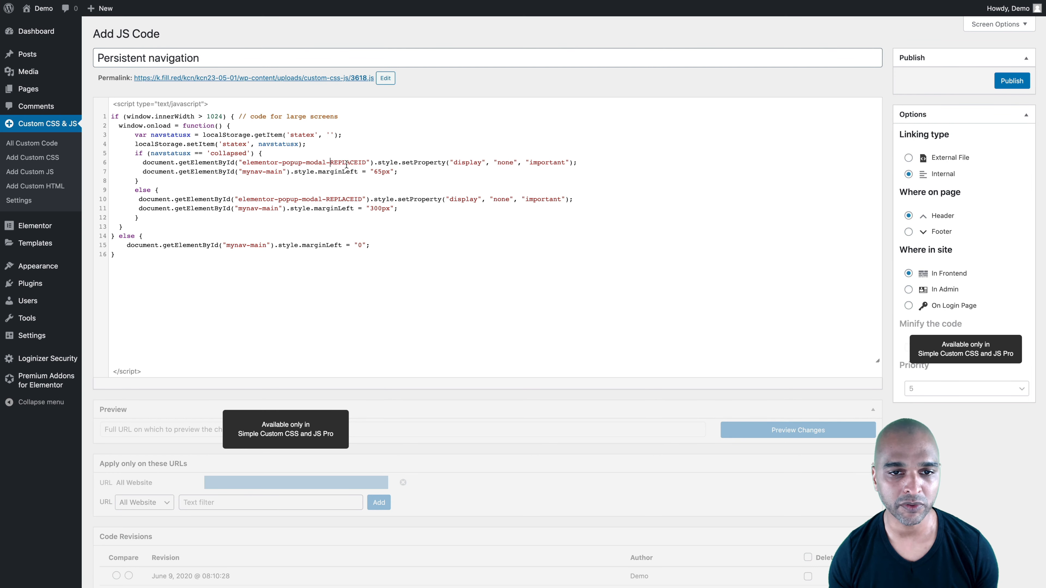
double_click(346, 164)
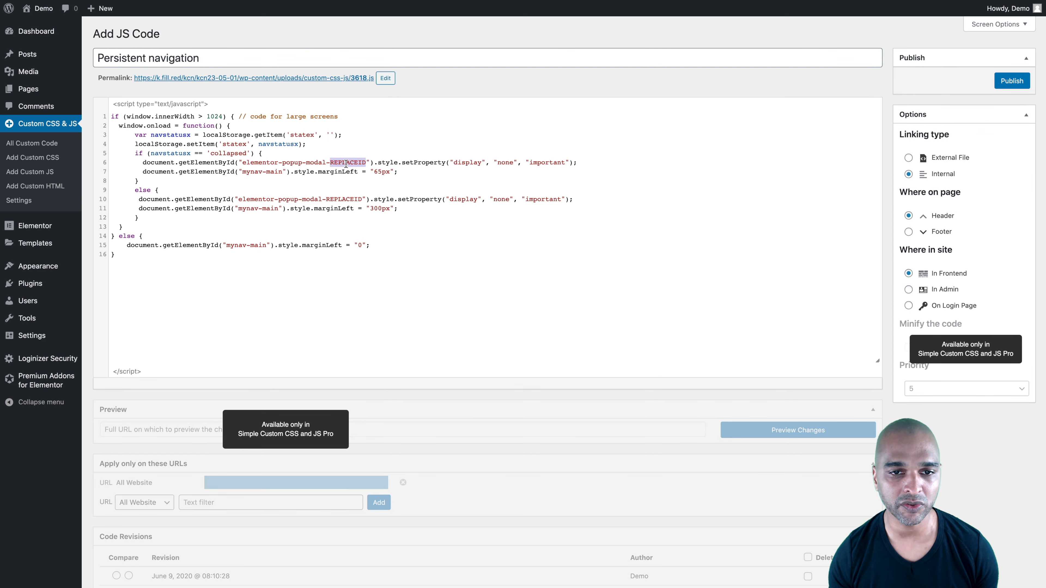
text(3615)
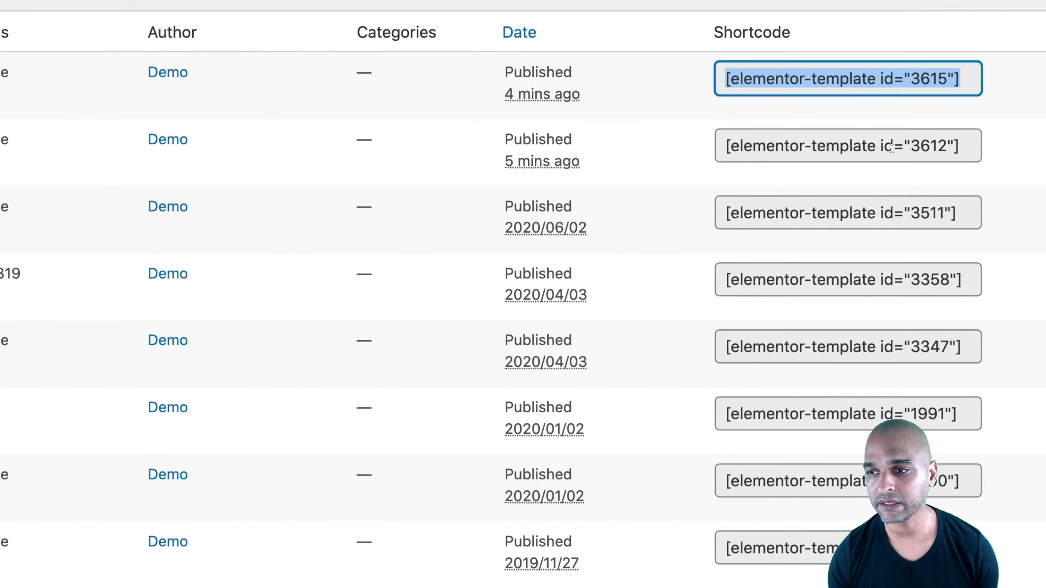
Look up the collapsed menu popup's ID in the Popups list and replace REPLACEID in the inner else branch with 3612
drag(922, 147, 956, 149)
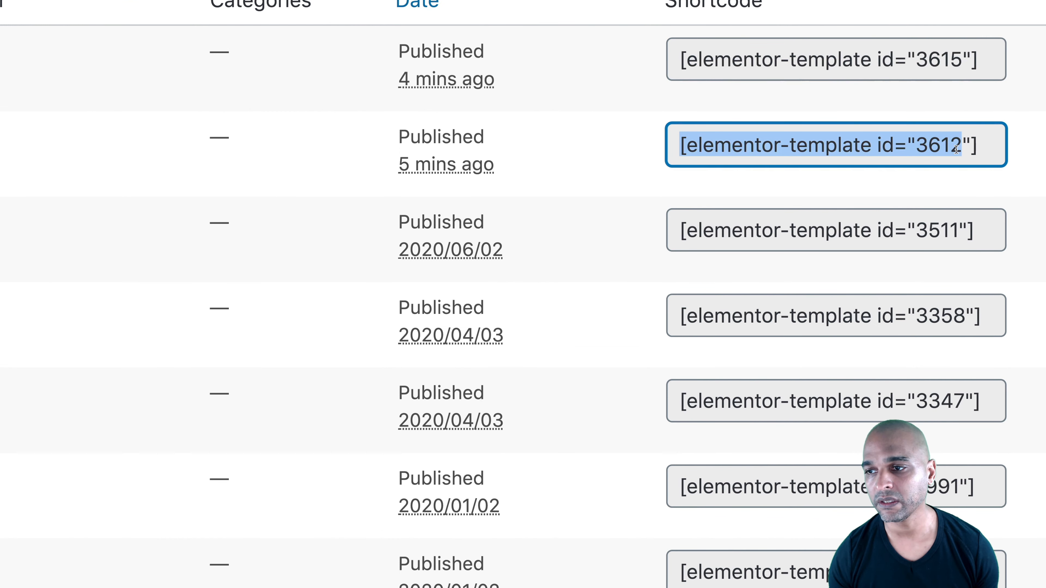
click(921, 147)
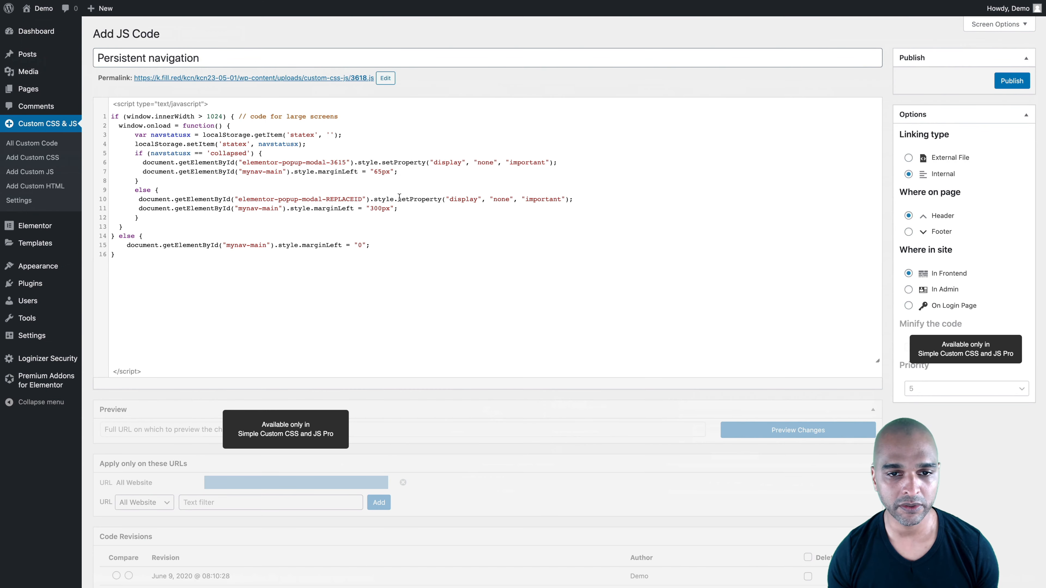
double_click(336, 201)
text(3612)
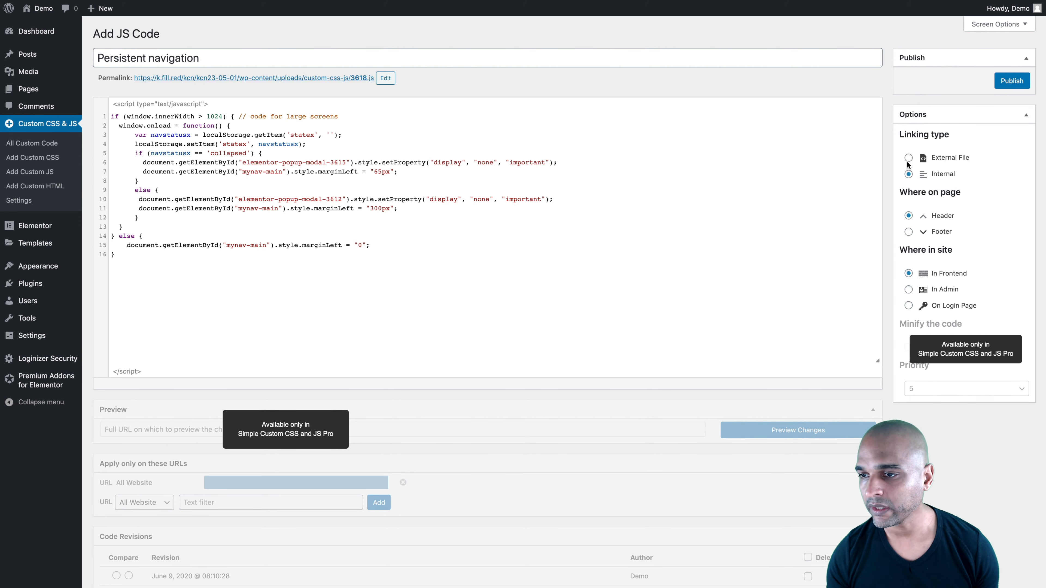
Set the Persistent navigation script to load in the Footer and publish it
click(908, 233)
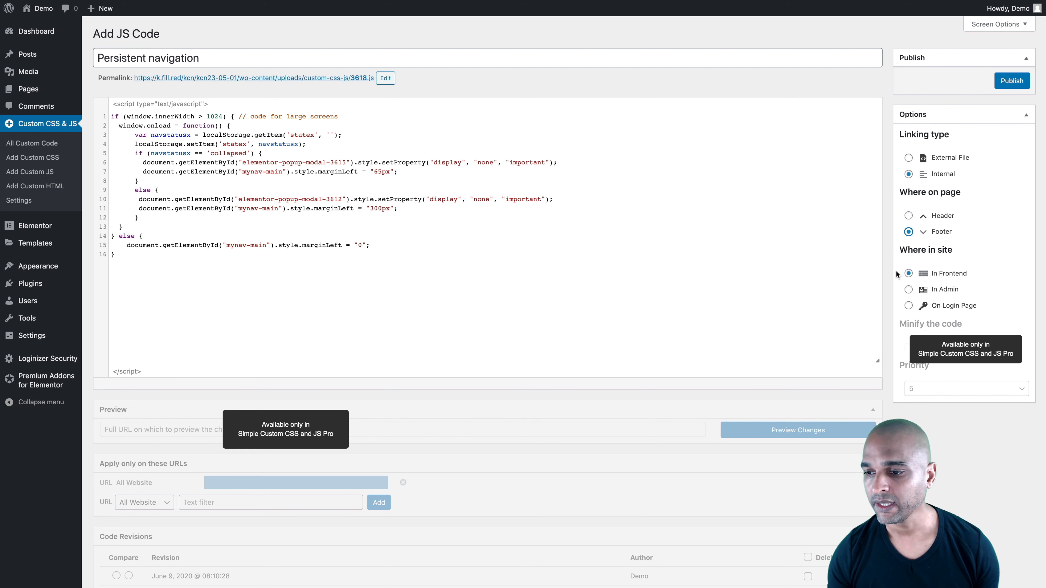
click(1005, 84)
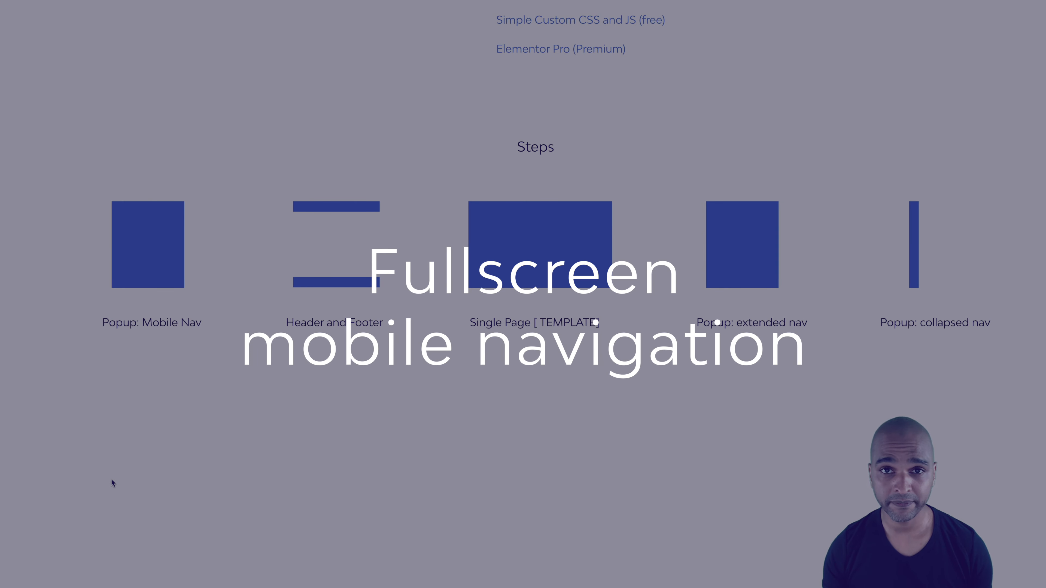
scroll(136, 274, up, 5)
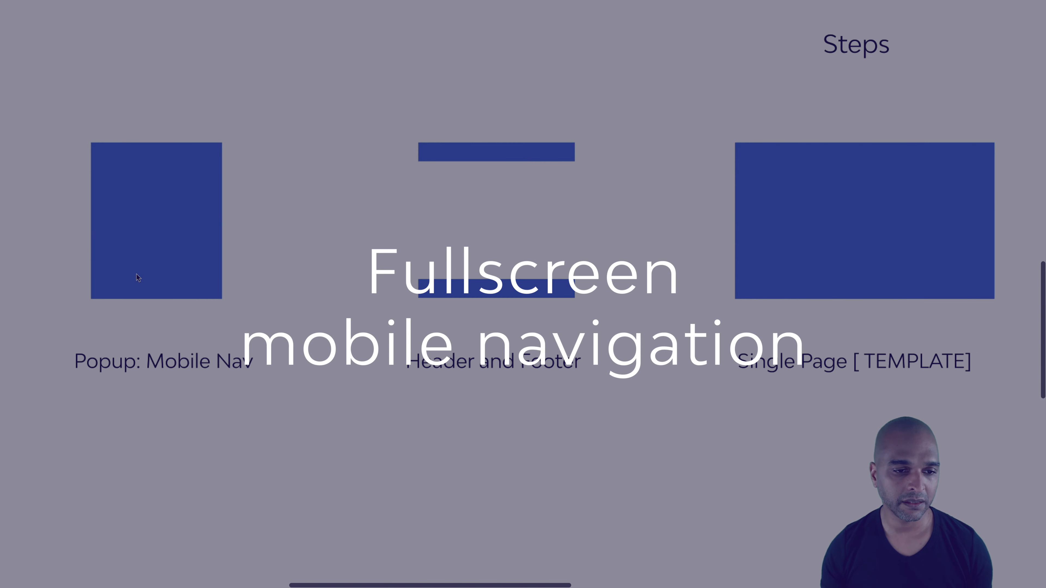
scroll(85, 368, down, 2)
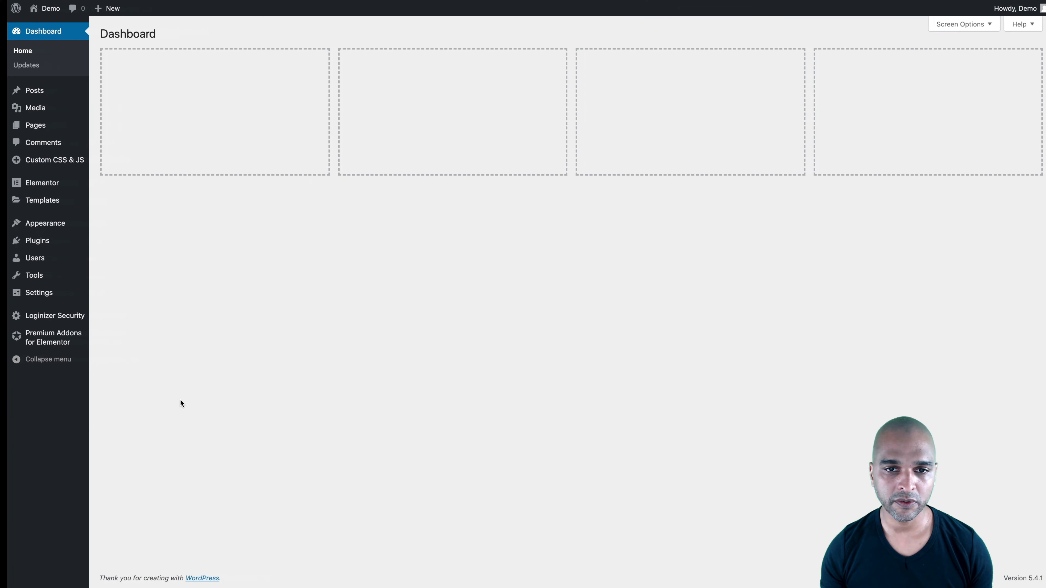
Open the Popups list from the dashboard, bring up the new template dialog and close it without creating a template
mouse_move(53, 197)
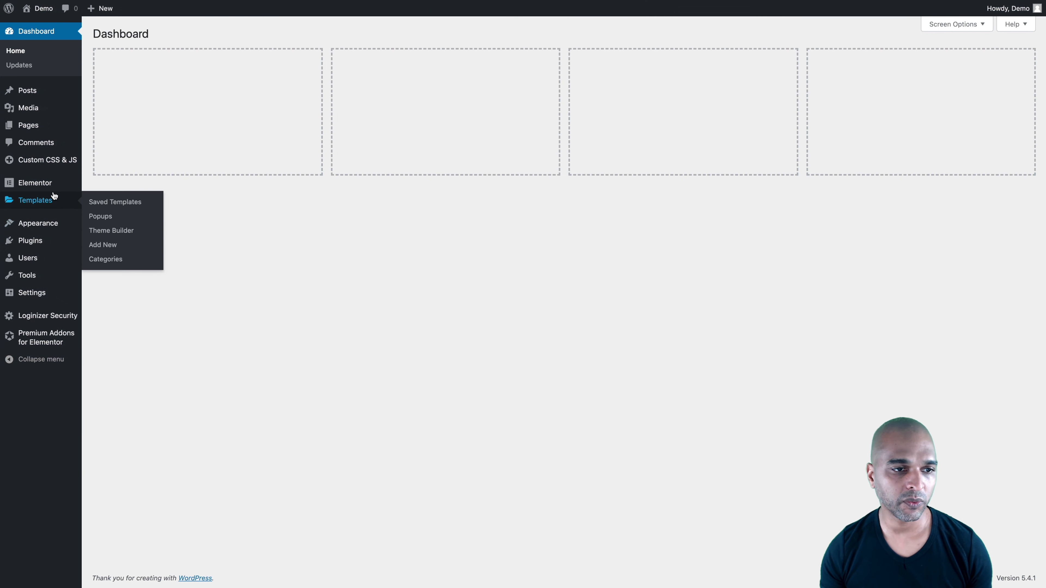
click(99, 216)
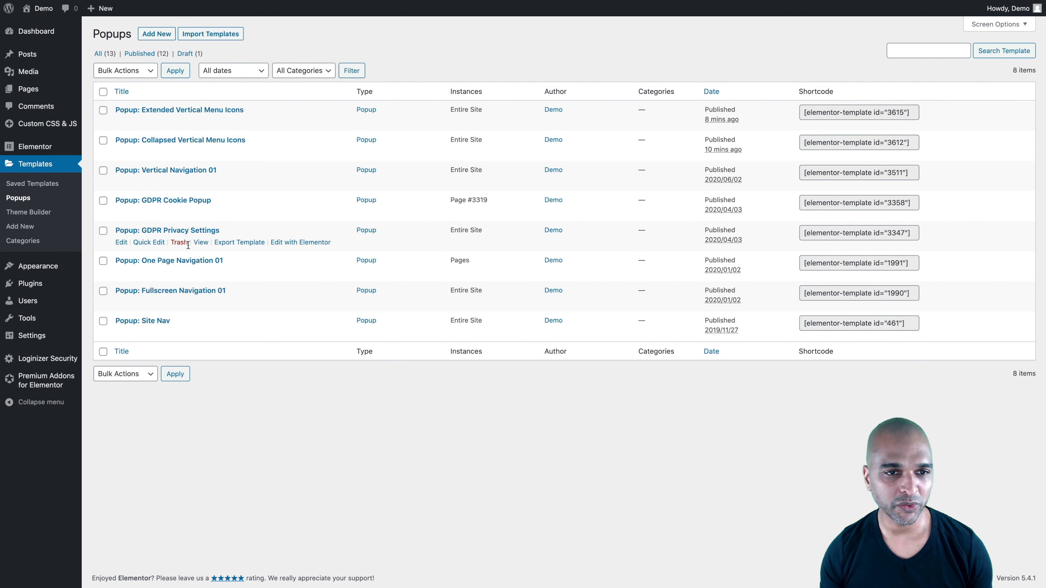
click(157, 36)
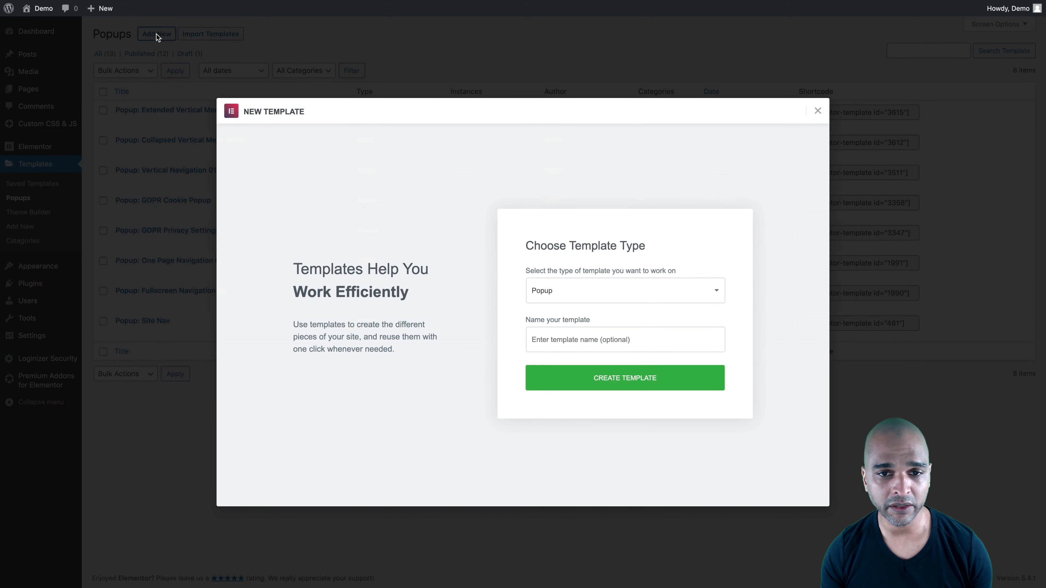
click(816, 113)
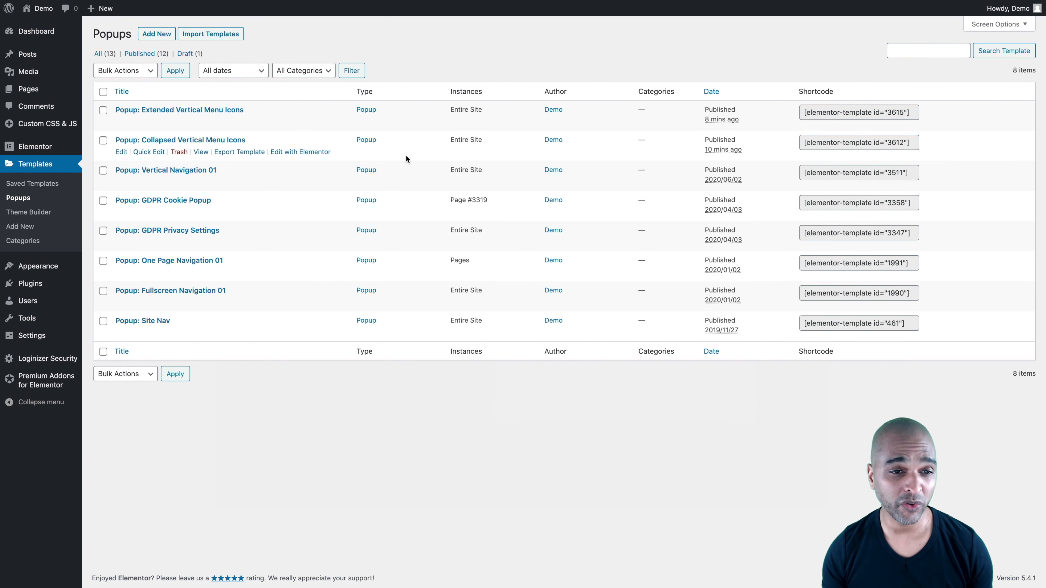
Open the Fullscreen Navigation 01 popup for editing in Elementor
mouse_move(243, 181)
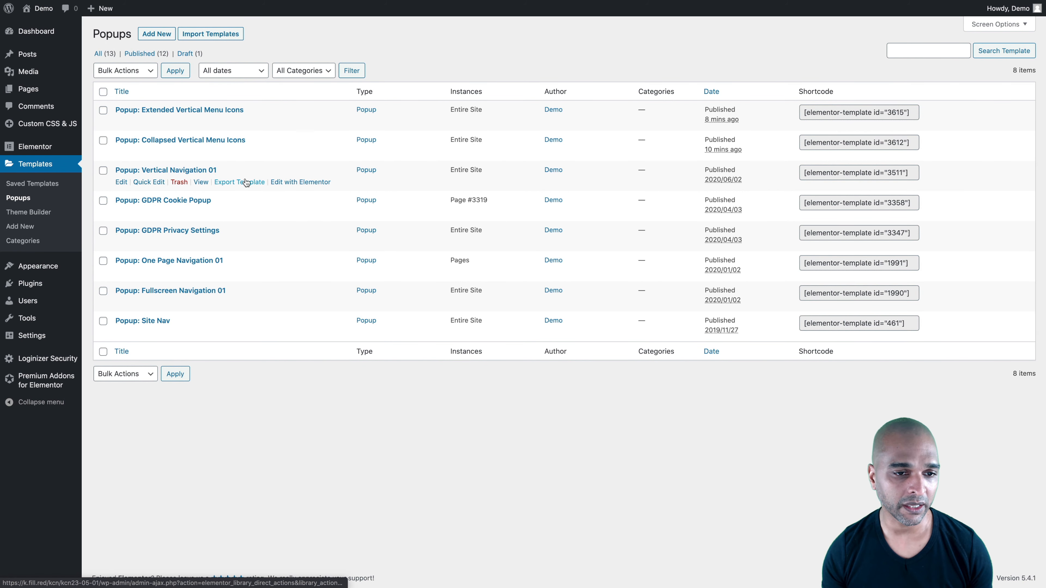
mouse_move(143, 297)
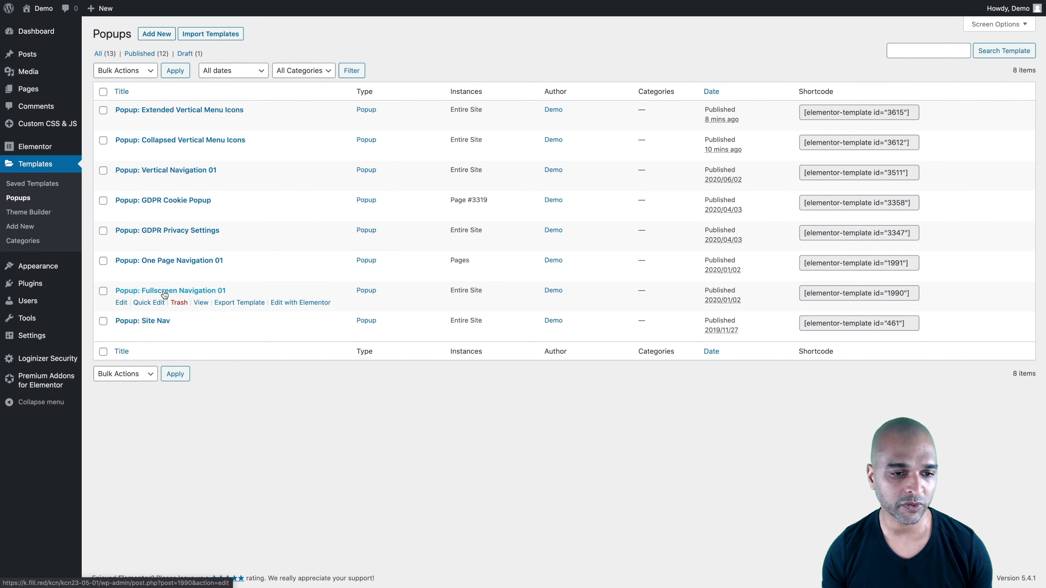
click(286, 303)
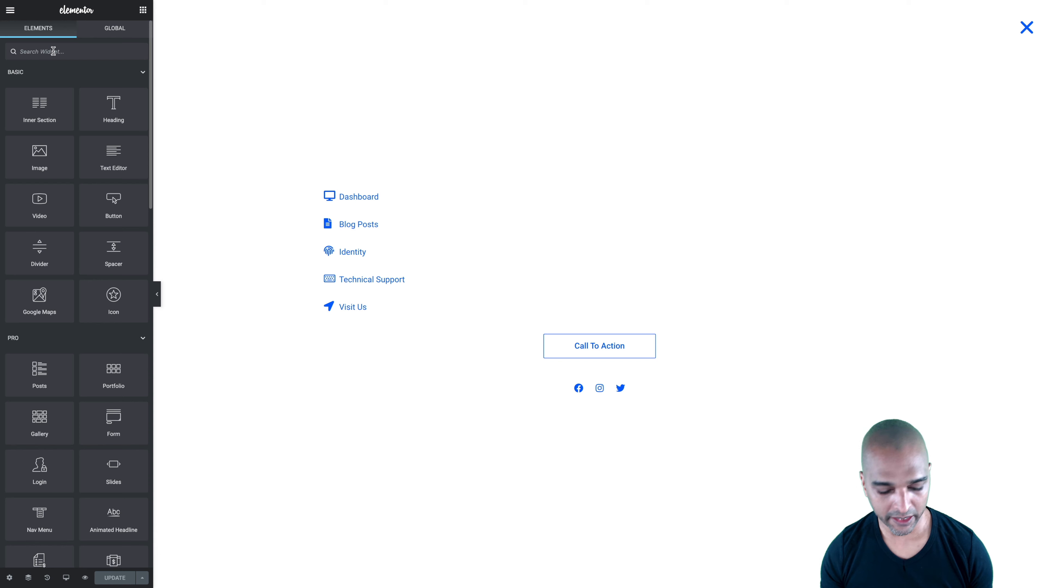
Add an Icon List widget and a Nav Menu widget above the existing icon list in the popup
text(icon lis)
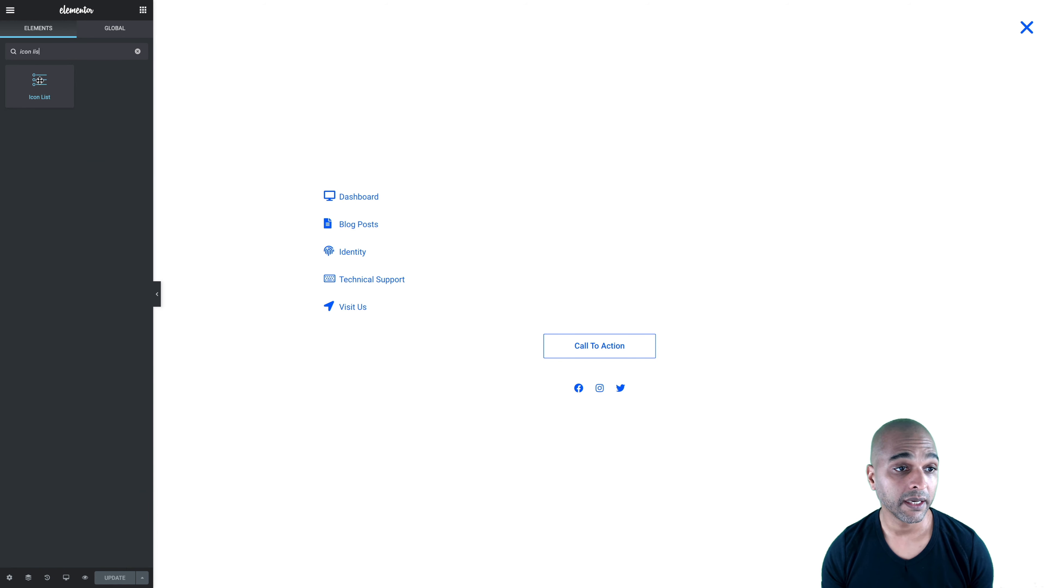
drag(40, 79, 349, 189)
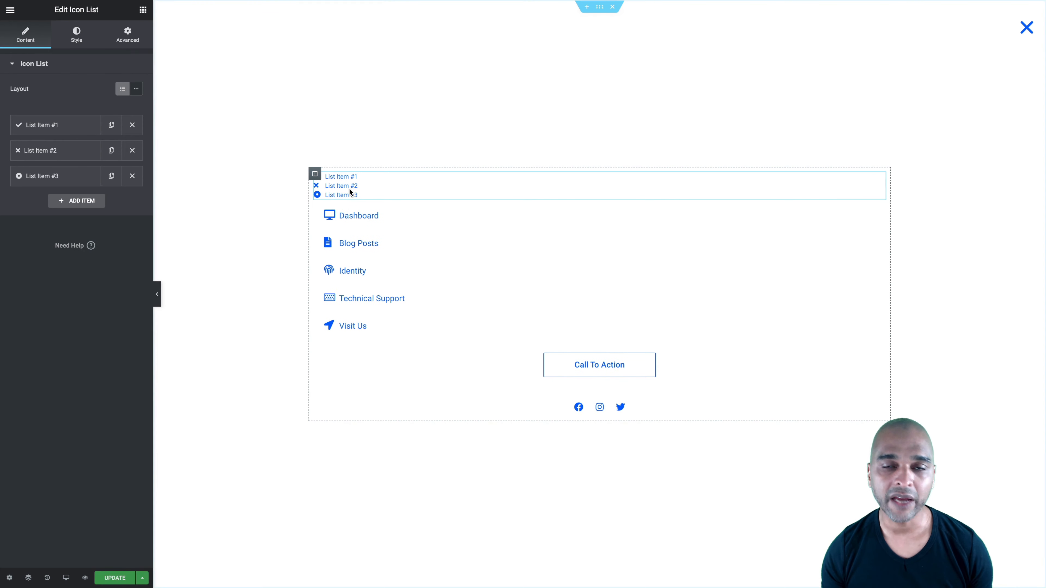
click(143, 10)
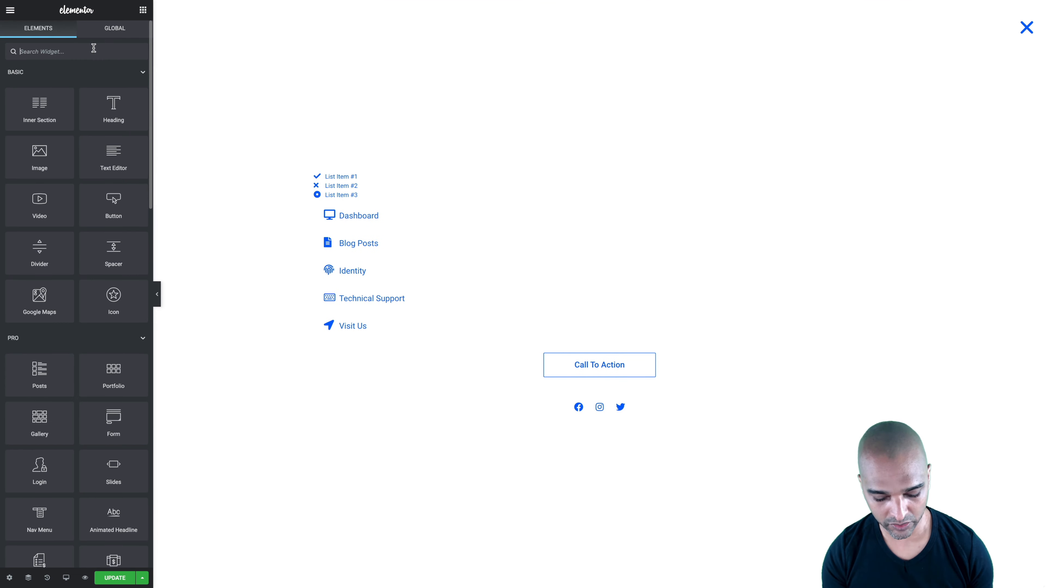
text(nav)
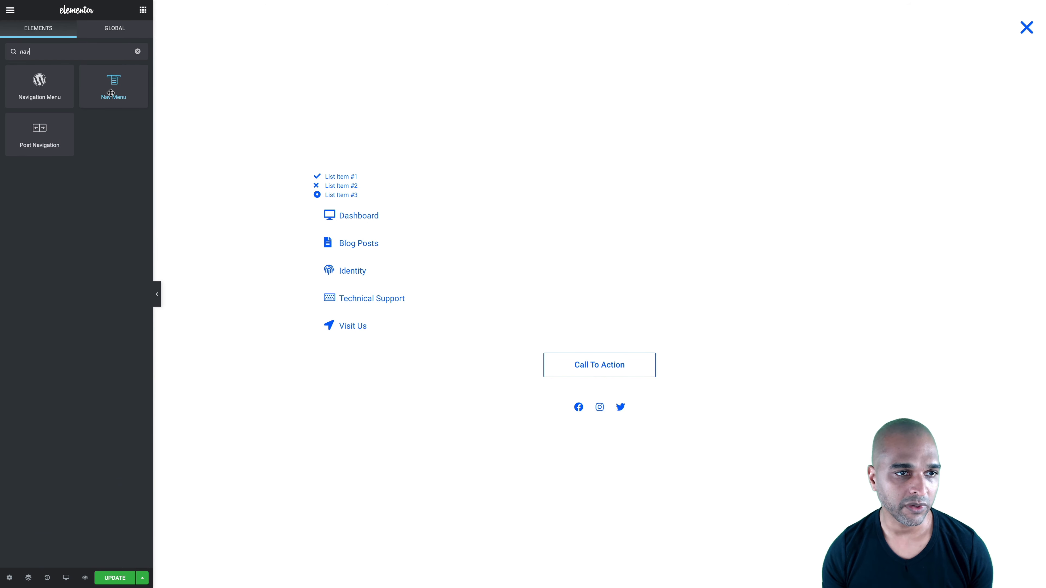
drag(110, 93, 333, 181)
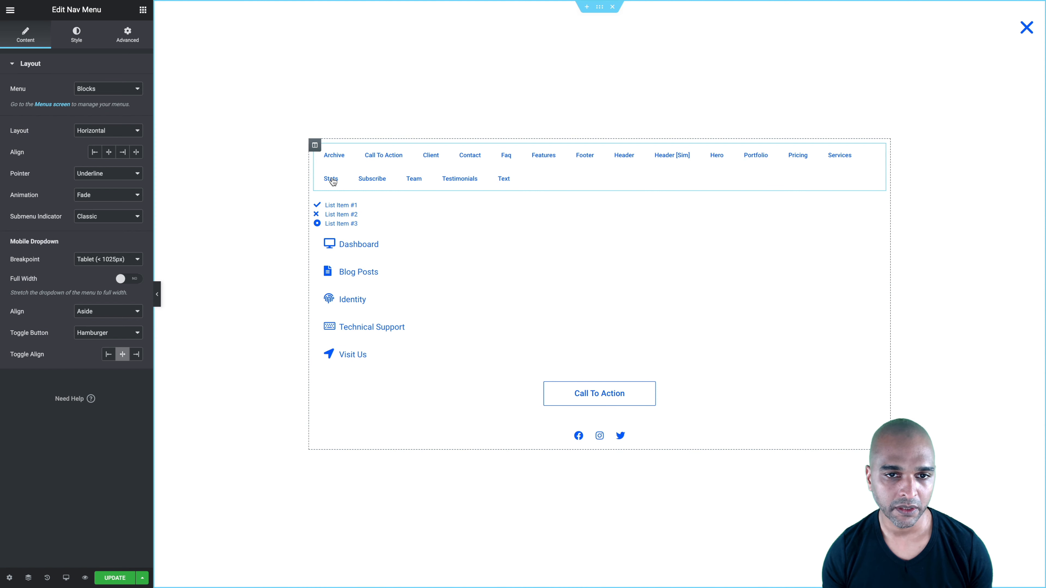
Delete the added Nav Menu and Icon List widgets from above the existing icon list
right_click(394, 179)
click(416, 323)
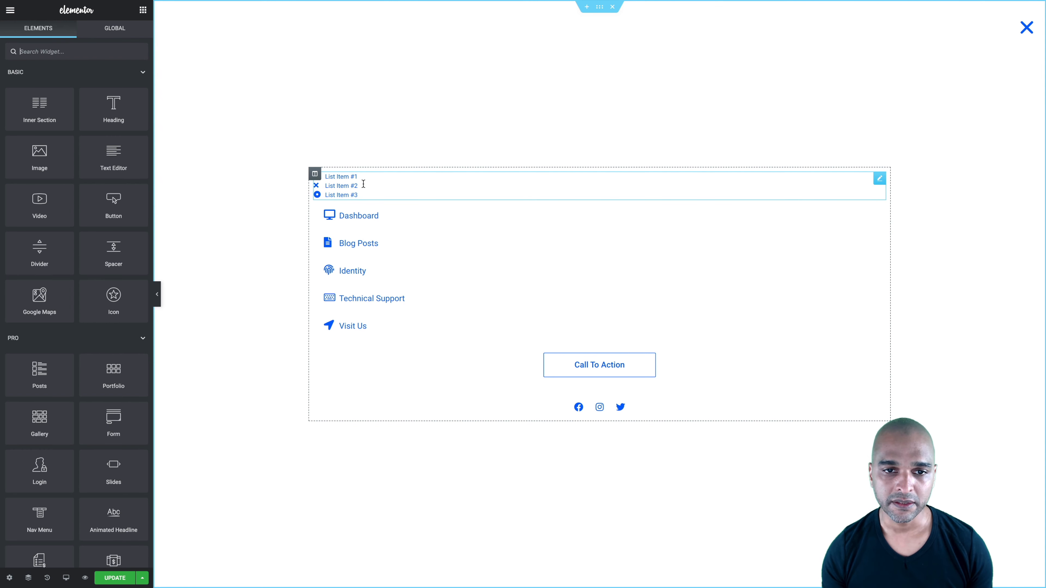
right_click(382, 186)
click(417, 328)
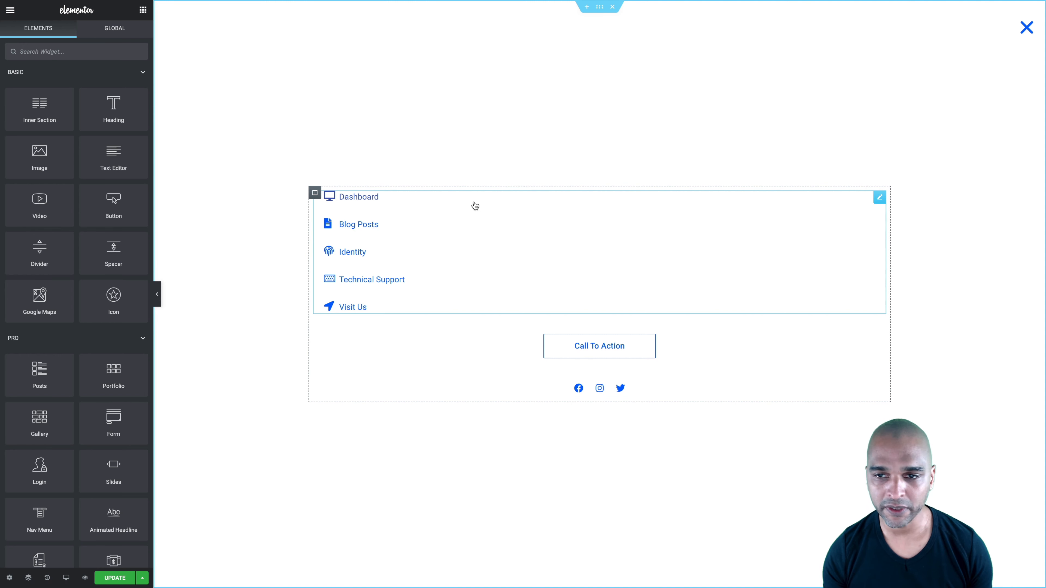
Add a list item with the Cheese icon to the existing icon list, and delete that item again
click(880, 198)
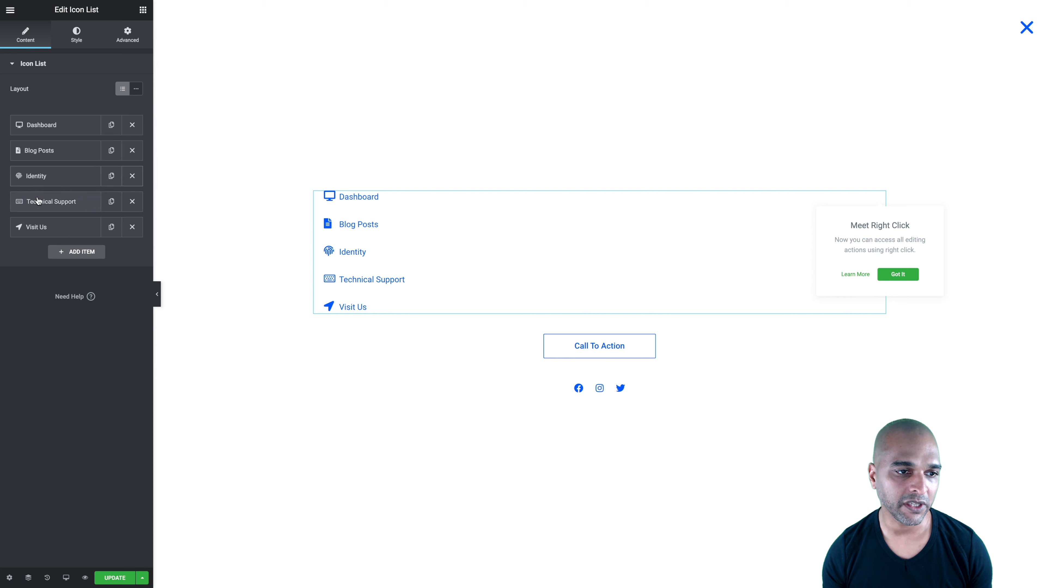
click(92, 252)
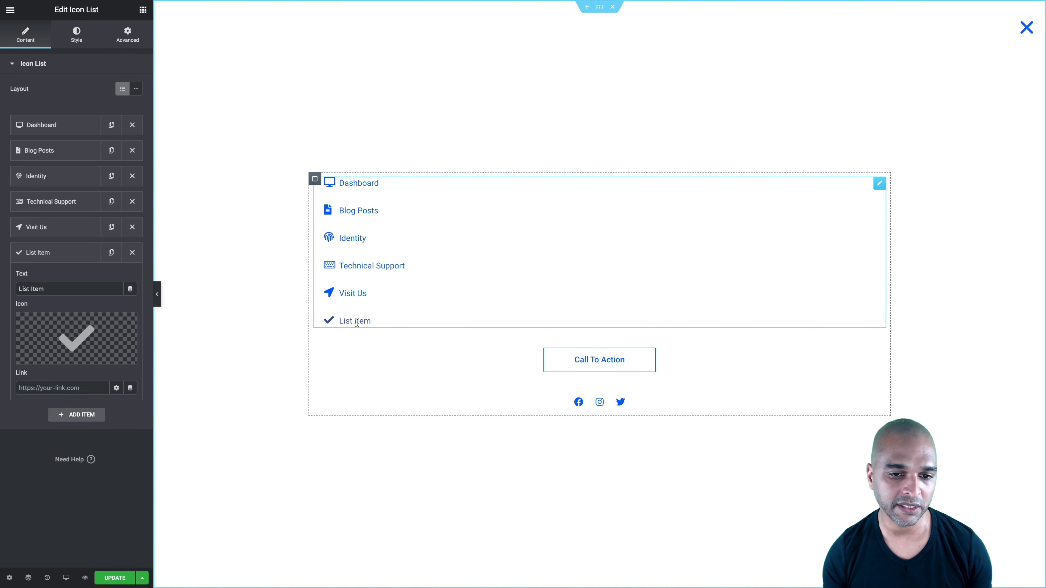
click(88, 338)
click(486, 264)
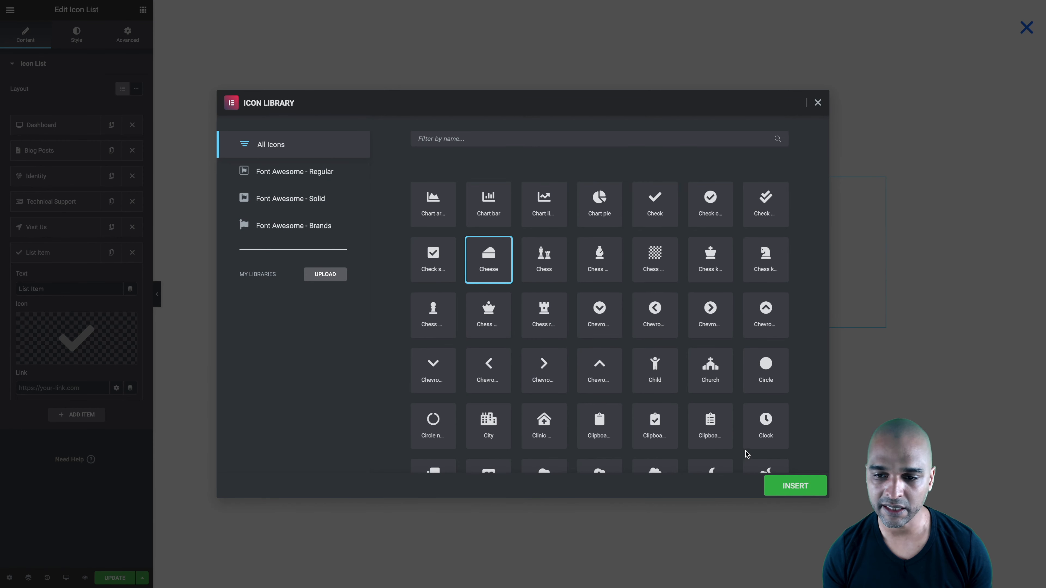
click(780, 485)
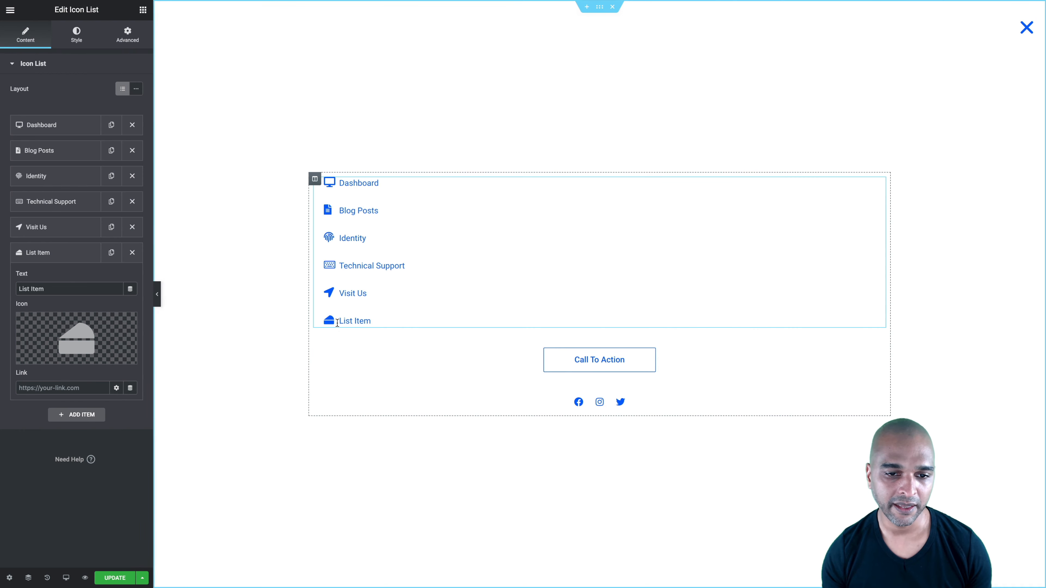
click(132, 254)
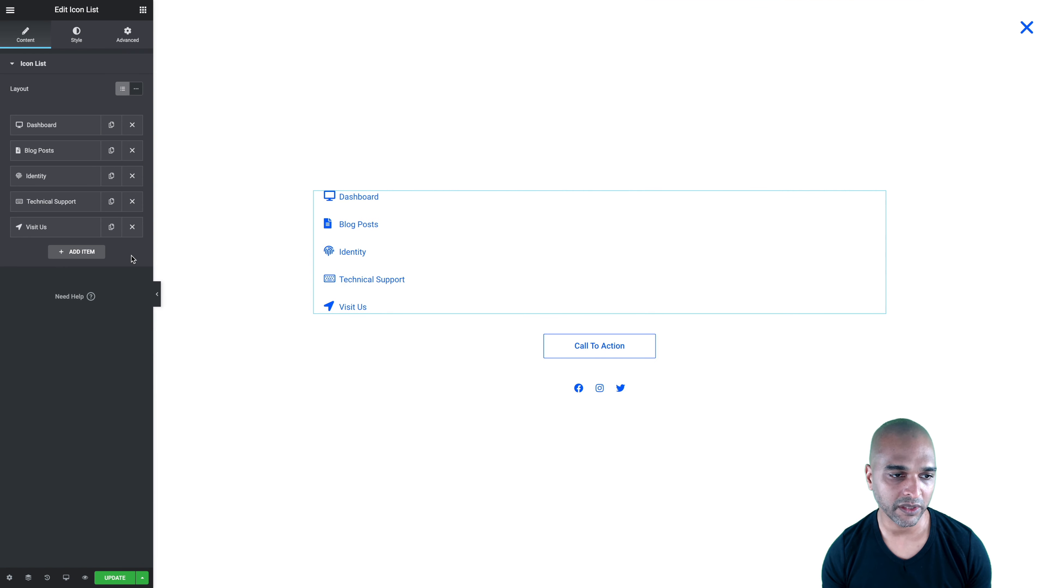
Examine the Dashboard list item's text, icon and link, including its dynamic link options
click(47, 126)
mouse_move(60, 210)
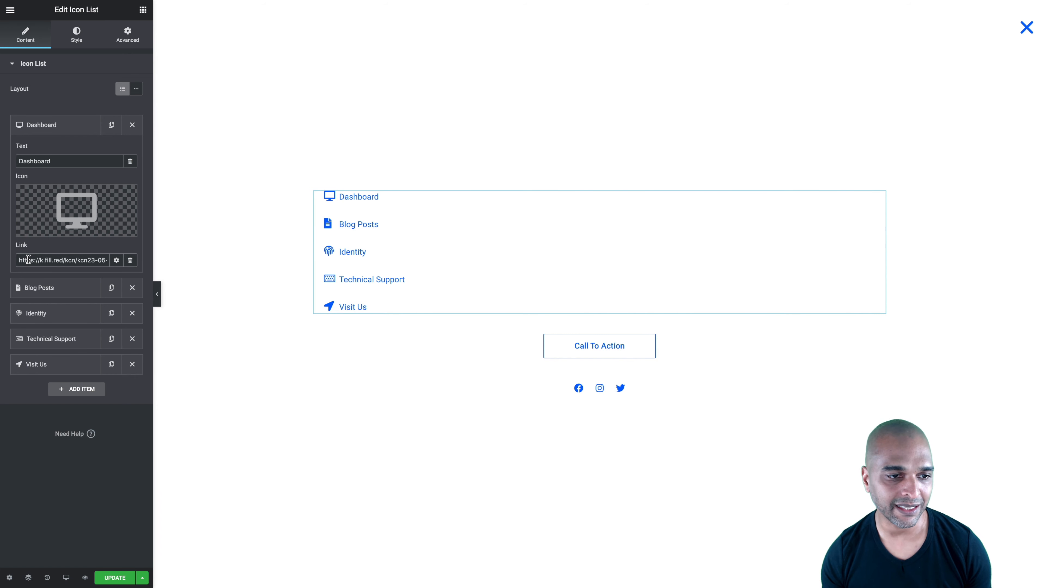
triple_click(59, 261)
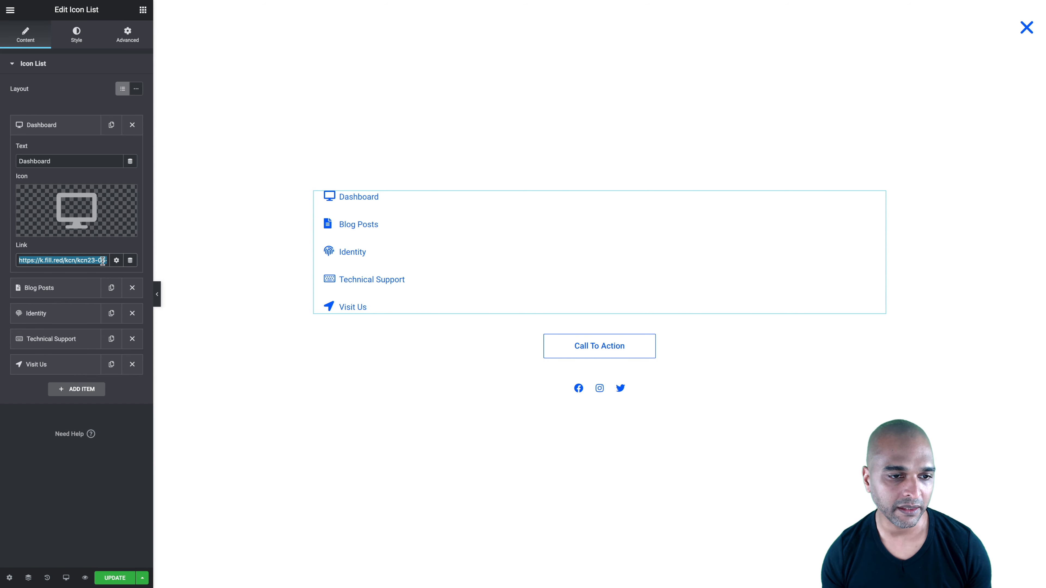
click(130, 264)
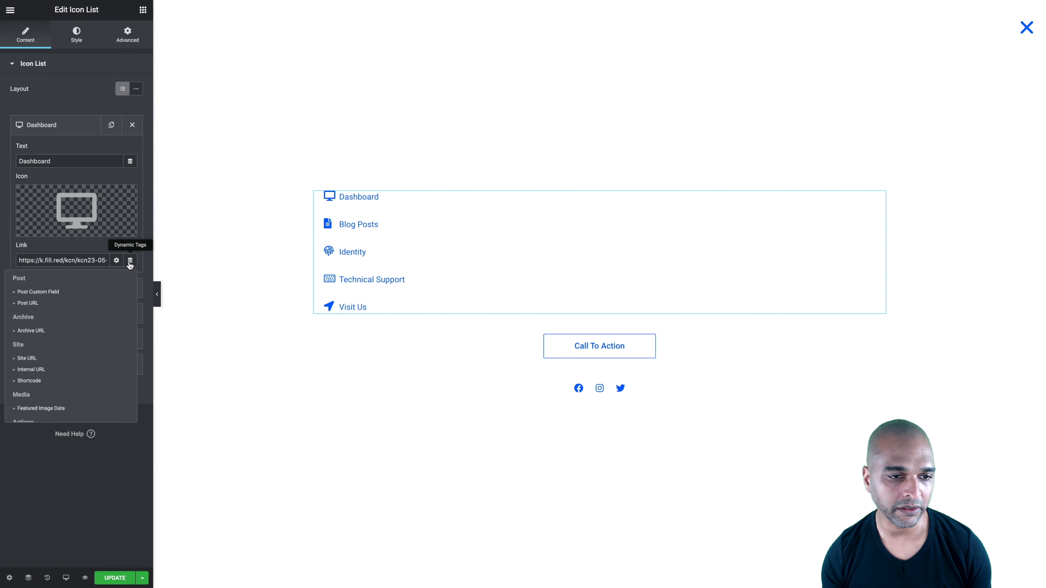
click(47, 482)
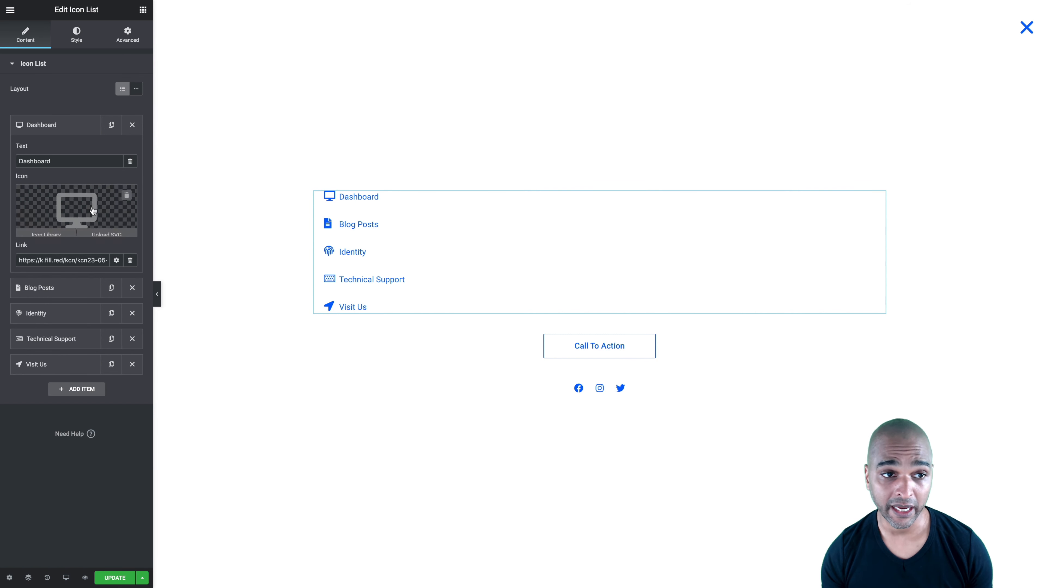
click(50, 126)
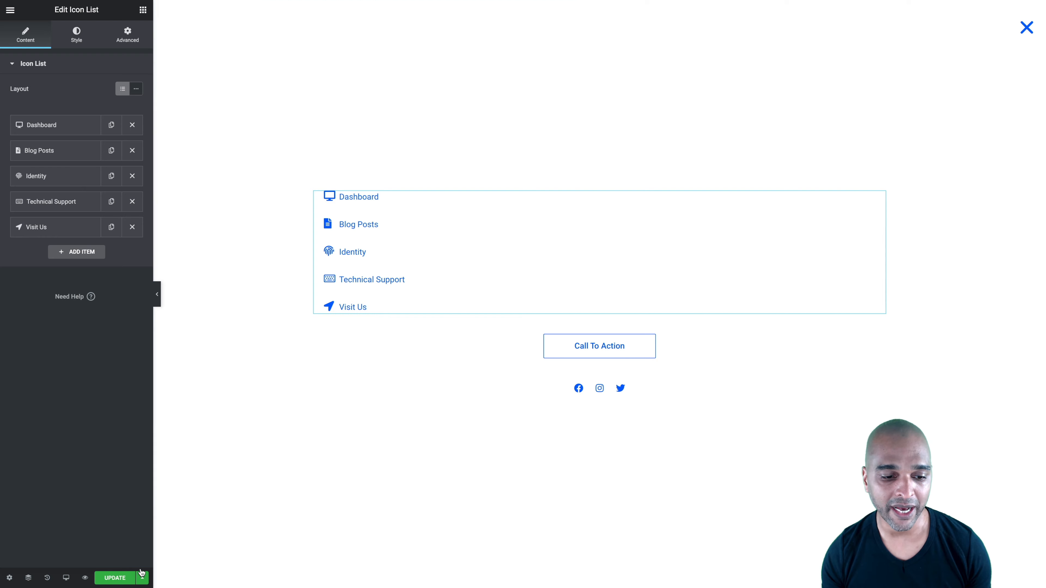
click(143, 578)
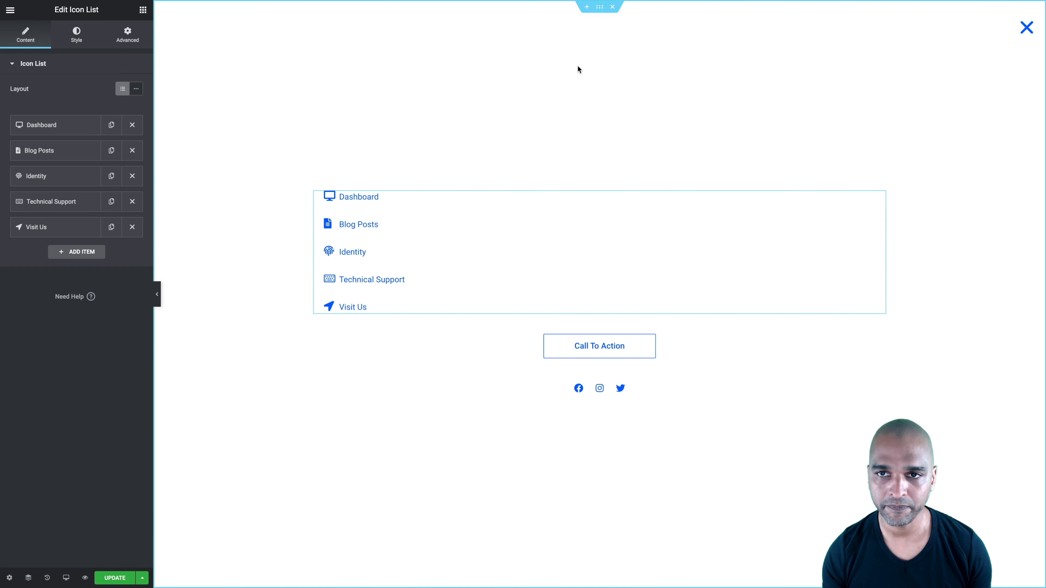
Select the popup's section through the Navigator and set its HTML tag to header
key(ctrl+i)
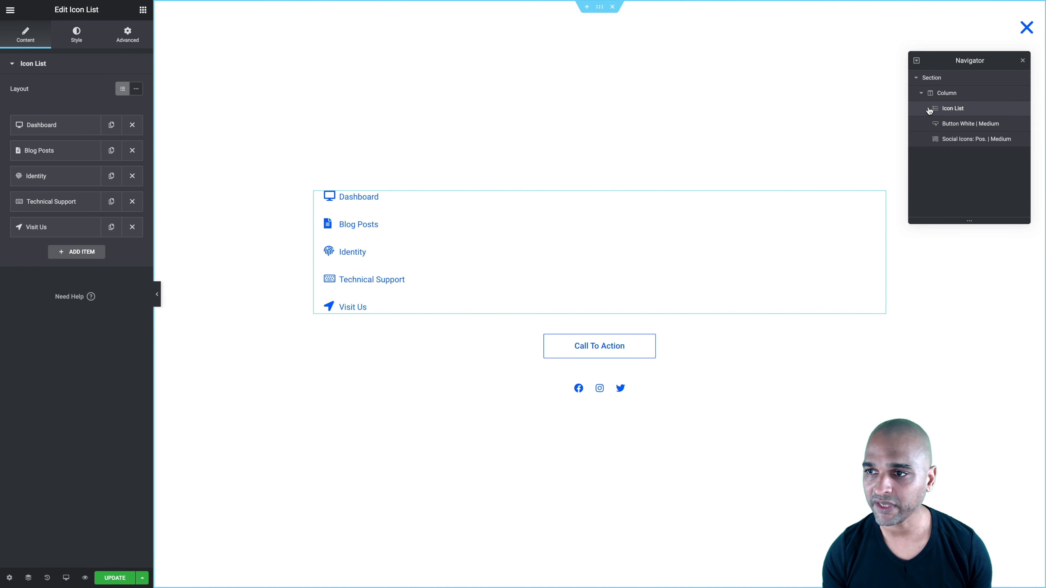
click(929, 78)
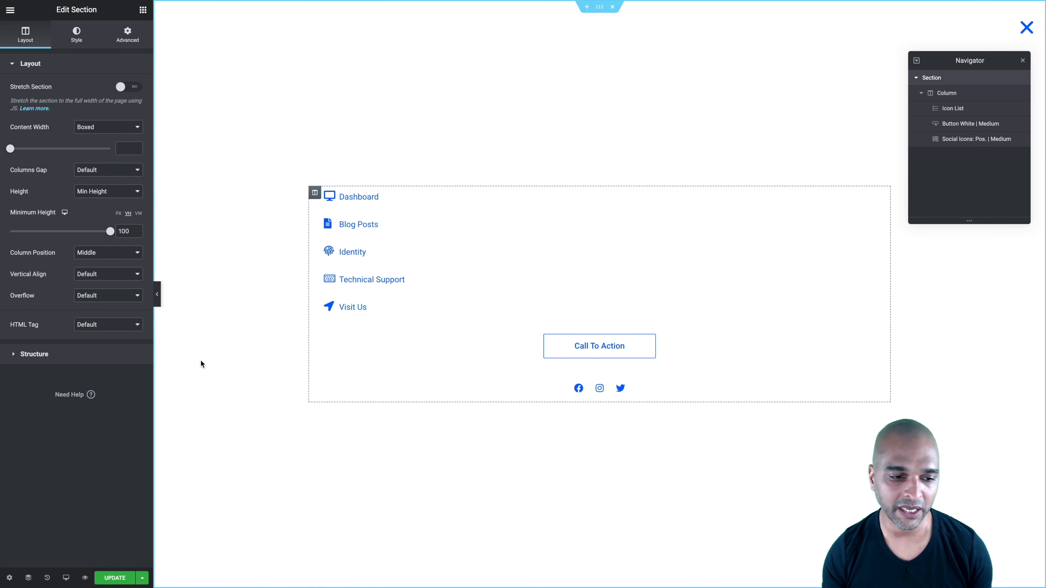
click(29, 579)
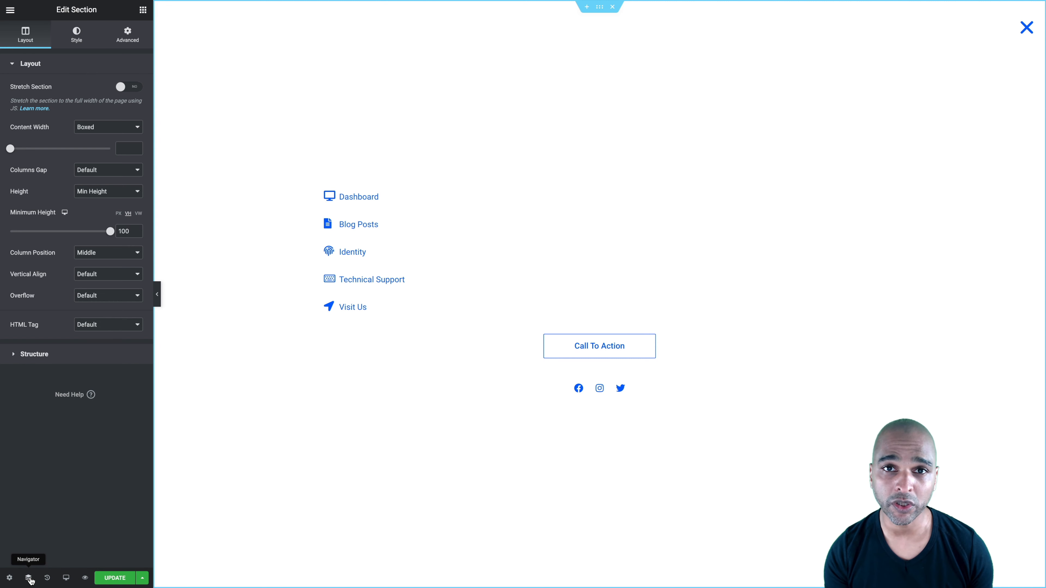
click(29, 578)
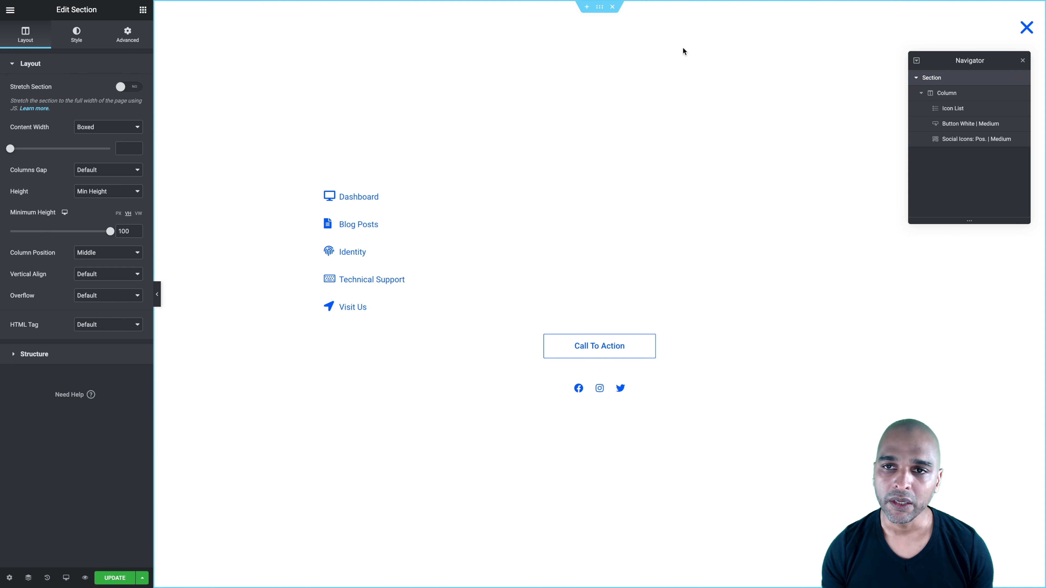
mouse_move(600, 11)
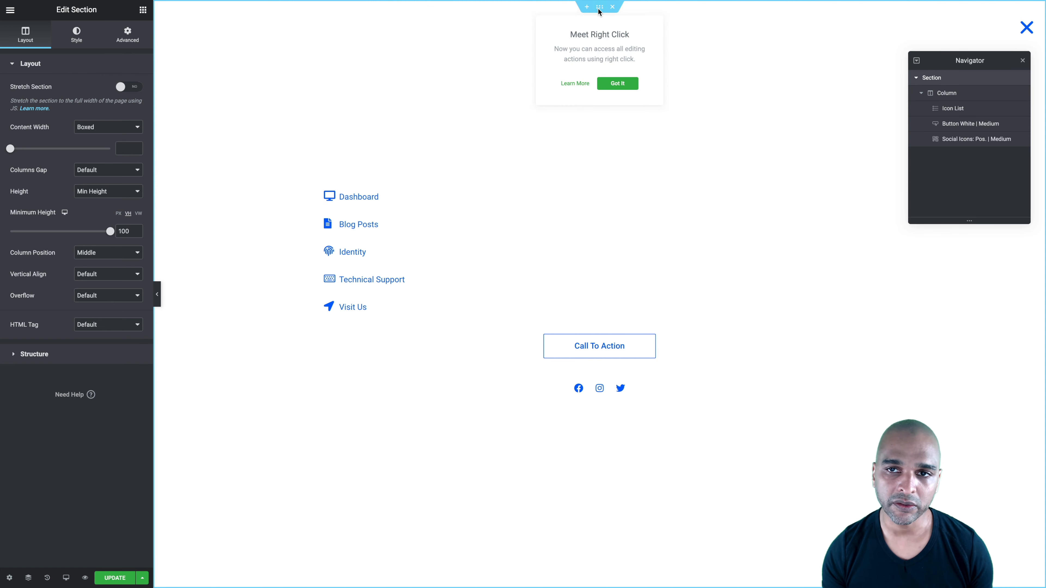
click(605, 82)
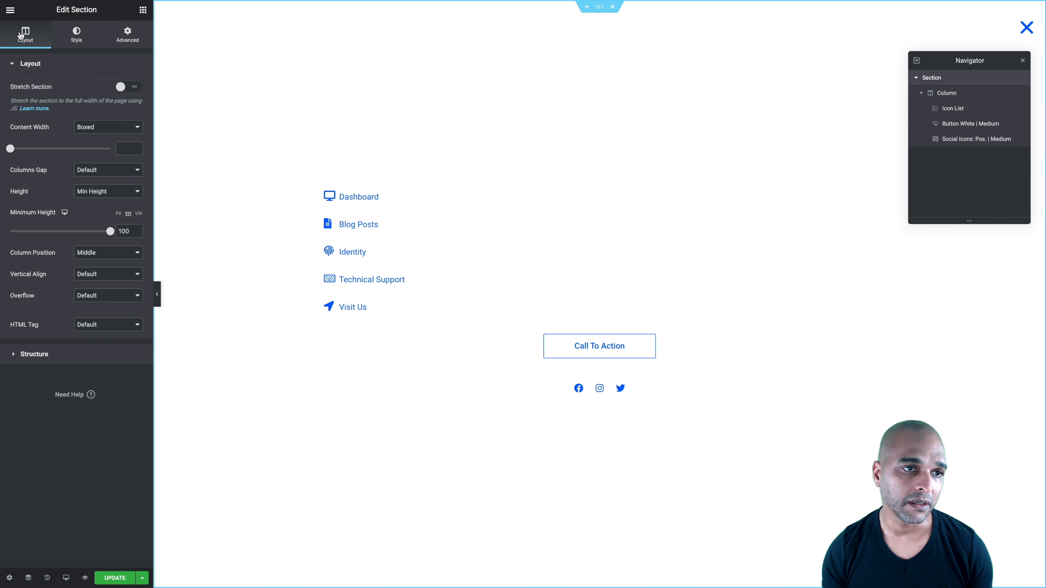
click(85, 326)
click(82, 342)
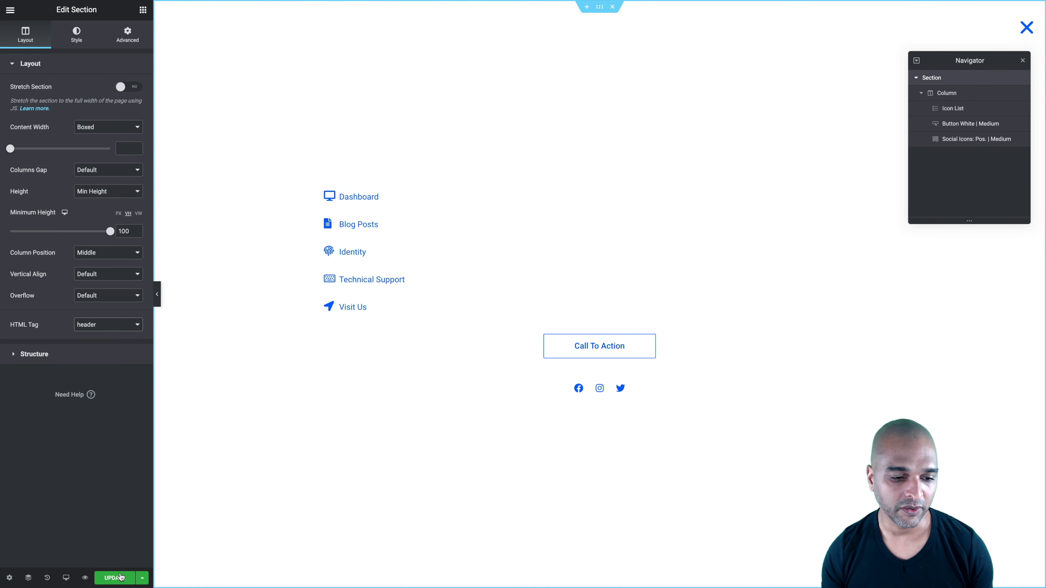
Replace the popup's display condition with Include Entire Site, go through its triggers and advanced rules, and save the publish settings
click(142, 578)
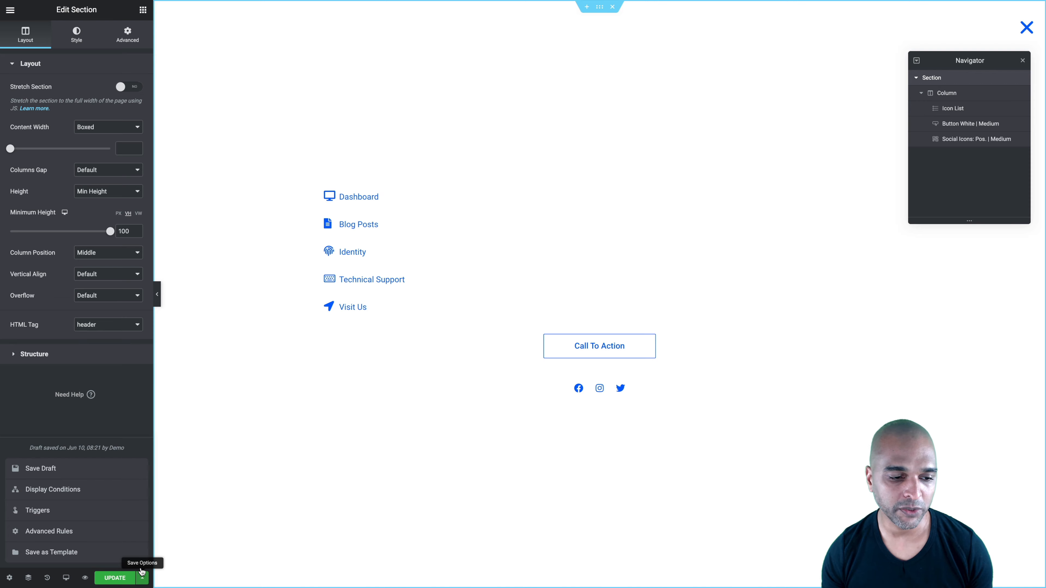
click(39, 489)
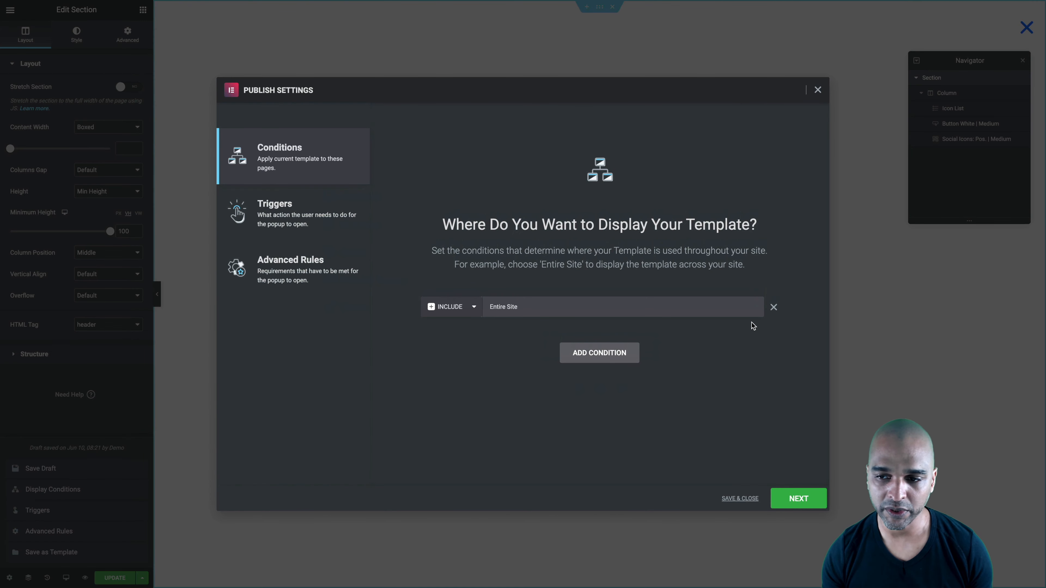
click(773, 307)
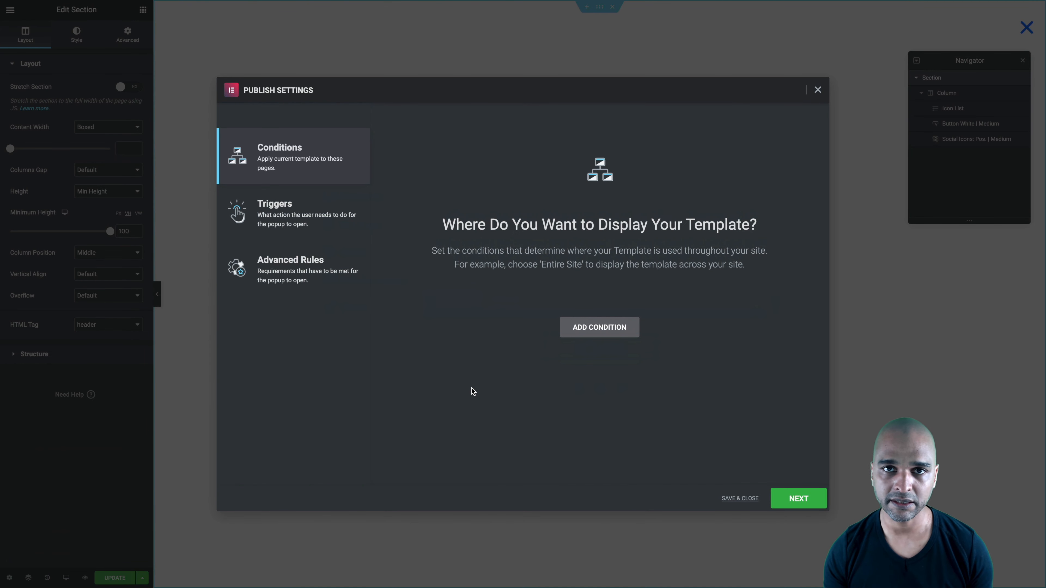
click(610, 329)
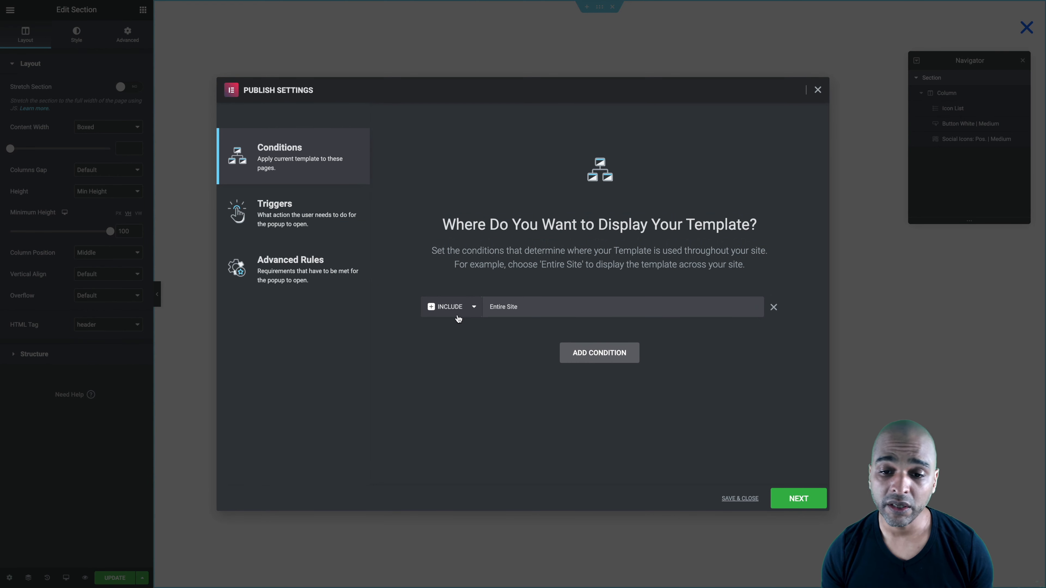
click(788, 498)
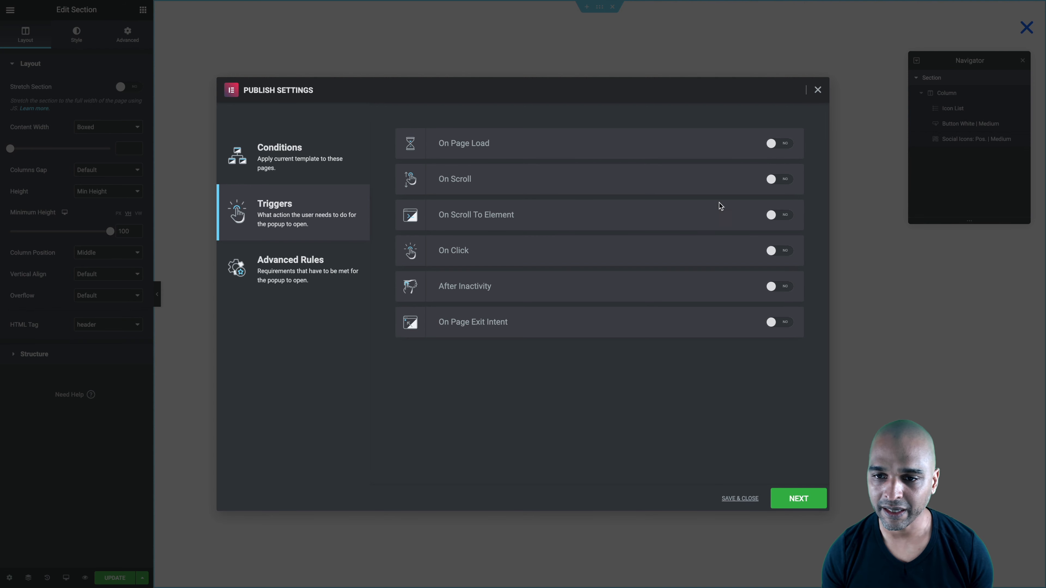
click(796, 500)
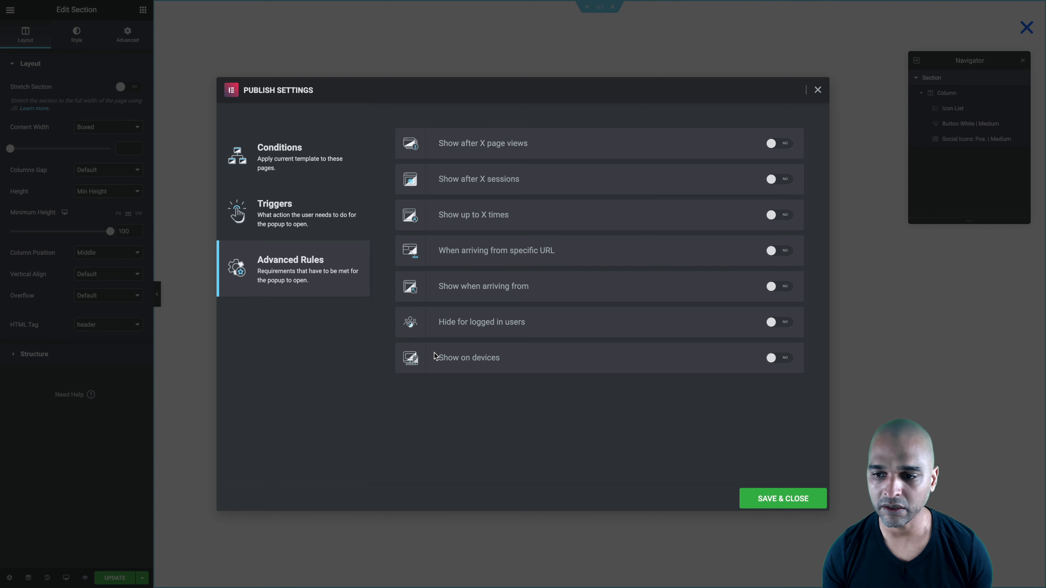
click(765, 500)
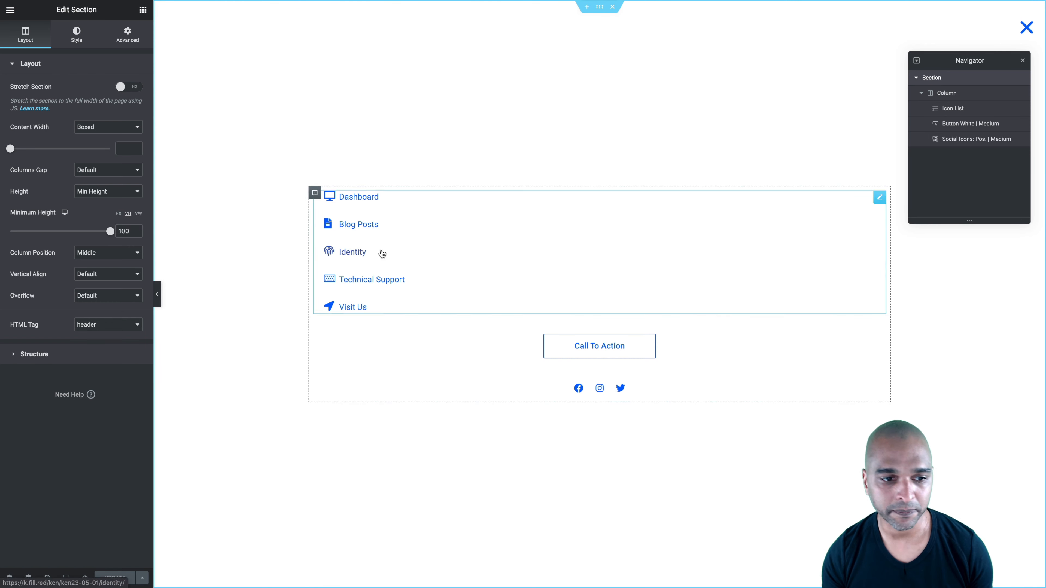
Review the popup's display conditions, triggers and advanced rules, and save the publish settings
click(140, 576)
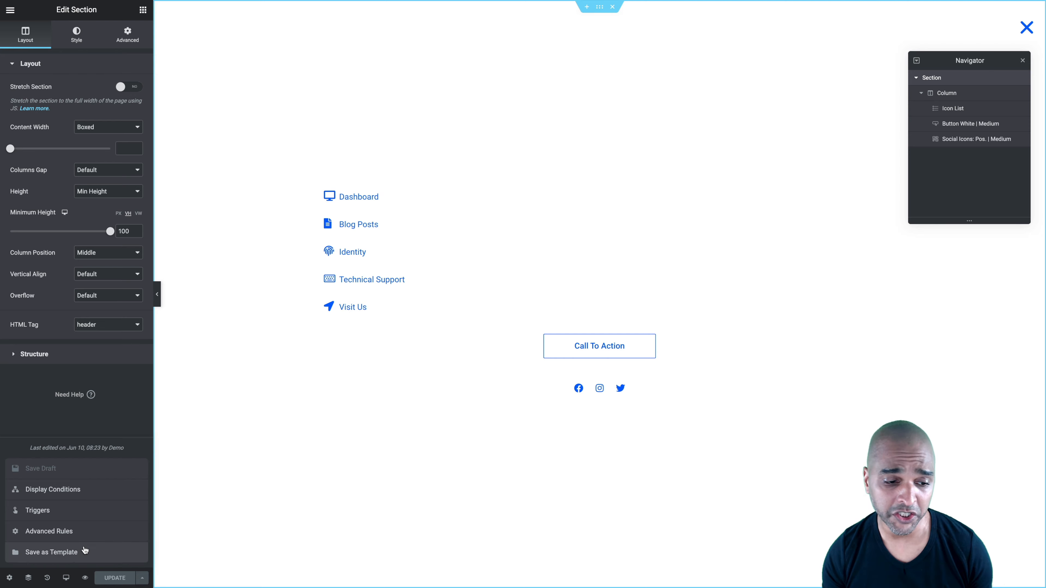
click(39, 490)
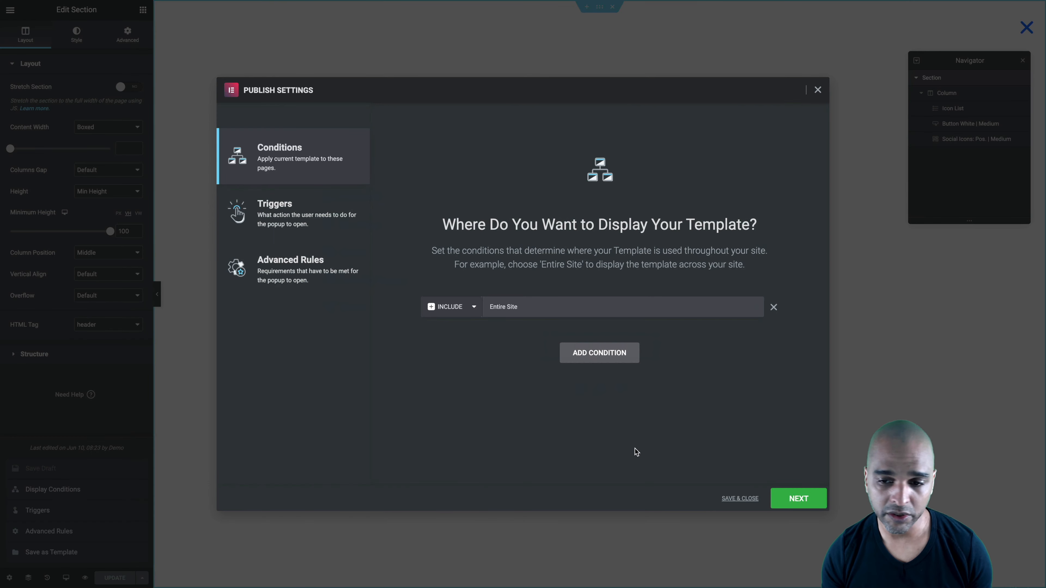
click(798, 499)
click(799, 498)
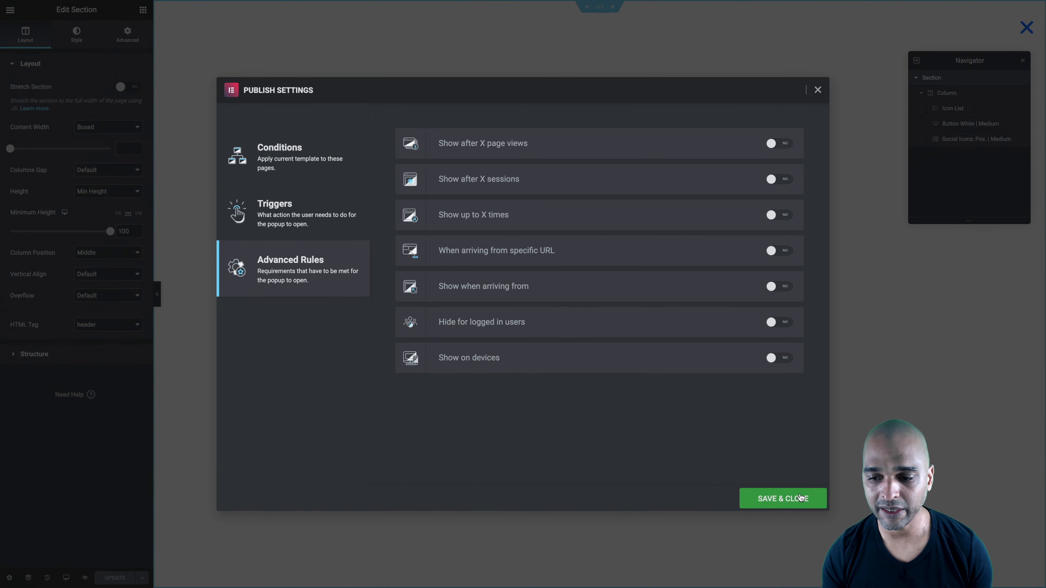
click(800, 498)
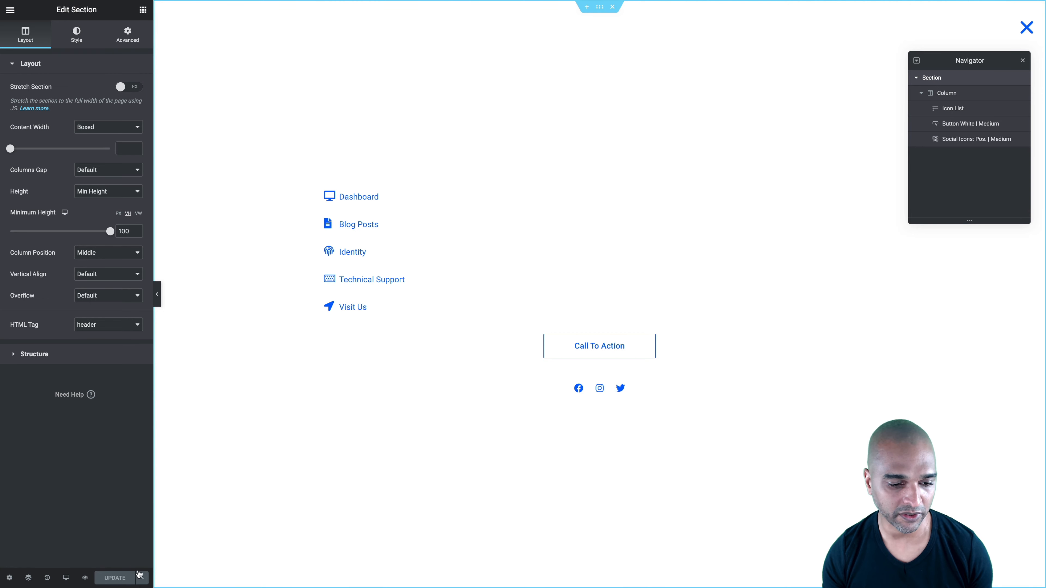
Try the Show on devices rule in the popup's advanced rules, turn it off again and save the publish settings
click(142, 577)
click(46, 532)
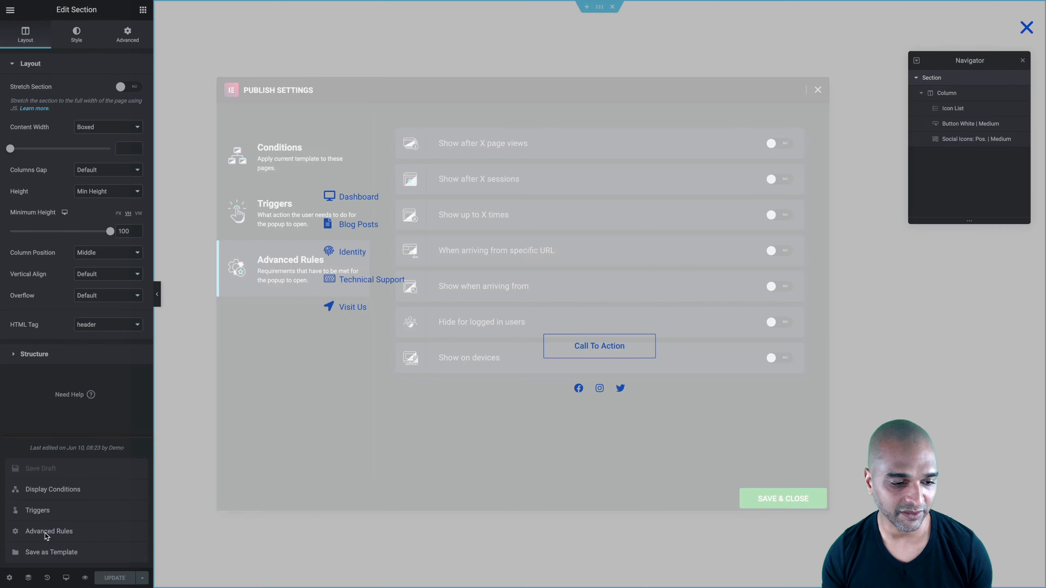
click(782, 358)
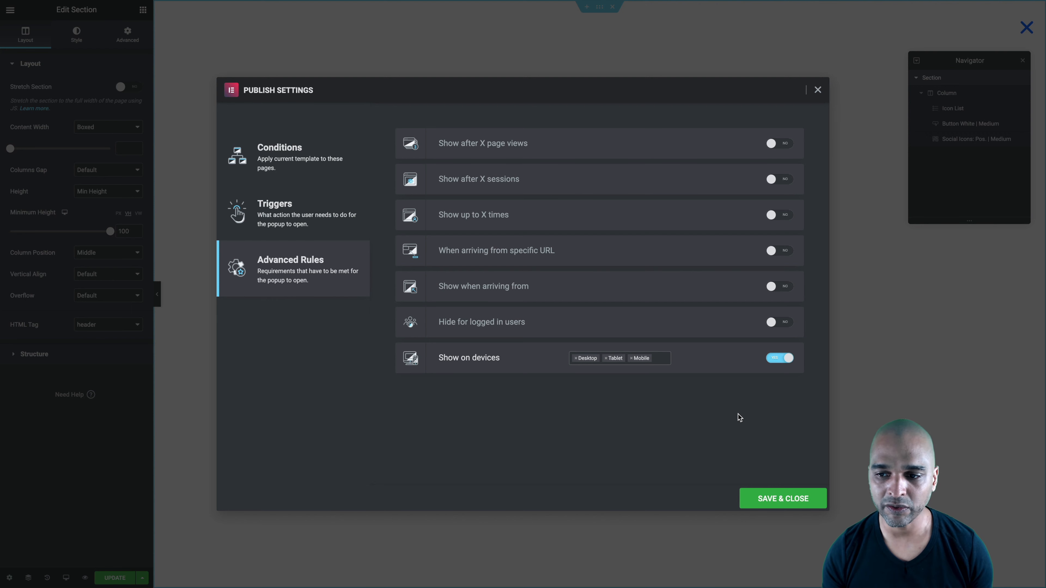
click(775, 359)
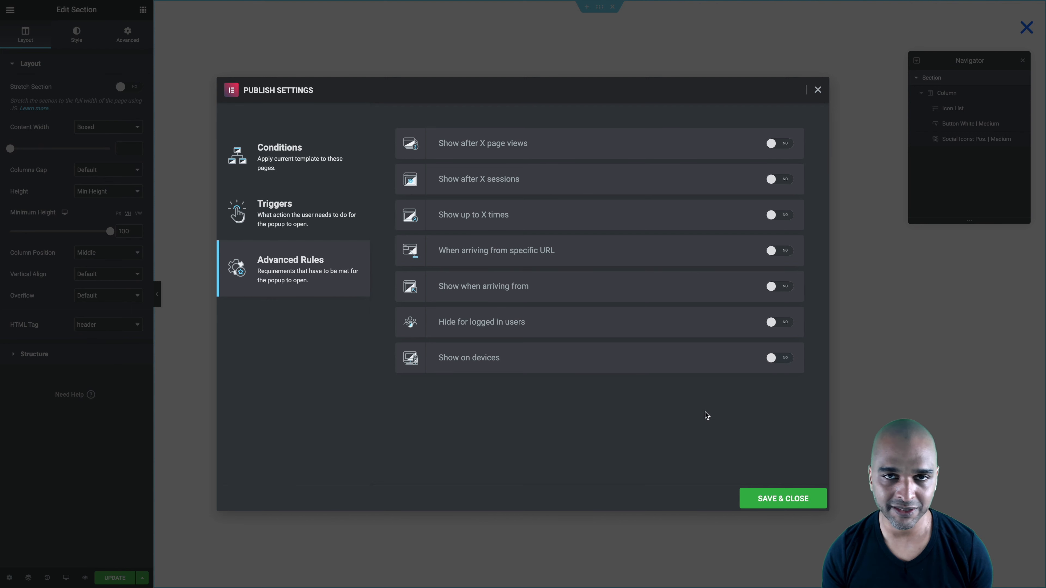
click(780, 499)
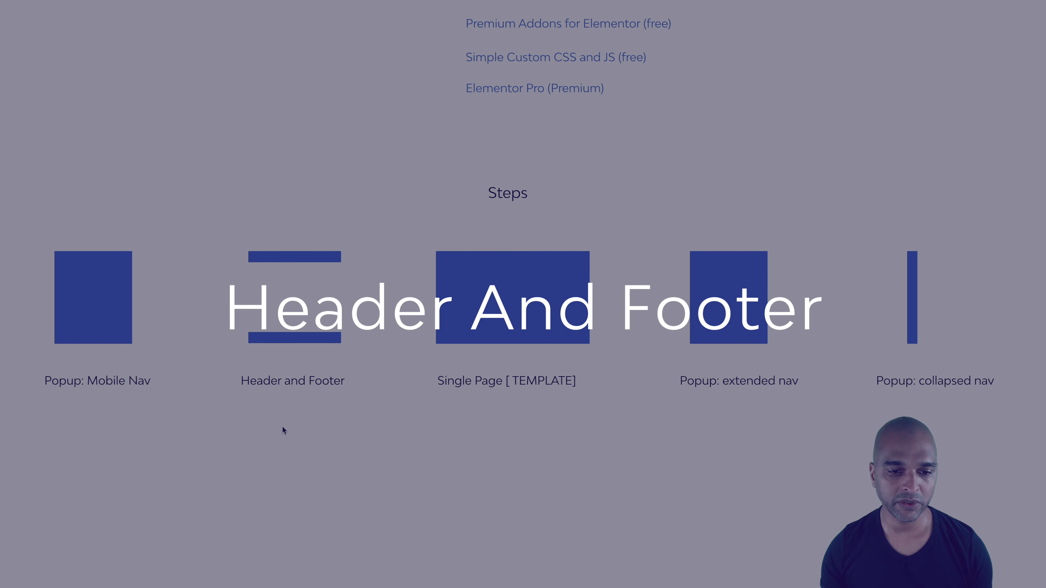
Switch to the WordPress admin and list the header templates in the Theme Builder
scroll(283, 429, up, 5)
scroll(283, 427, up, 1)
scroll(286, 387, up, 1)
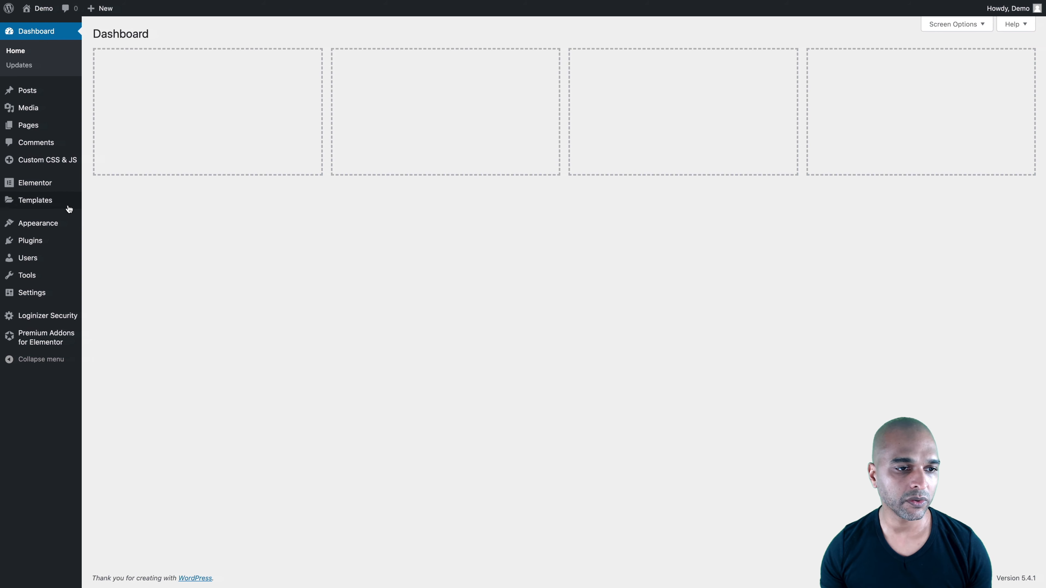
mouse_move(58, 202)
click(105, 233)
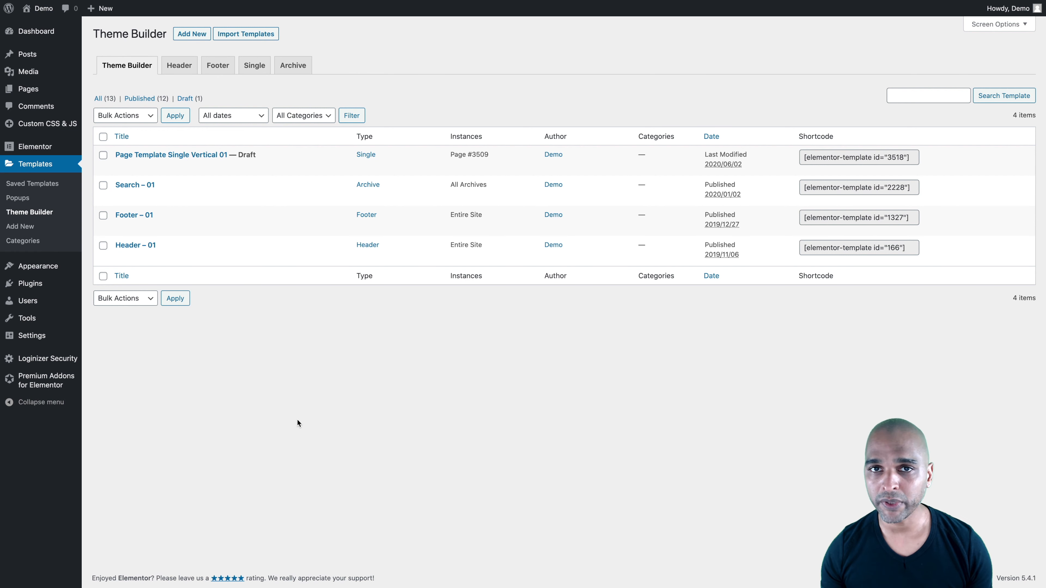
click(180, 65)
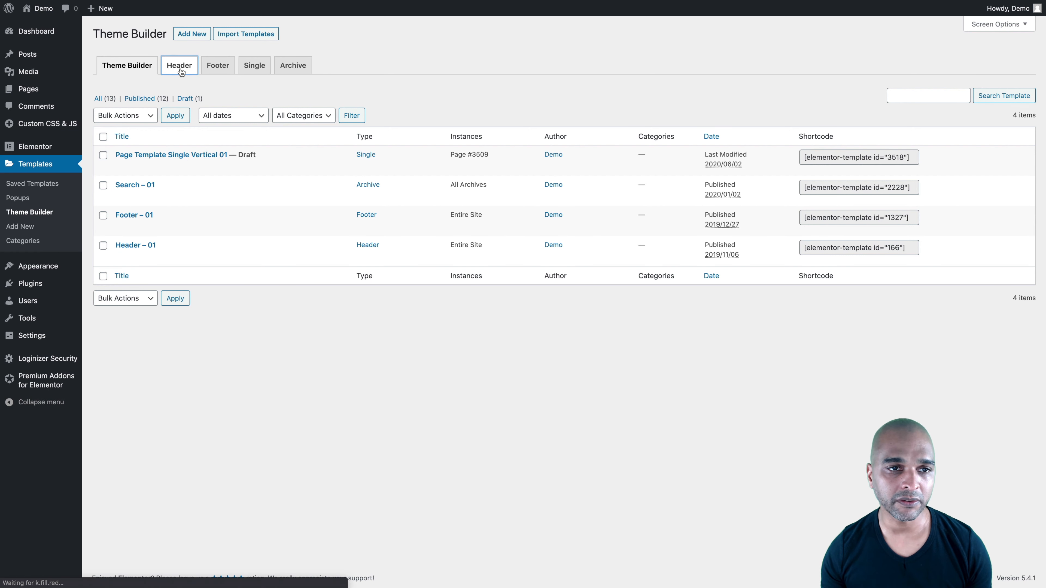
Look at the new template dialog for a Header, close it and view the footer templates
click(189, 34)
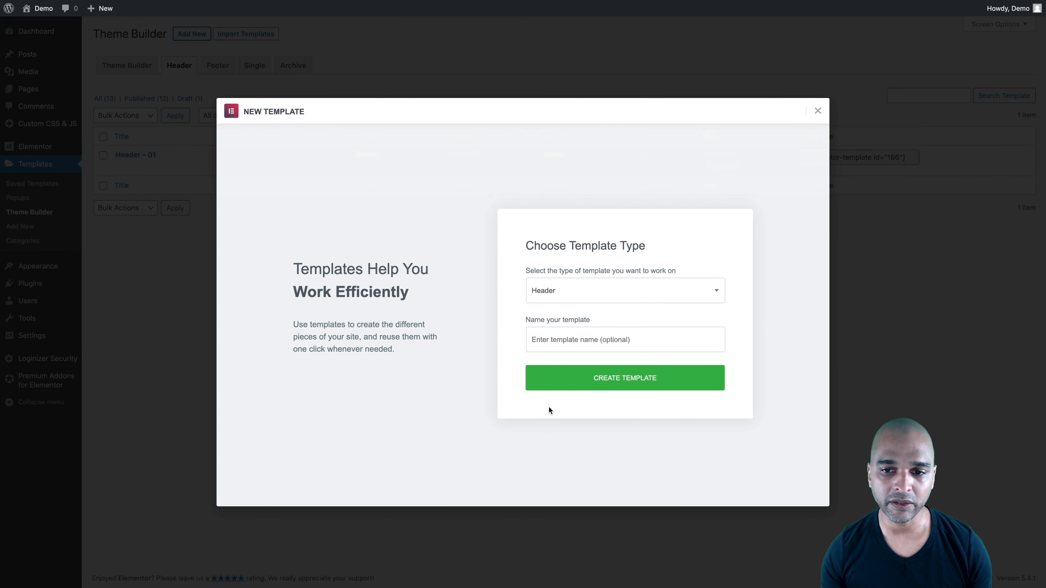
click(817, 112)
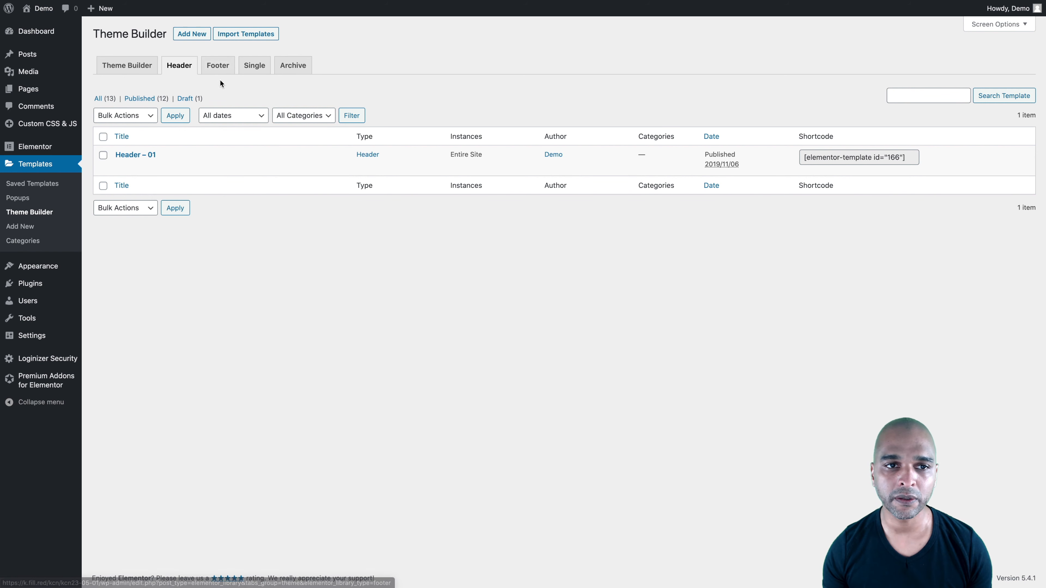
click(222, 71)
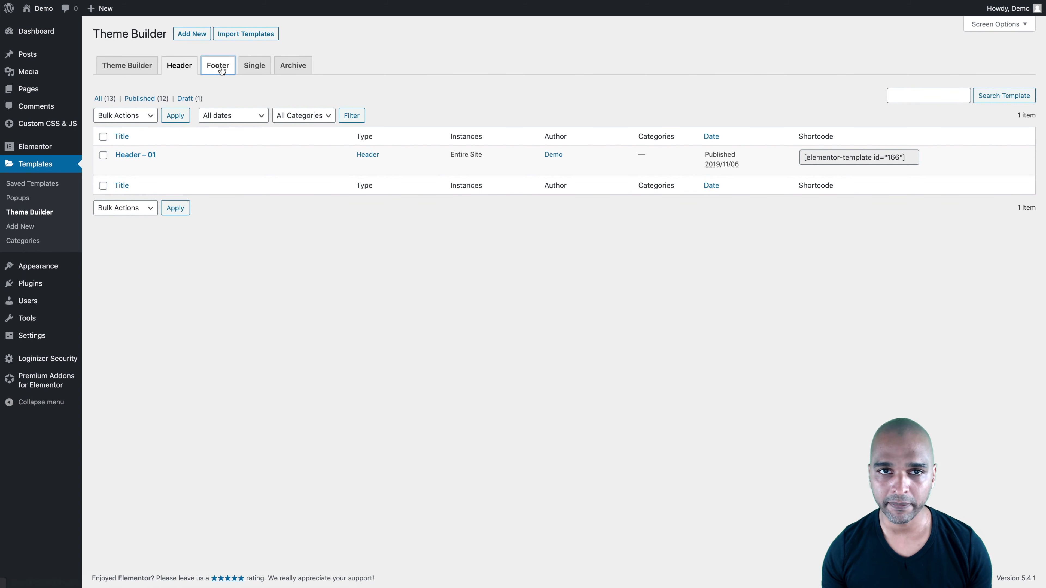
Return to the header templates and delete the existing Header - Regular section from the header template in Elementor
click(180, 70)
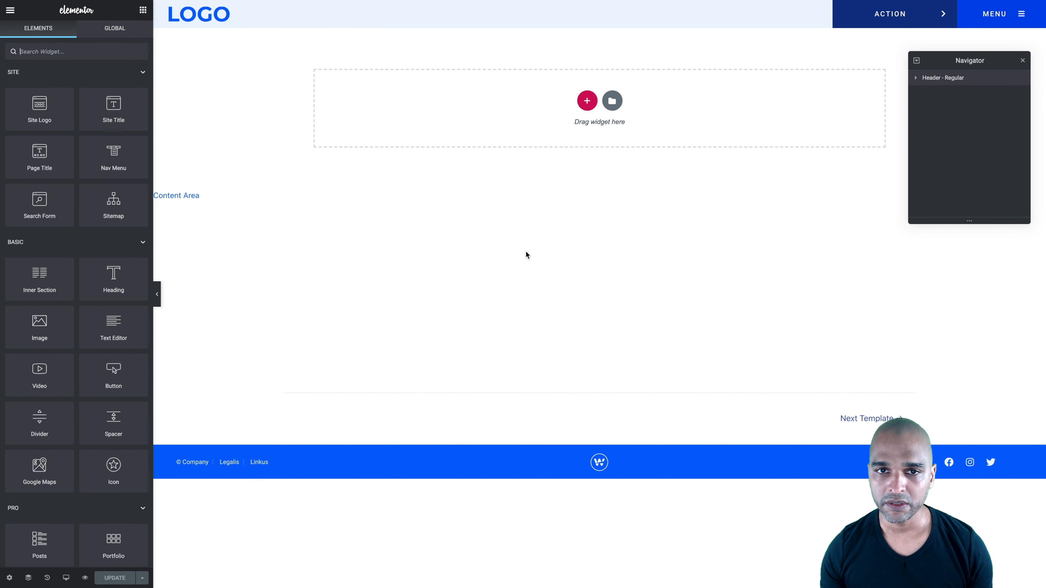
mouse_move(605, 16)
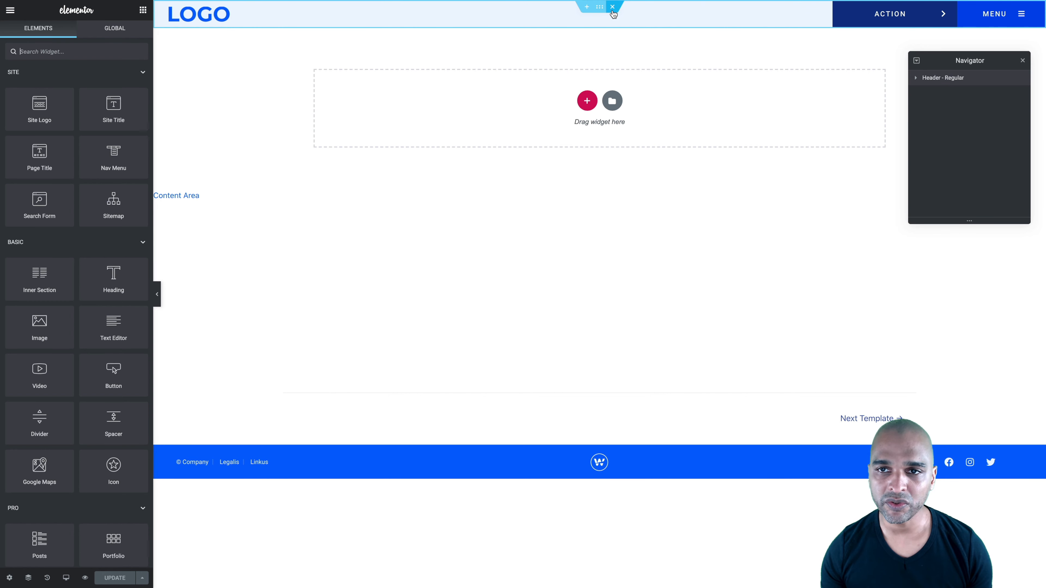
click(613, 8)
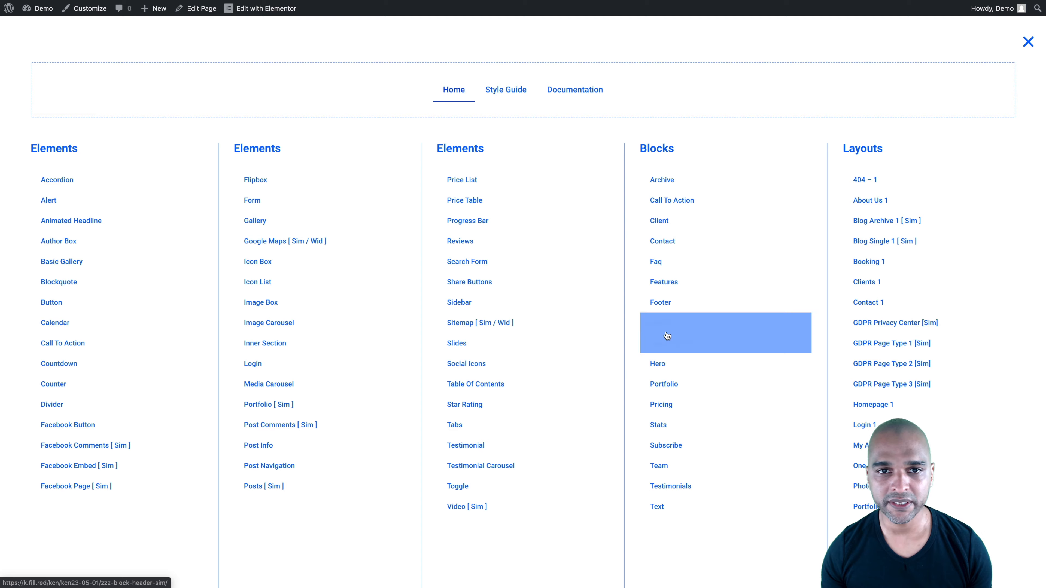
Open the wireframe site's Header blocks page for editing in Elementor and look over its header designs
click(667, 336)
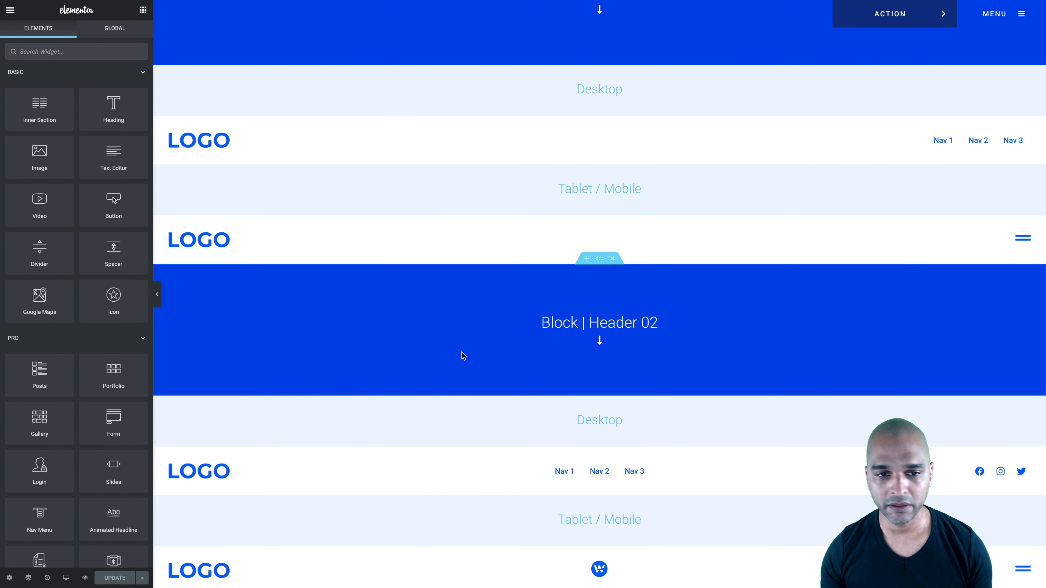
scroll(489, 397, down, 1)
scroll(489, 397, up, 2)
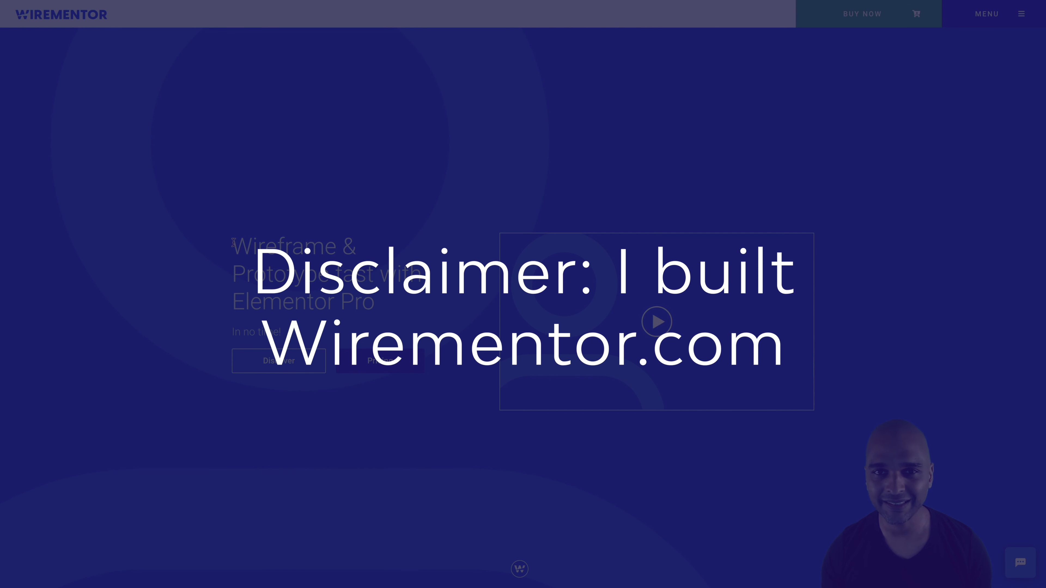
drag(329, 285, 377, 302)
click(318, 169)
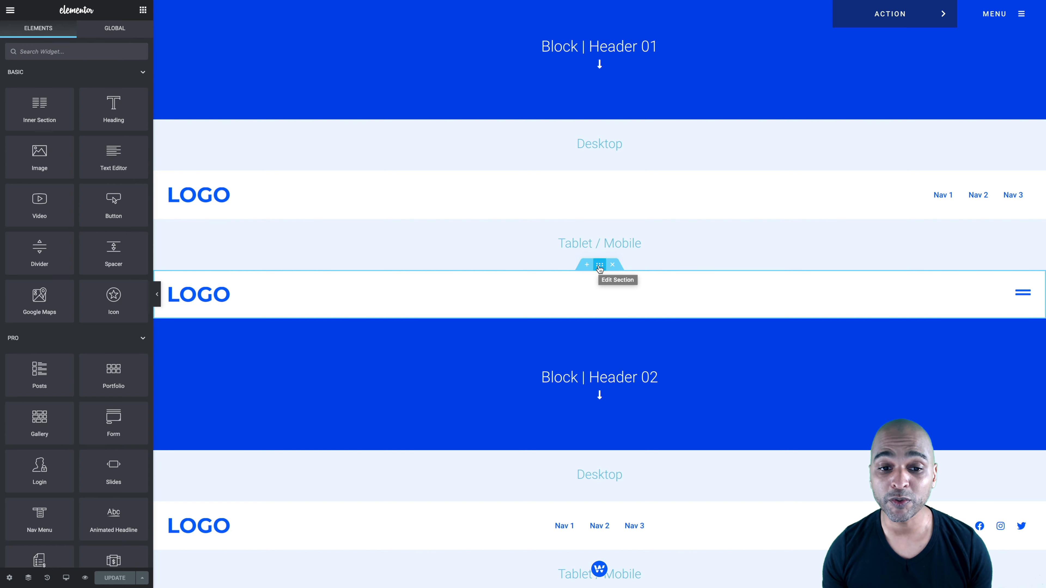
Copy the Tablet / Mobile section of Block | Header 01 and paste it into the empty header template
right_click(600, 267)
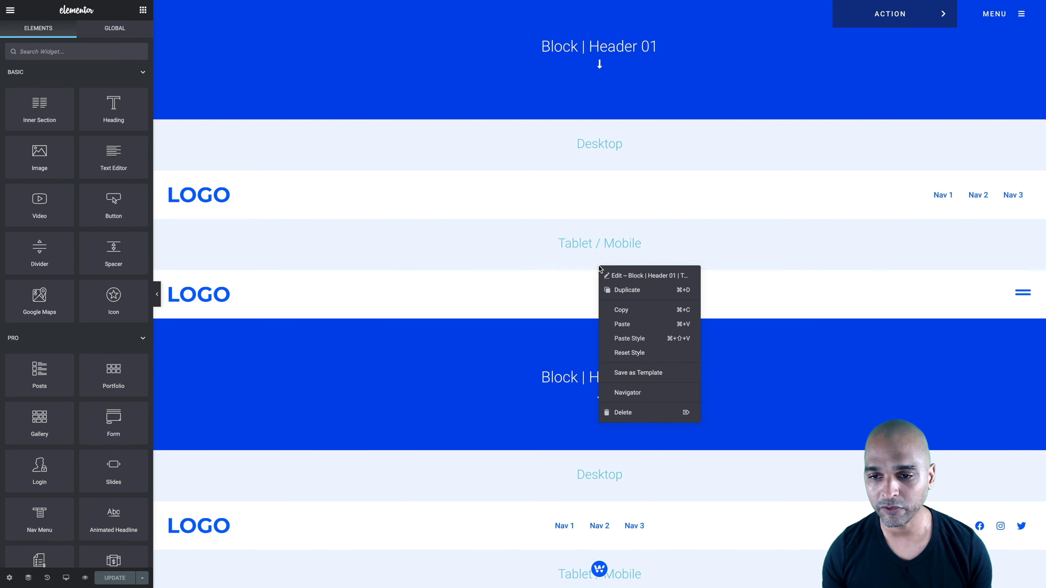
click(618, 311)
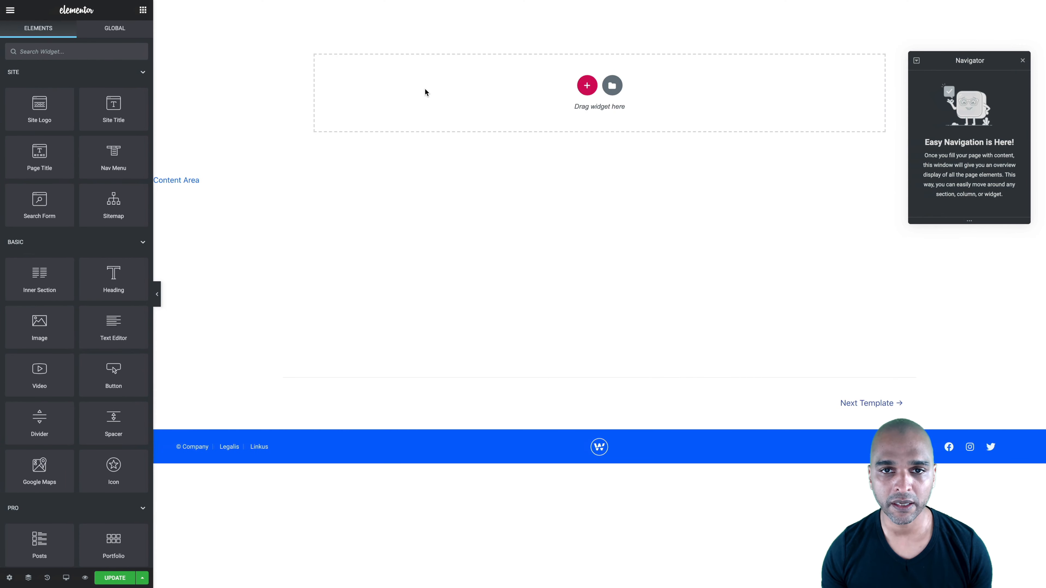
right_click(424, 88)
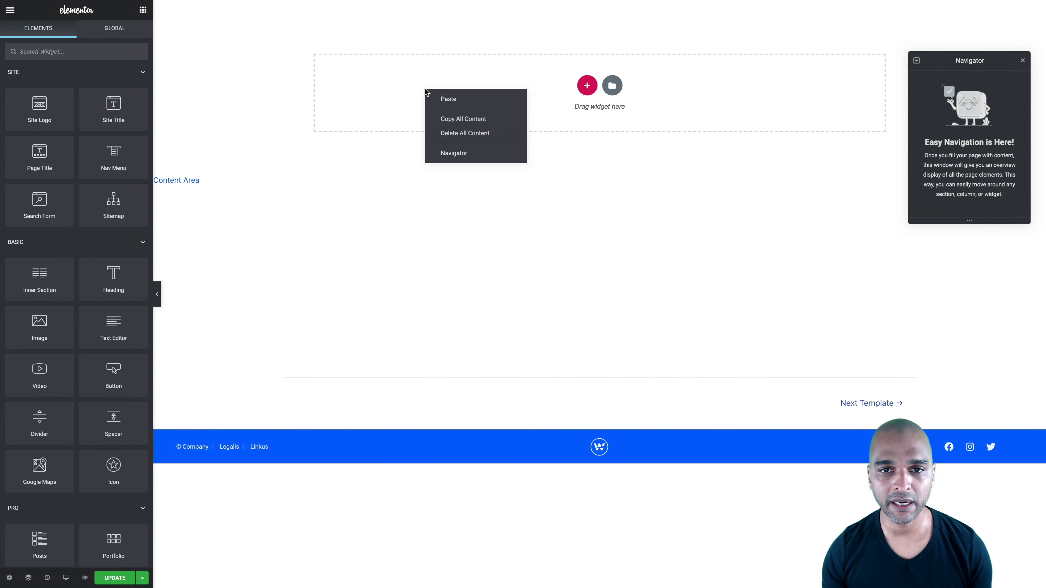
click(439, 98)
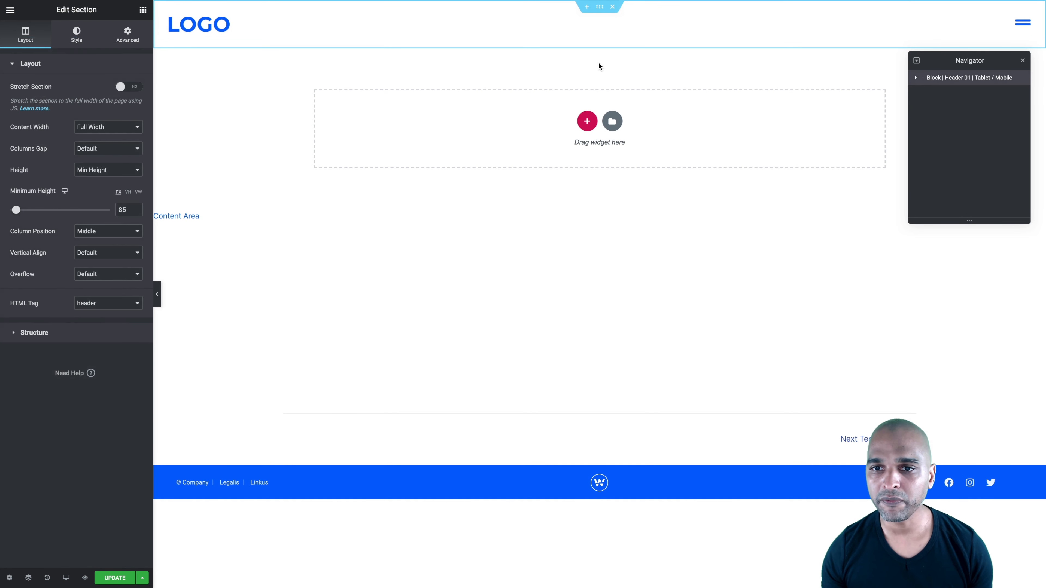
Add a two-column section below the pasted header and delete that section again
click(587, 121)
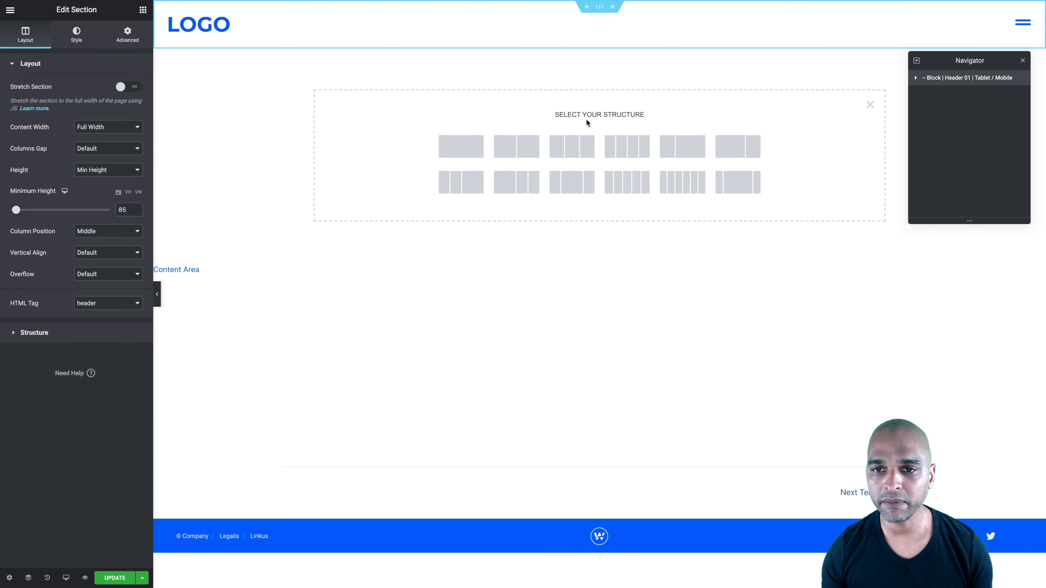
click(513, 149)
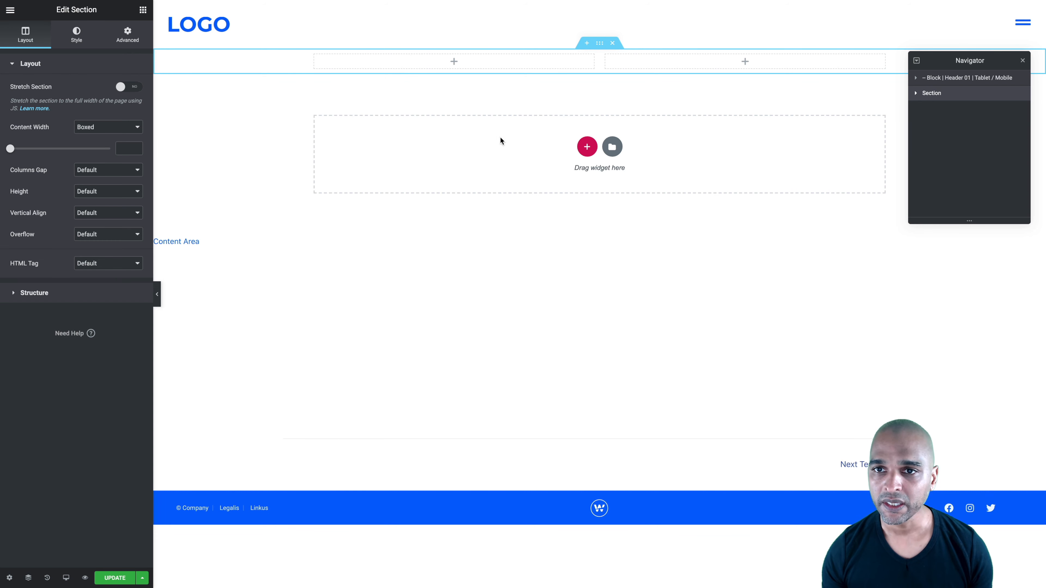
click(613, 43)
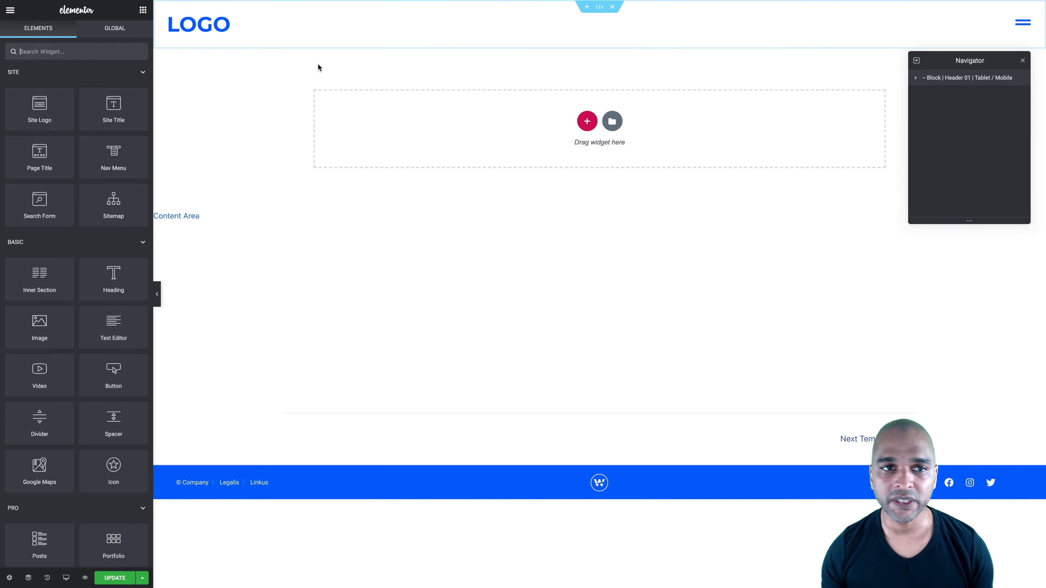
Remove the Site URL dynamic link from the header's logo image
click(271, 24)
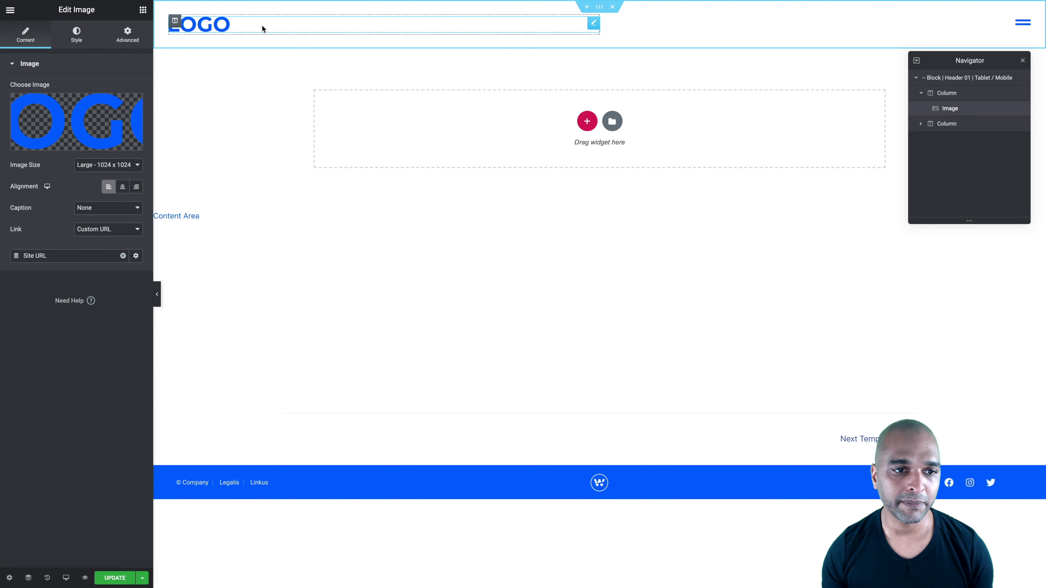
click(123, 256)
Add a new Image widget below the logo in the header's first column, and delete it again
click(140, 13)
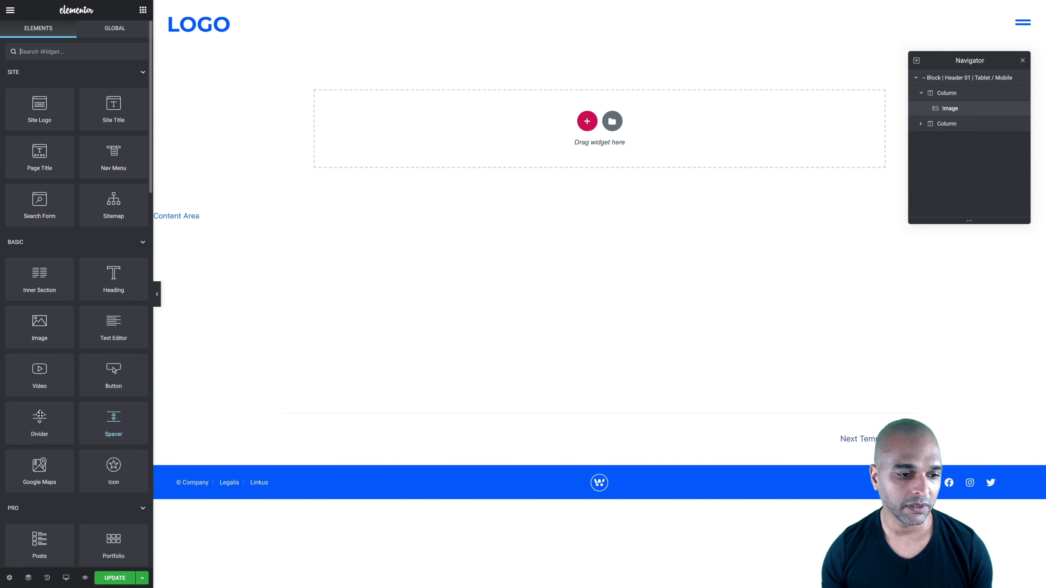
drag(40, 323, 216, 24)
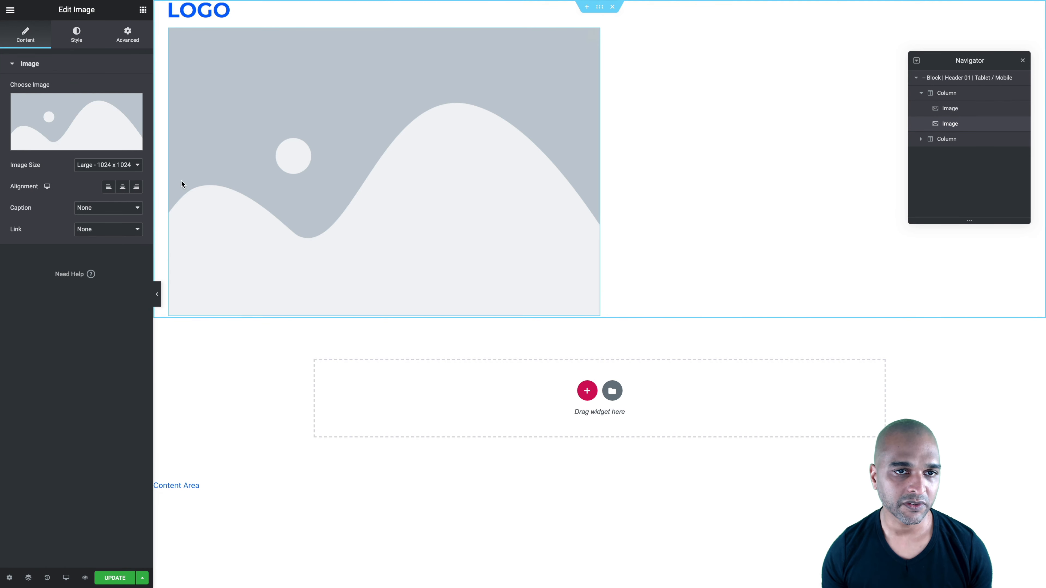
mouse_move(84, 119)
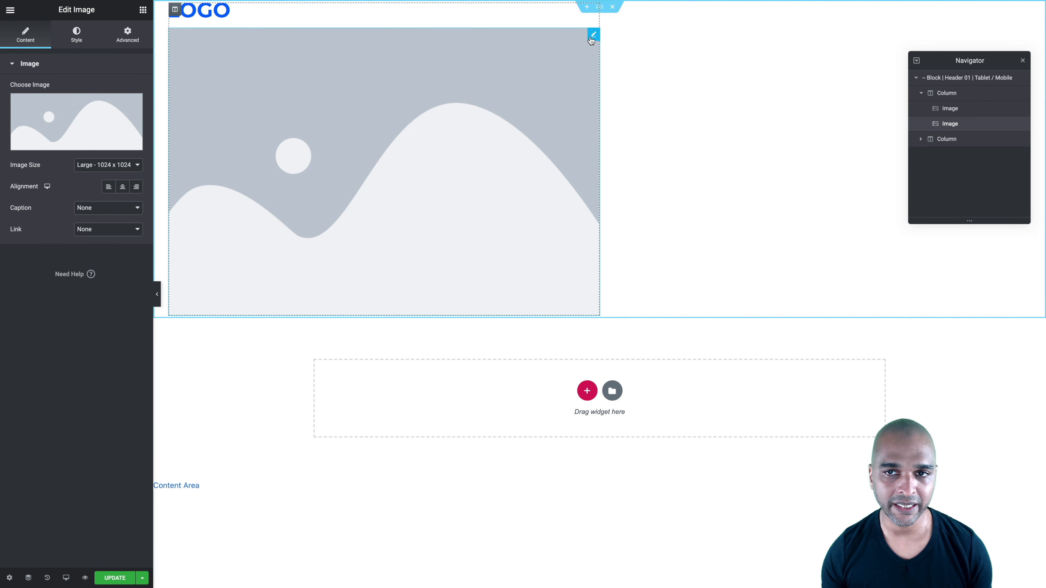
right_click(509, 98)
click(526, 243)
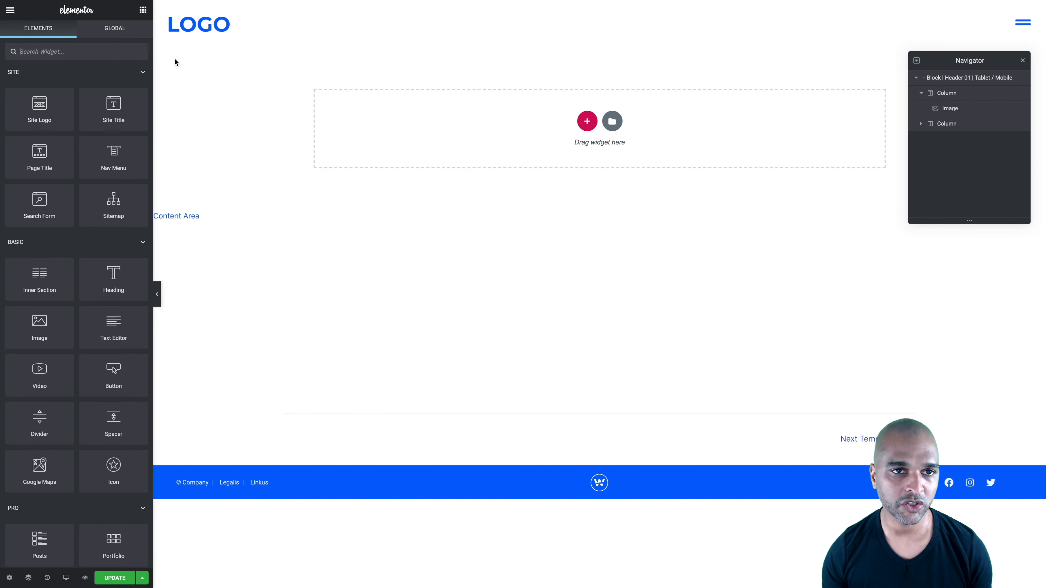
Link the header's logo image to the dynamic Site URL
click(265, 23)
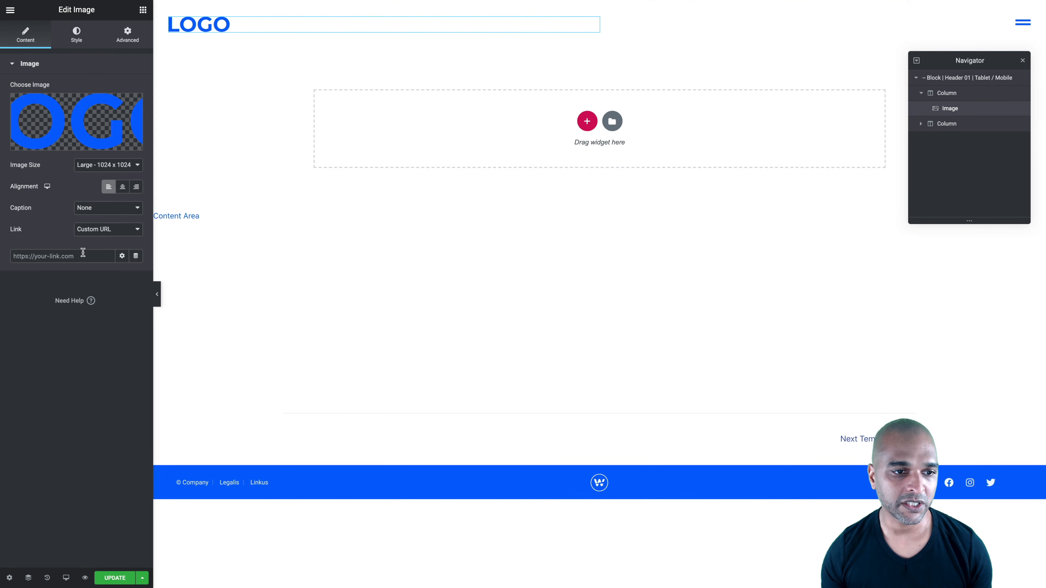
click(136, 257)
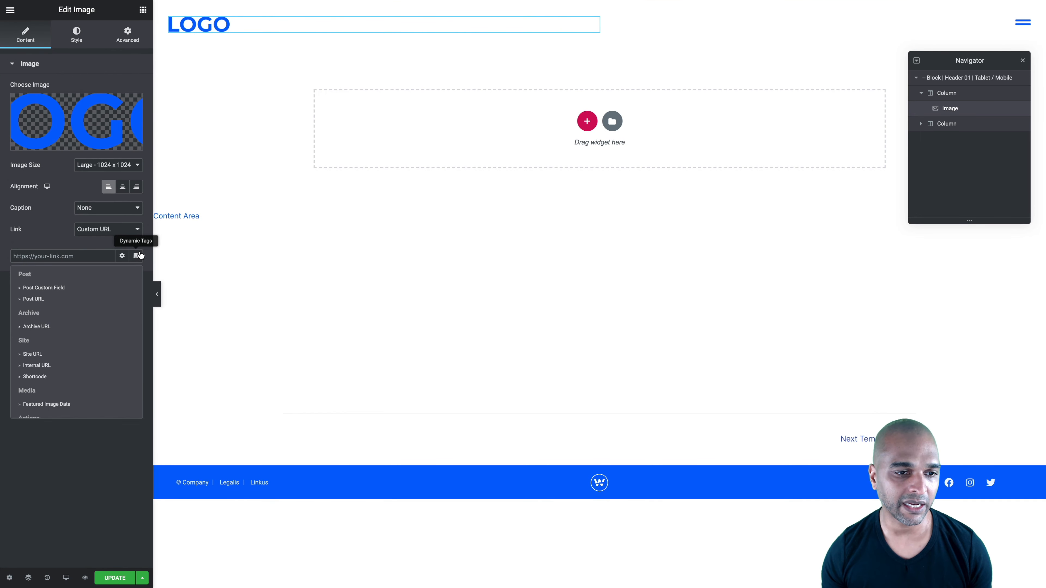
scroll(51, 334, down, 1)
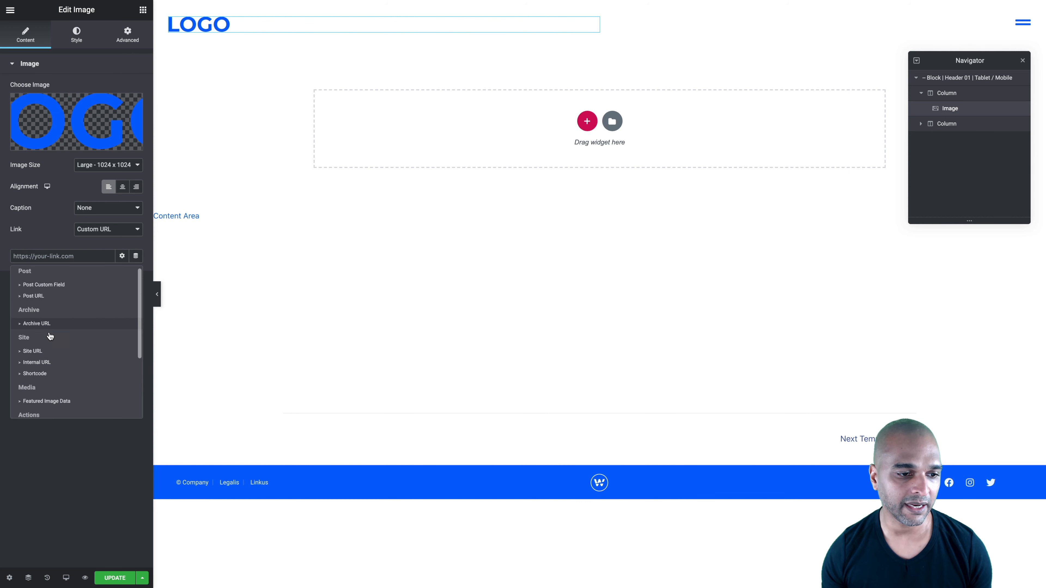
click(31, 352)
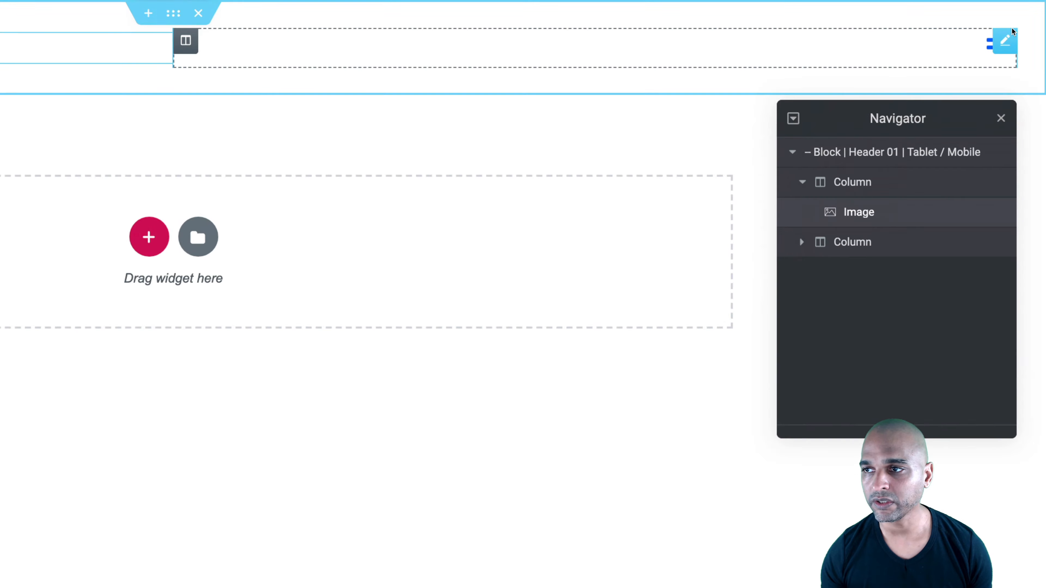
Clear the header menu icon's existing popup link and assign the Popup action as its dynamic link again
click(969, 66)
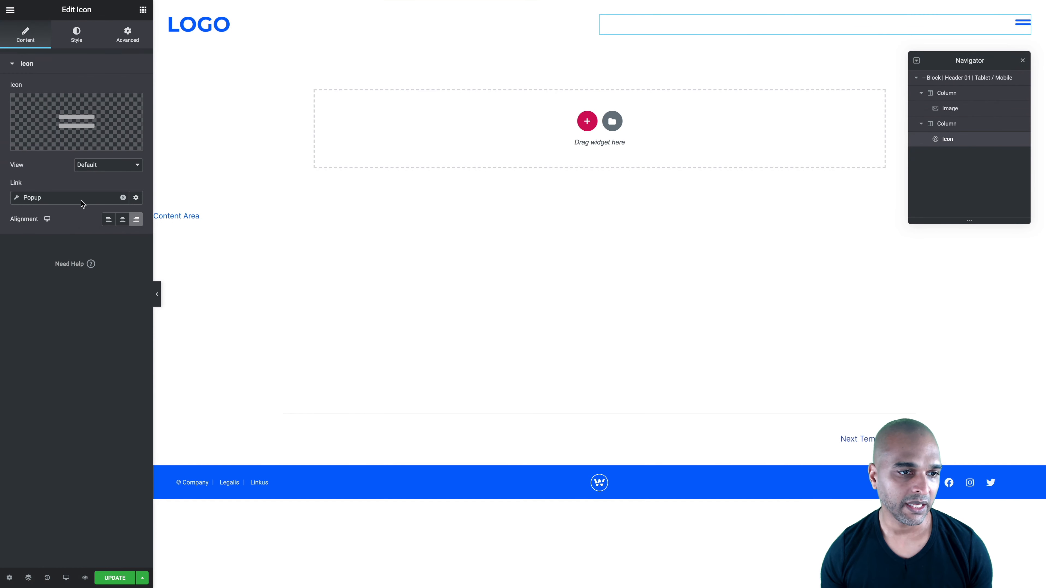
click(123, 197)
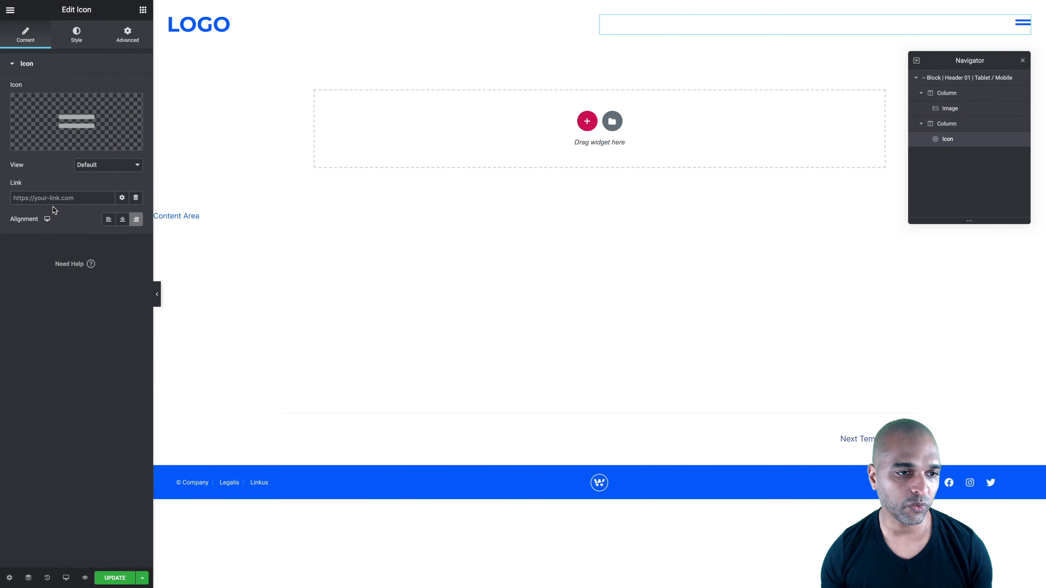
click(136, 199)
scroll(52, 301, down, 5)
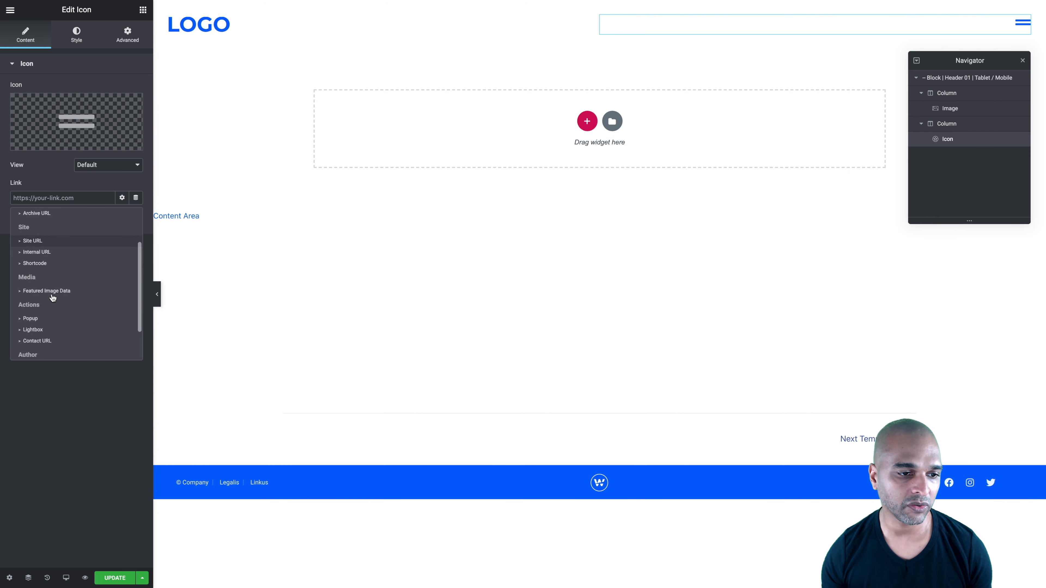
click(29, 306)
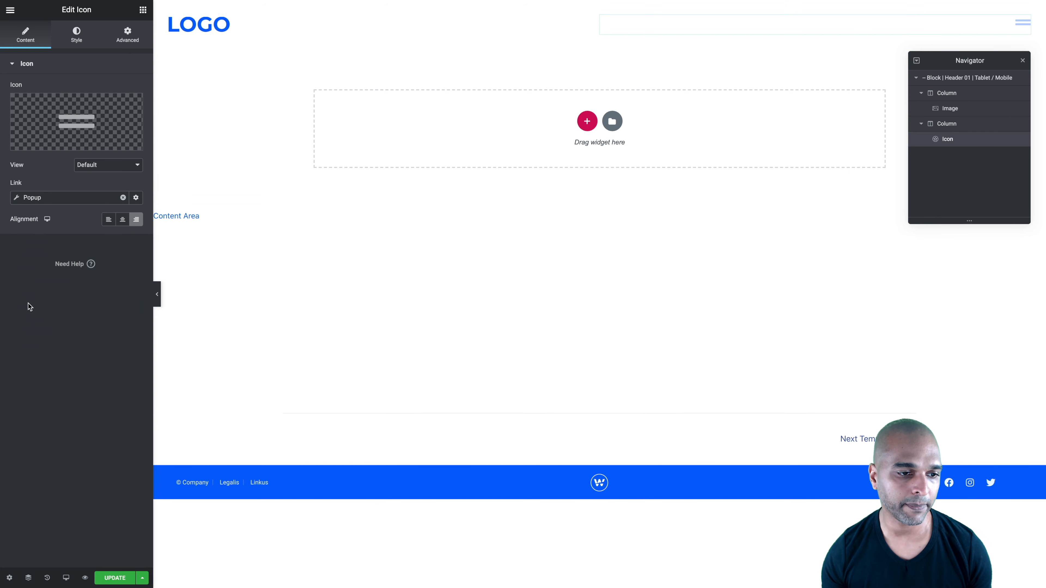
Set the menu icon's link to open Popup: Fullscreen Navigation 01, and update the header template
click(18, 202)
click(31, 279)
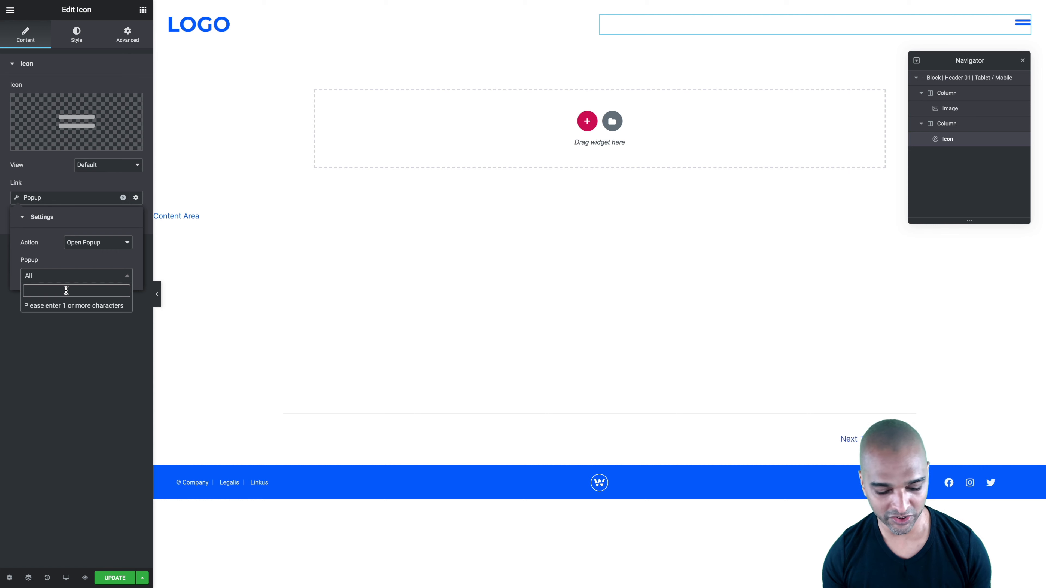
text(fullscr)
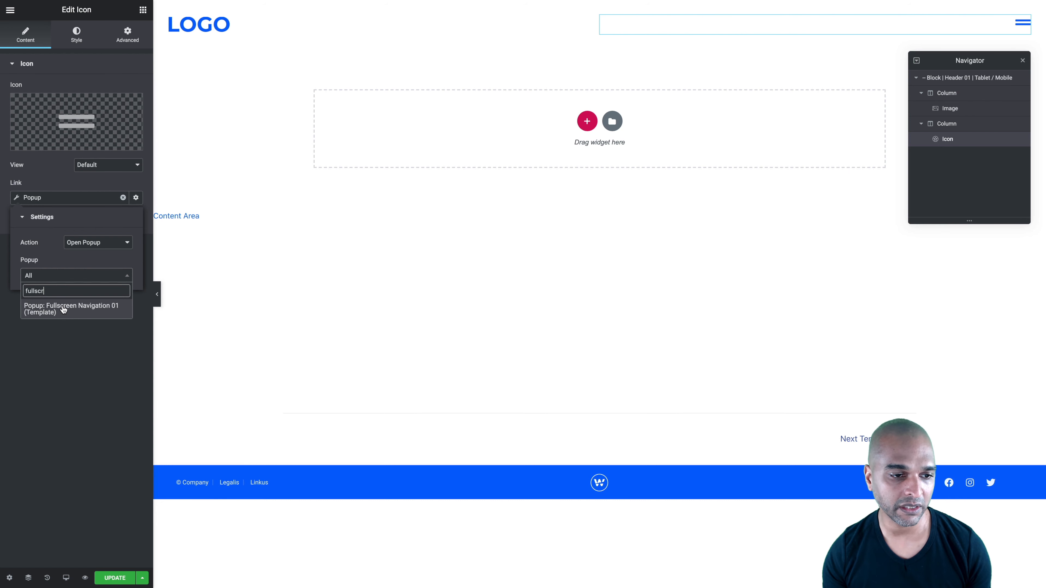
click(63, 308)
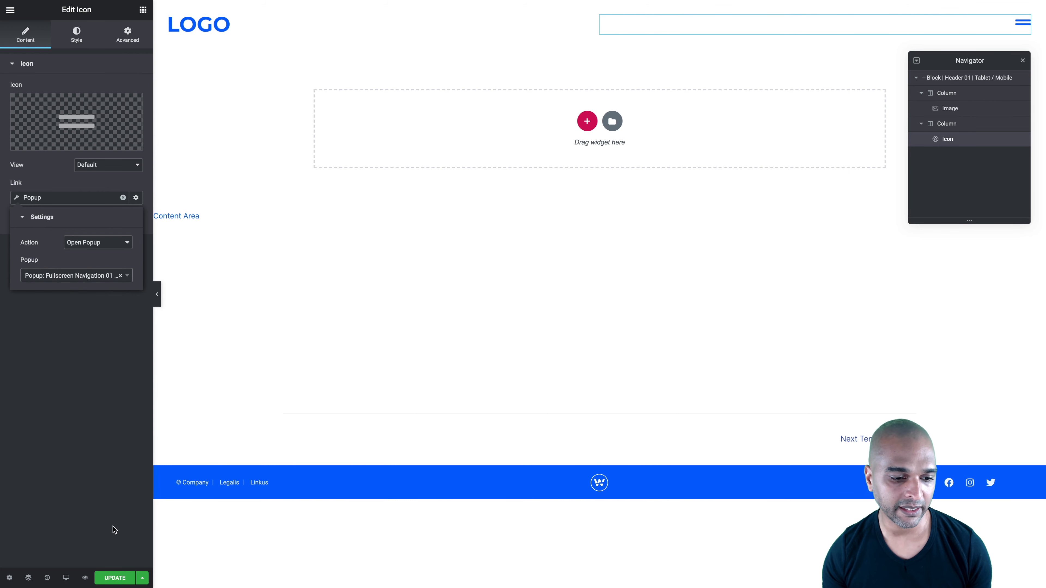
click(115, 578)
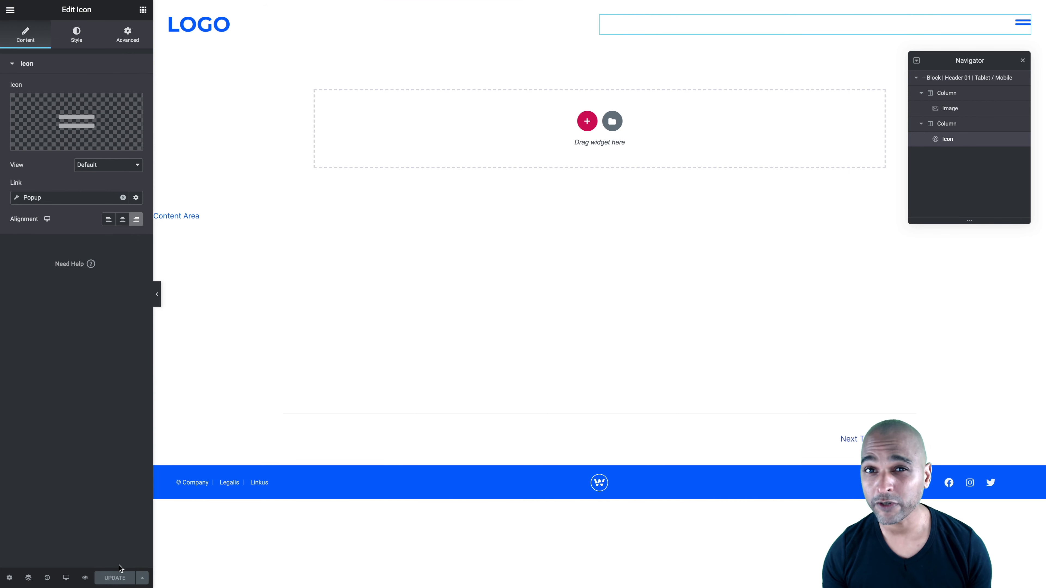
Remove the header template's display condition, add a new Include Entire Site condition, and save the publish settings
click(143, 579)
click(45, 531)
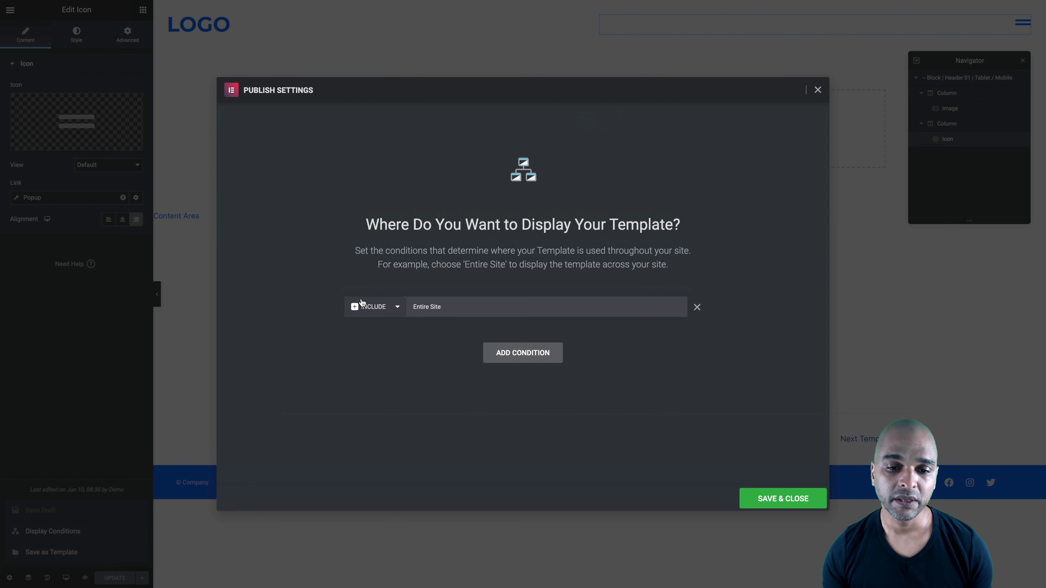
click(698, 308)
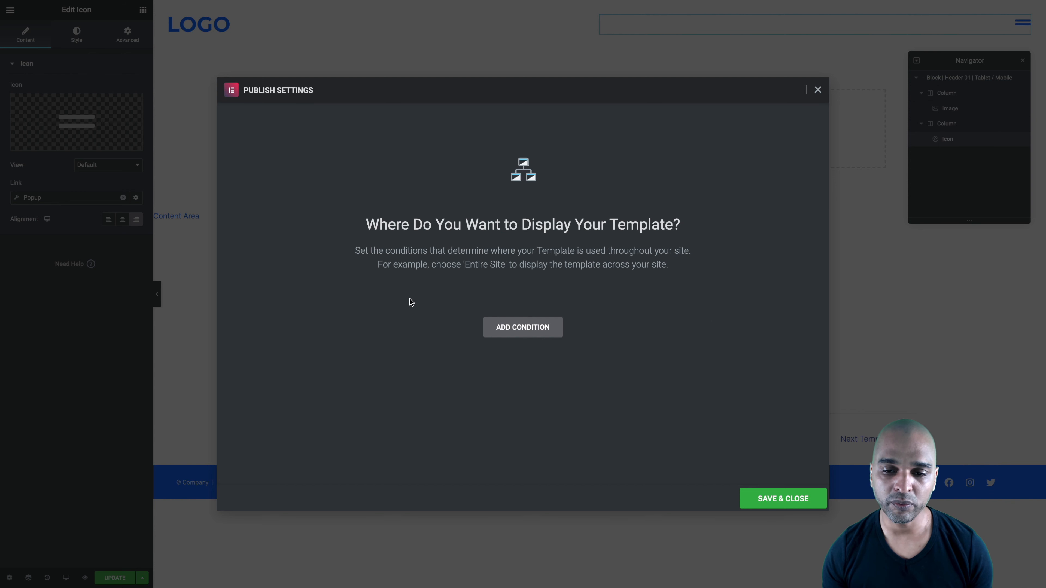
click(516, 328)
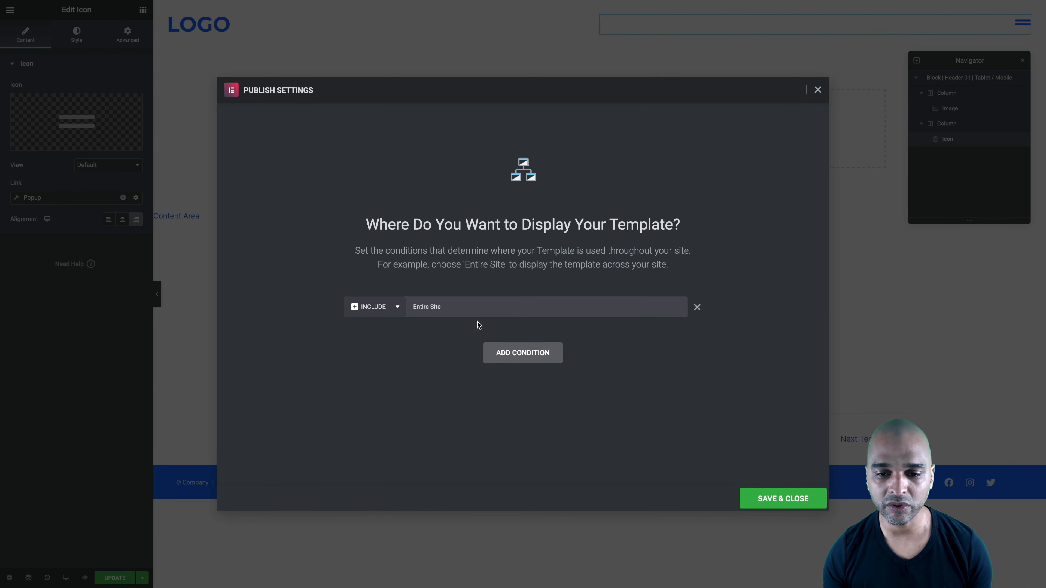
click(784, 500)
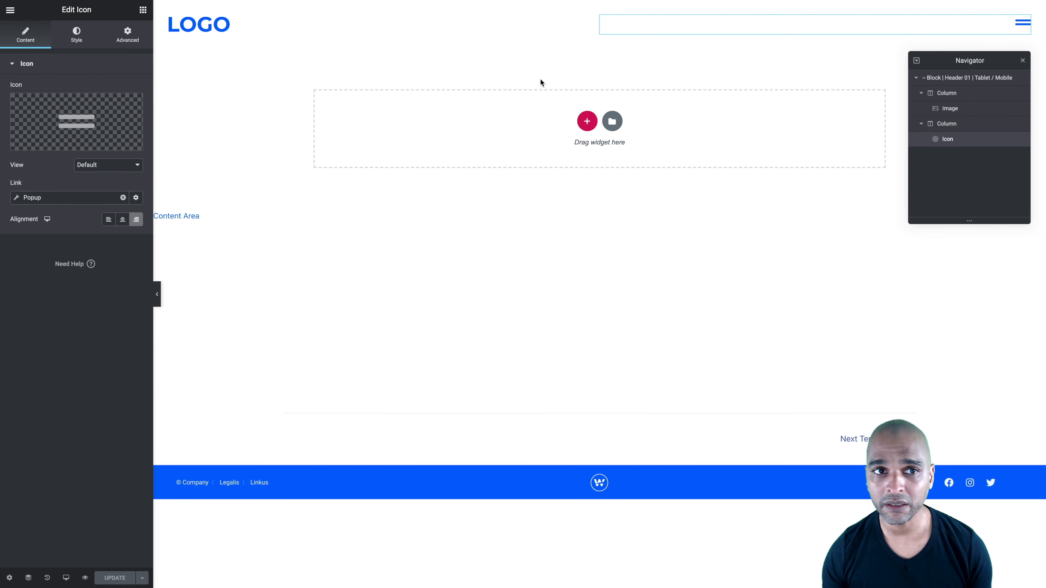
Turn on Hide On Desktop for the Block | Header 01 | Tablet / Mobile section
click(946, 80)
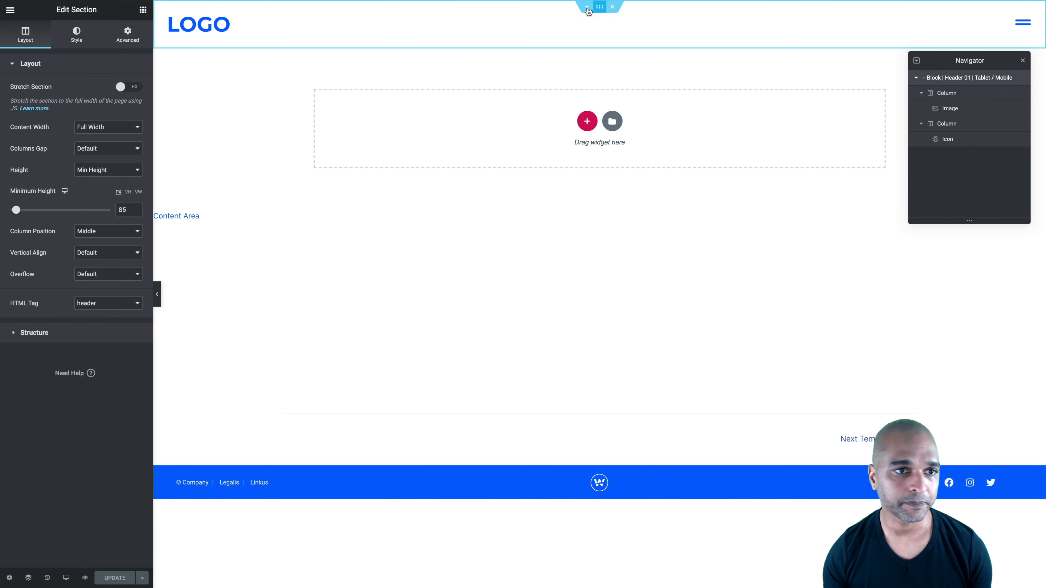
click(132, 41)
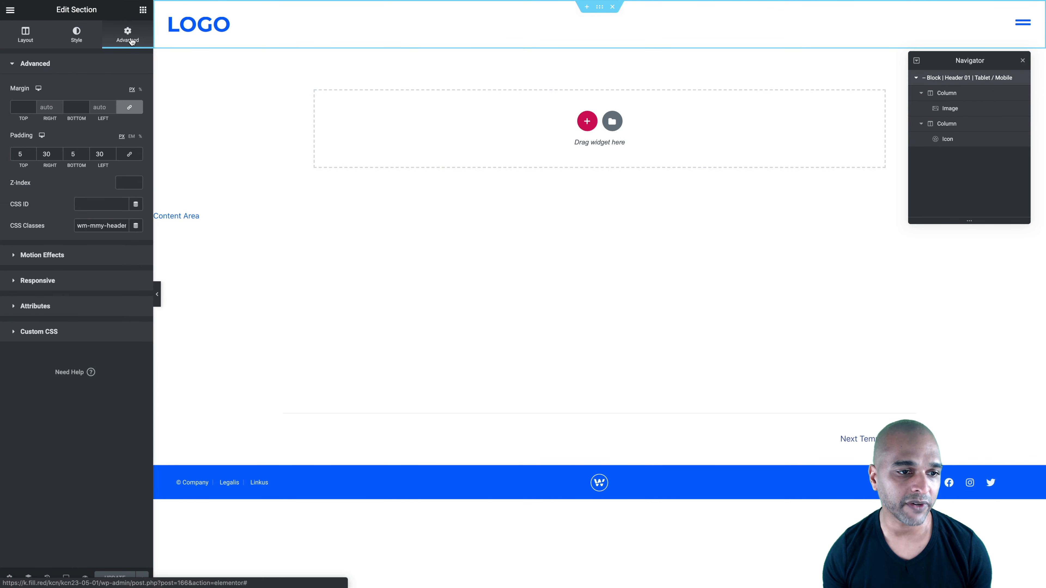
click(36, 279)
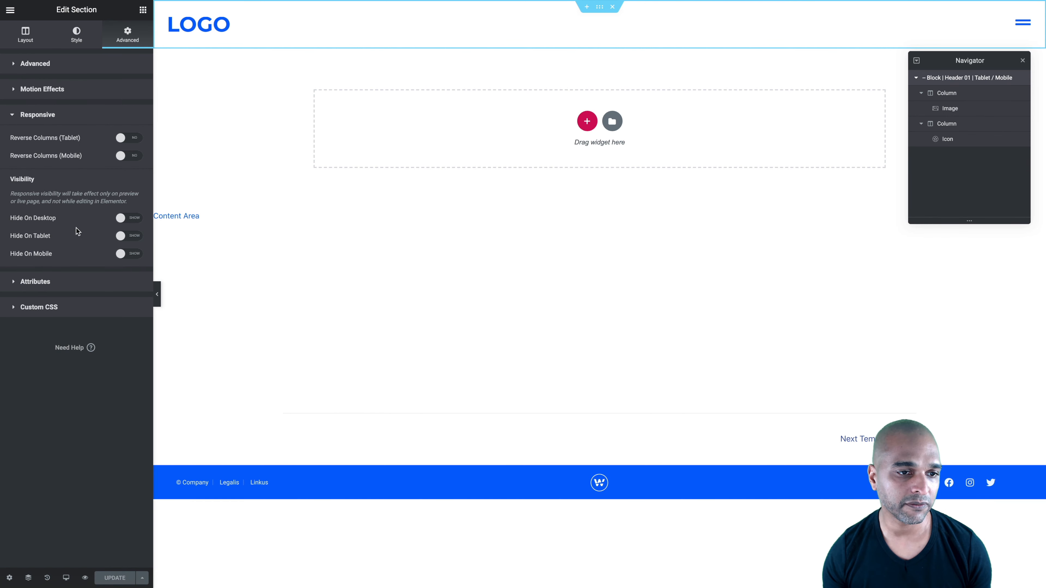
click(132, 218)
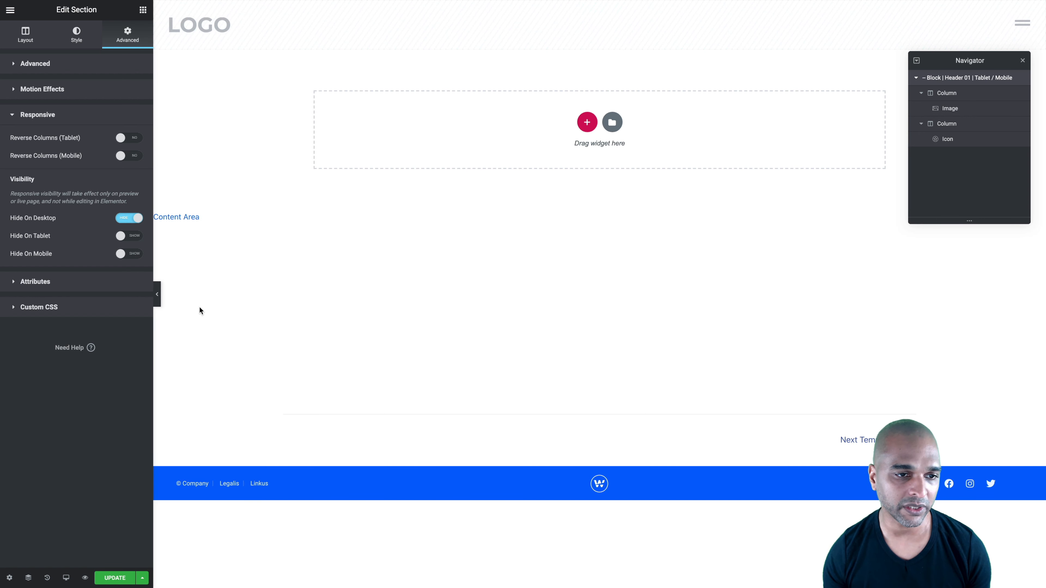
Preview the header at tablet and mobile sizes, and open and close the fullscreen navigation popup from the menu icon
click(66, 577)
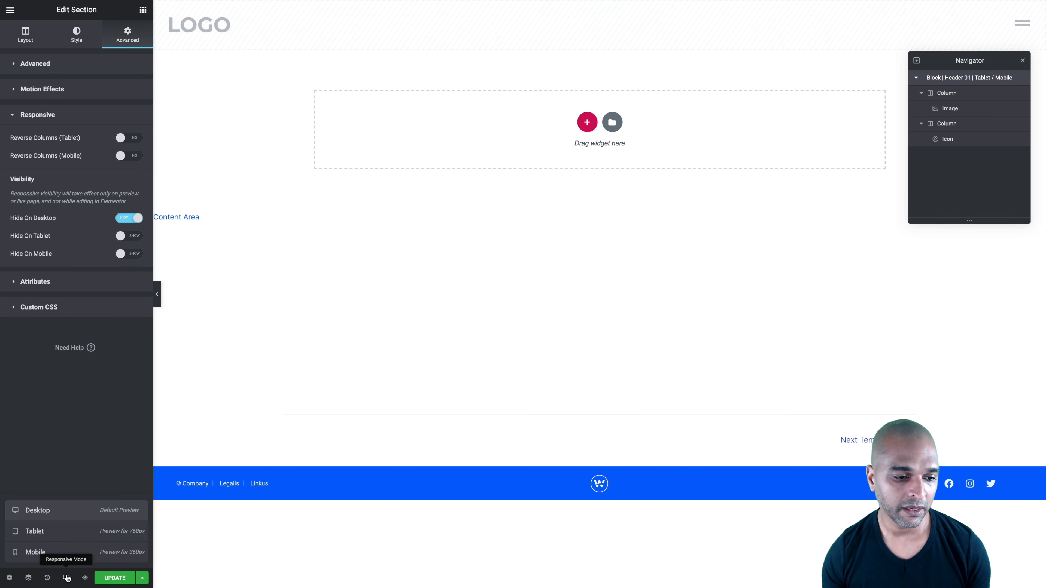
click(43, 533)
click(55, 552)
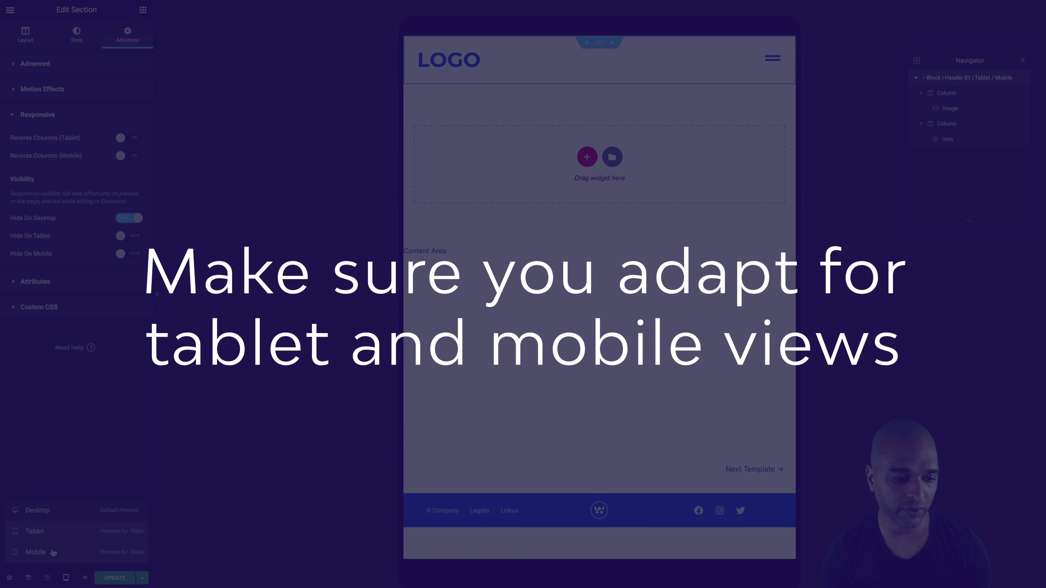
click(48, 534)
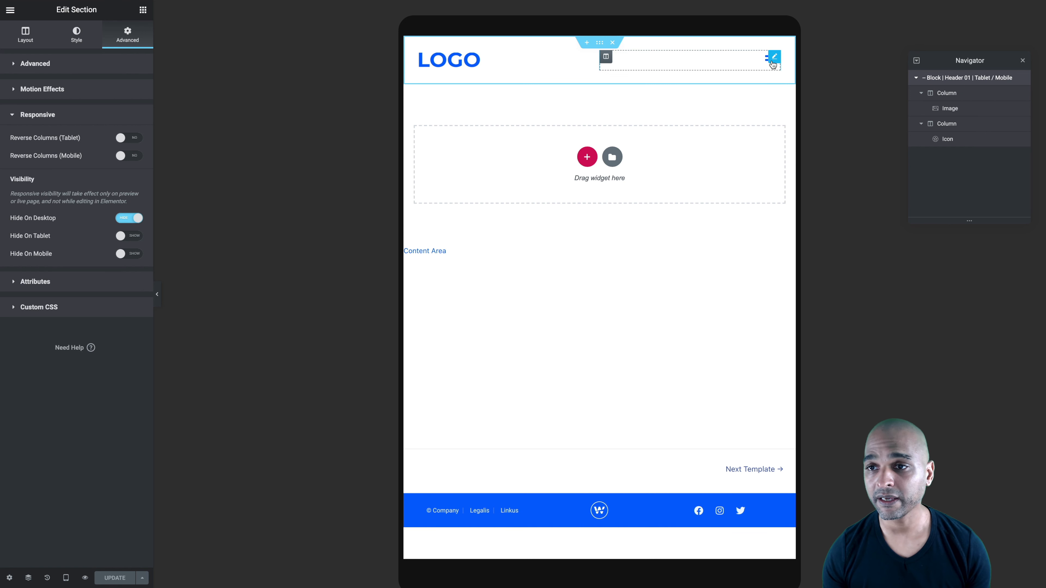
click(773, 62)
click(769, 63)
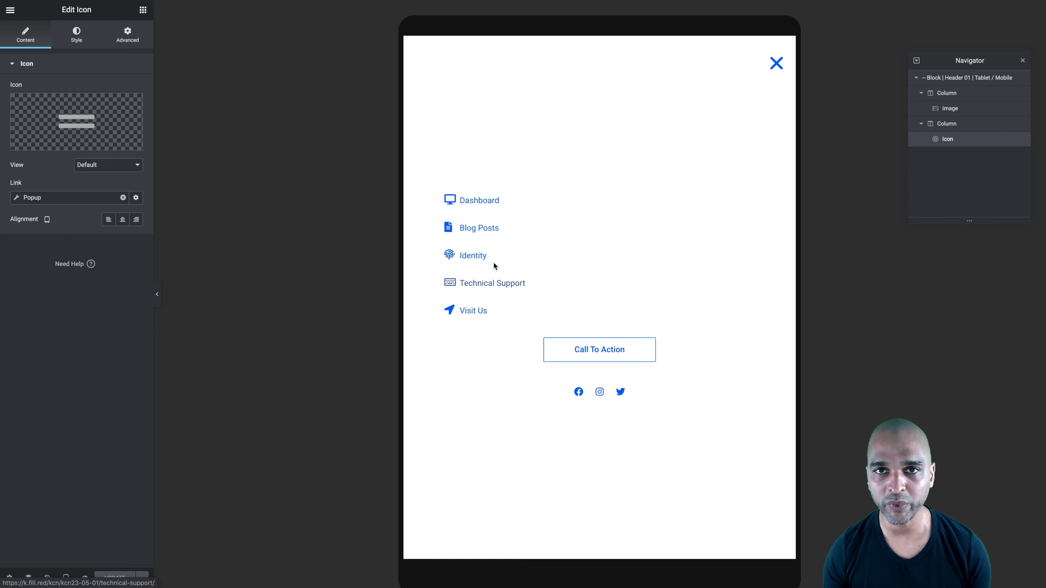
click(777, 65)
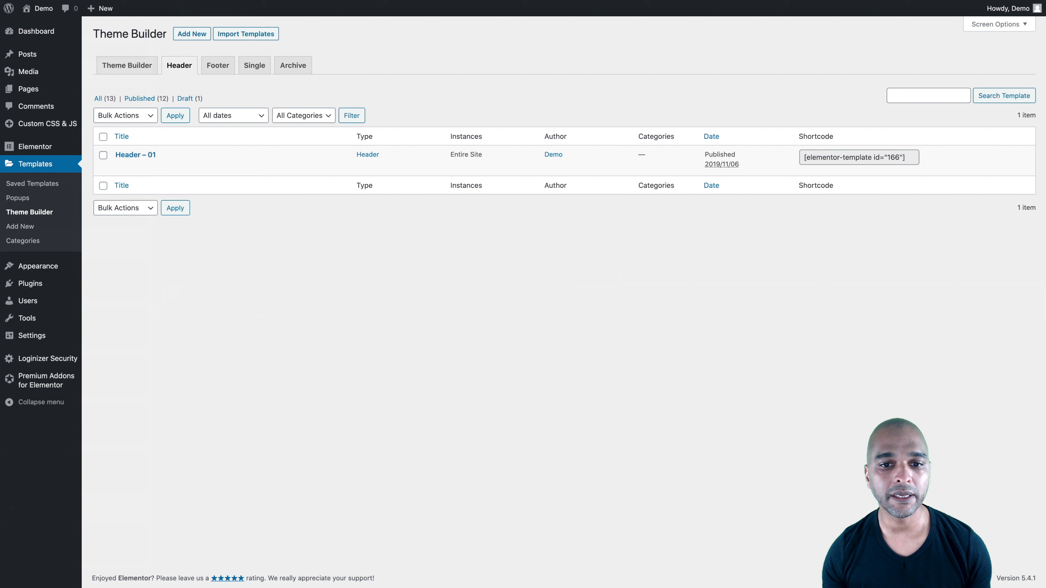
Show the Theme Builder's footer templates and open the dialog for creating a new Footer template
click(218, 64)
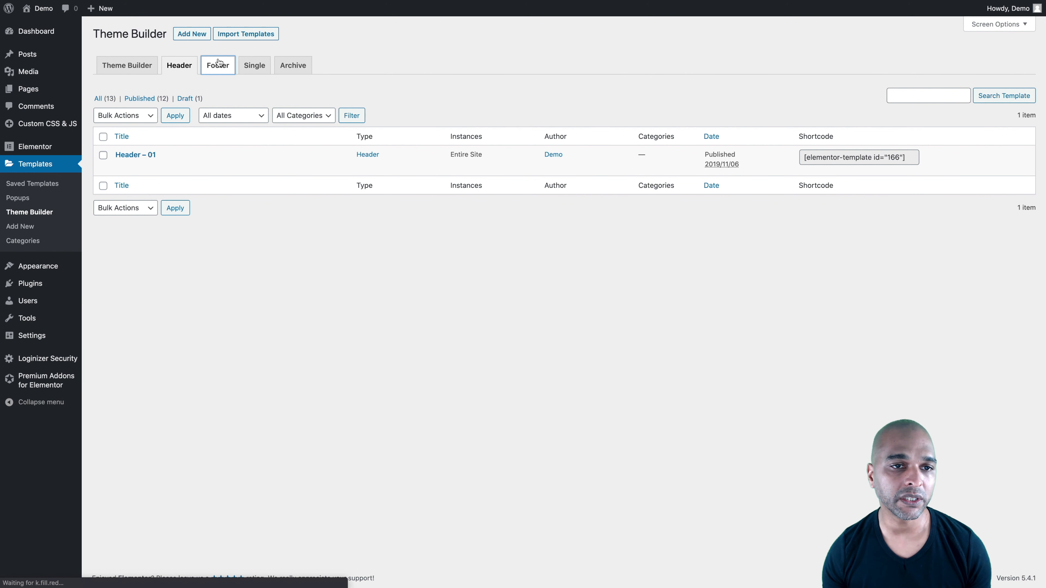
click(189, 35)
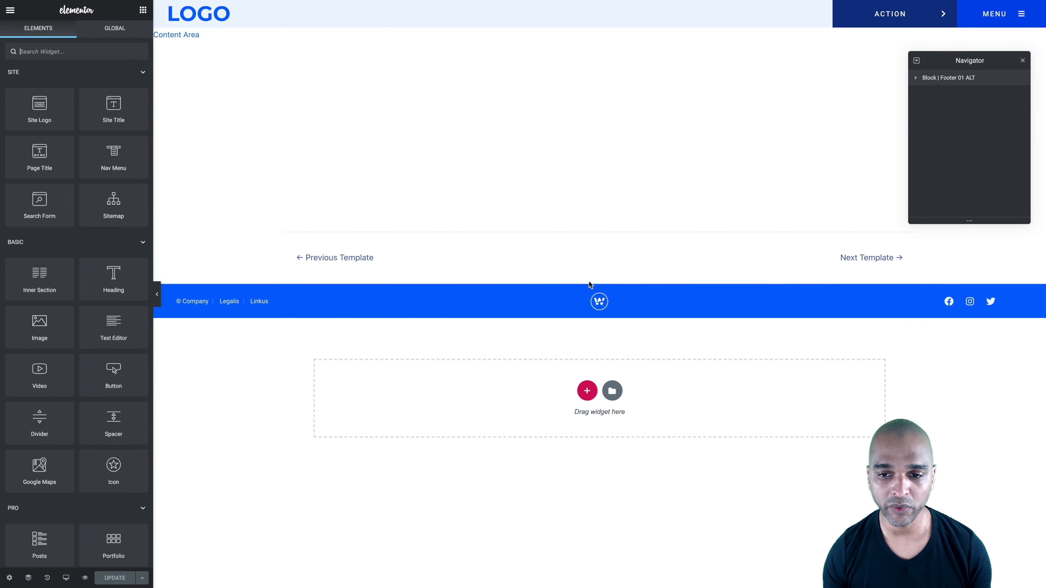
Add a two-column section below the Block | Footer 01 ALT section and delete it again
mouse_move(601, 280)
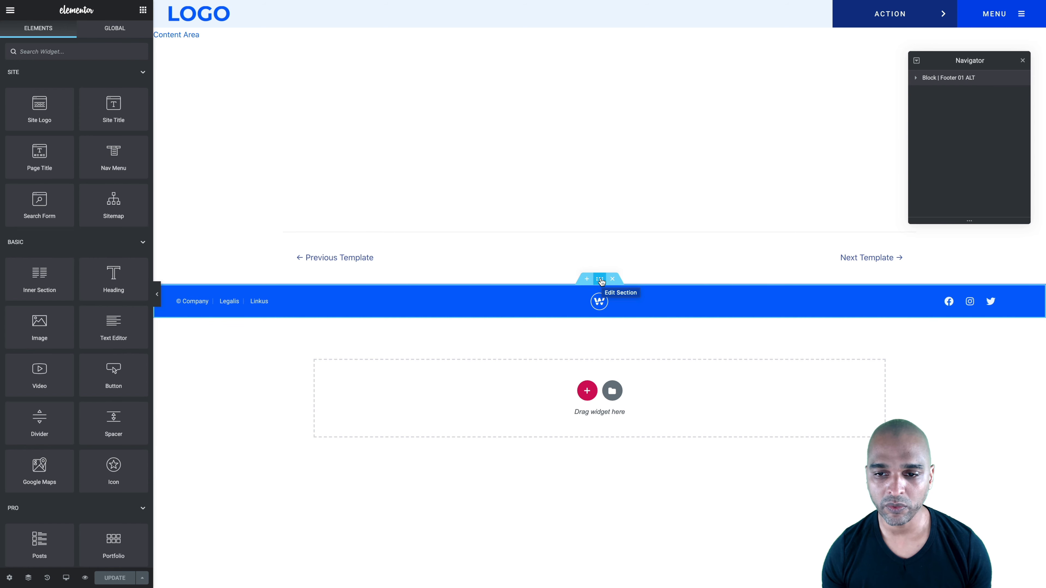
click(601, 280)
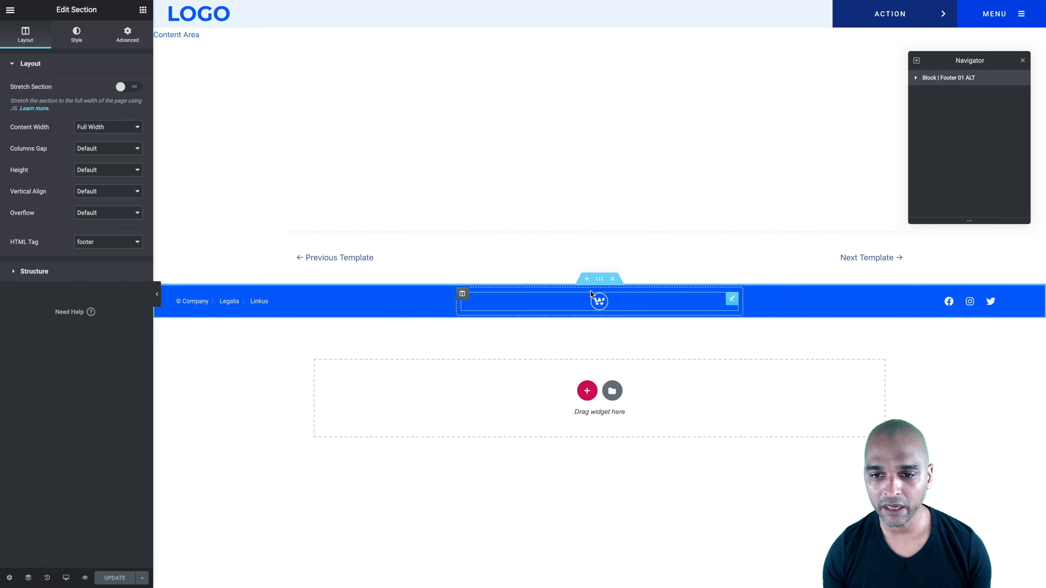
click(585, 390)
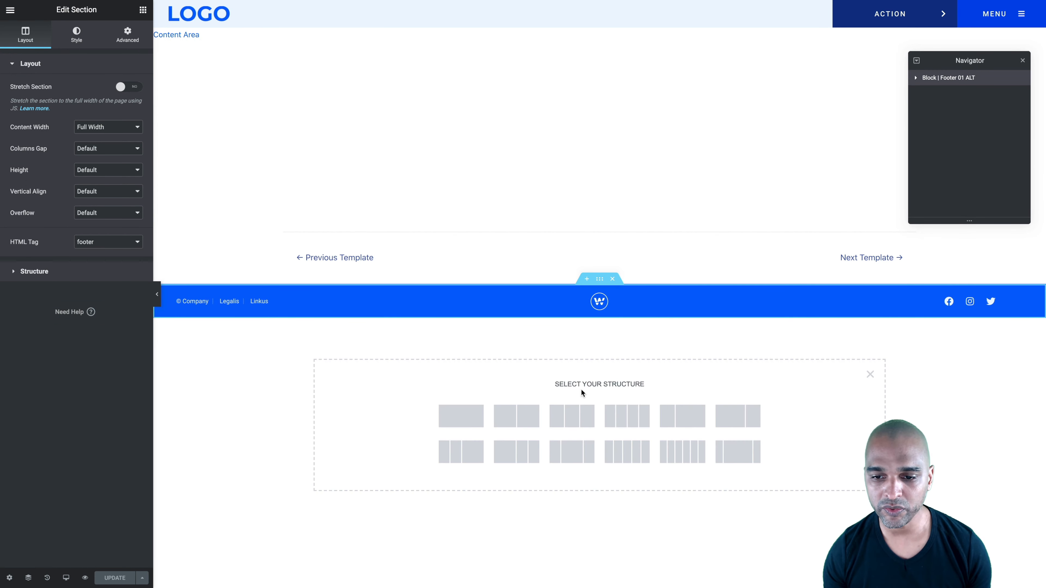
click(511, 416)
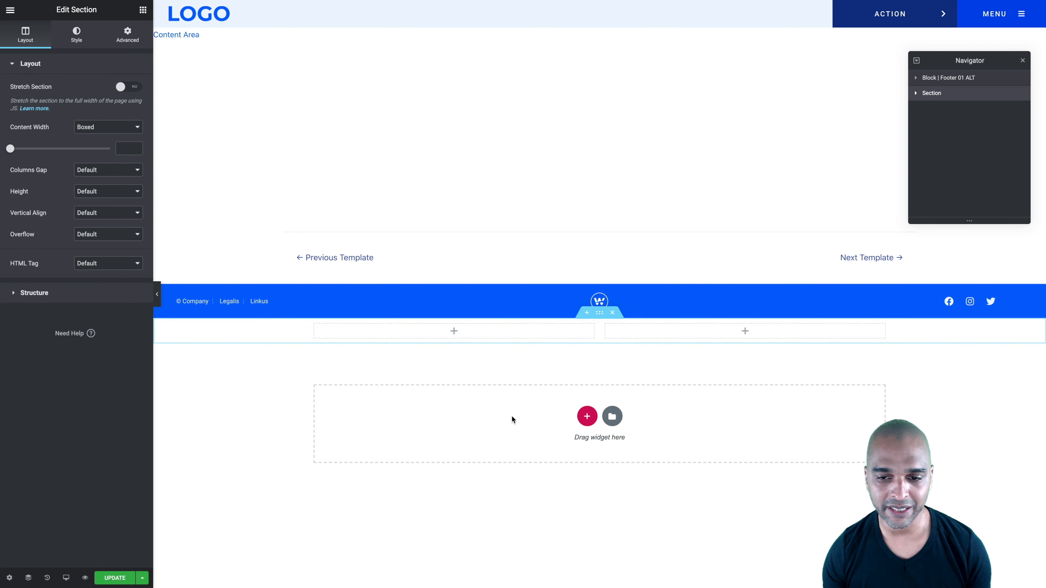
click(612, 314)
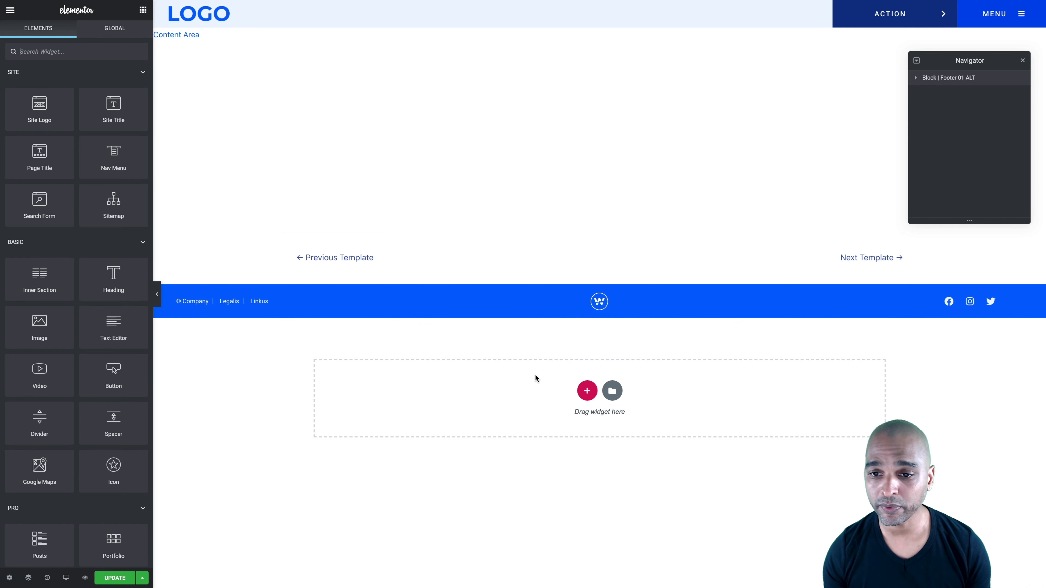
Set the CSS ID of the Block | Footer 01 ALT section to myfooter-main
mouse_move(591, 309)
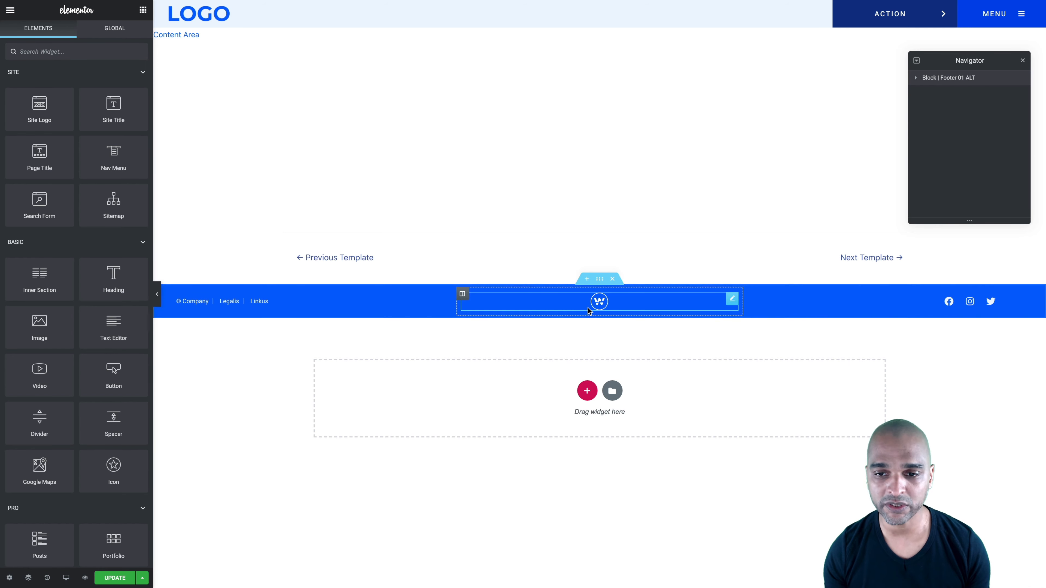
click(600, 281)
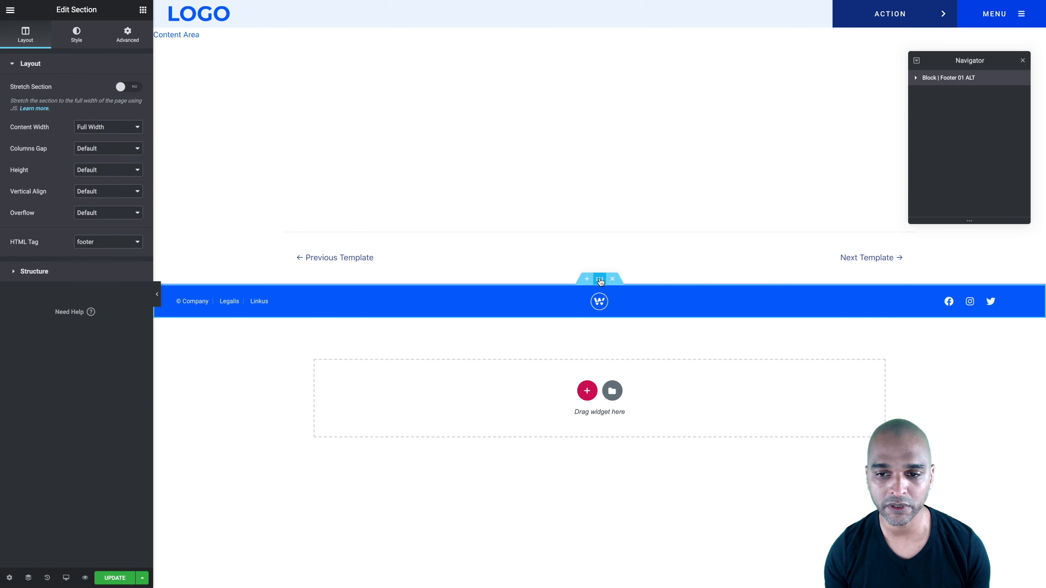
click(128, 33)
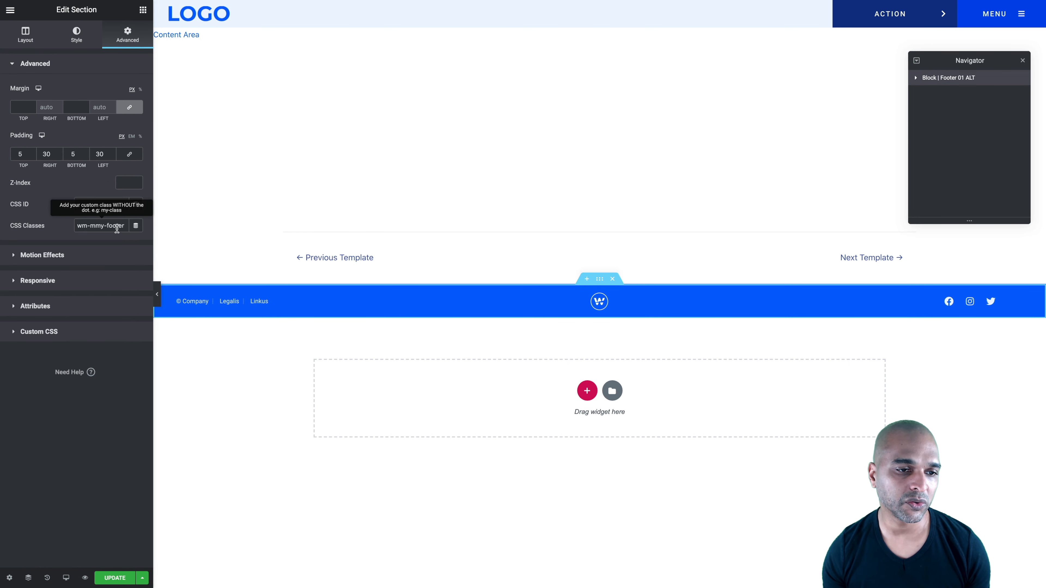
click(78, 204)
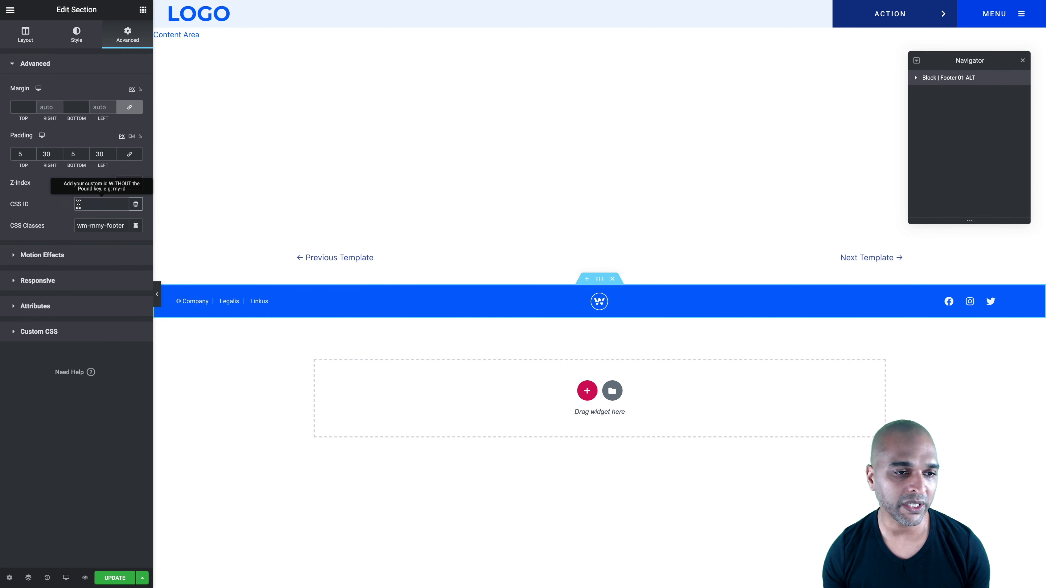
text(myfooter-main)
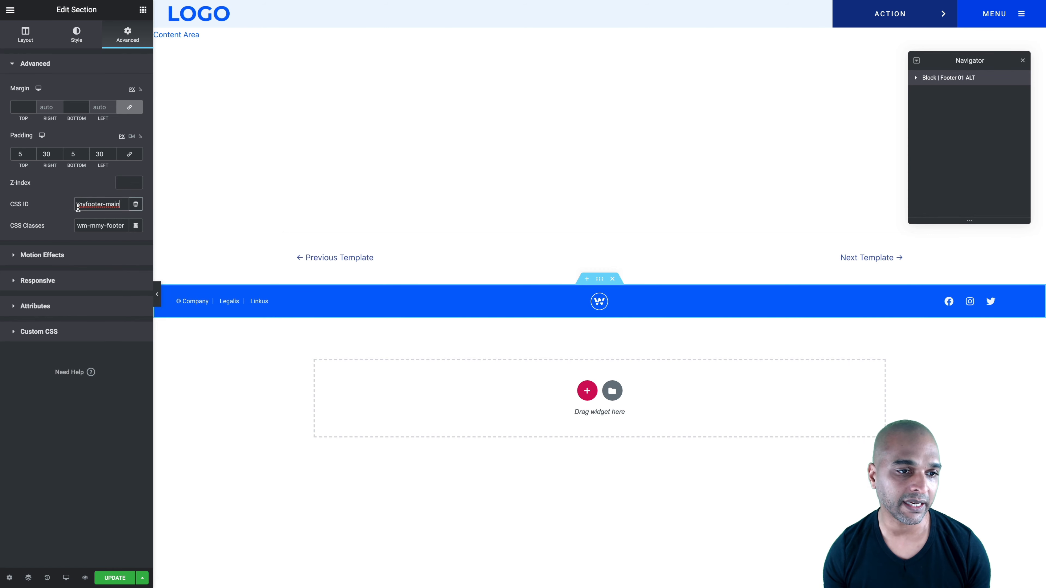
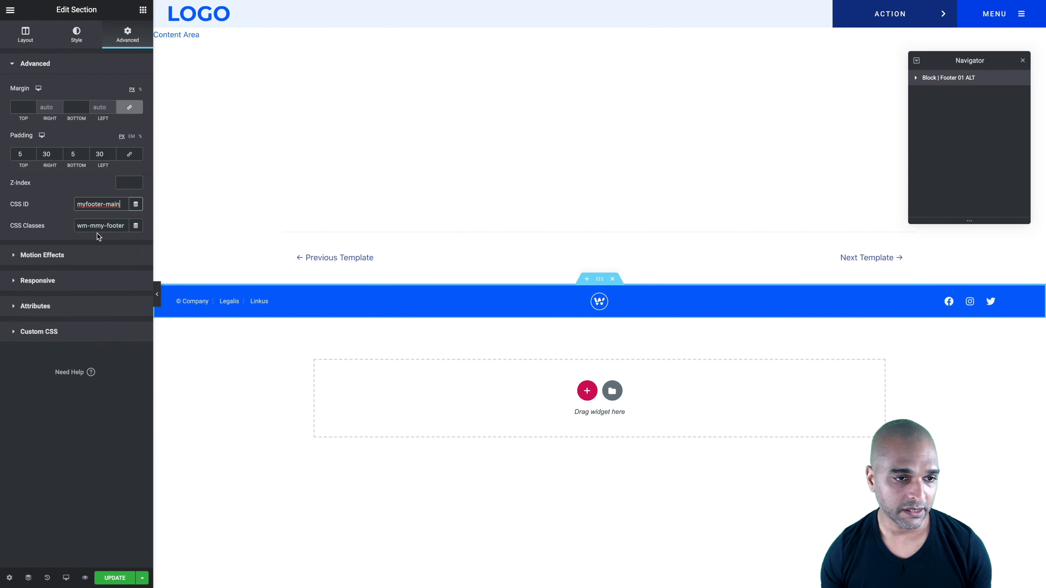
Save the changes to the footer template
click(115, 578)
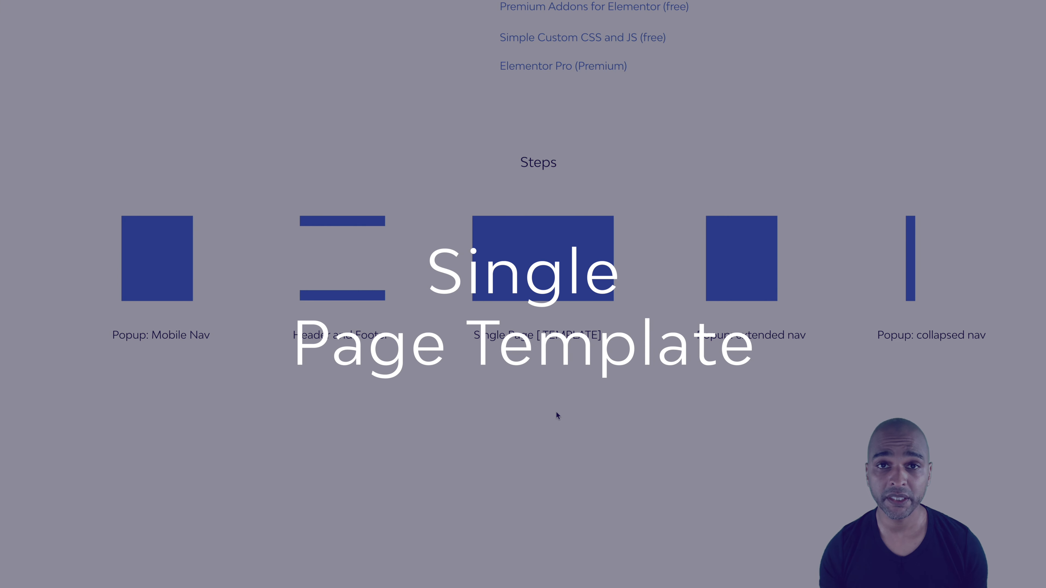
Switch to the WordPress dashboard and show the Theme Builder's Single templates
scroll(521, 282, up, 5)
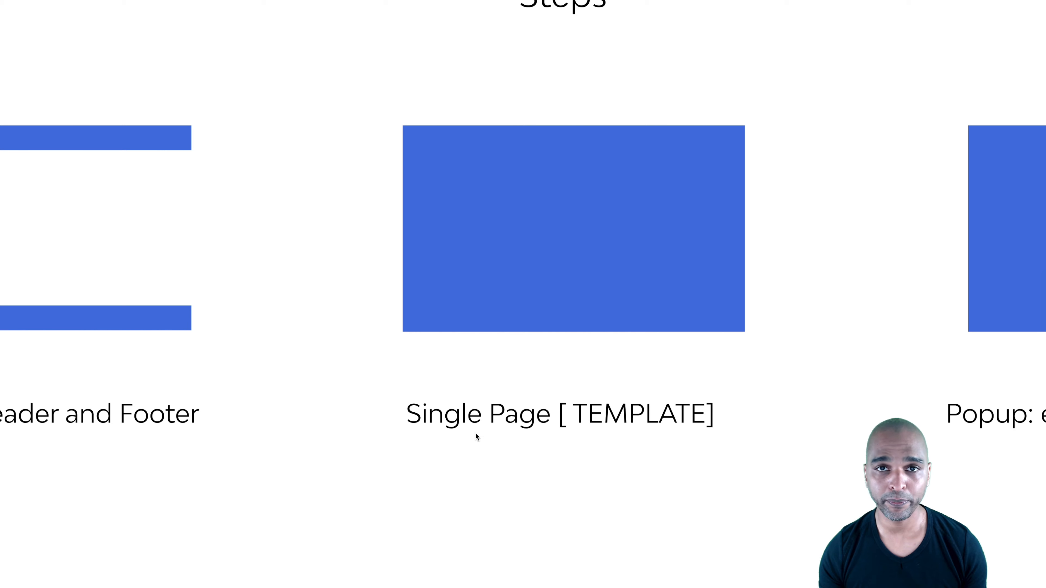
key(ctrl+Right)
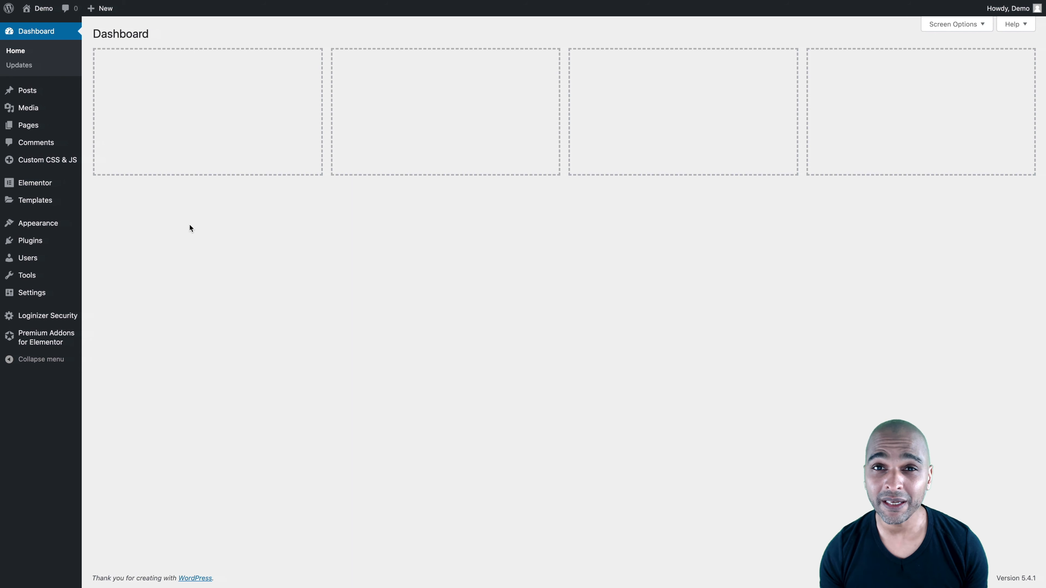
mouse_move(35, 128)
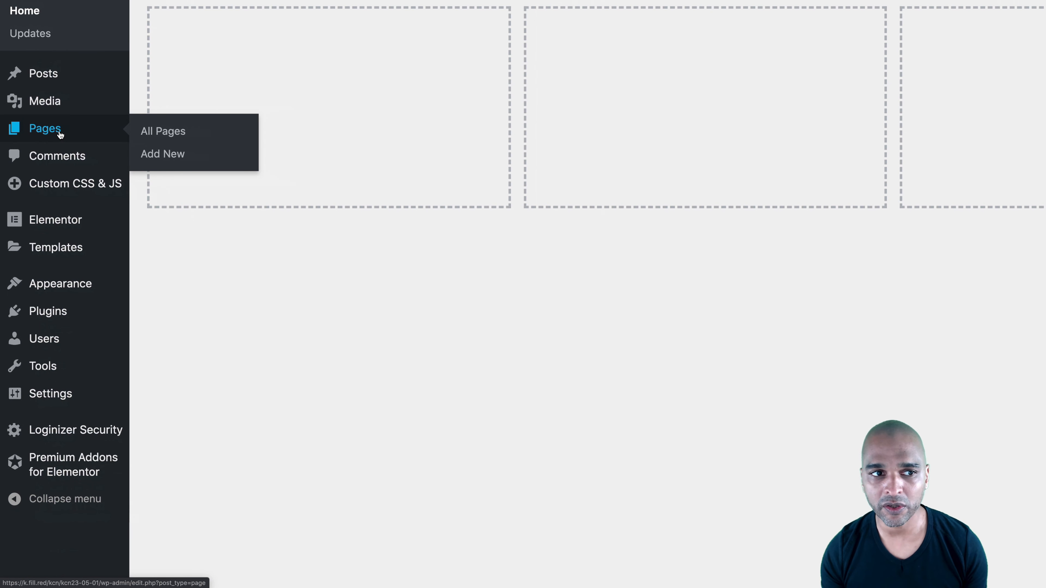
mouse_move(56, 252)
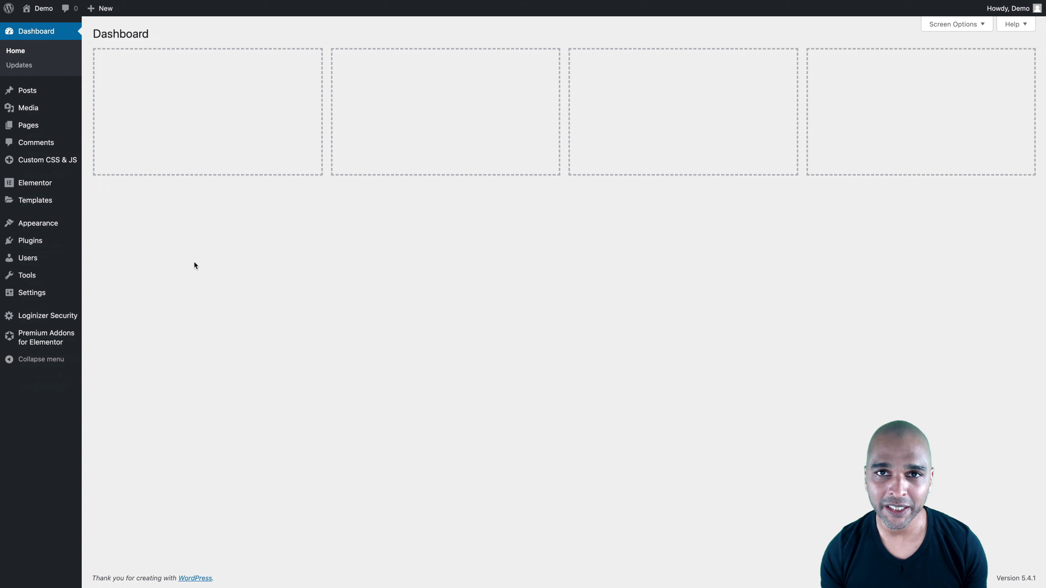
mouse_move(41, 127)
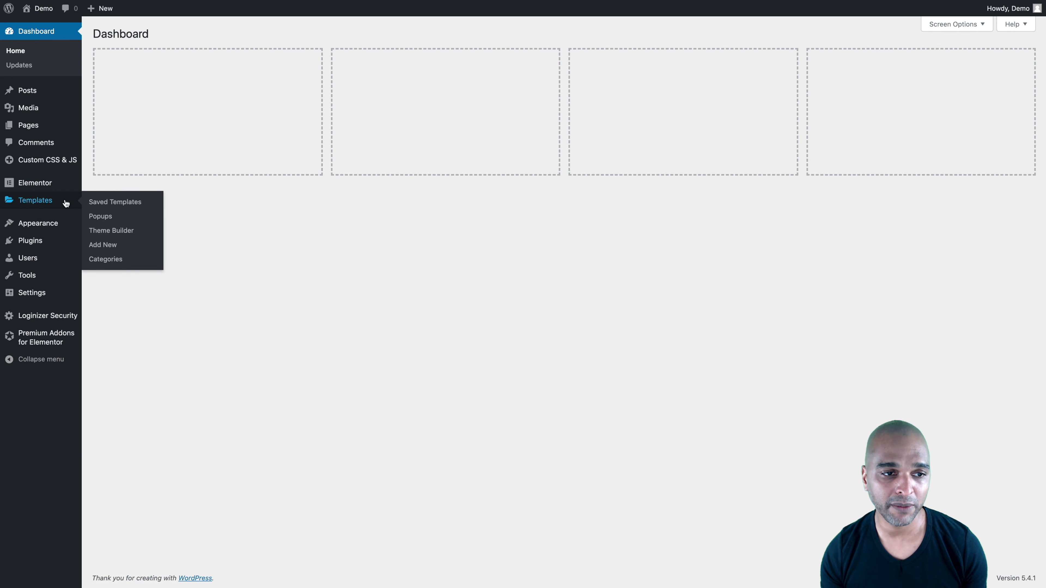
click(108, 231)
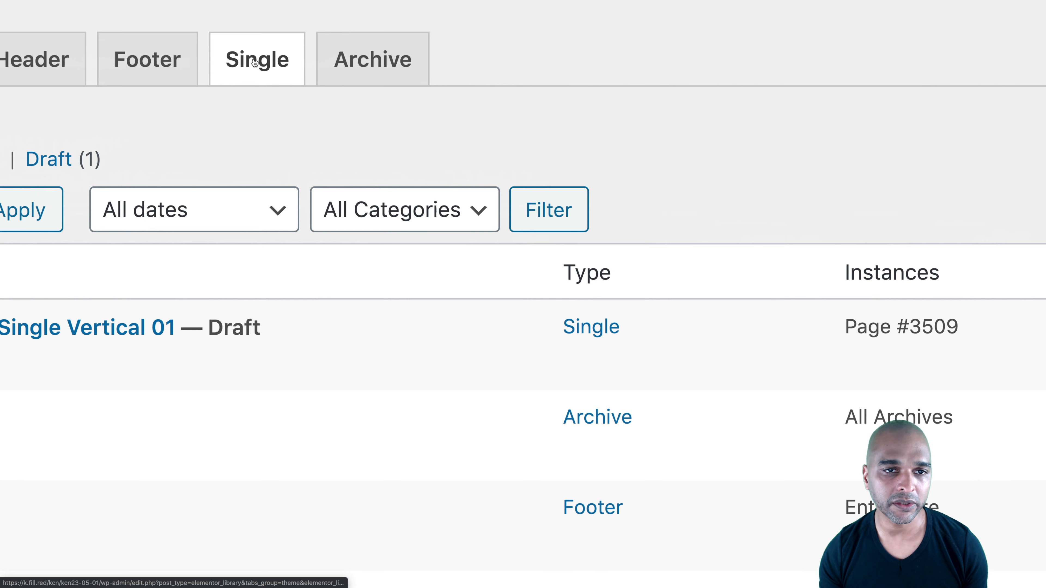
click(253, 69)
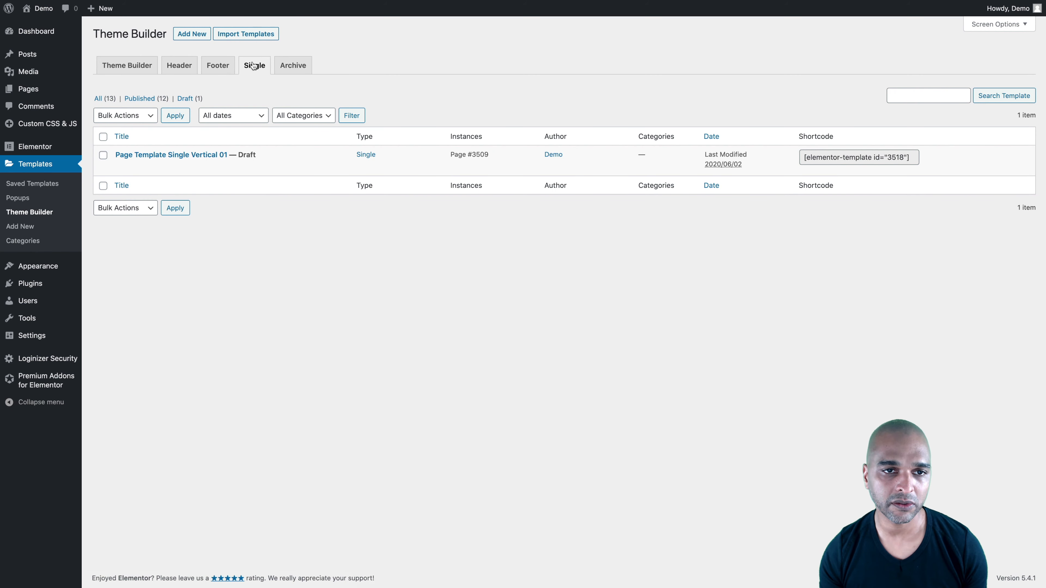
Create a new Single template for the Page post type, named Page Template Single Dynamic
click(191, 36)
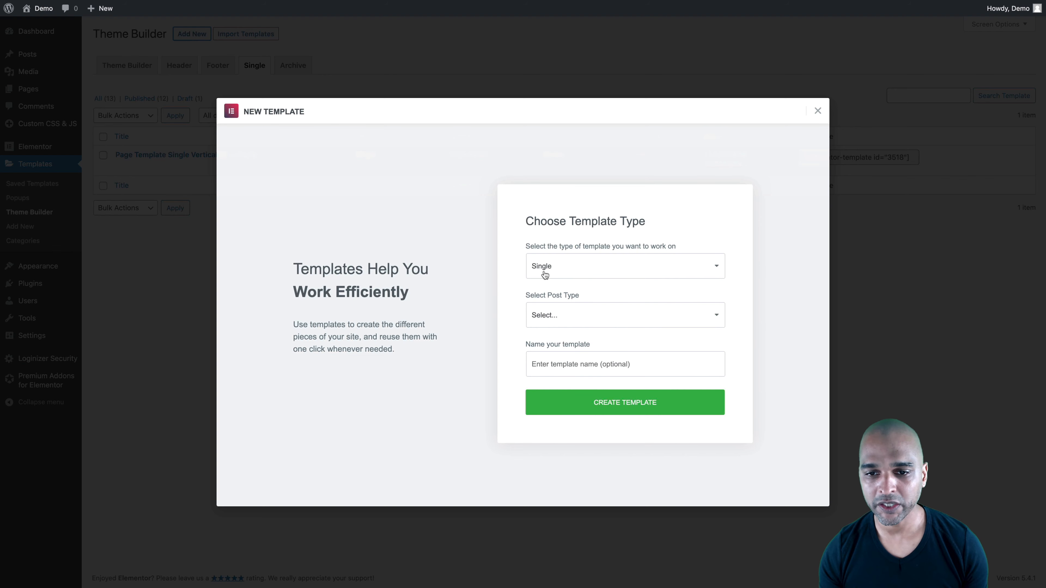
click(544, 272)
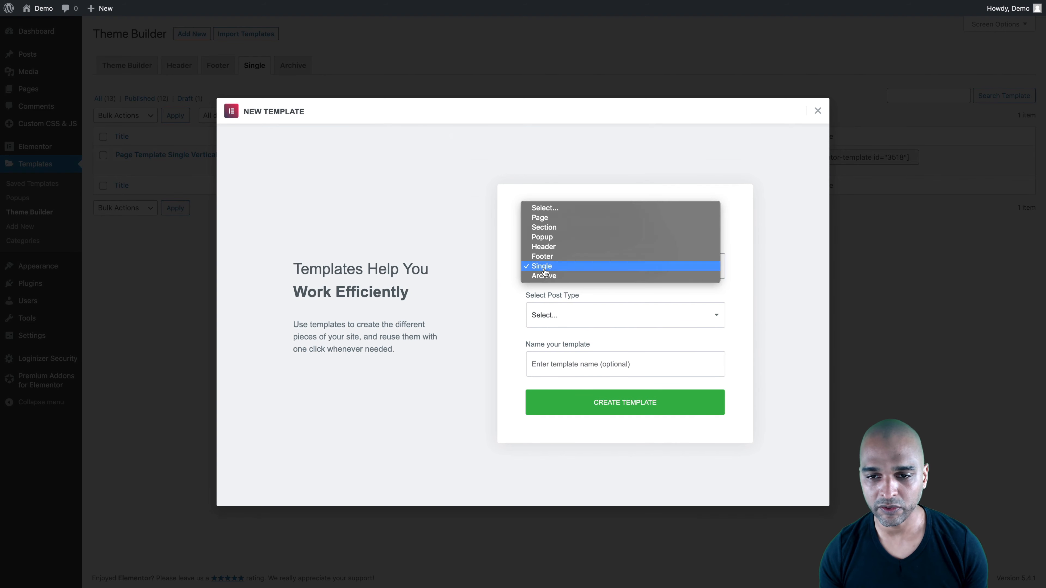
click(545, 268)
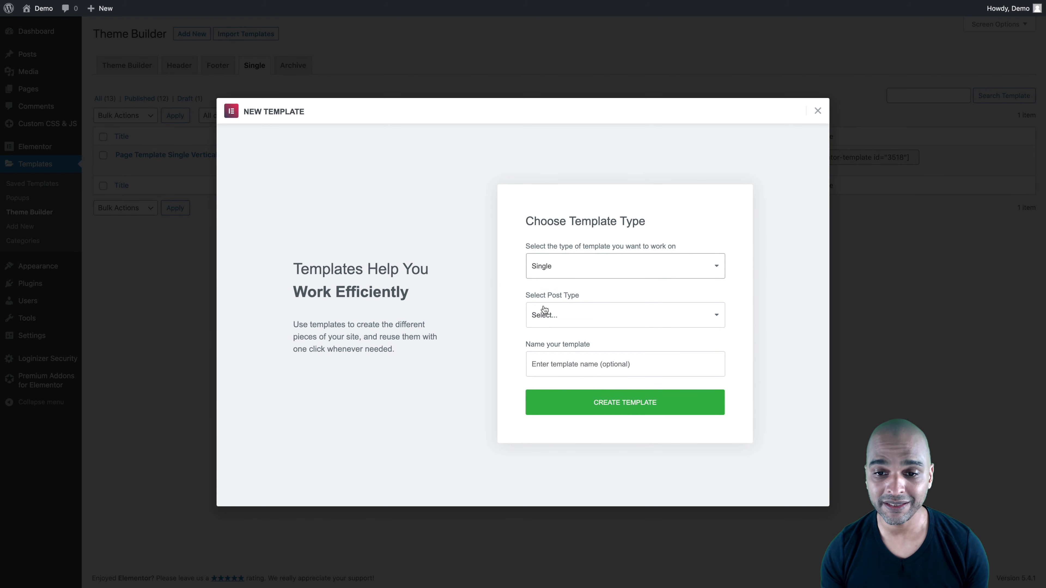
click(550, 317)
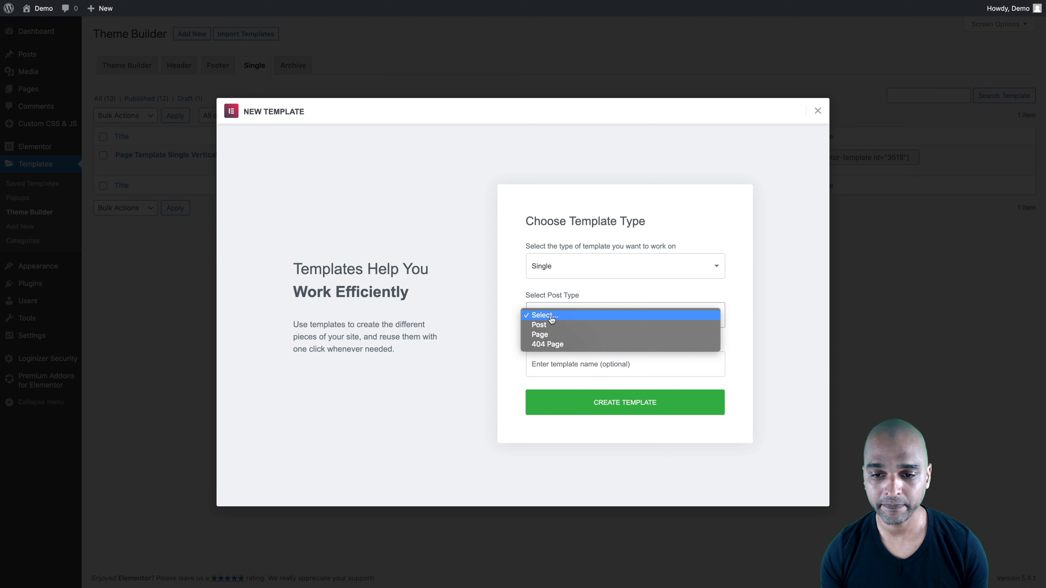
click(540, 336)
click(541, 365)
text(Page Template Single Dynamic)
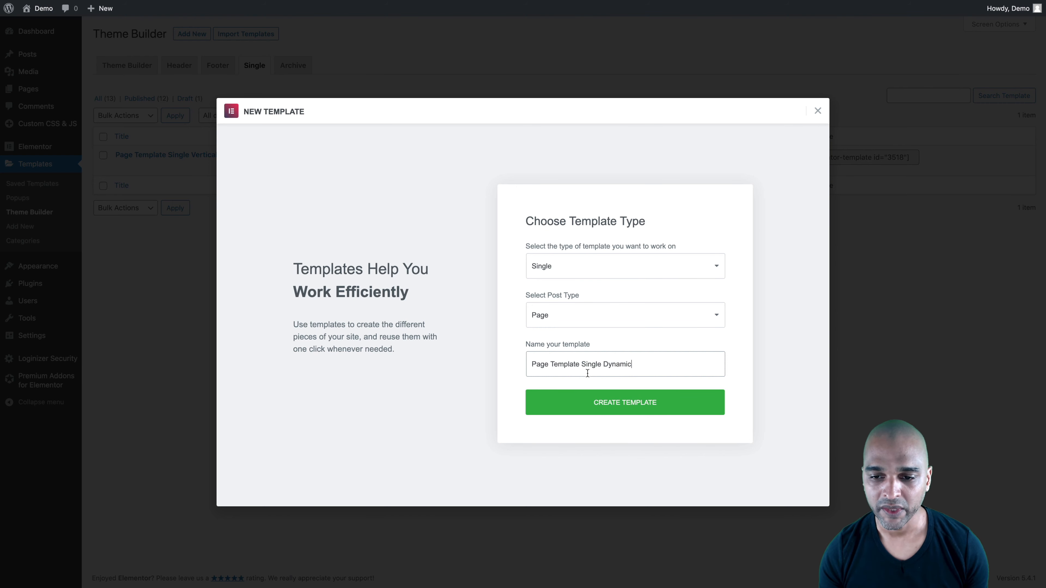
click(613, 407)
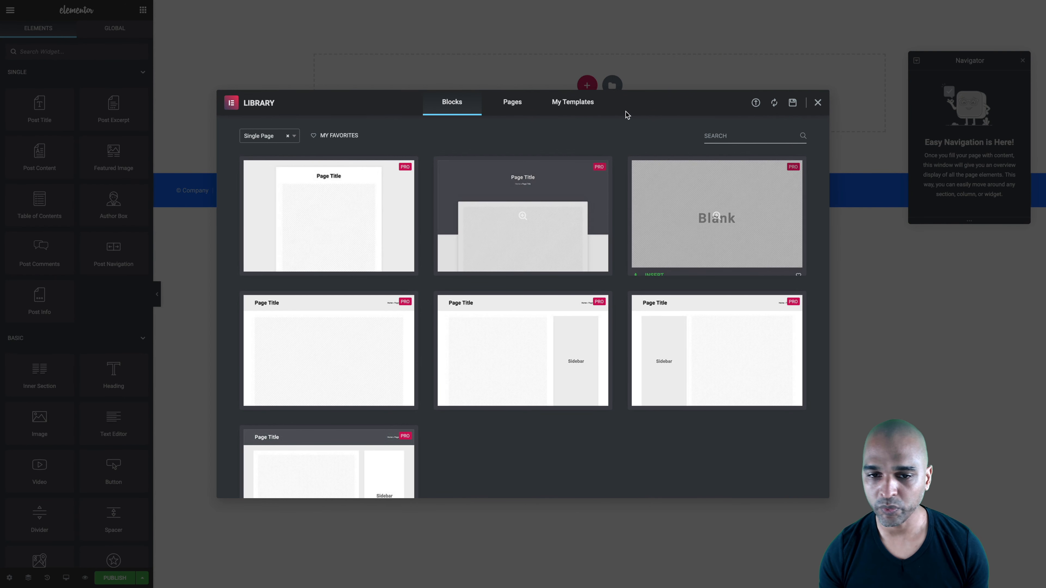
Close the template library without inserting a block and add a single-column section to the empty template
click(817, 103)
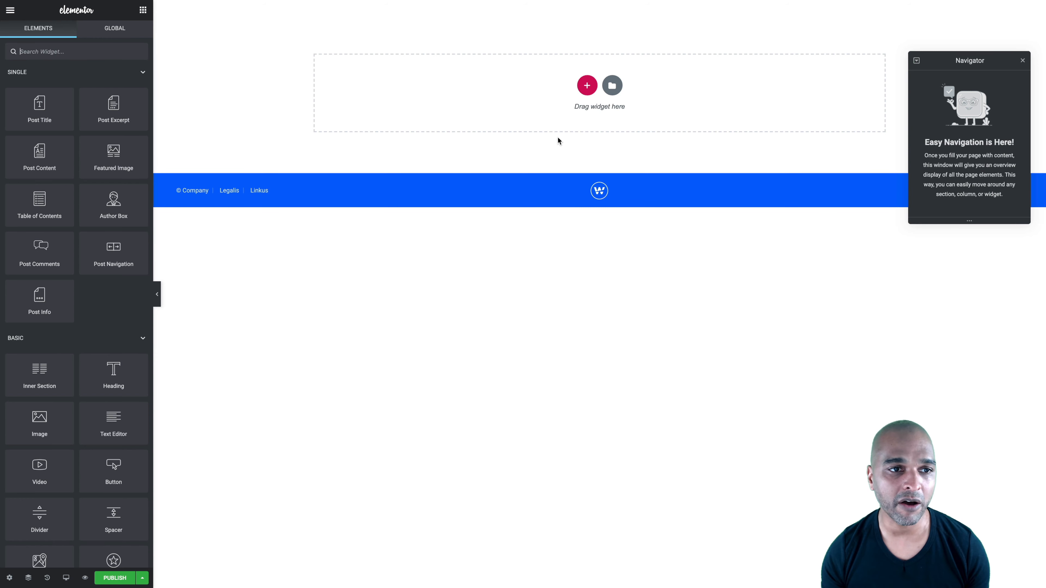
click(587, 85)
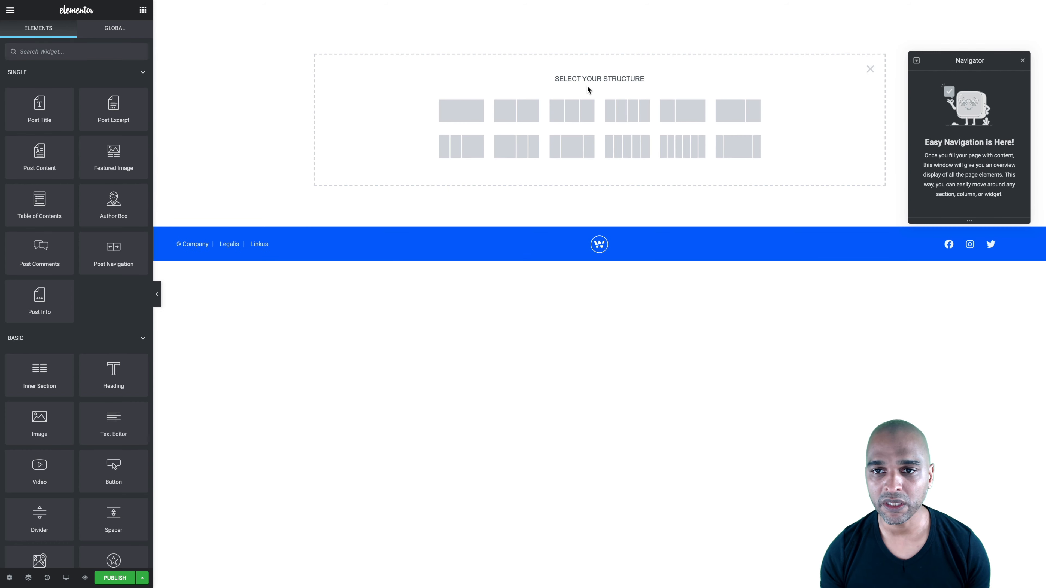
click(456, 112)
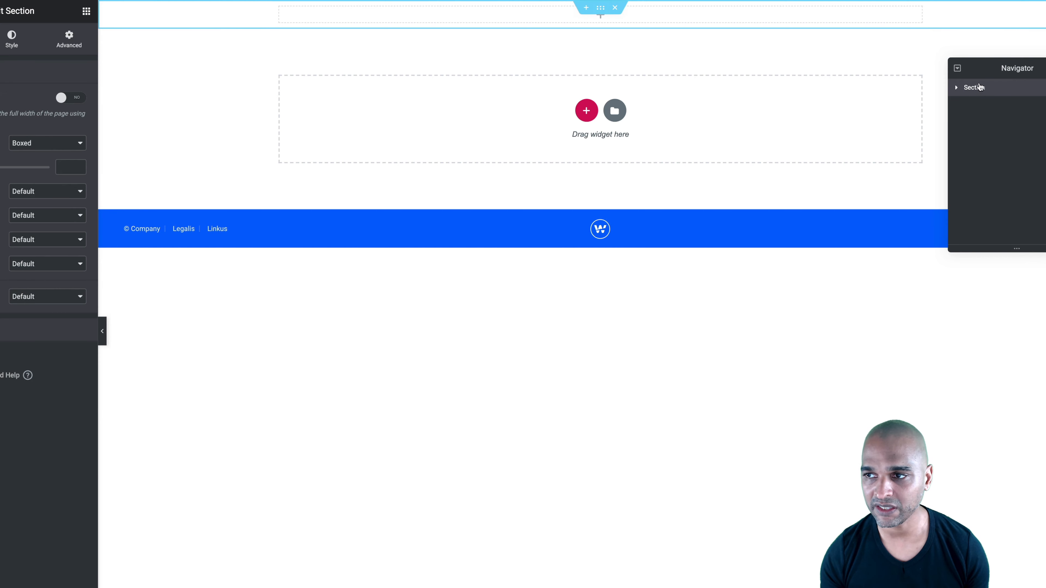
drag(976, 68, 846, 88)
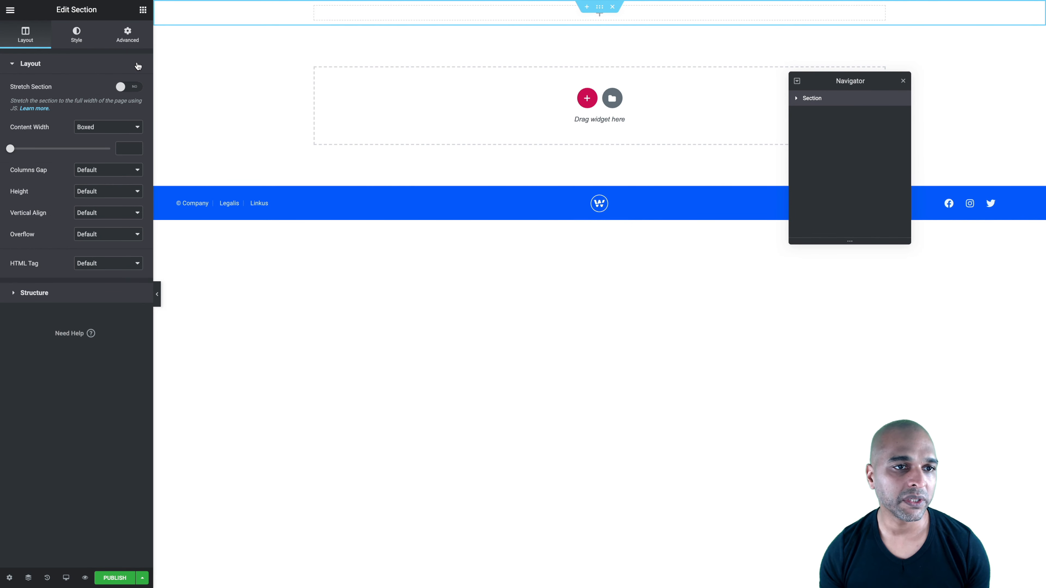
Set the new section's content width to Full Width and its columns gap to No Gap
click(82, 128)
click(84, 136)
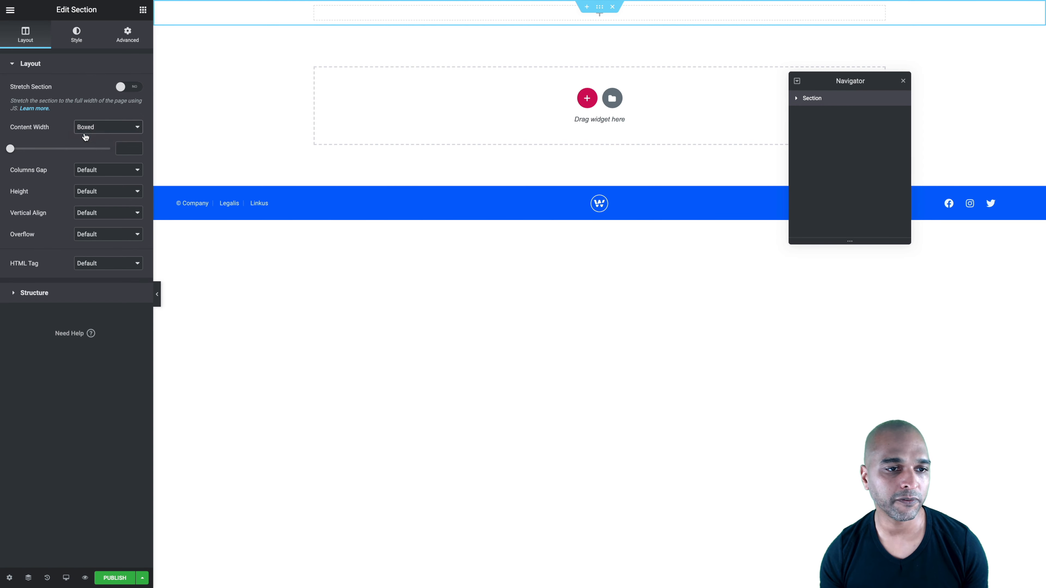
click(83, 149)
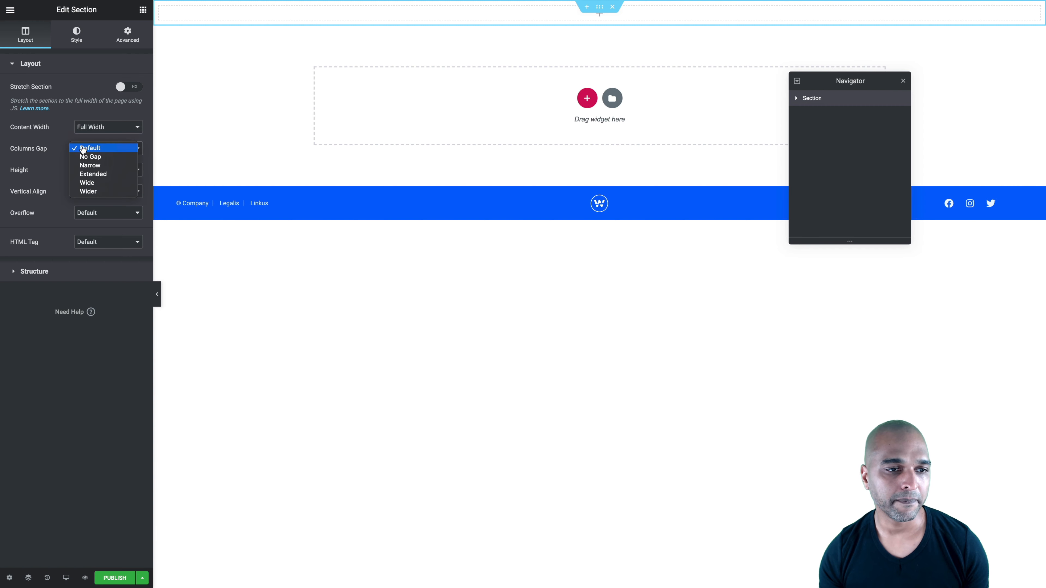
click(80, 156)
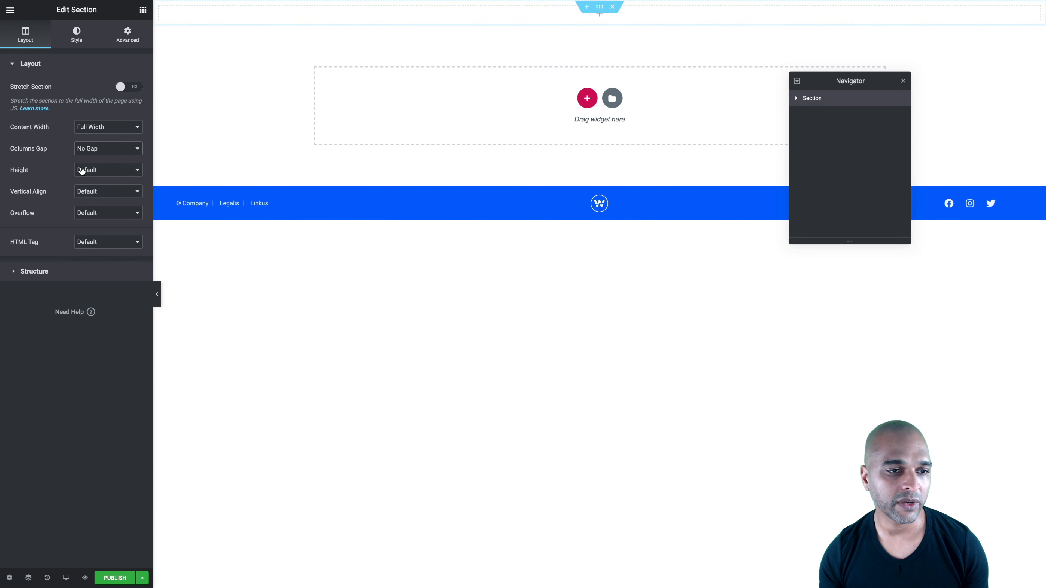
Give the section a minimum height of 100 VH
click(79, 171)
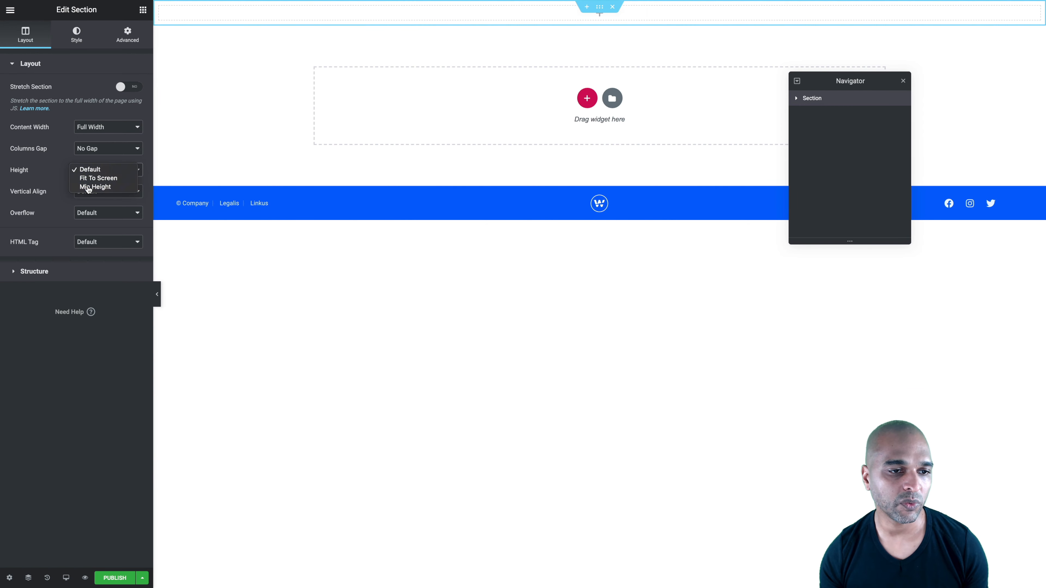
click(86, 187)
click(128, 191)
click(124, 209)
text(100)
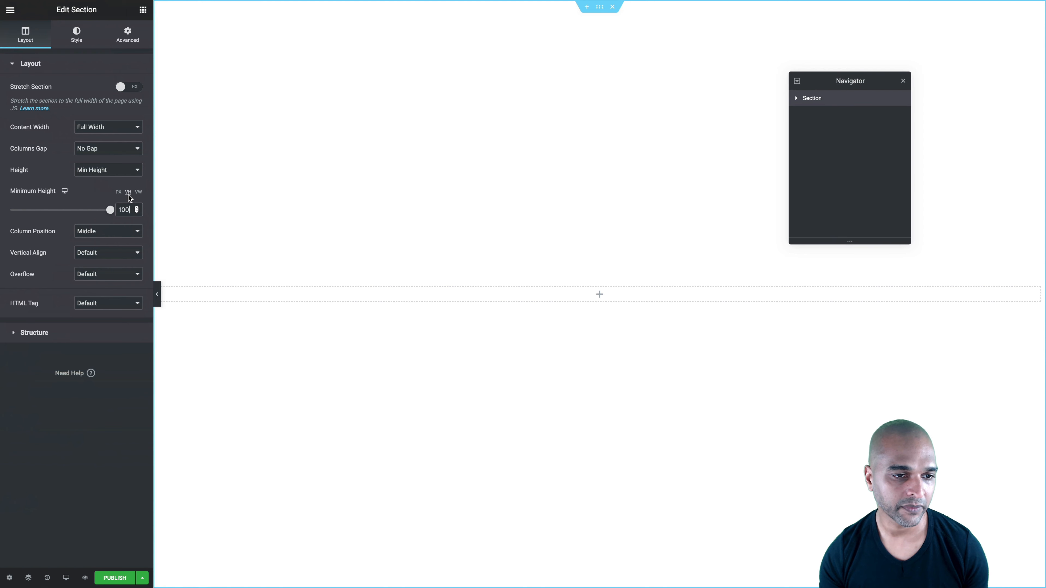
Set the section's column position to Stretch and its vertical alignment to Top
click(95, 233)
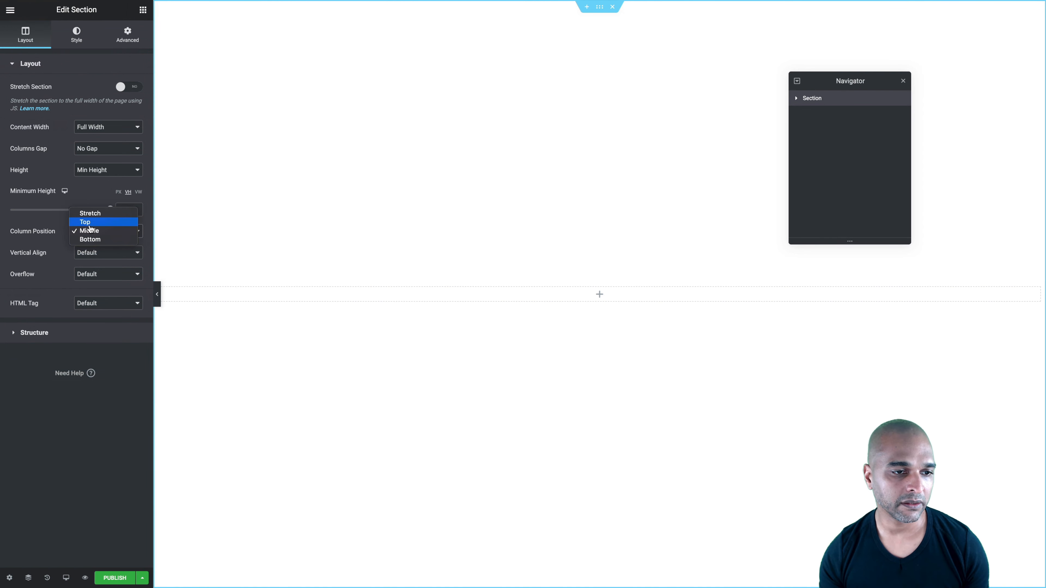
click(97, 216)
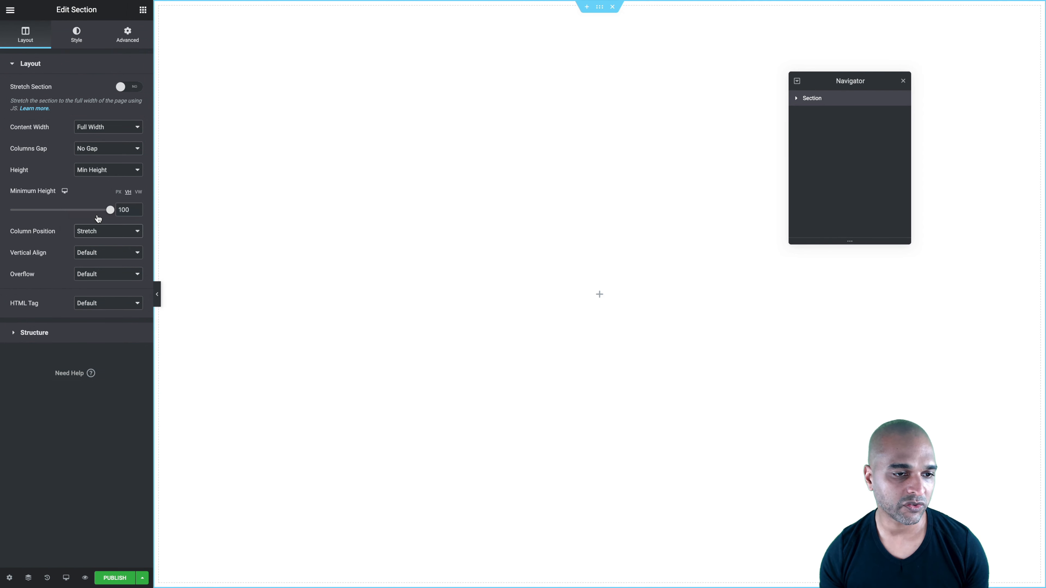
click(82, 252)
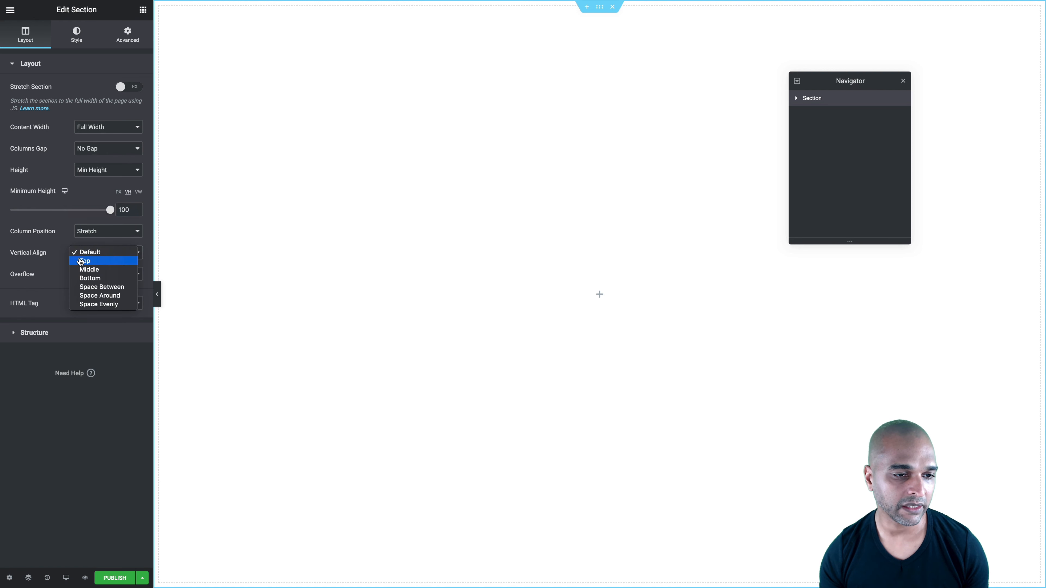
click(80, 262)
Unlink the section's margin and padding values and set them all to 0
click(30, 332)
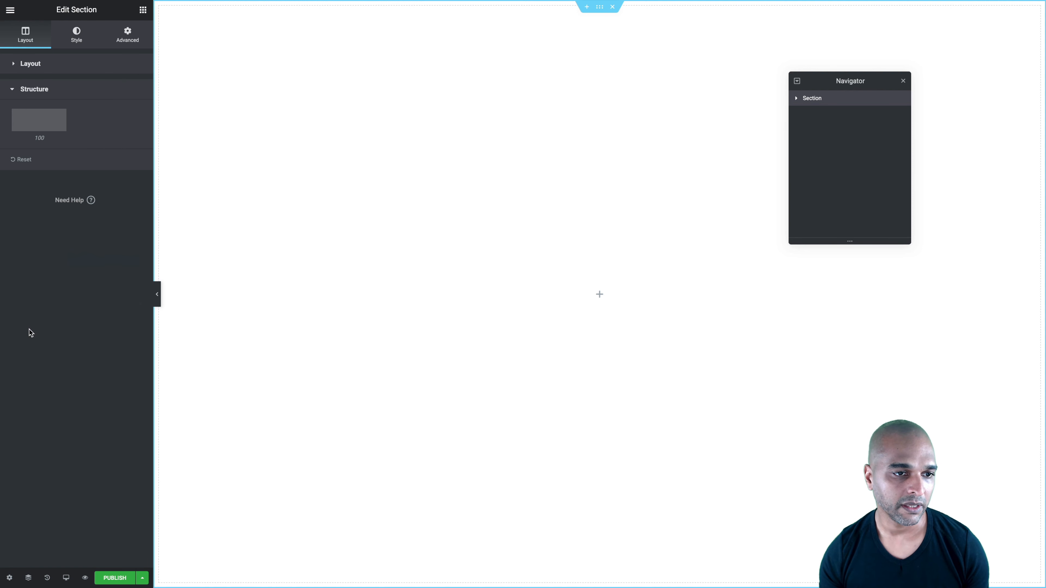
click(74, 36)
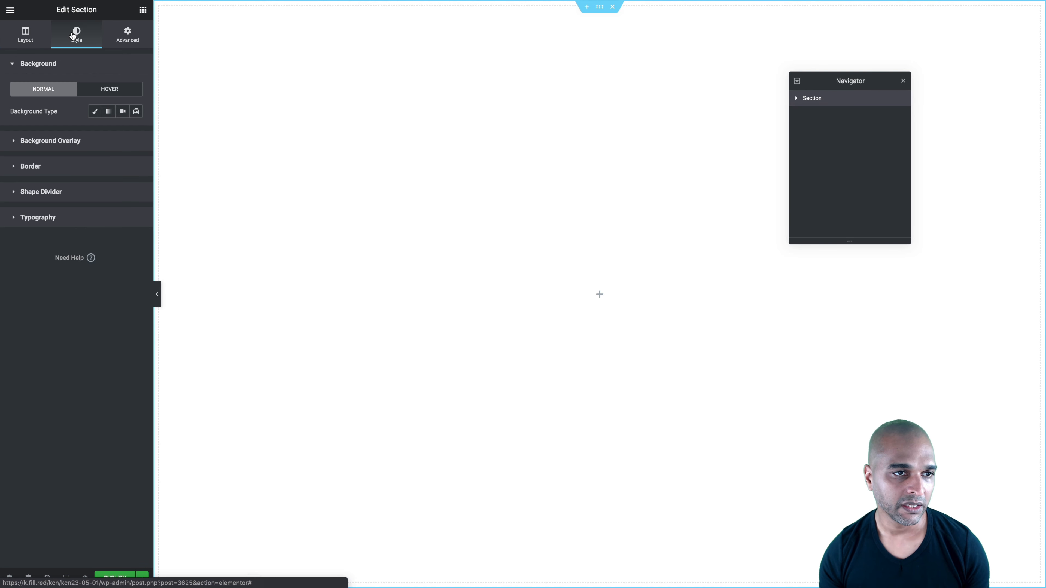
click(120, 41)
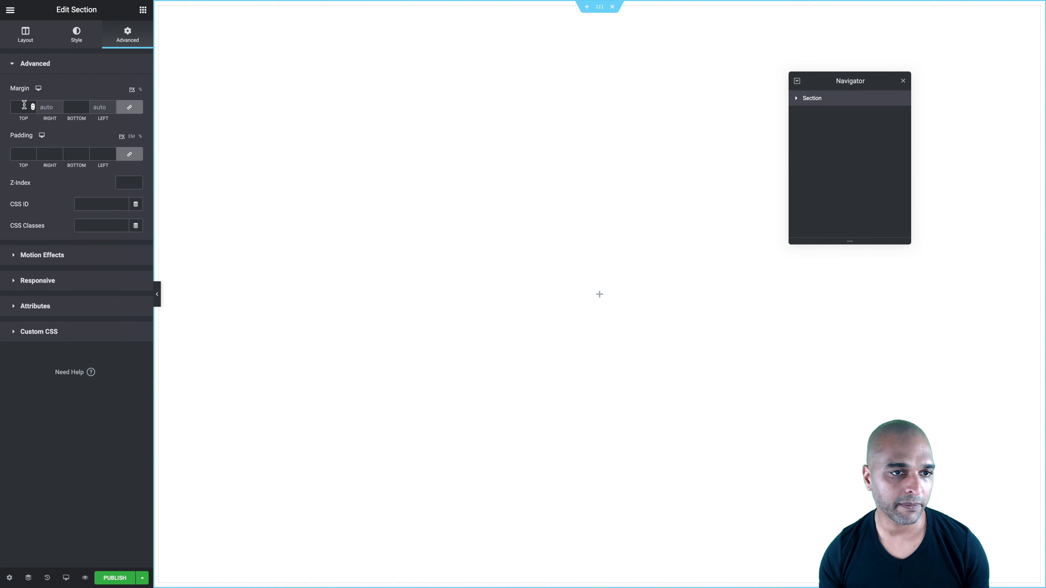
click(130, 109)
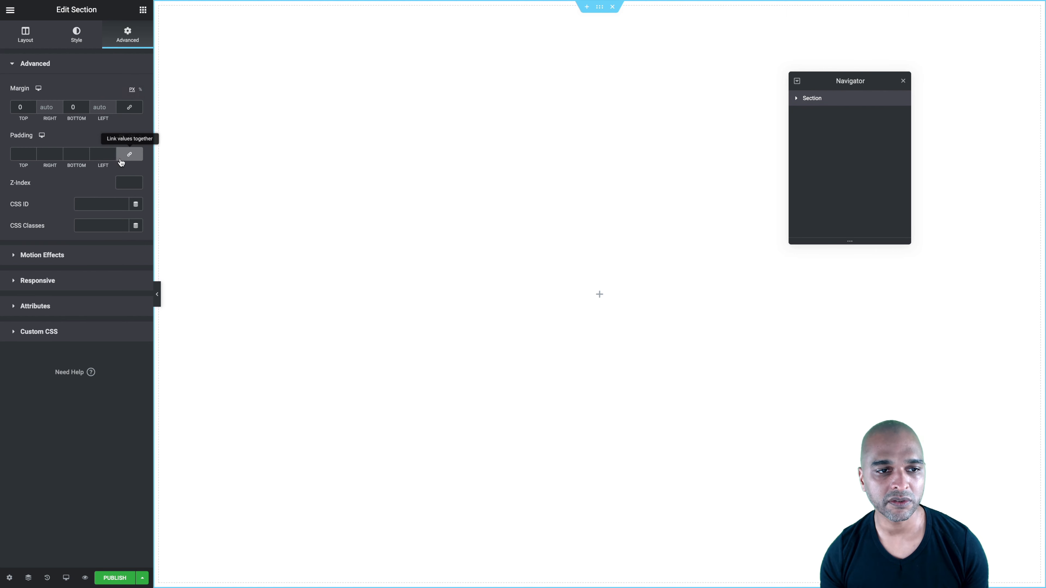
click(130, 154)
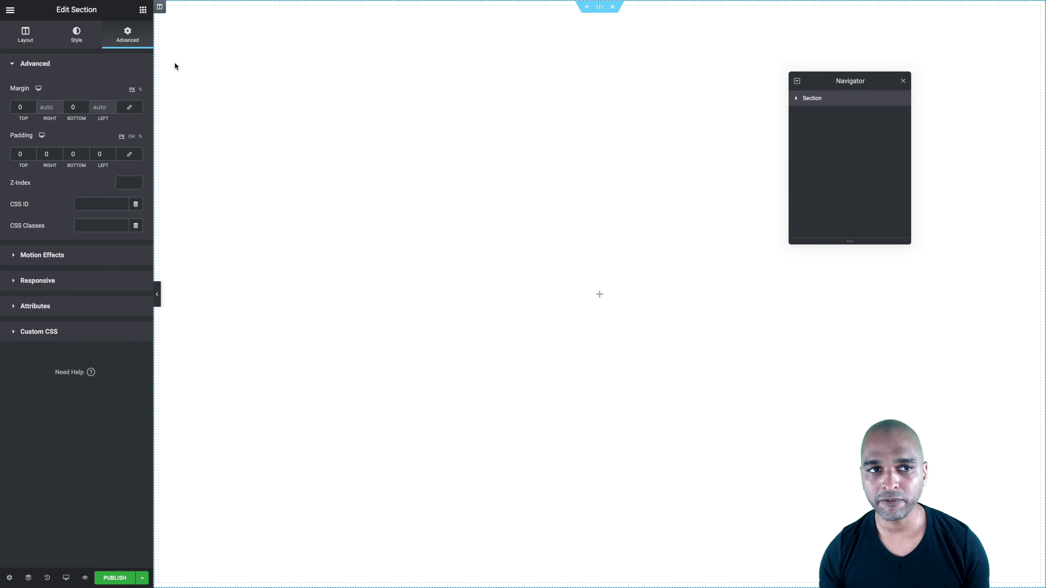
Select the section's column, unlink its margin and padding values and set them all to 0
click(160, 8)
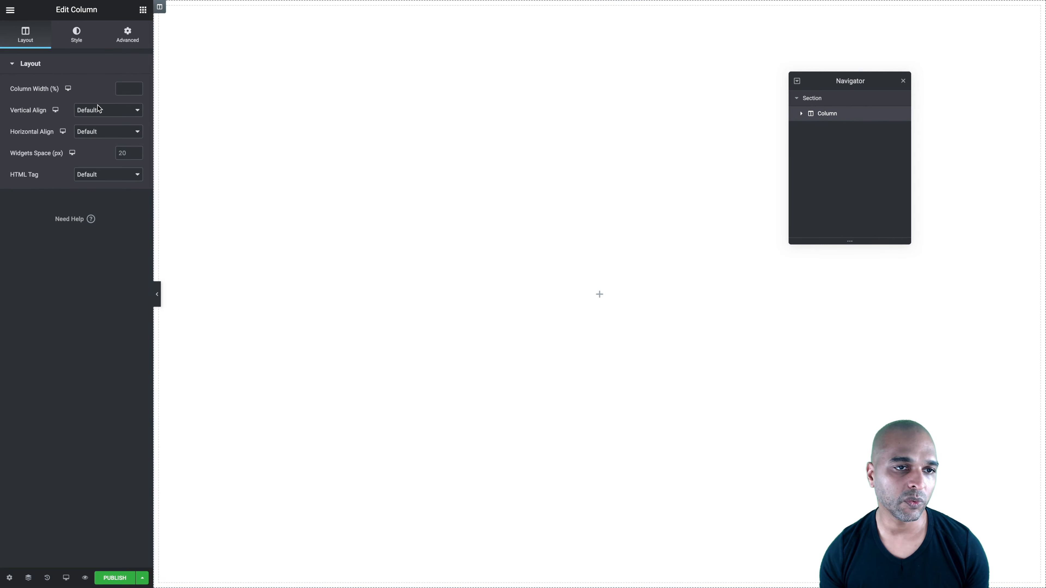
click(129, 33)
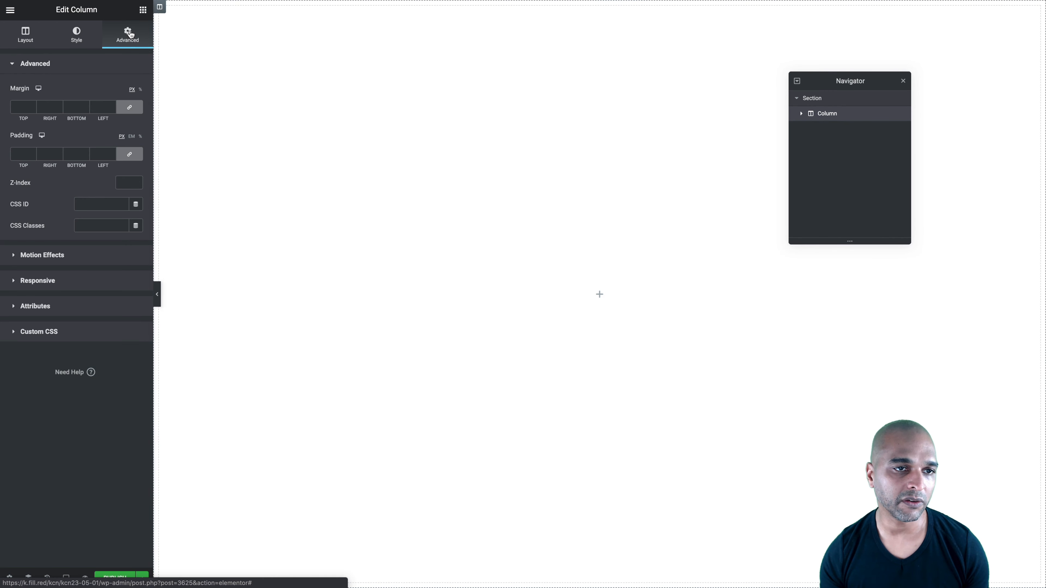
click(130, 107)
click(128, 154)
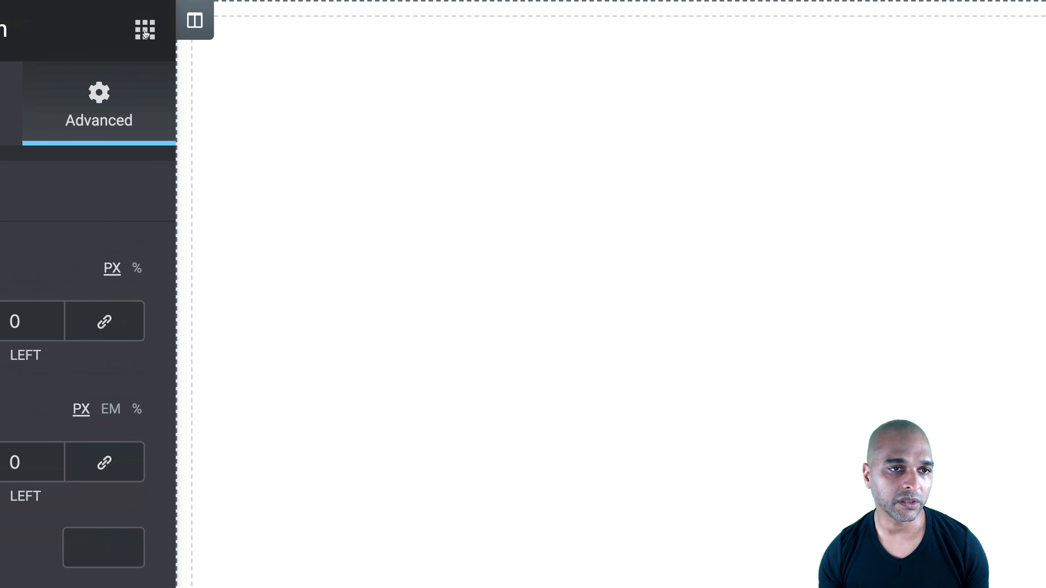
Find the Post Content widget and add it to the section's empty column
click(145, 33)
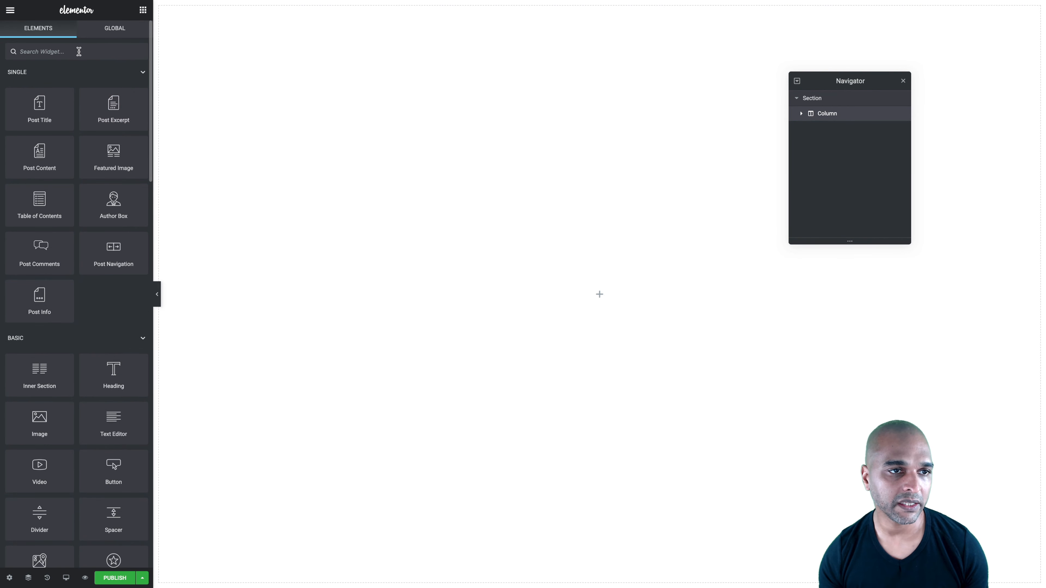
click(78, 52)
text(post con)
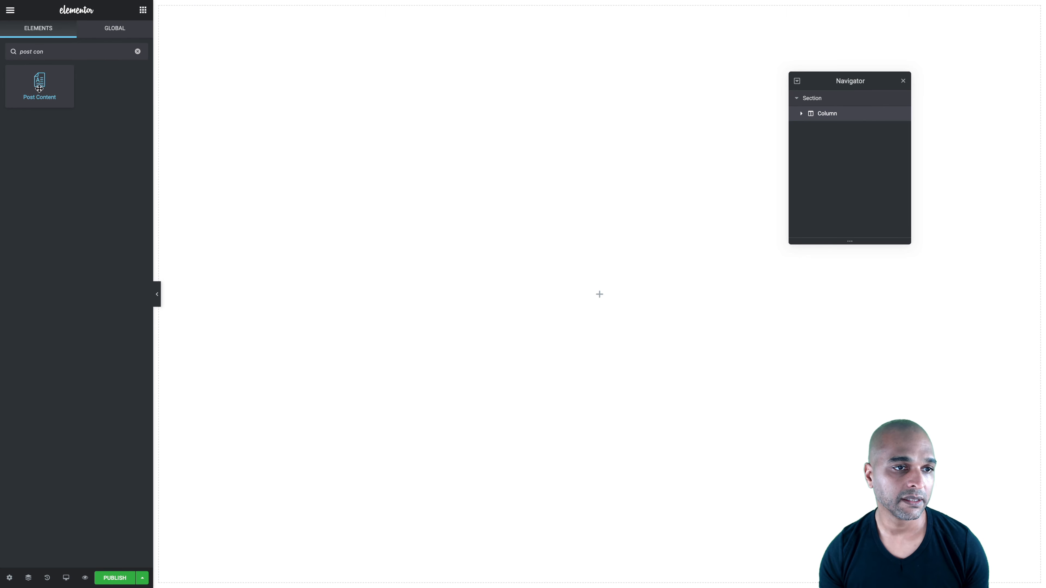
drag(46, 83, 543, 242)
drag(571, 307, 568, 307)
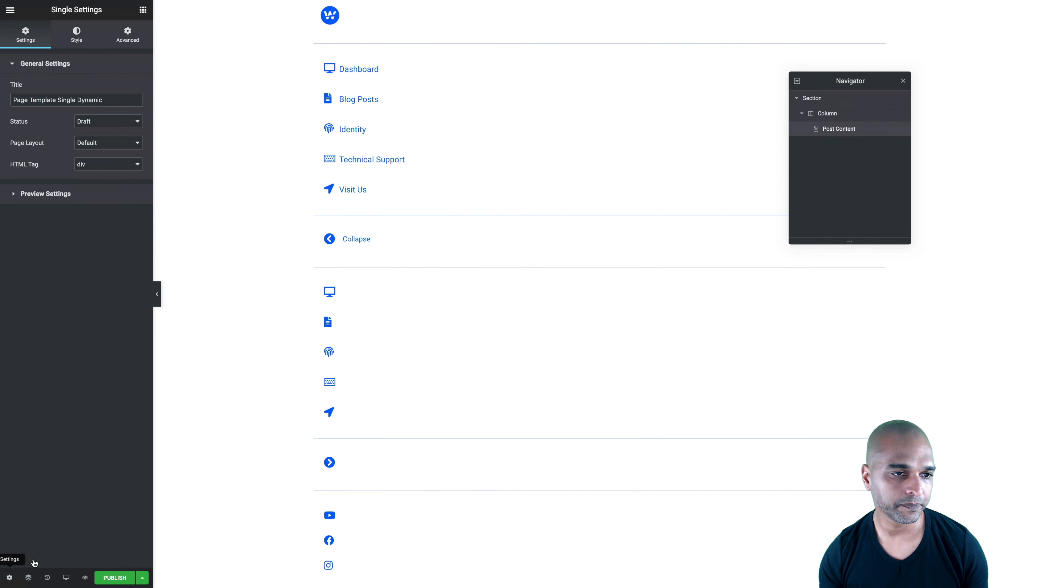
Set the template's preview settings to use the Home page as dynamic content and apply the preview
click(29, 195)
click(35, 153)
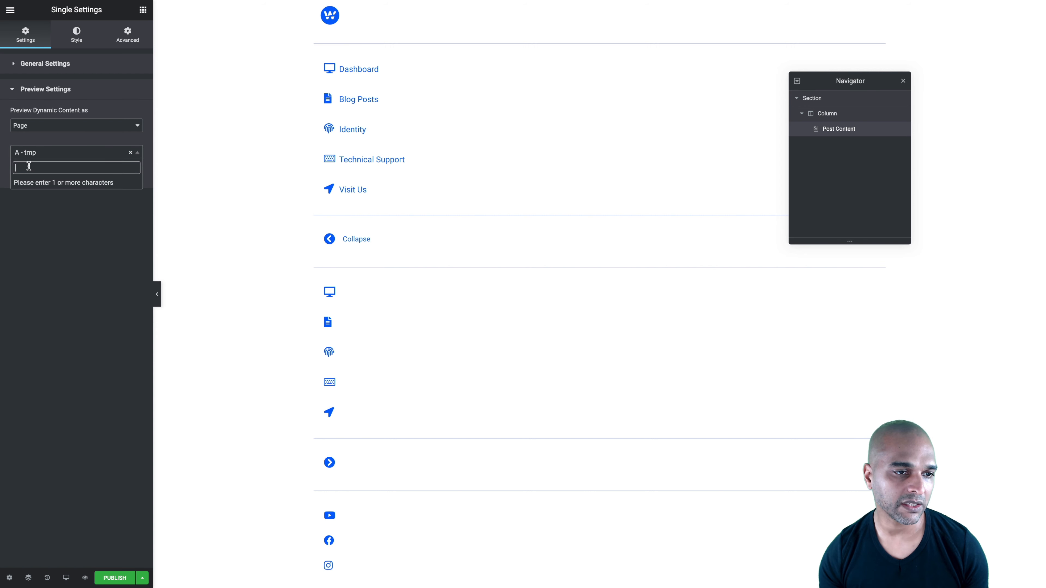
text(home)
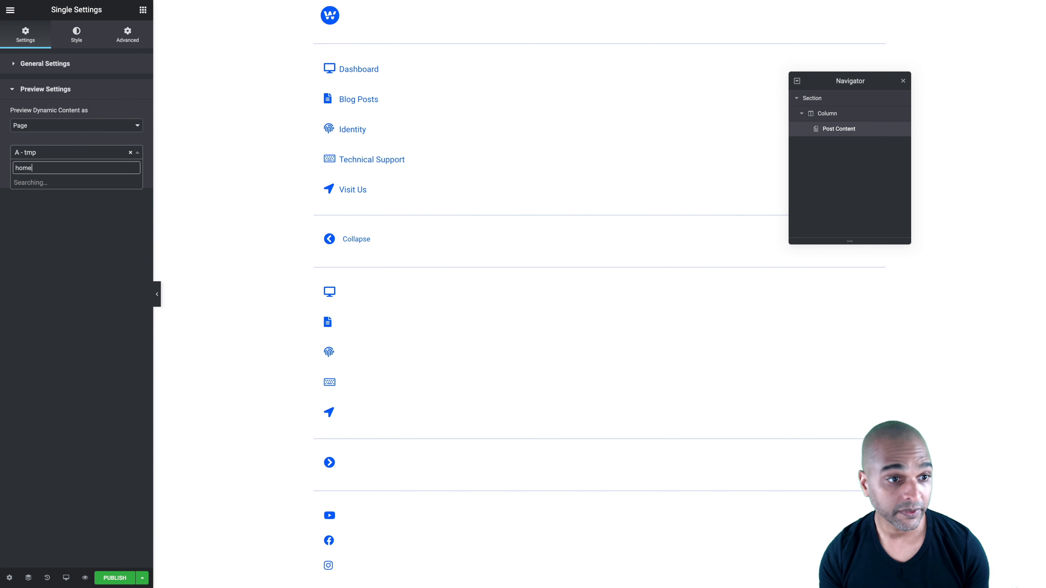
click(29, 184)
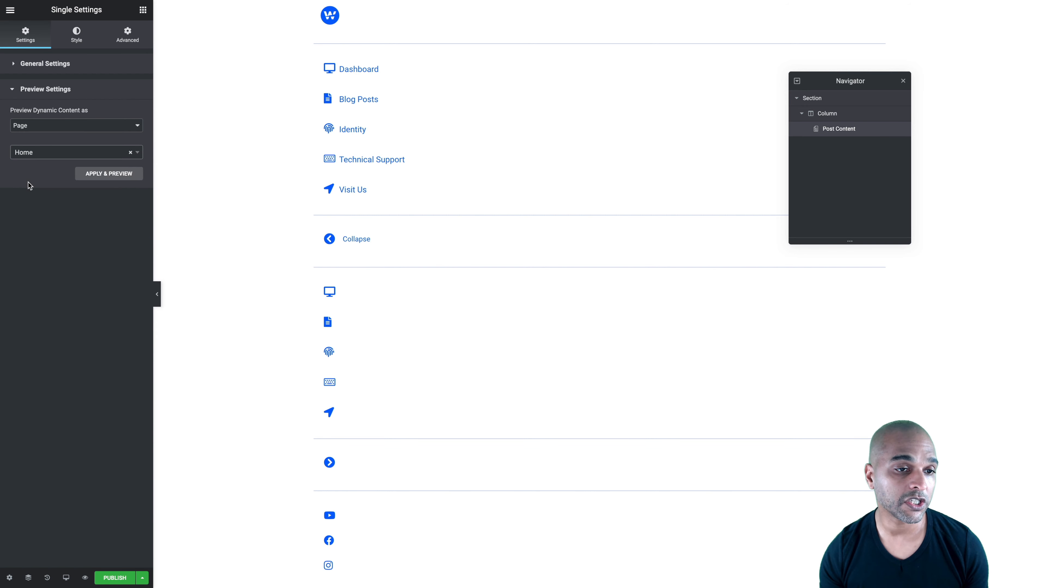
click(110, 175)
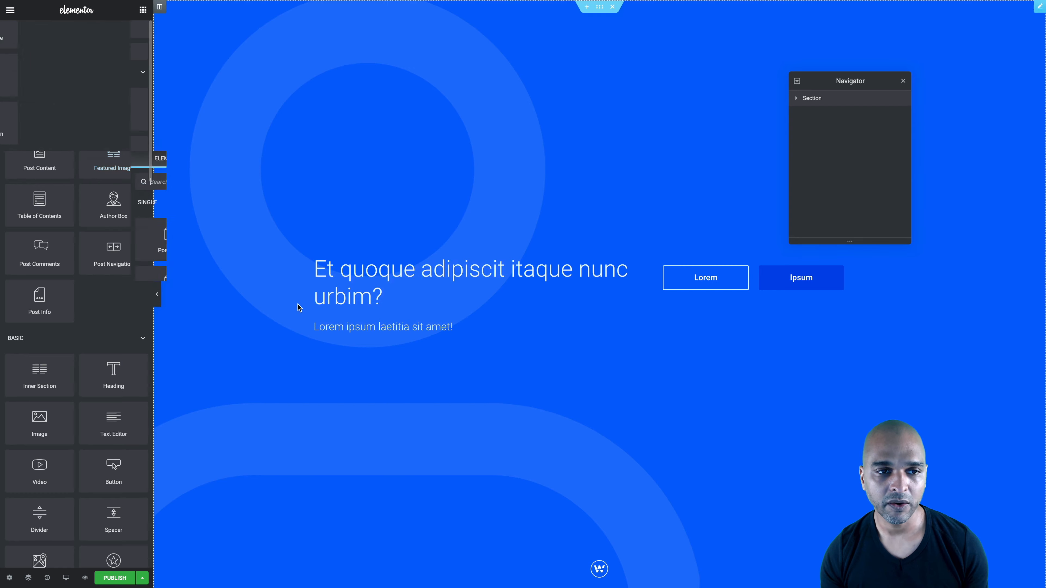
scroll(297, 304, down, 8)
scroll(298, 304, up, 8)
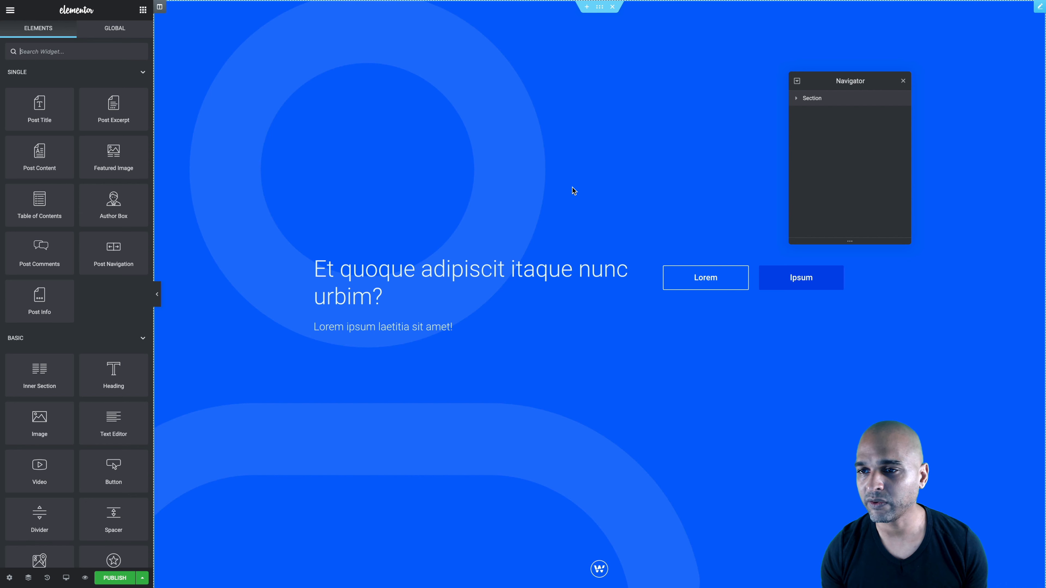
Select the template's section and set its CSS ID to mynav-main
click(815, 99)
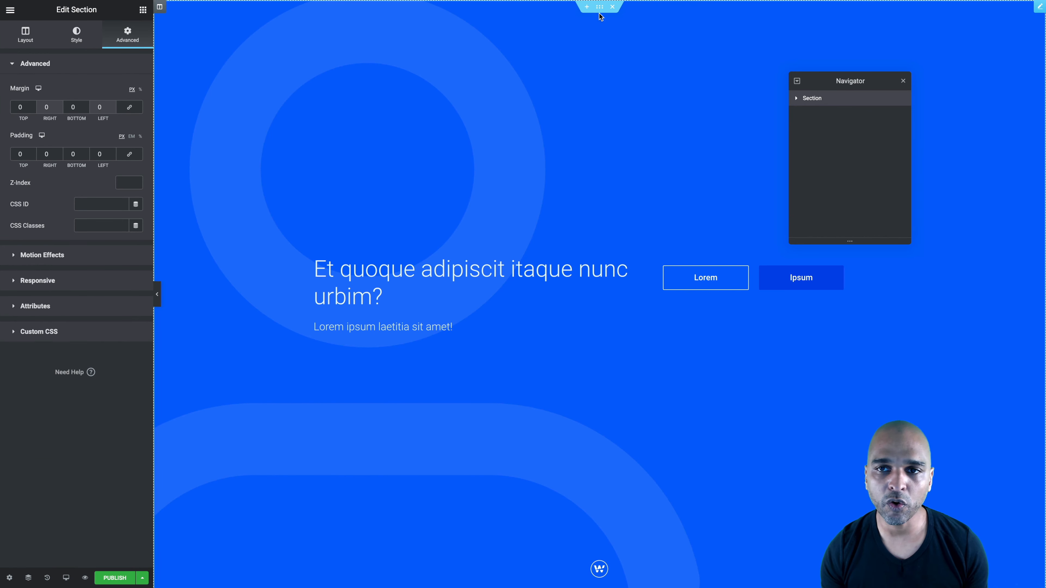
click(92, 206)
text(mynav-main)
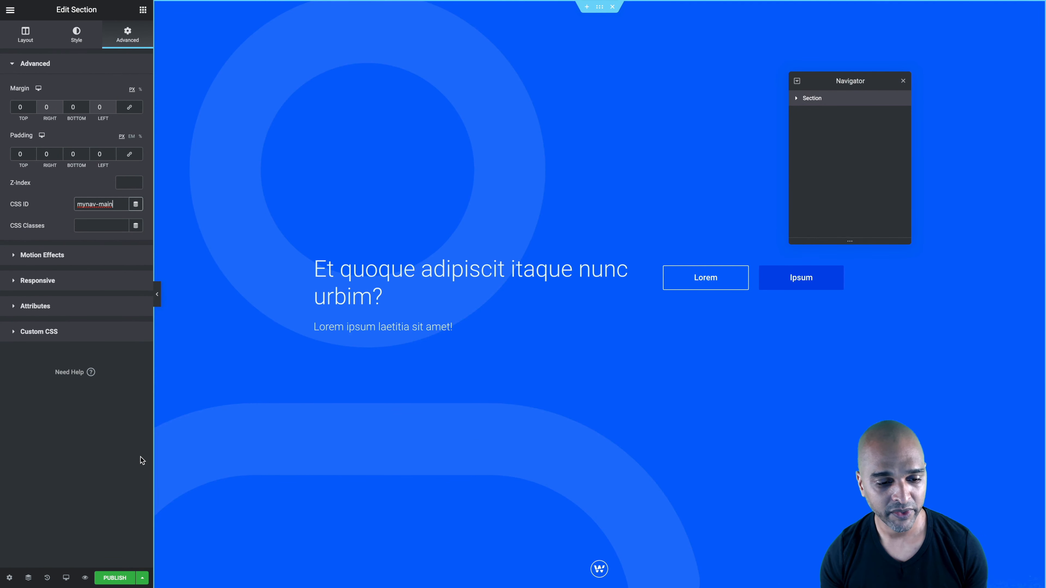
Start publishing the template and add a second display condition that includes all Posts
click(117, 577)
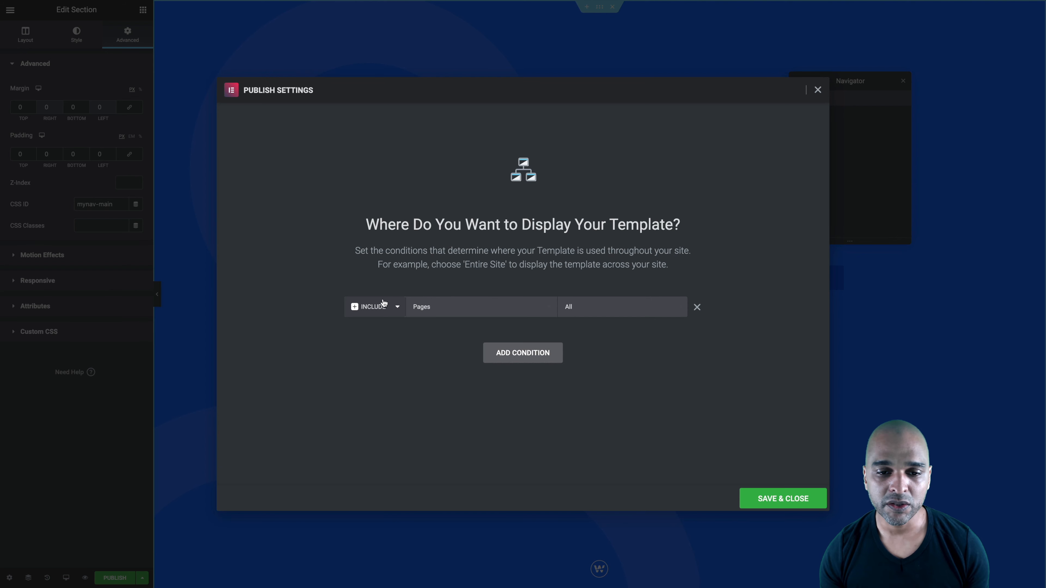
click(513, 360)
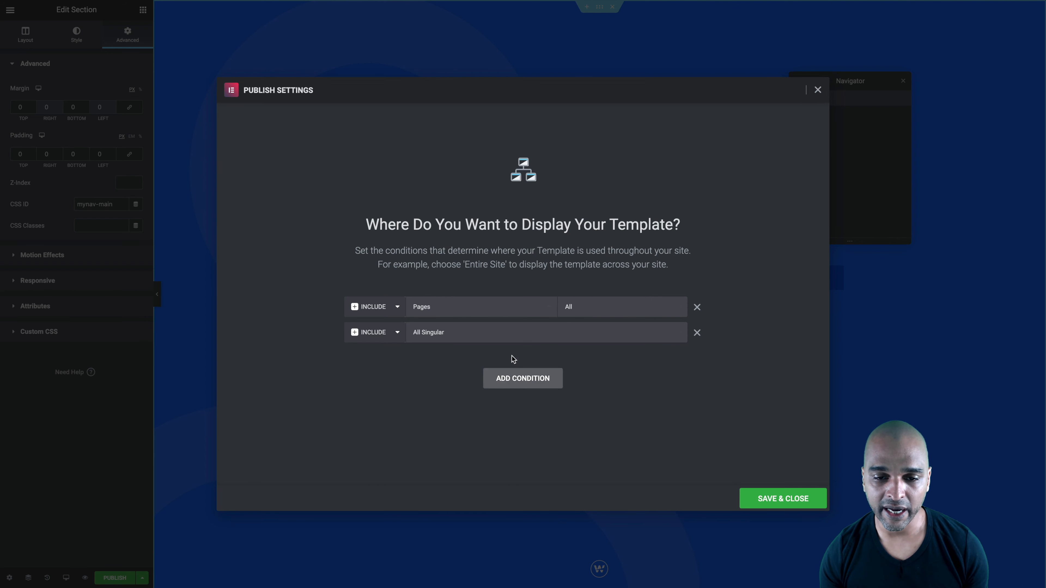
click(412, 335)
click(426, 359)
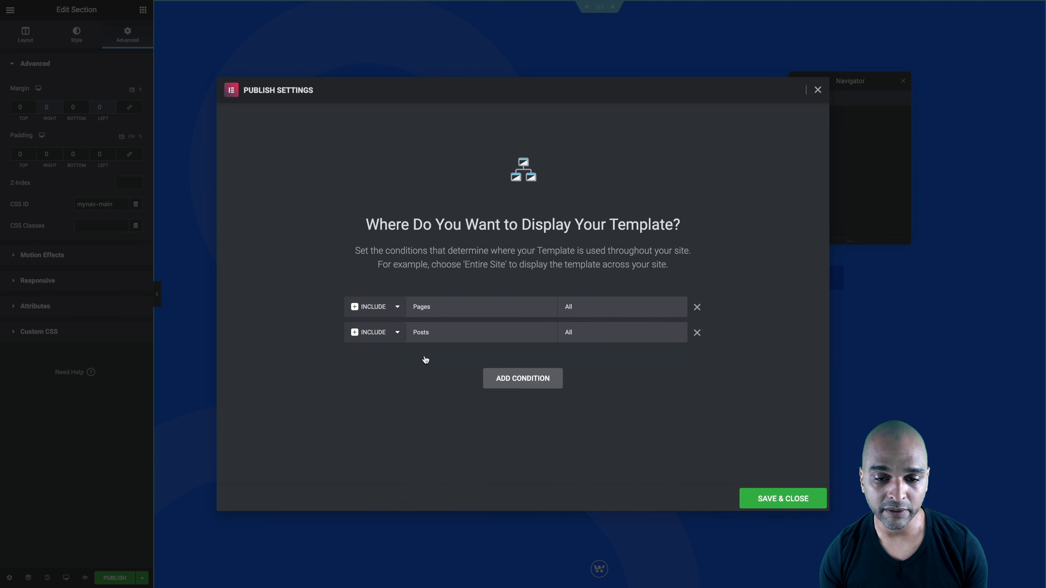
click(488, 373)
click(415, 365)
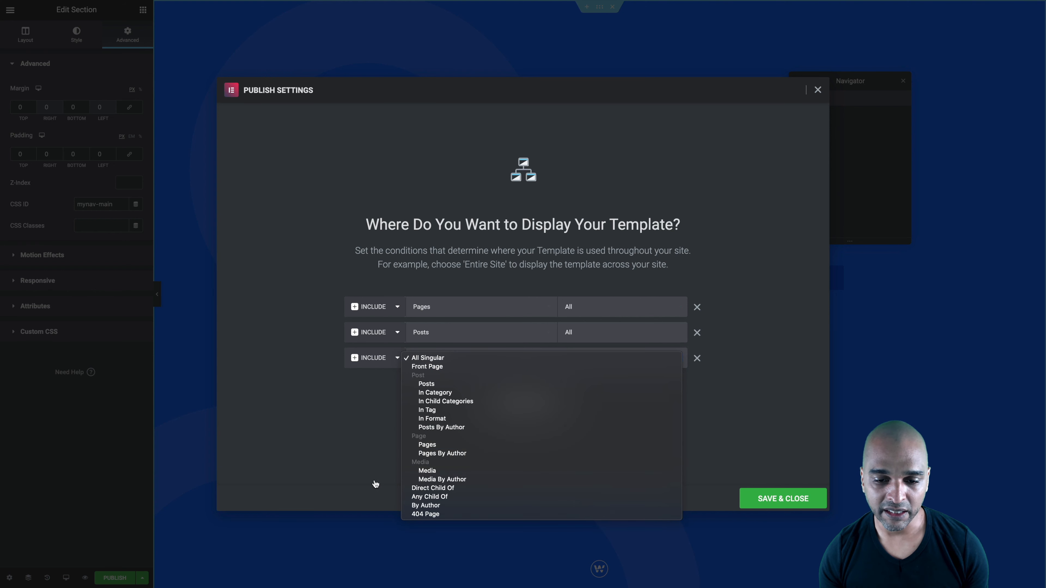
click(355, 416)
click(696, 359)
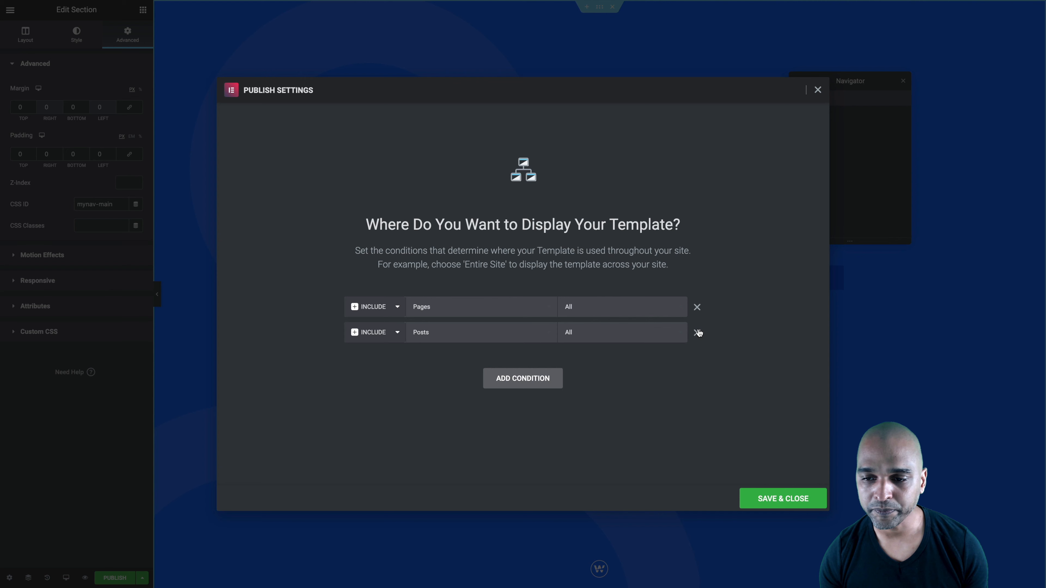
Publish the template with the display conditions Pages: All and Posts: All
click(419, 337)
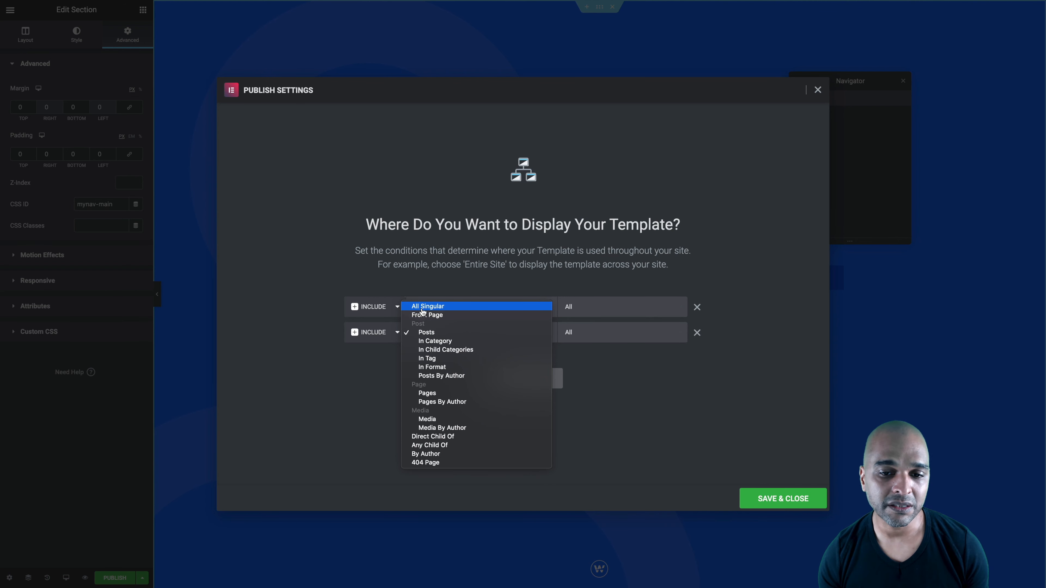
click(356, 396)
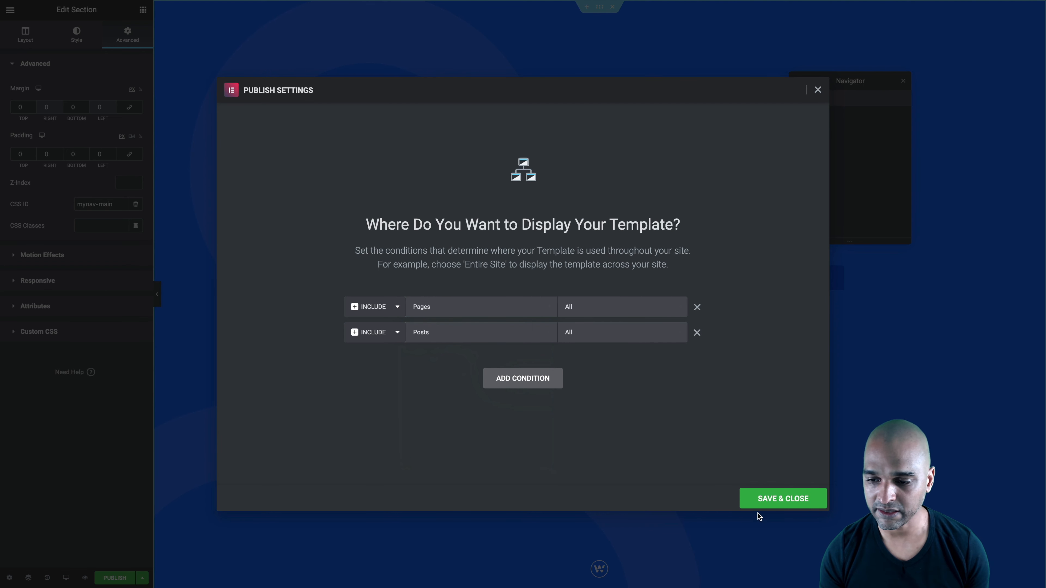
click(782, 499)
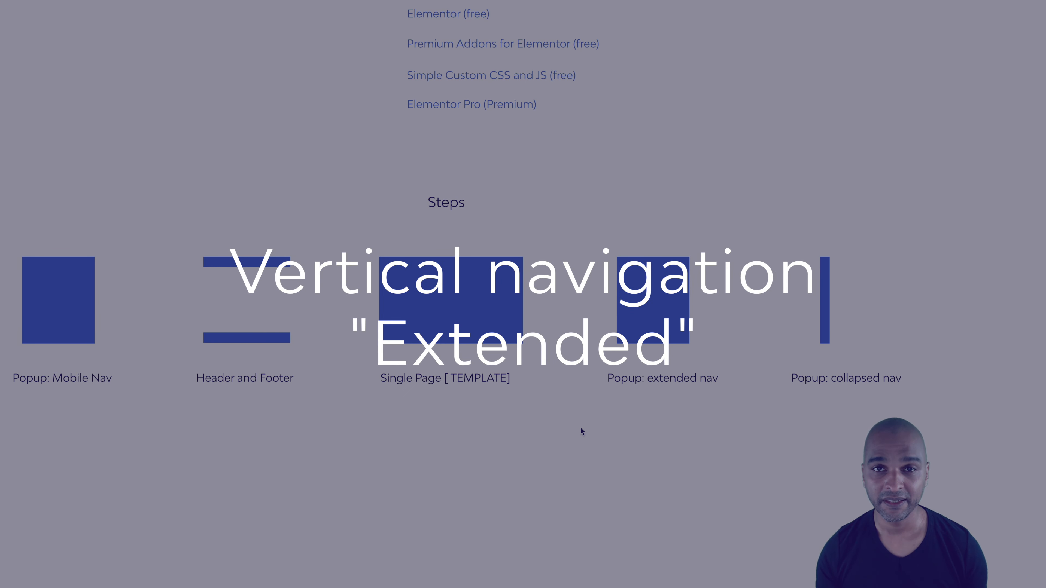
scroll(632, 409, up, 5)
scroll(770, 417, right, 3)
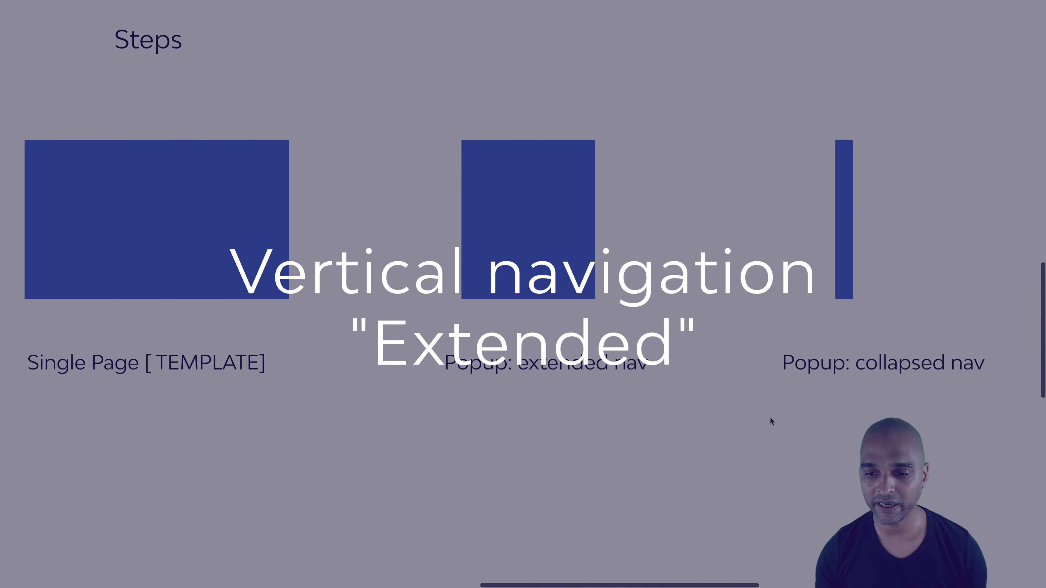
scroll(769, 416, right, 4)
scroll(664, 400, up, 3)
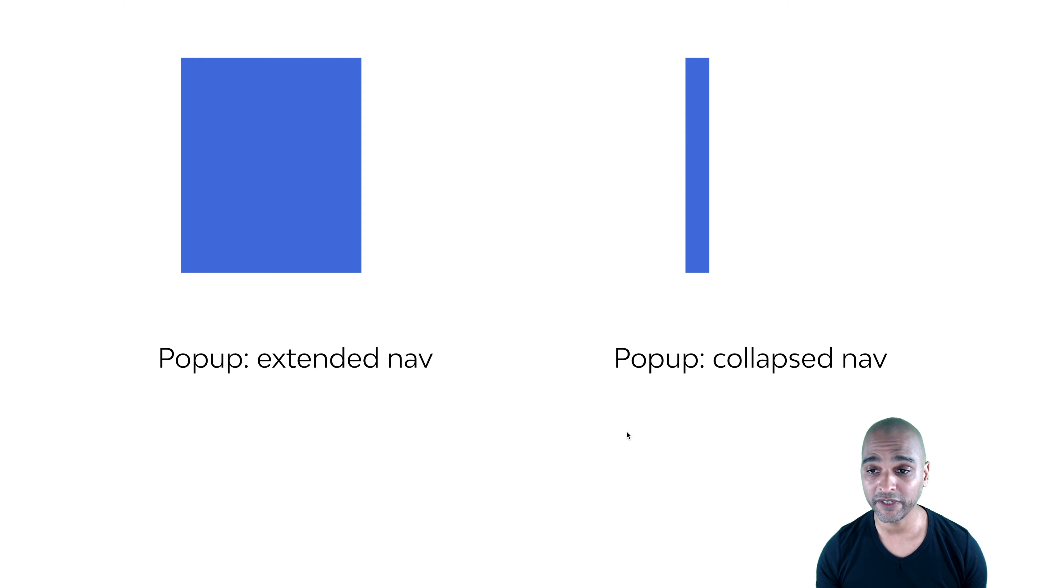
Switch to the WordPress admin and open the template "Popup: Extended Vertical Menu Icons" for editing in Elementor
key(ctrl+Right)
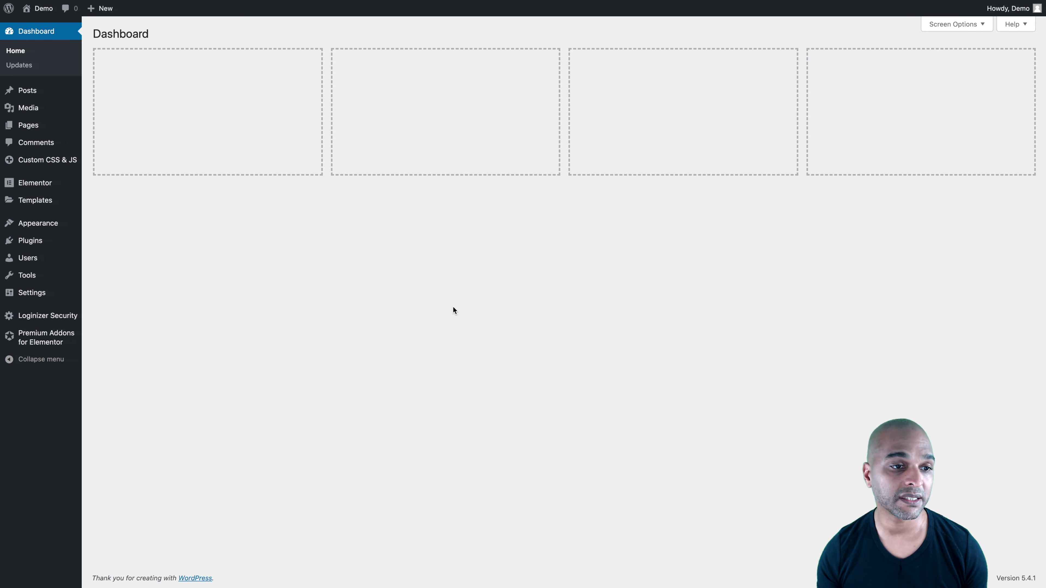
mouse_move(45, 200)
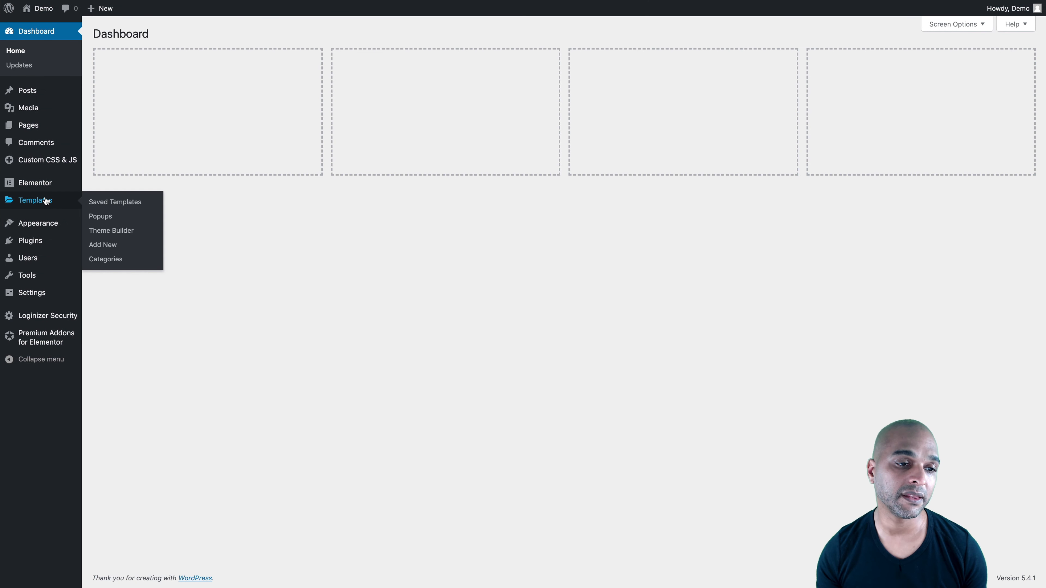
click(102, 219)
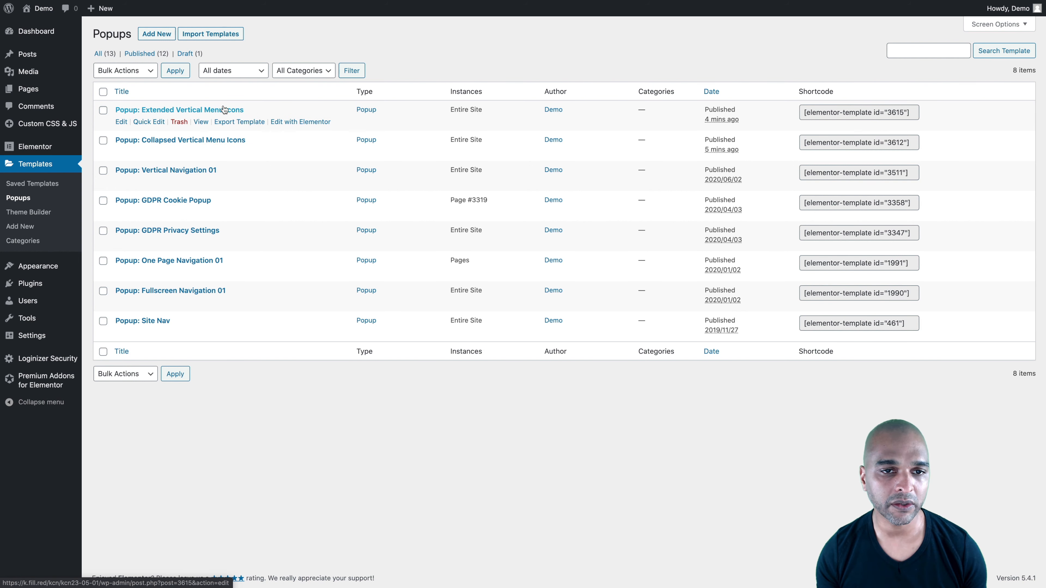
click(288, 123)
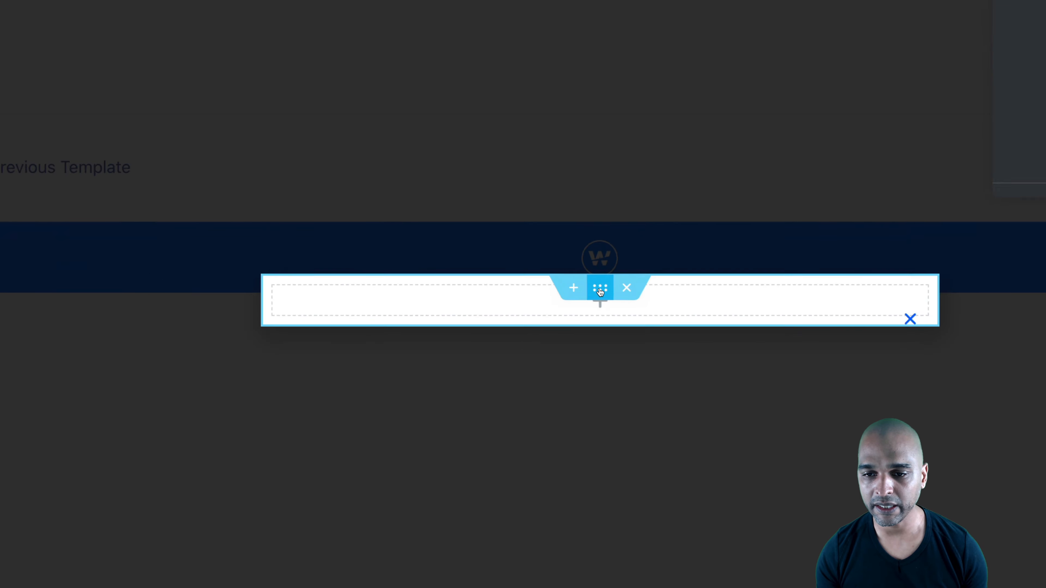
Give the popup's section a minimum height of 100 VH
click(600, 288)
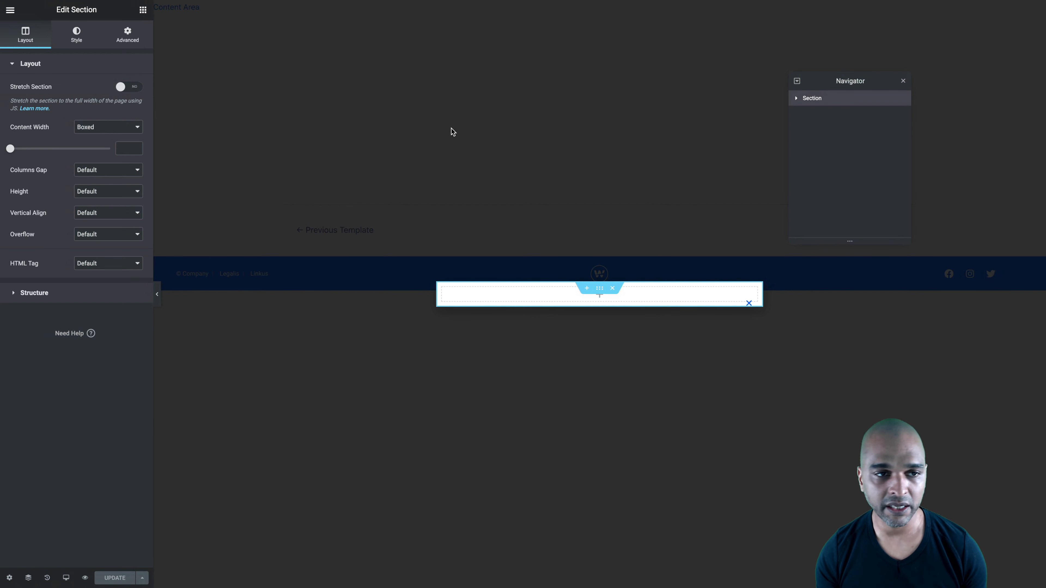
click(88, 189)
click(88, 208)
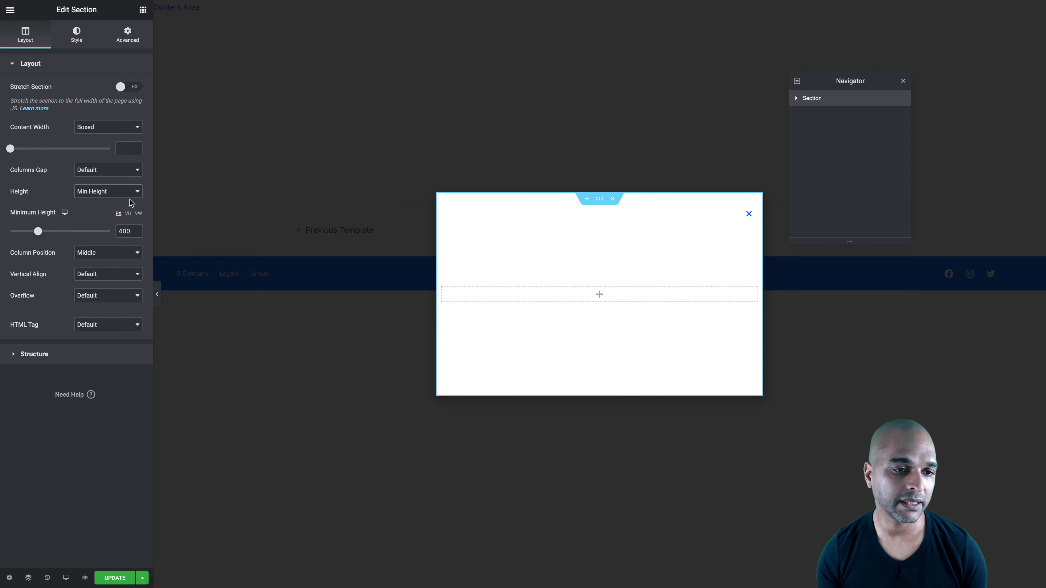
click(128, 213)
click(131, 230)
text(10)
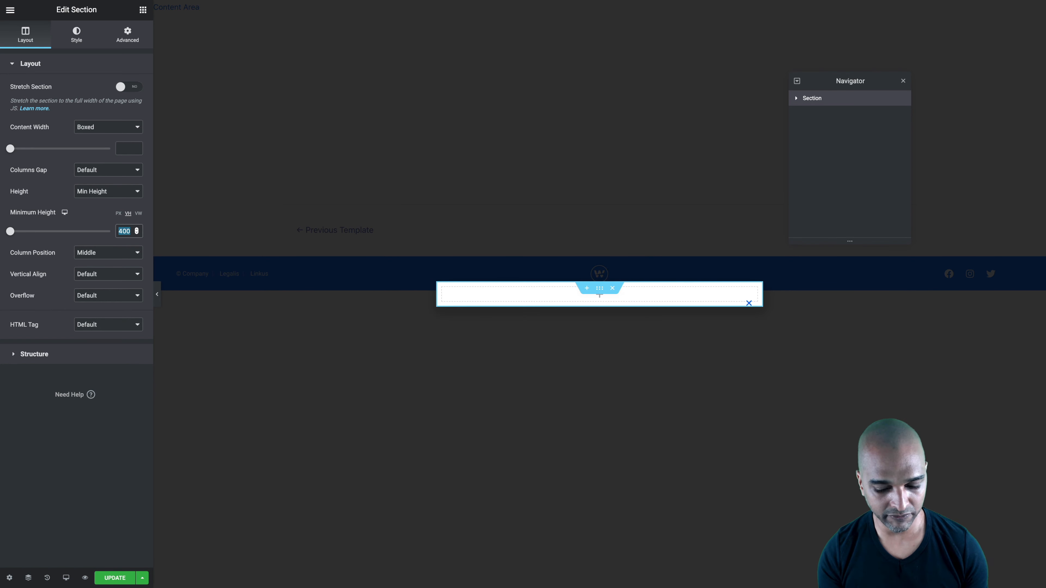
text(0)
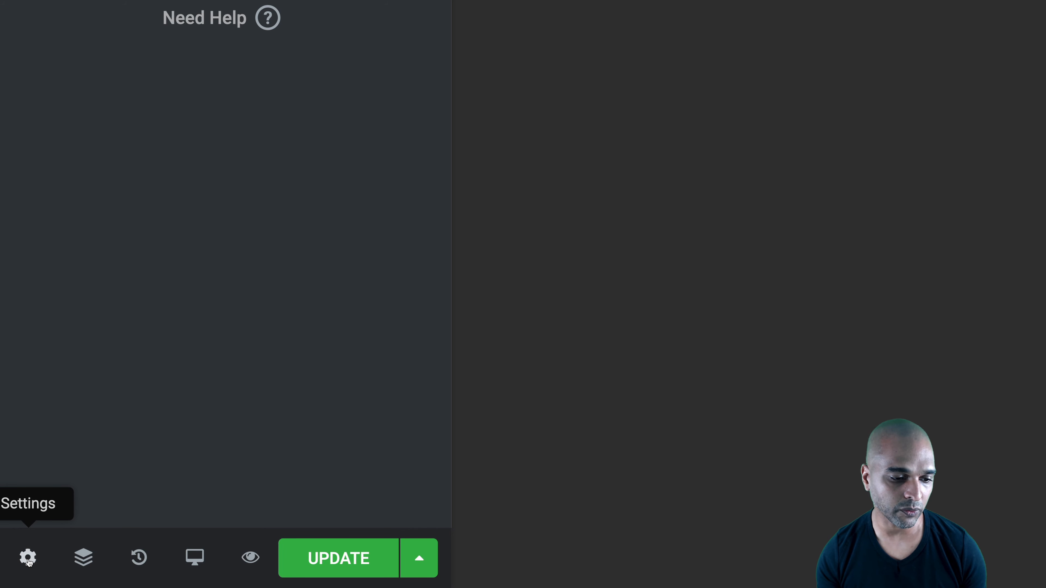
Open the popup's settings and set its width to 300 px
click(28, 559)
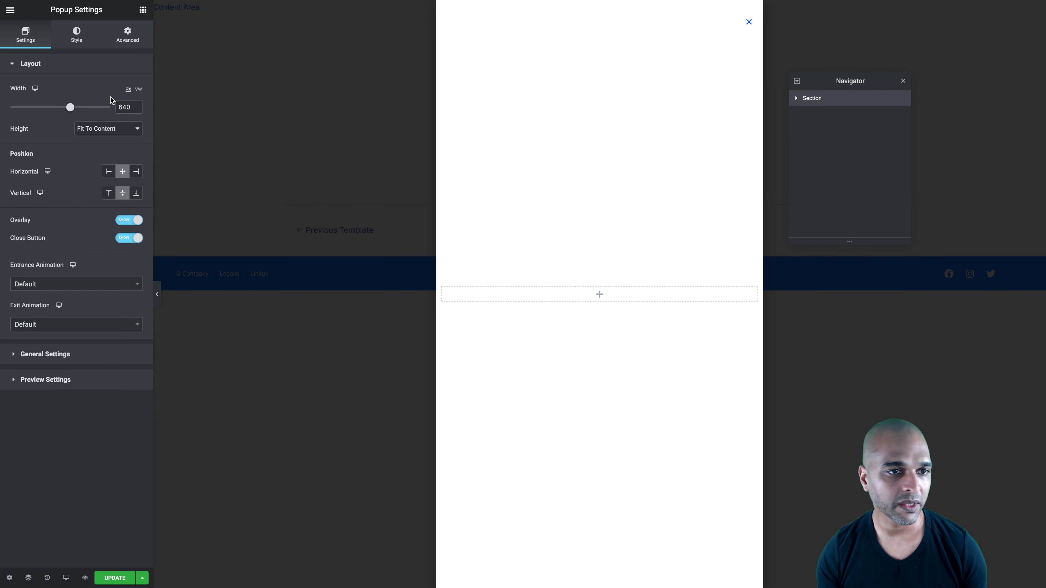
double_click(123, 103)
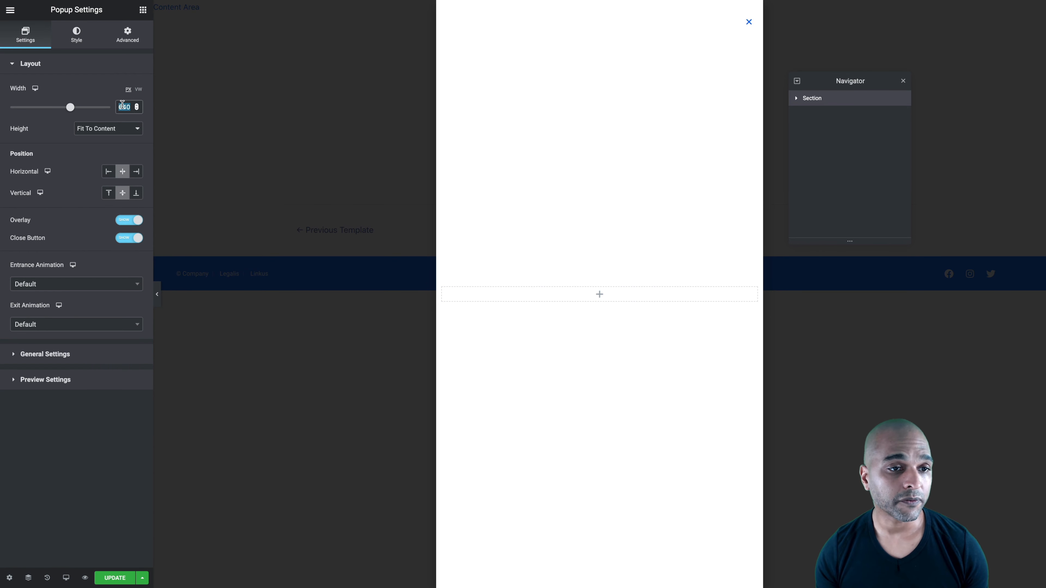
text(300)
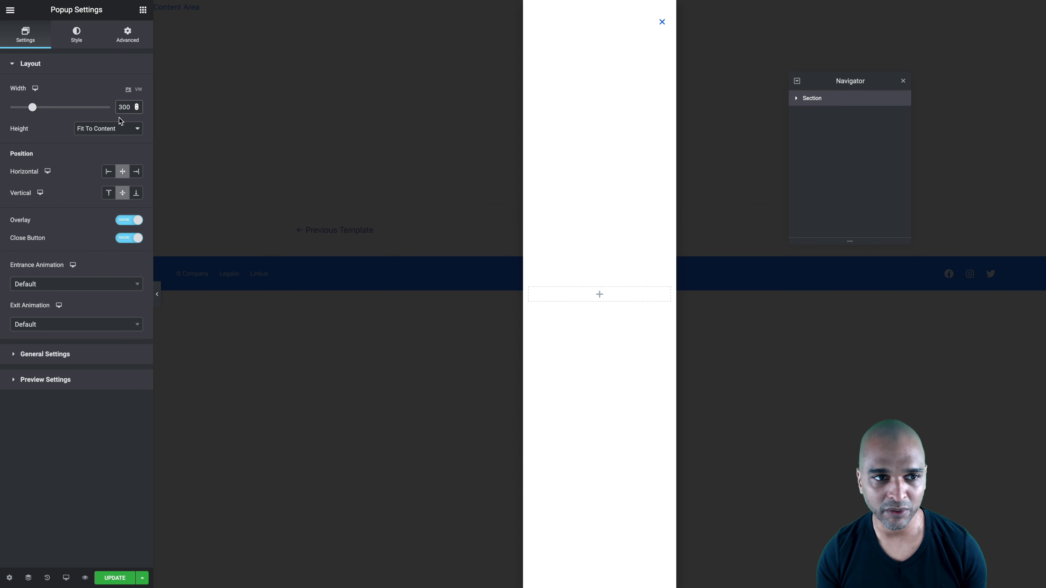
Give the popup a custom height of 100 VH and set its horizontal position to Left
click(86, 128)
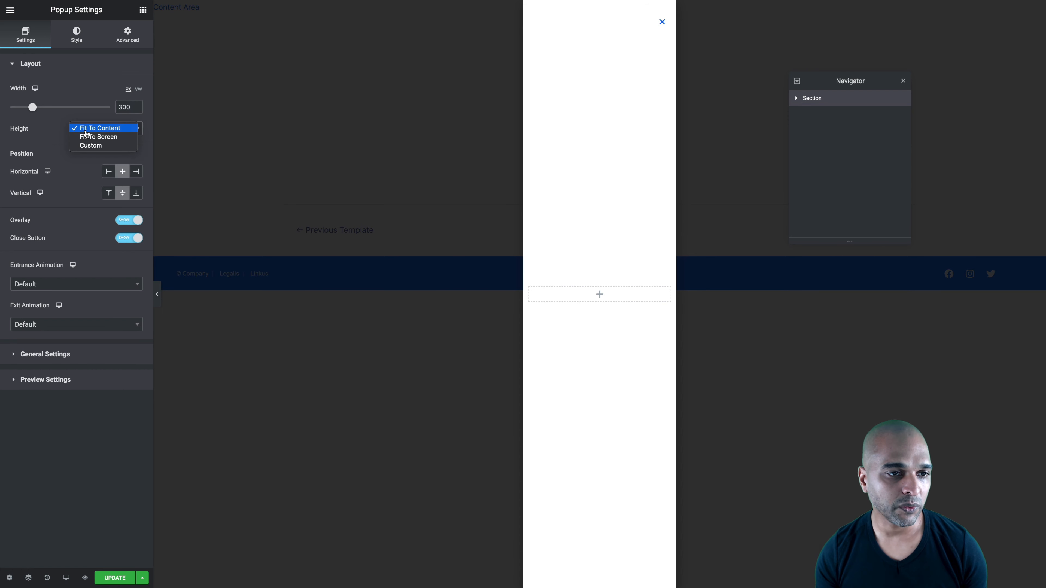
key(Escape)
click(139, 150)
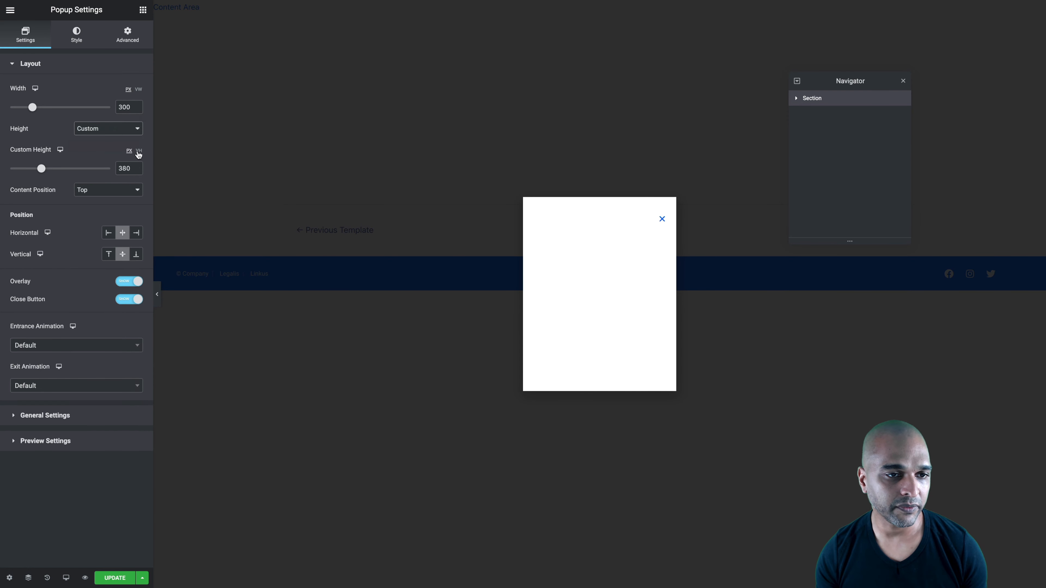
double_click(124, 169)
text(100)
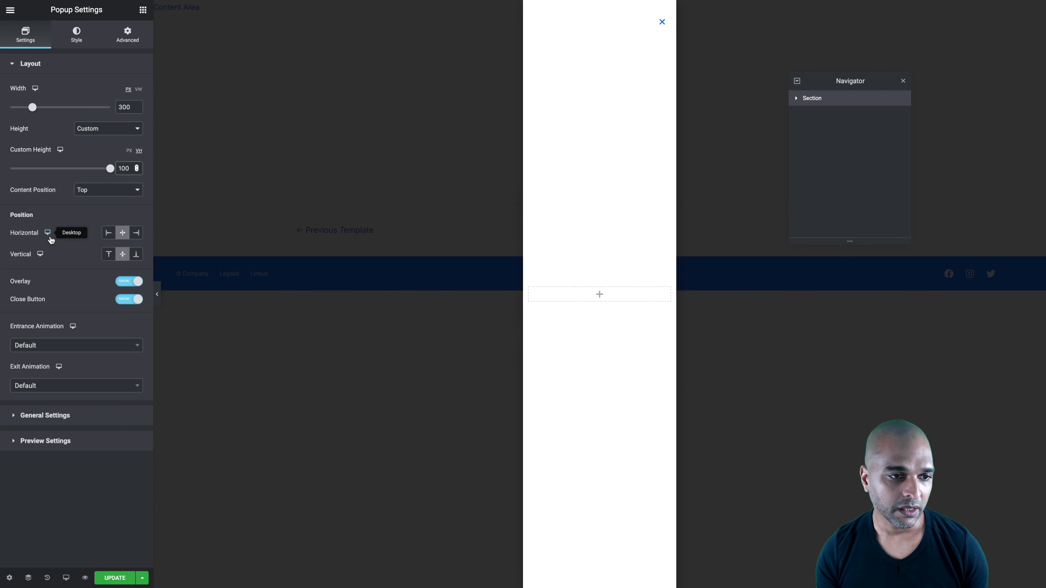
click(108, 234)
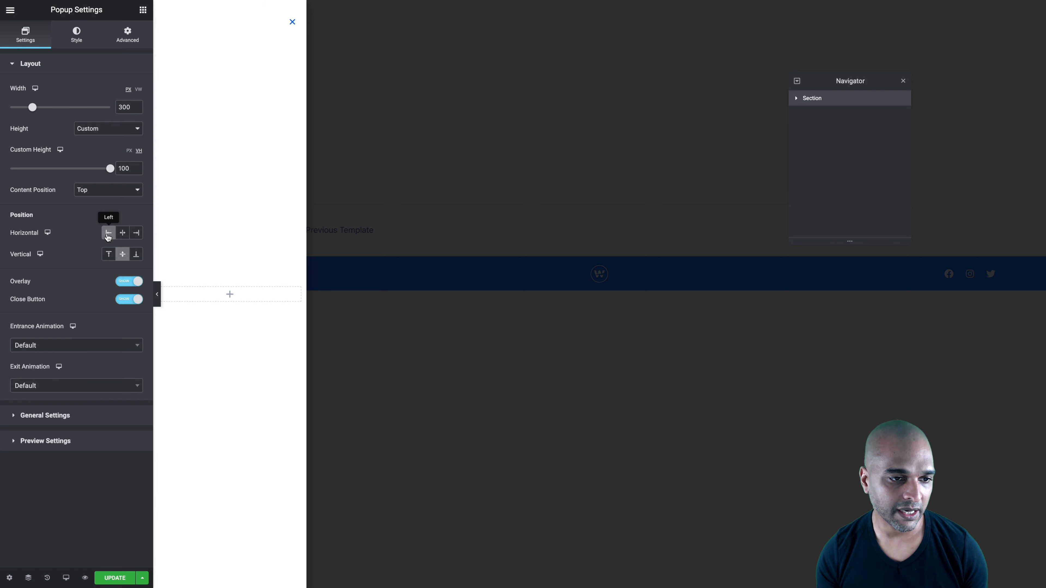
Hide the popup's overlay and close button, and set its entrance and exit animations to None with a 0-second duration
click(131, 284)
click(124, 303)
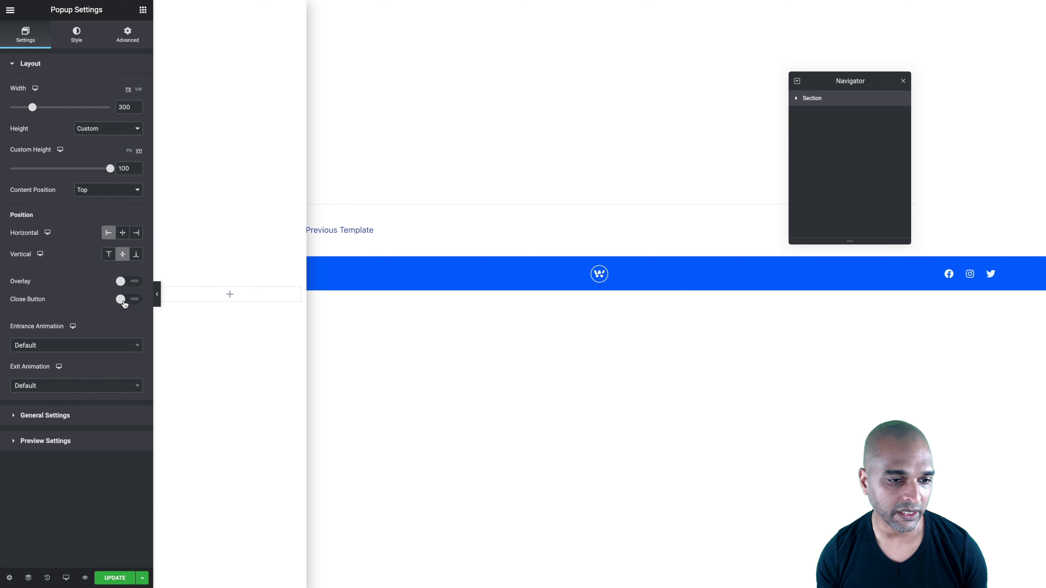
click(53, 346)
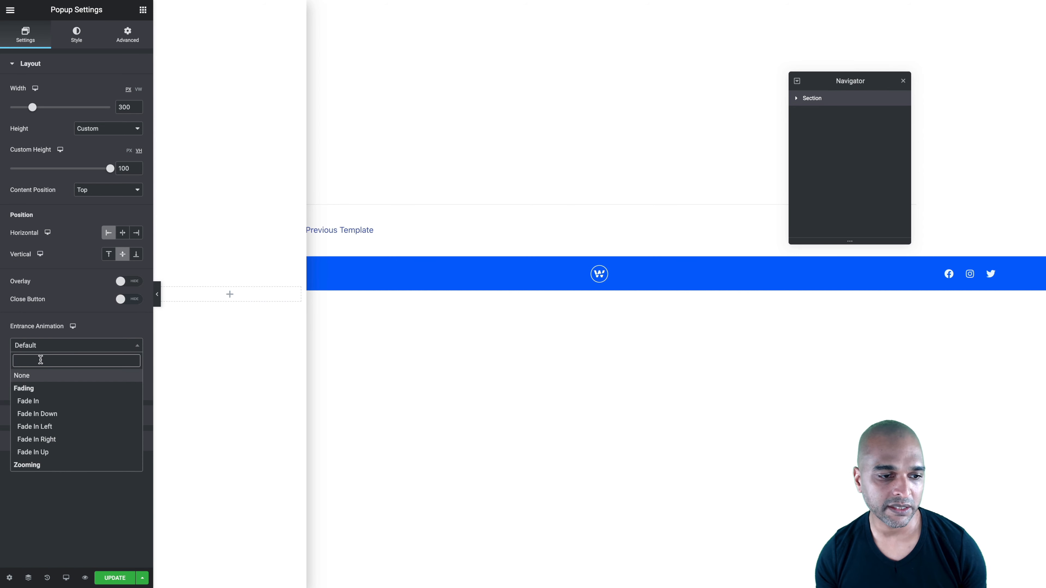
click(22, 376)
click(33, 385)
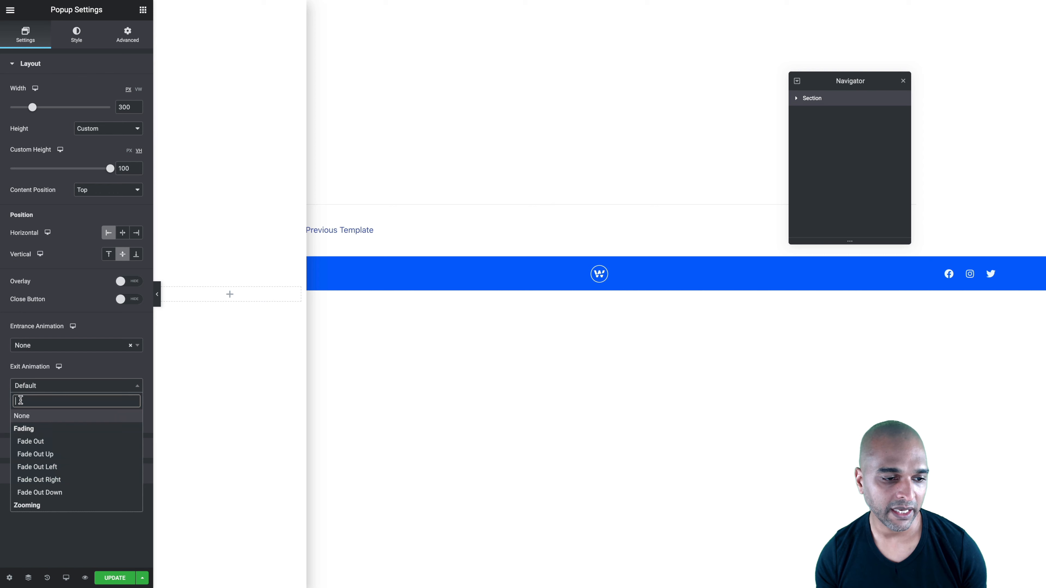
click(22, 416)
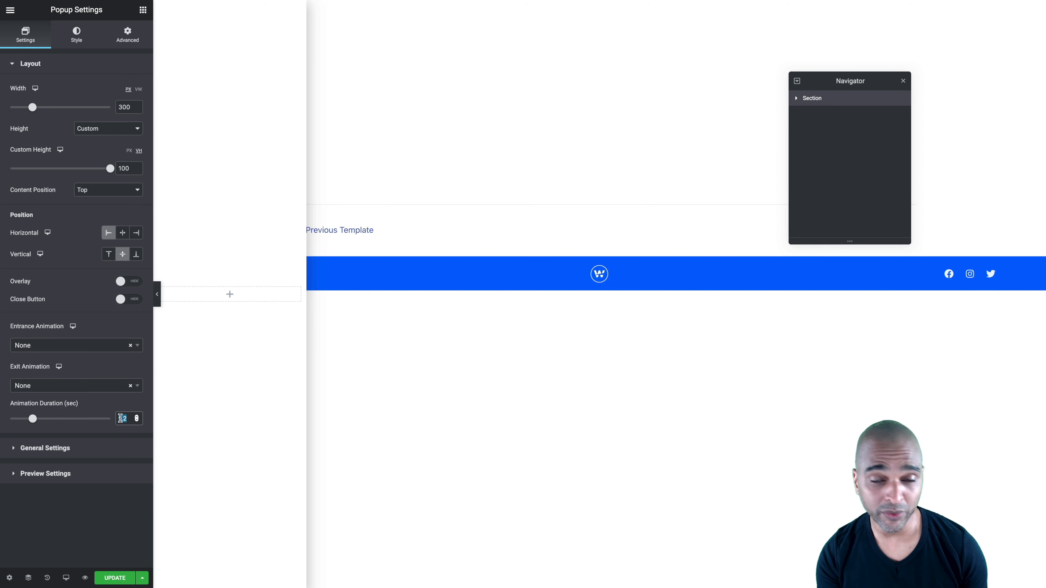
text(0)
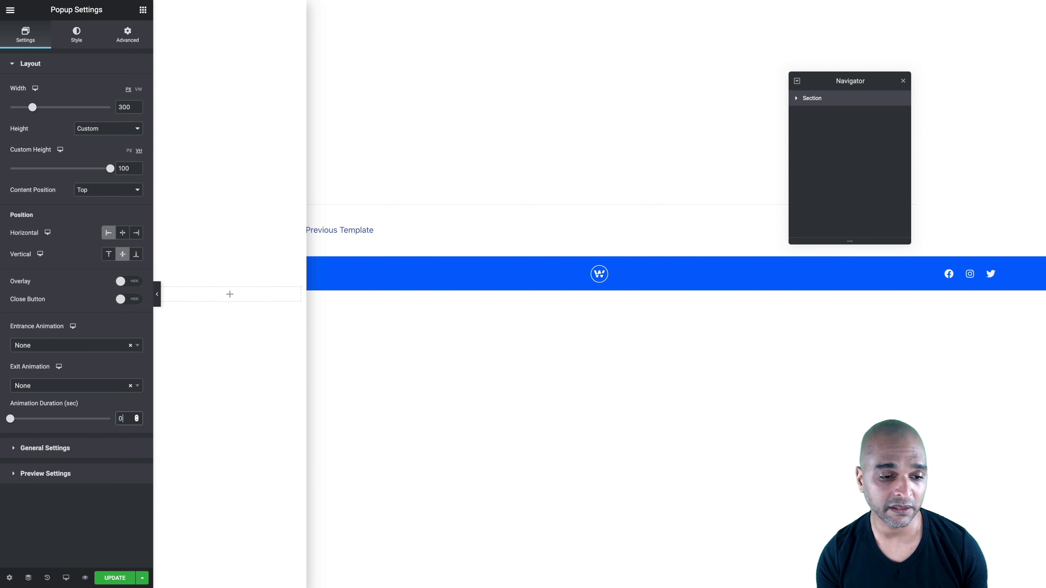
Set the popup's HTML tag to header in its general settings and look at the preview settings
click(88, 453)
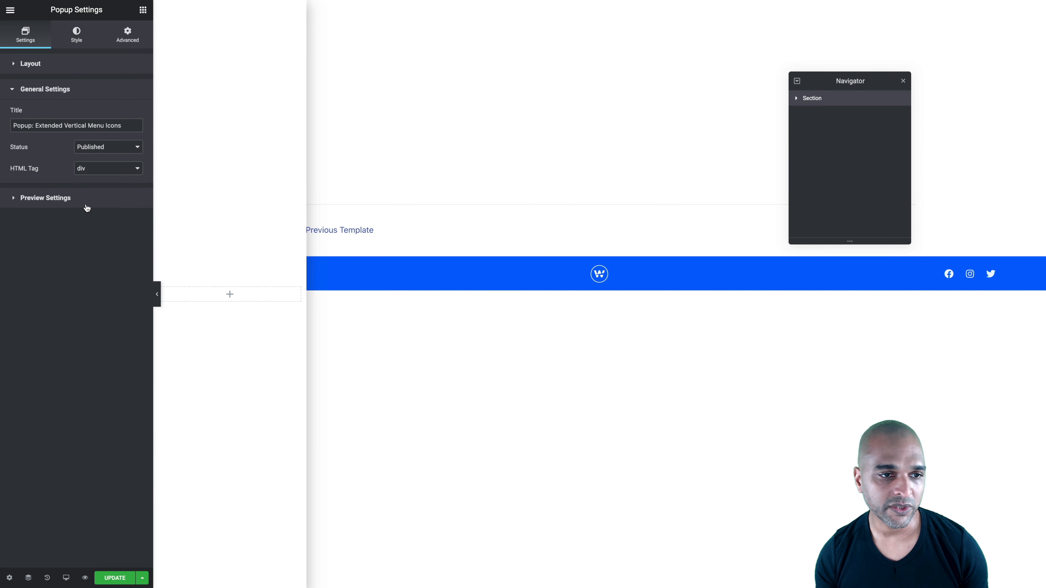
click(83, 169)
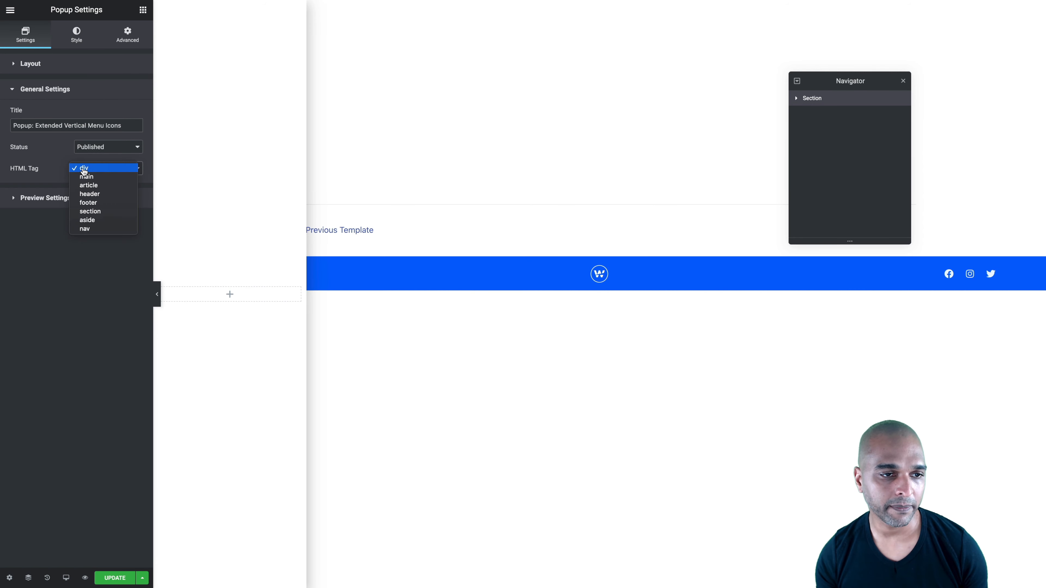
click(88, 194)
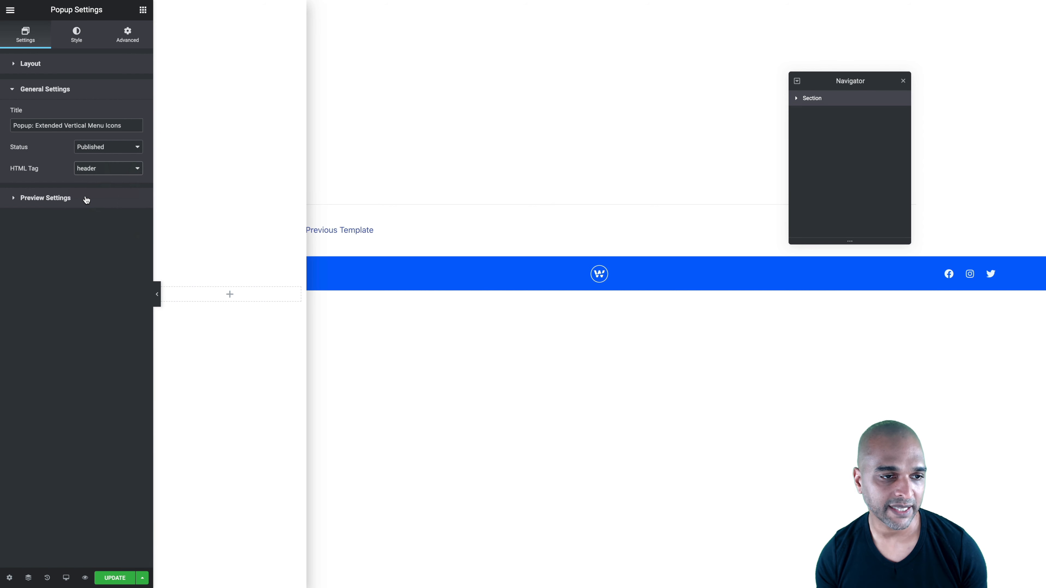
click(86, 200)
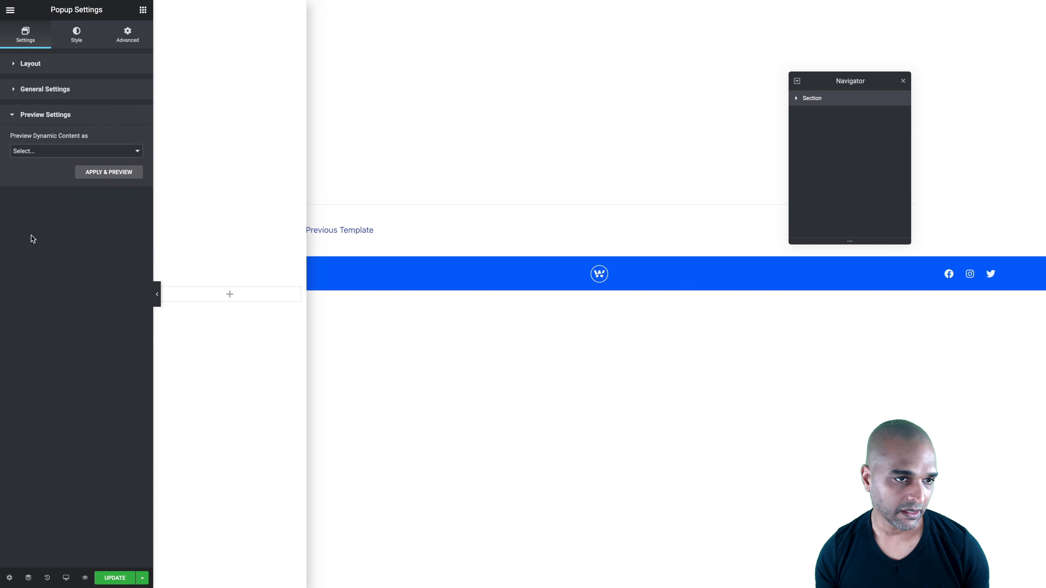
Give the popup the global background color #ECF6FF and clear its box shadow
click(76, 39)
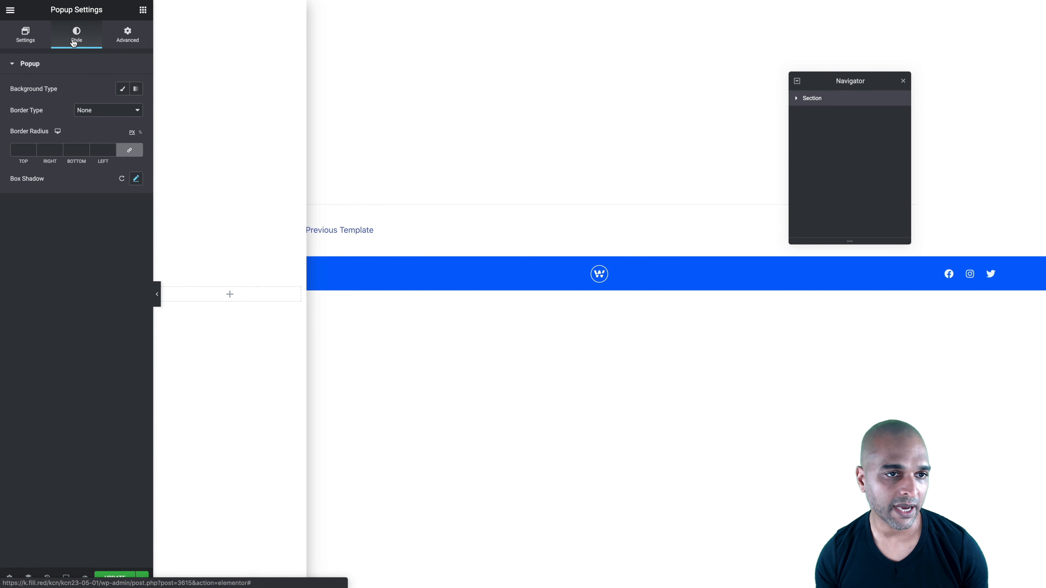
click(127, 92)
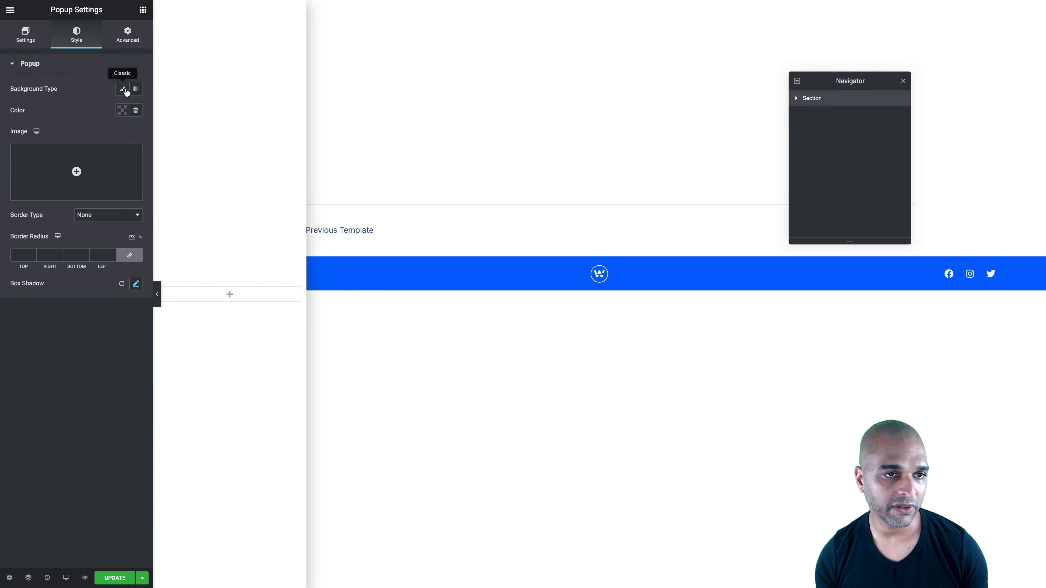
click(123, 115)
click(140, 135)
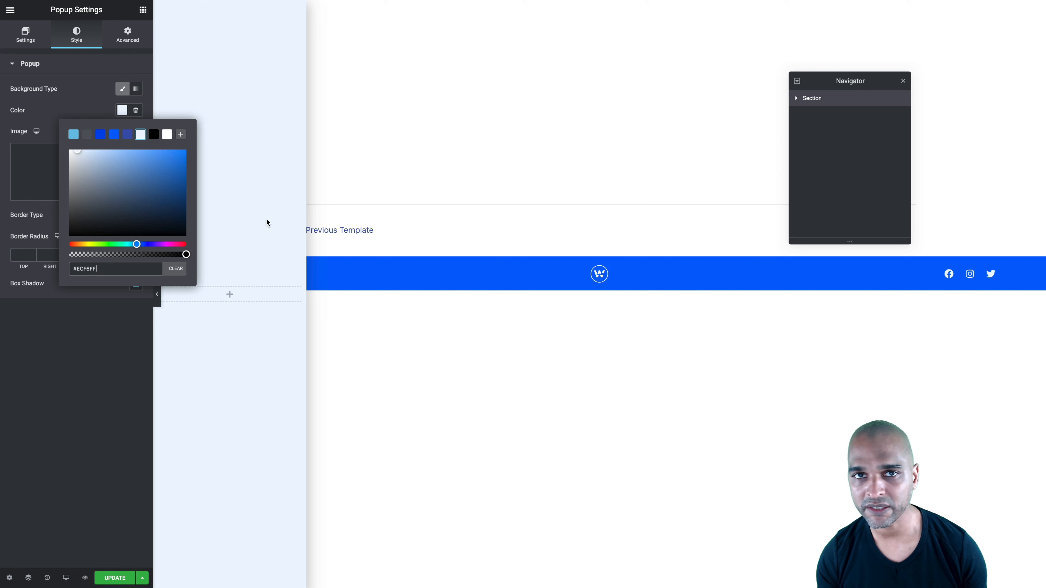
click(90, 103)
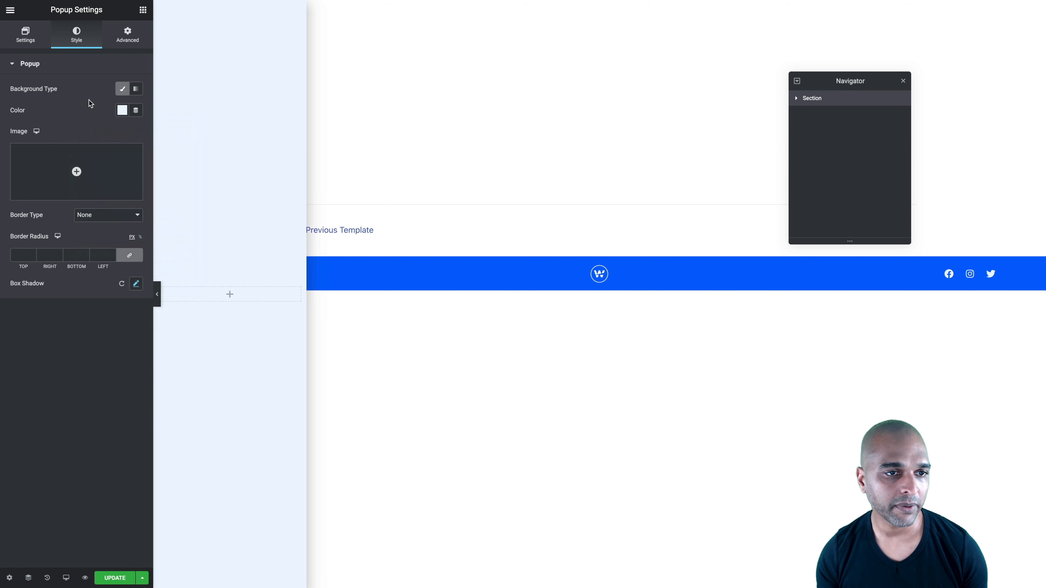
mouse_move(86, 162)
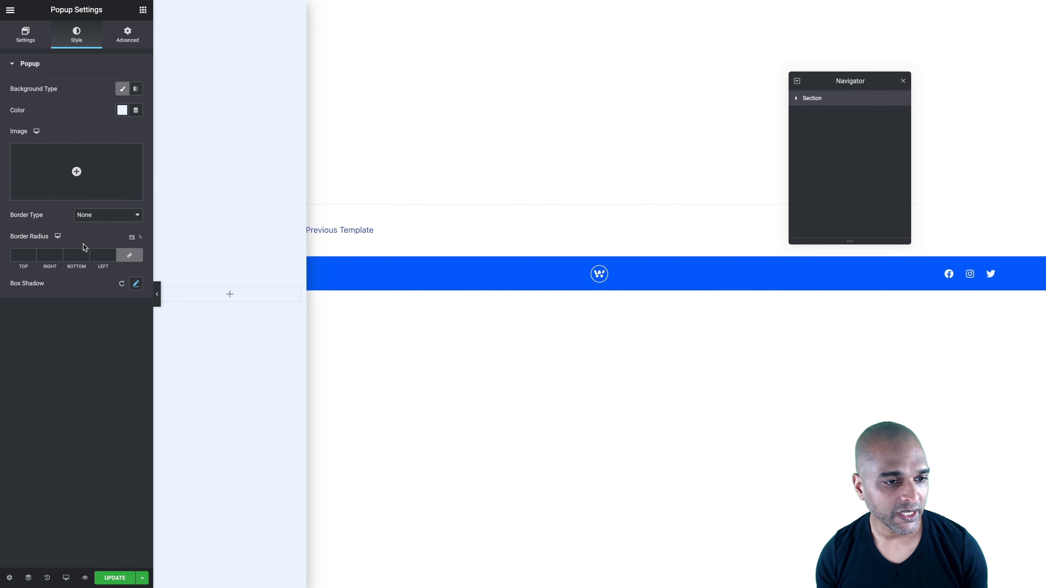
click(122, 286)
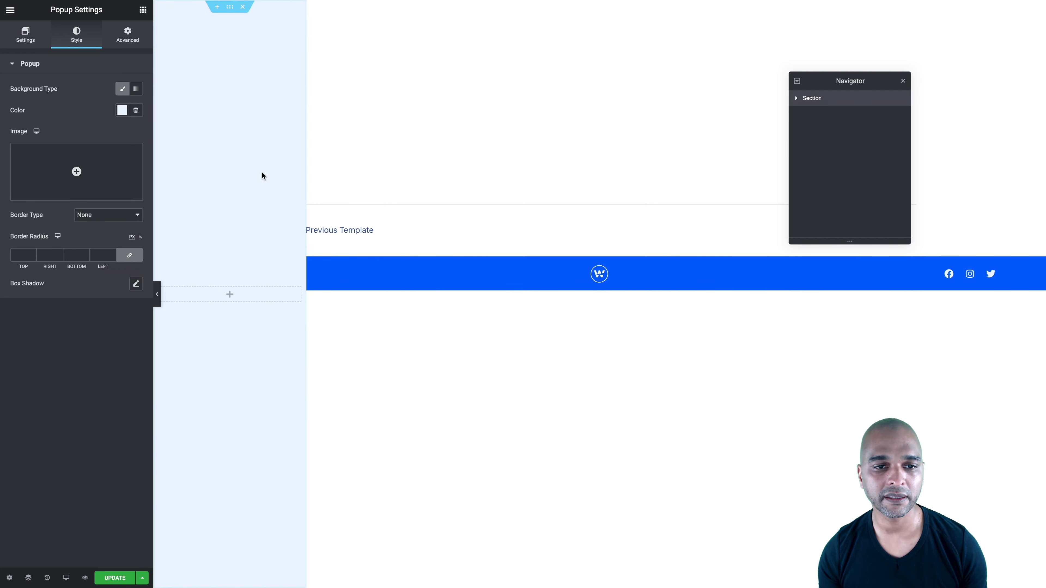
Prevent the popup from closing on overlay and ESC key, and set its four margins to 0 px
click(124, 36)
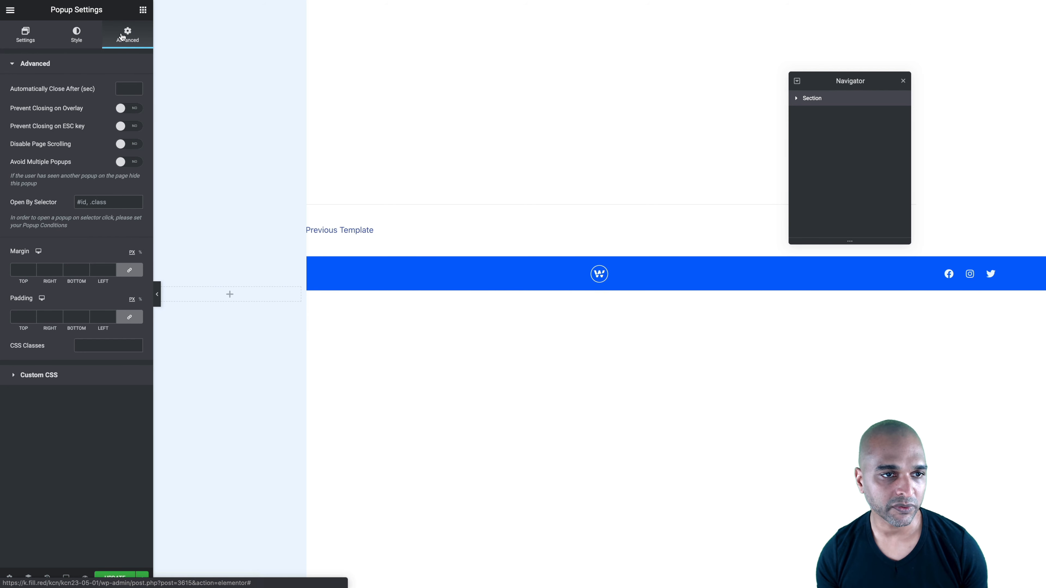
click(133, 110)
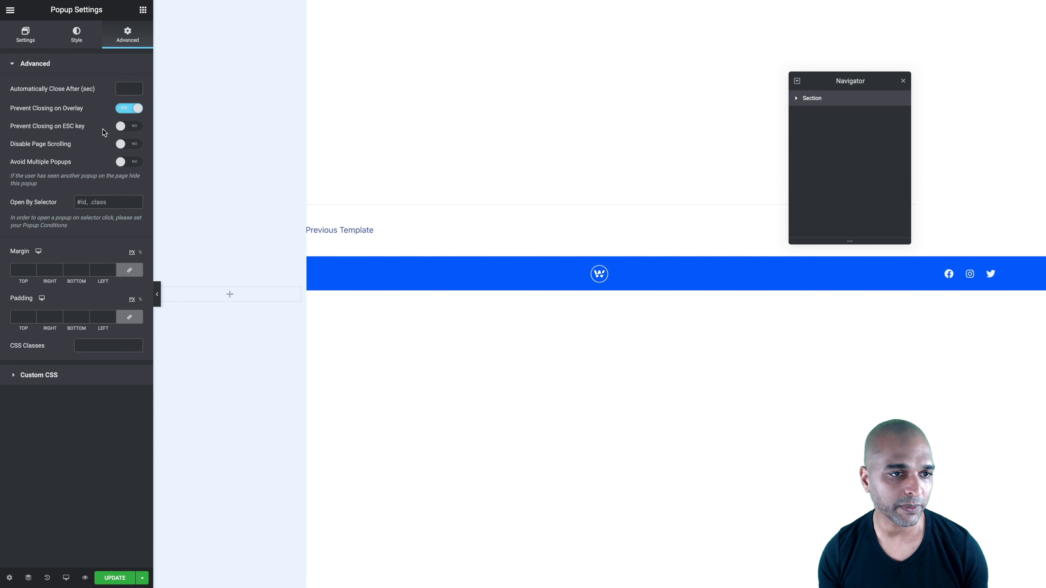
click(137, 128)
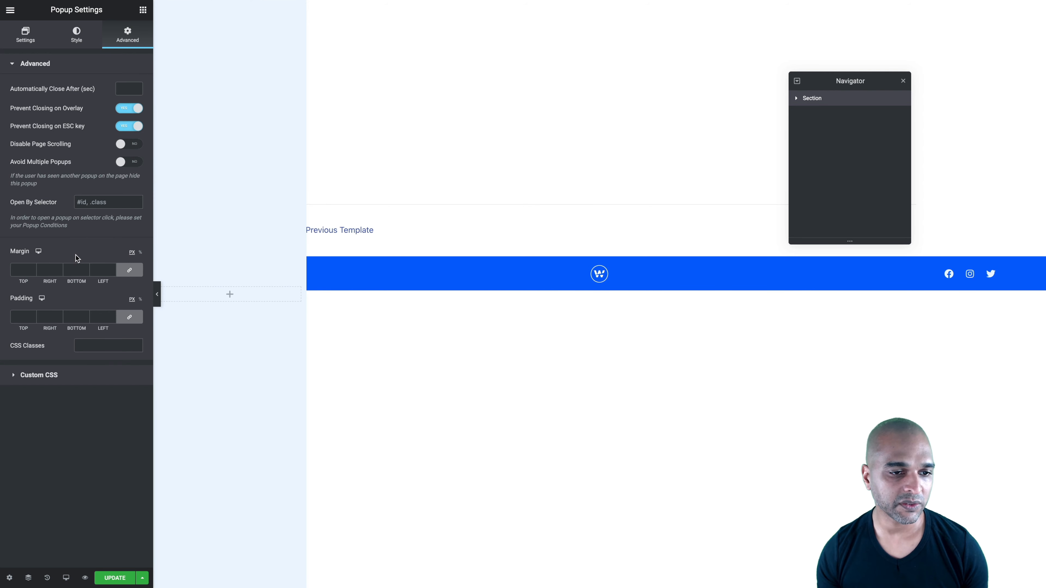
click(130, 270)
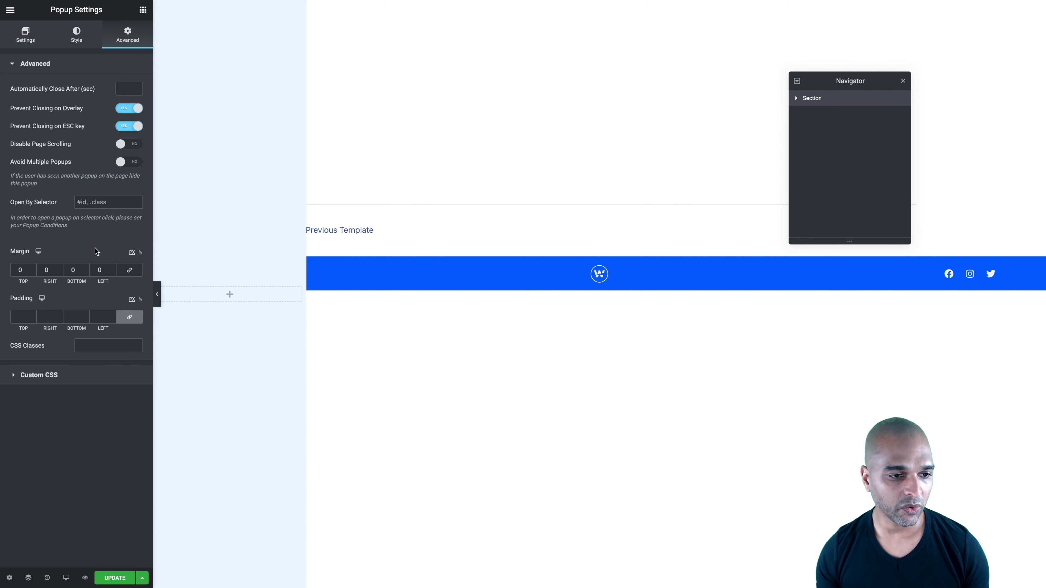
Add the custom CSS "selector {z-index:1000!important;}" to the popup
click(36, 374)
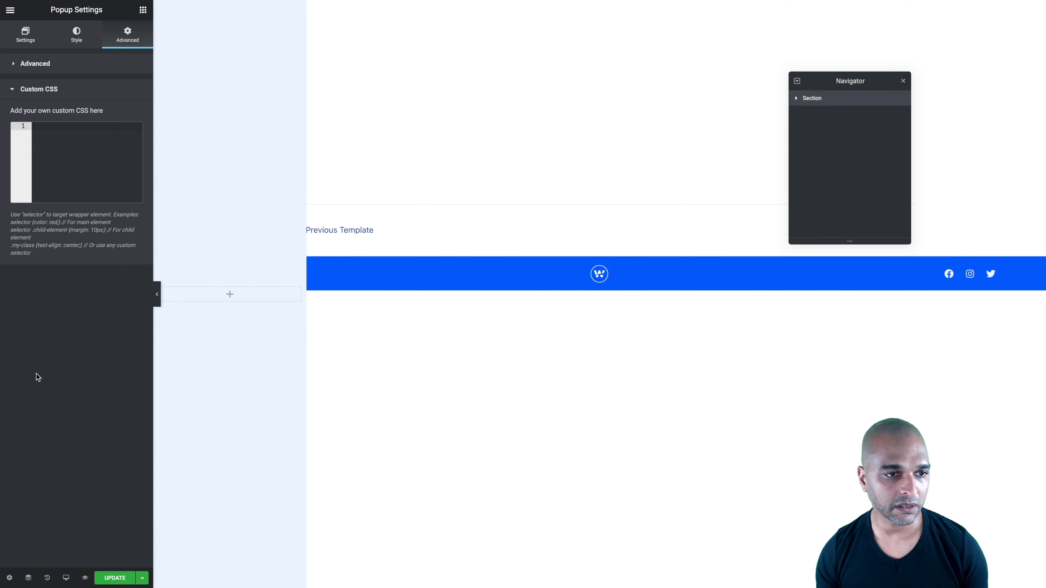
click(58, 163)
text(selector {z-index:1000!important;})
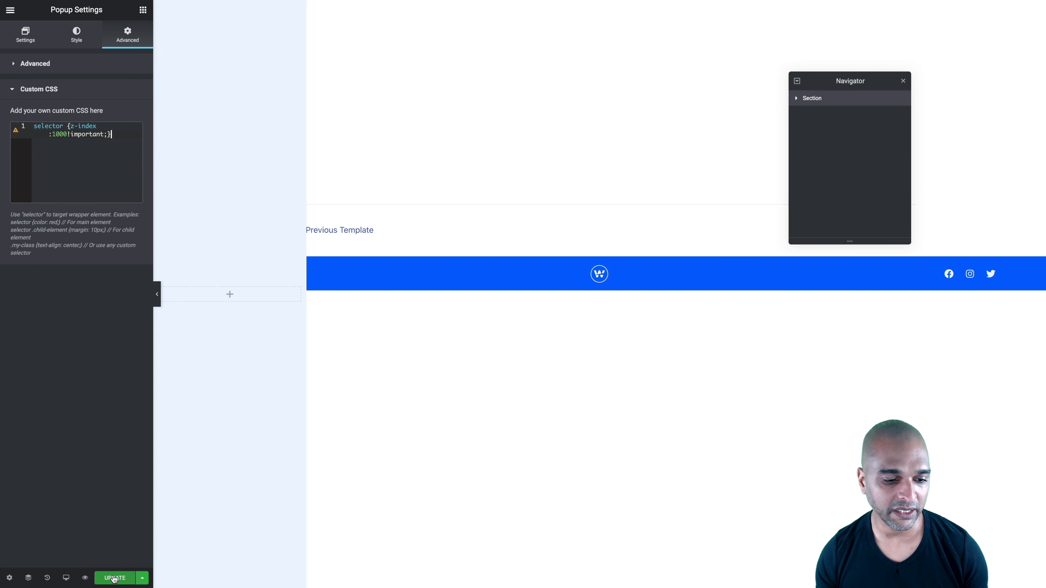
Update the popup and review its display conditions and advanced rules
click(140, 579)
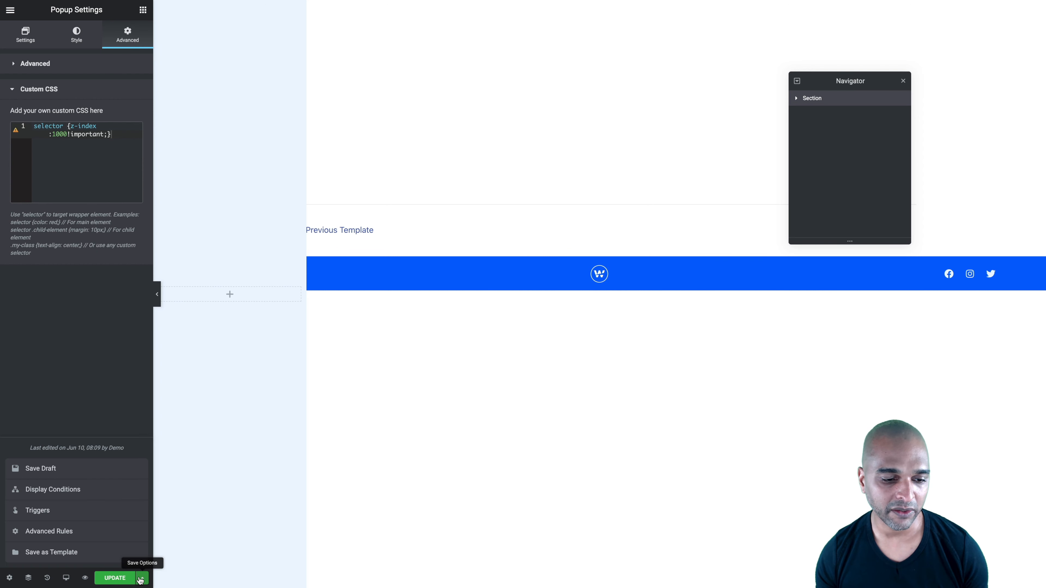
click(65, 494)
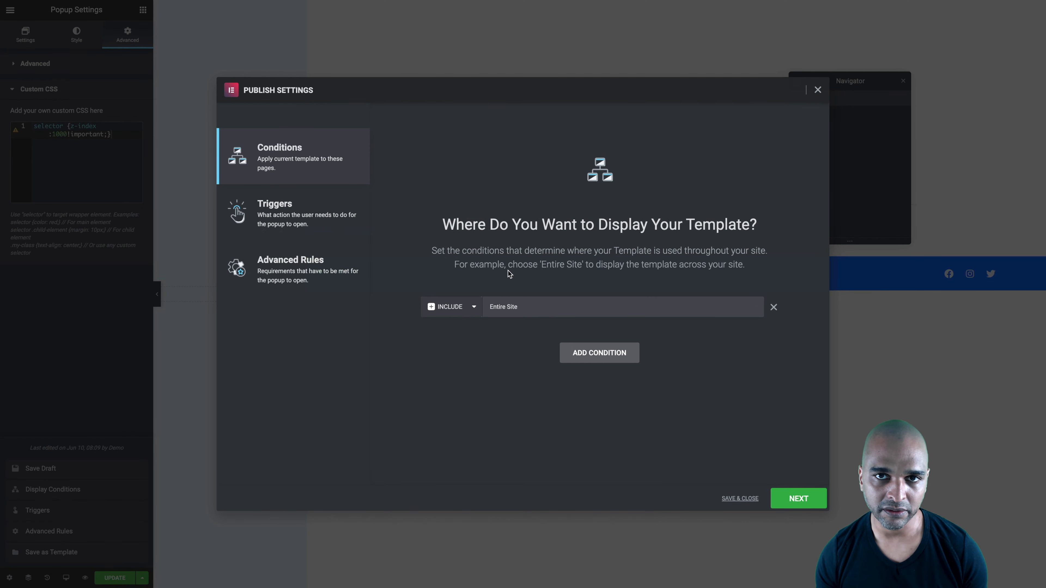
click(818, 91)
click(111, 579)
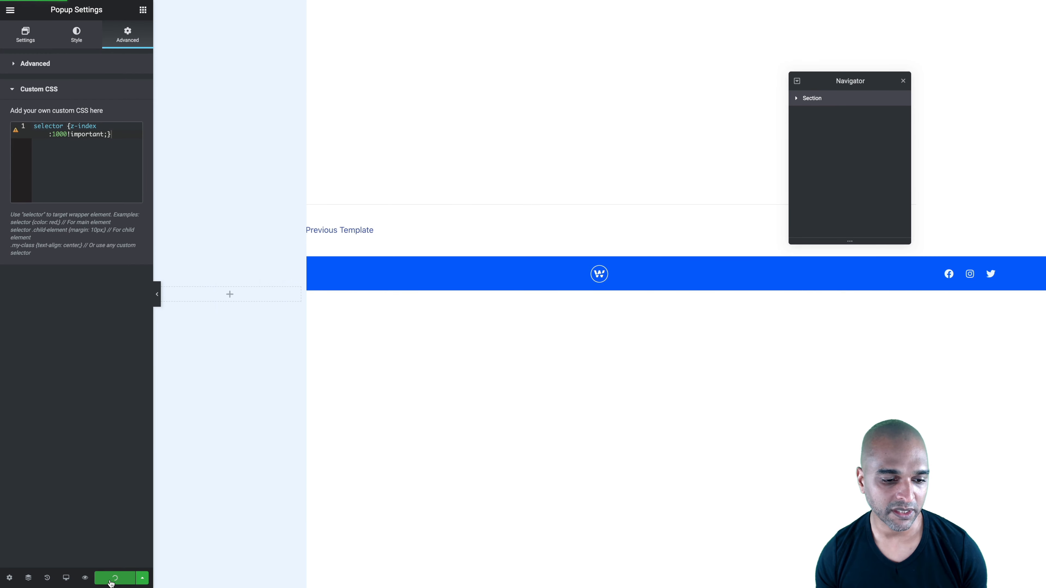
click(141, 579)
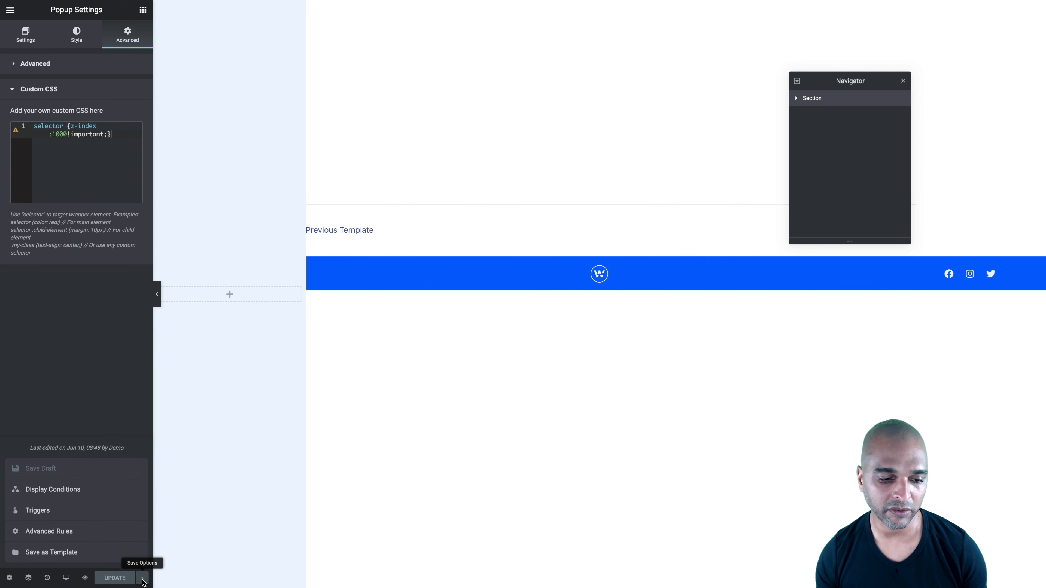
click(29, 531)
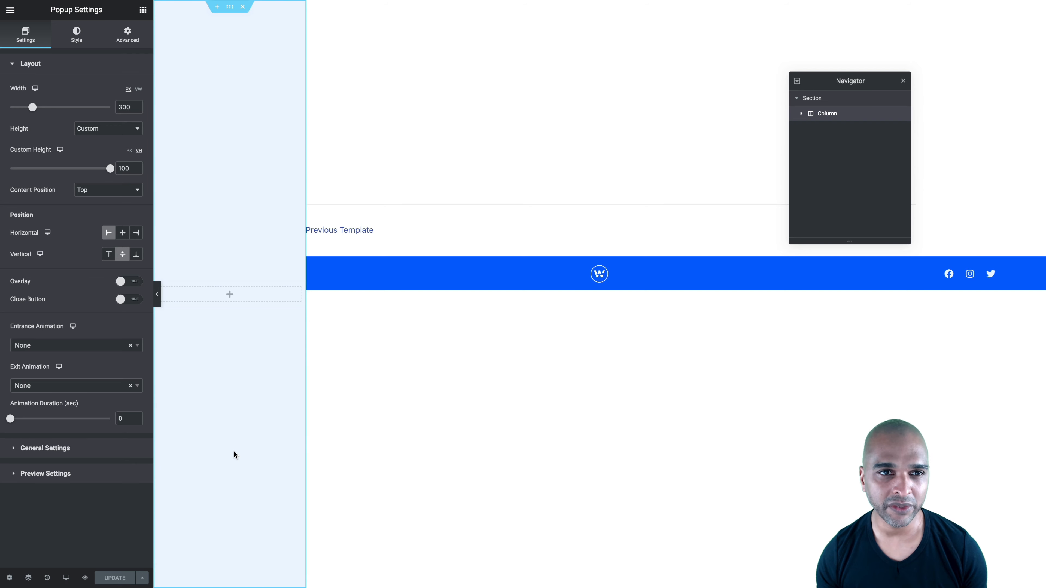
Set the column position of the popup's section to Stretch
click(812, 98)
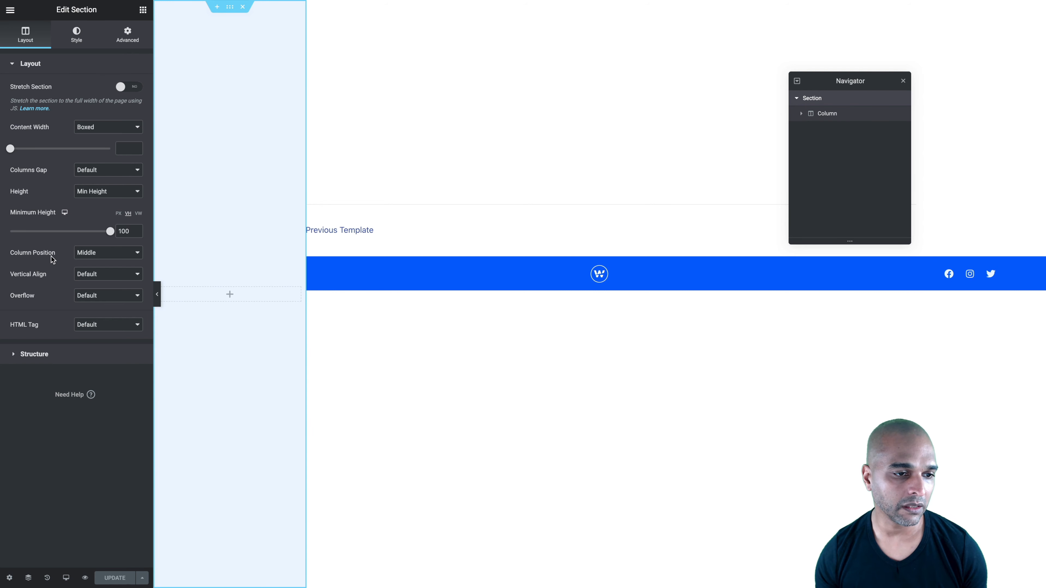
click(81, 253)
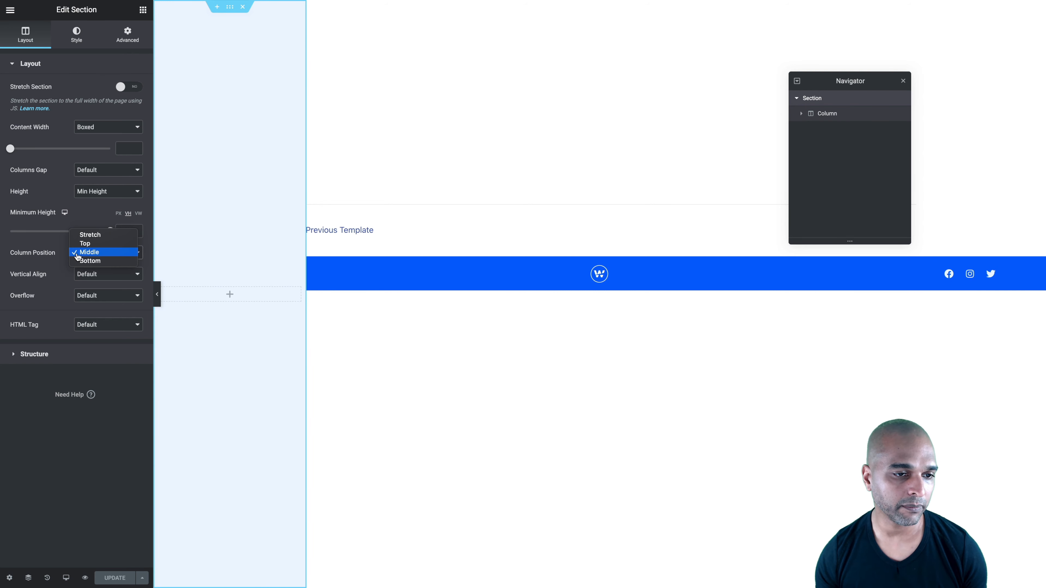
click(89, 235)
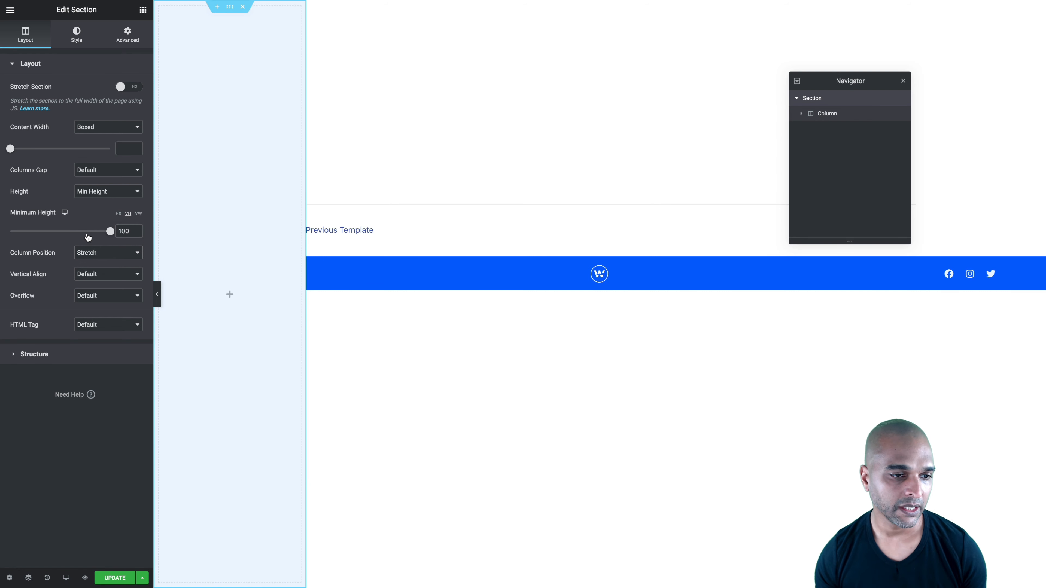
Set the vertical alignment of the section's column to Space Between
click(836, 118)
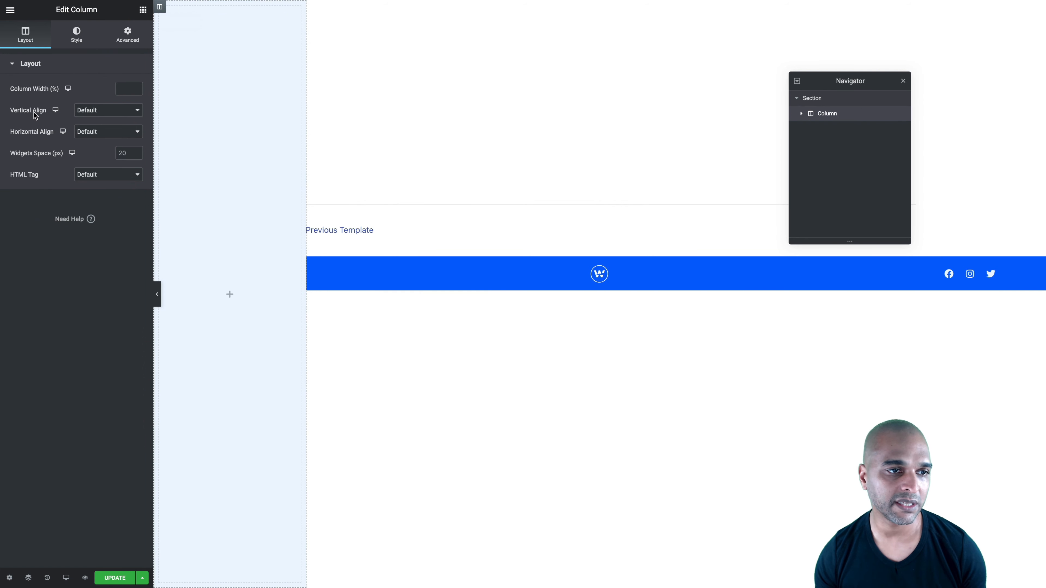
click(88, 110)
click(91, 145)
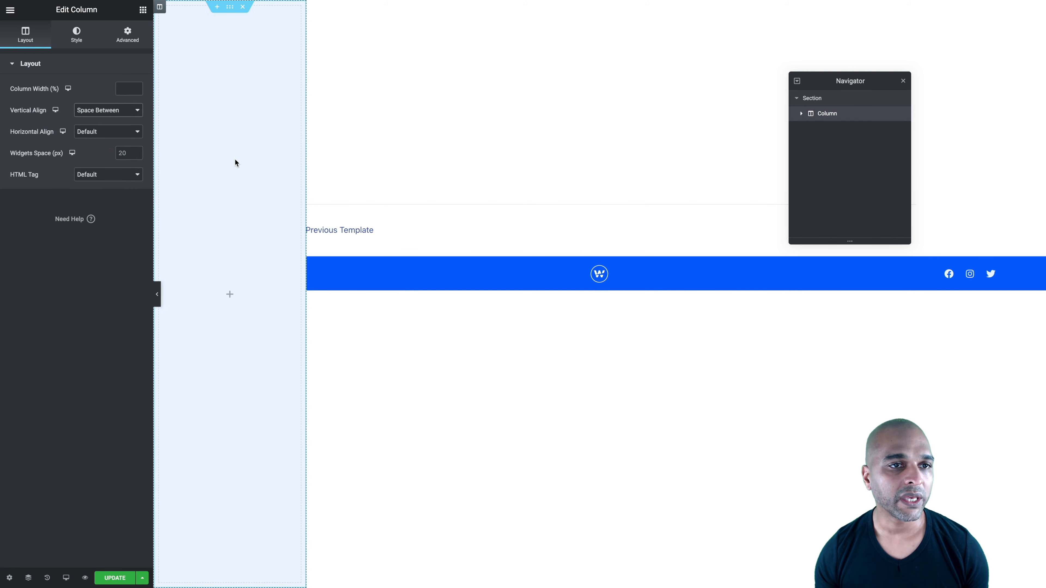
Add an Image widget to the popup's column and return to the widget list
click(143, 10)
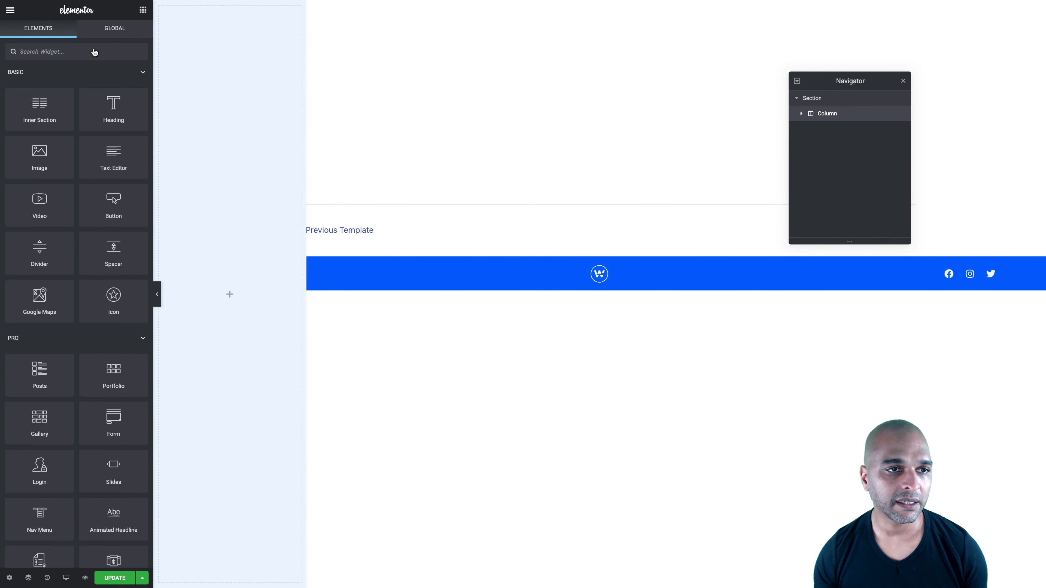
text(image)
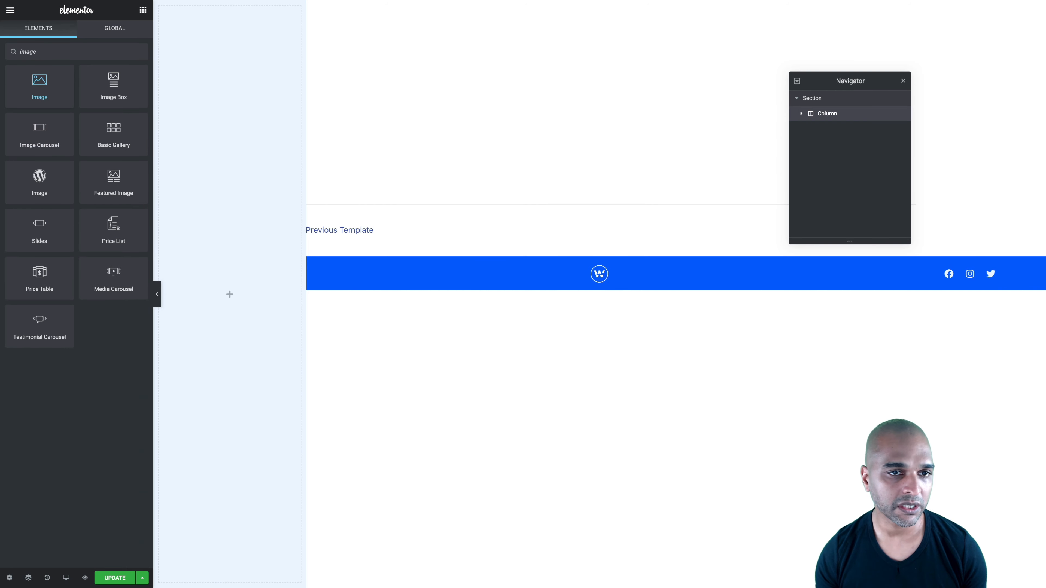
drag(39, 87, 234, 294)
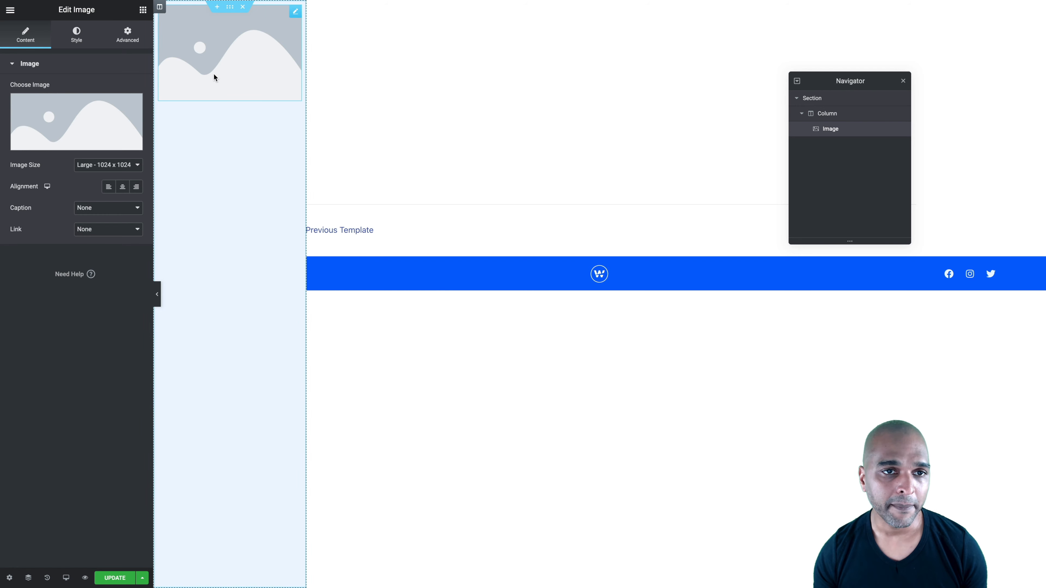
click(143, 10)
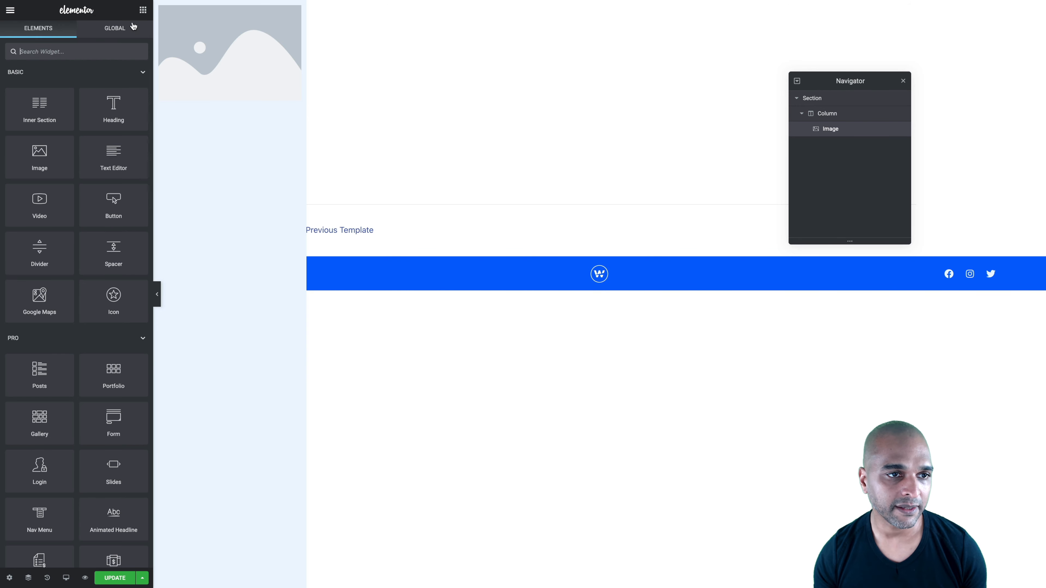
Add an Icon List widget and a Premium Button widget under the popup's image, with the icon list above the button
text(icon)
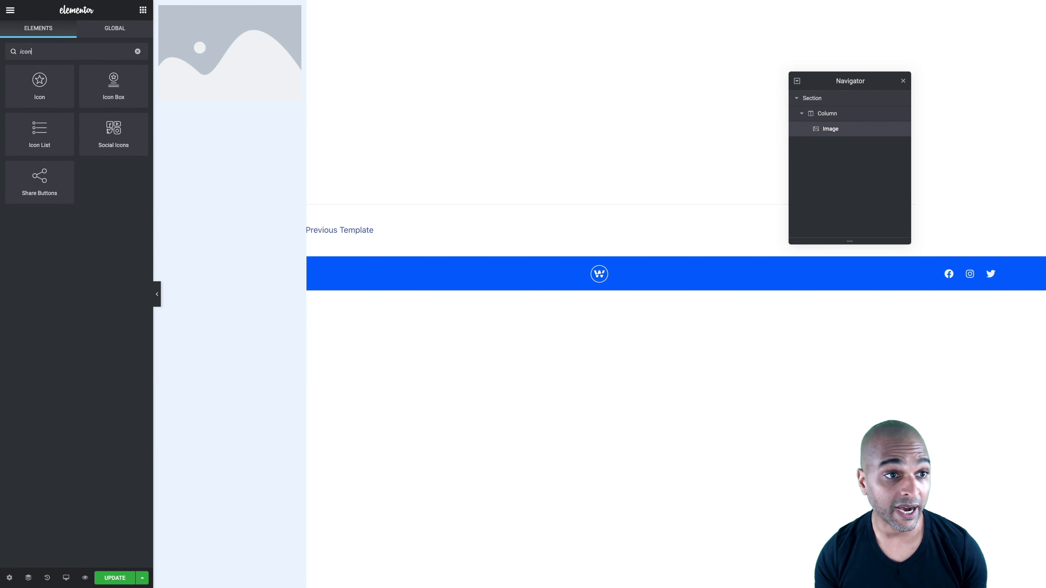
drag(36, 128, 223, 102)
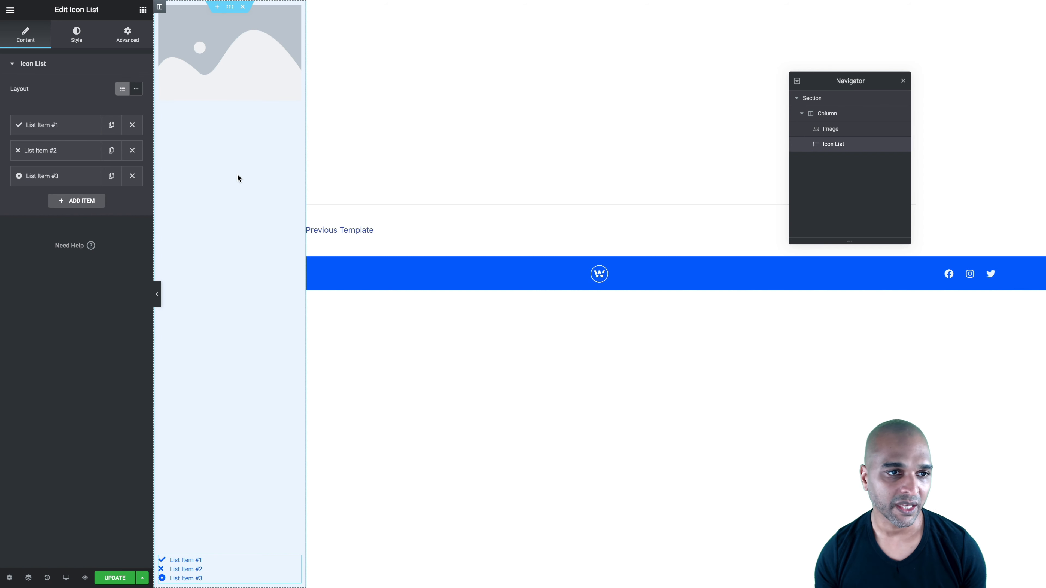
click(143, 11)
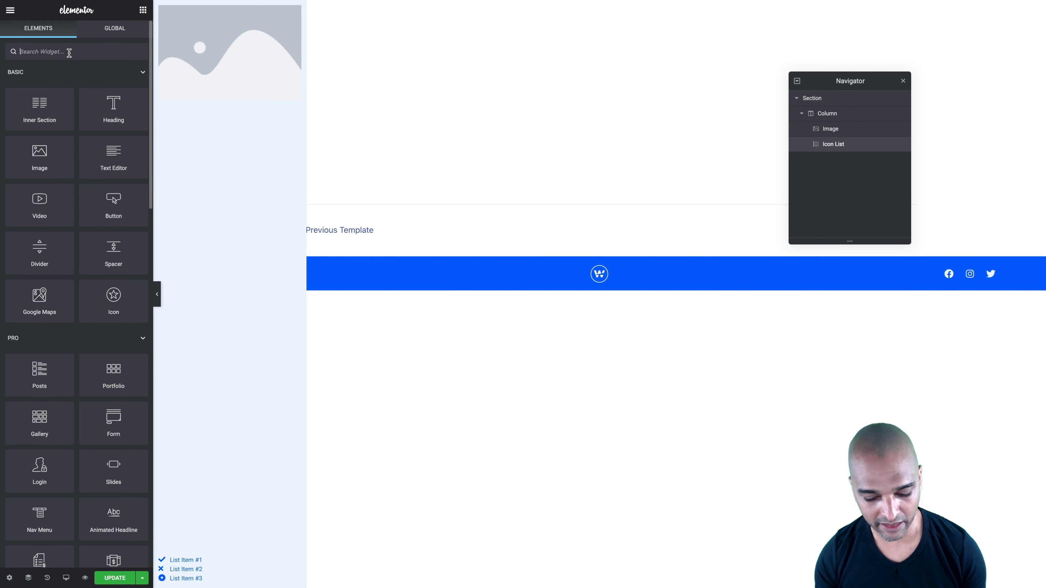
text(premiu)
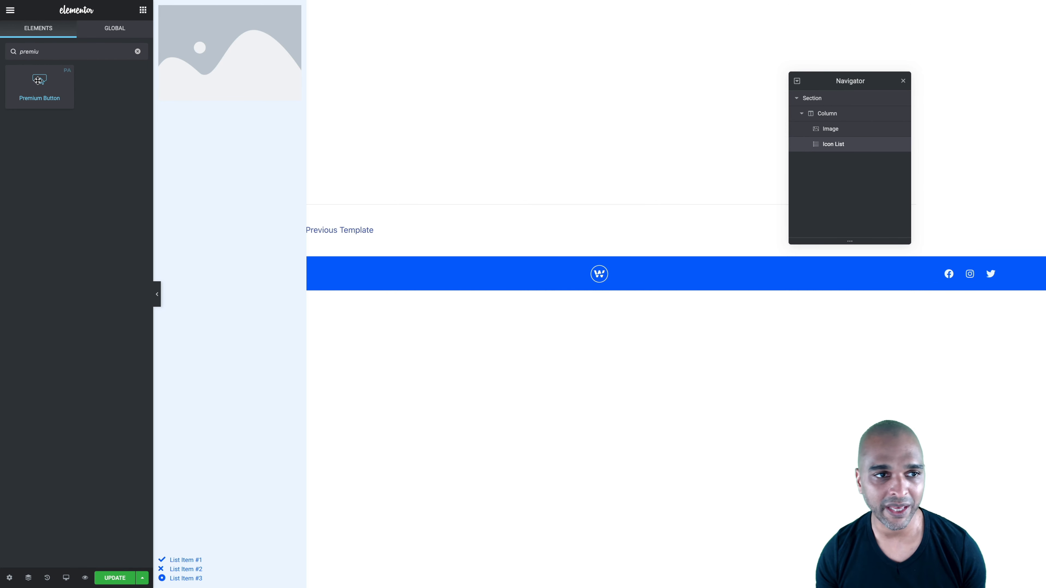
drag(38, 80, 212, 94)
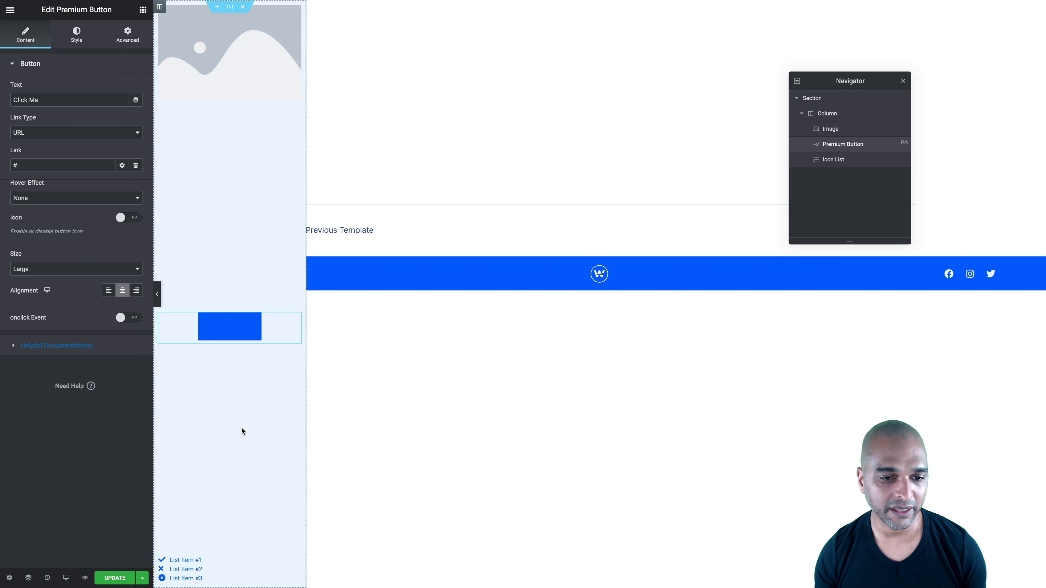
drag(296, 566, 238, 318)
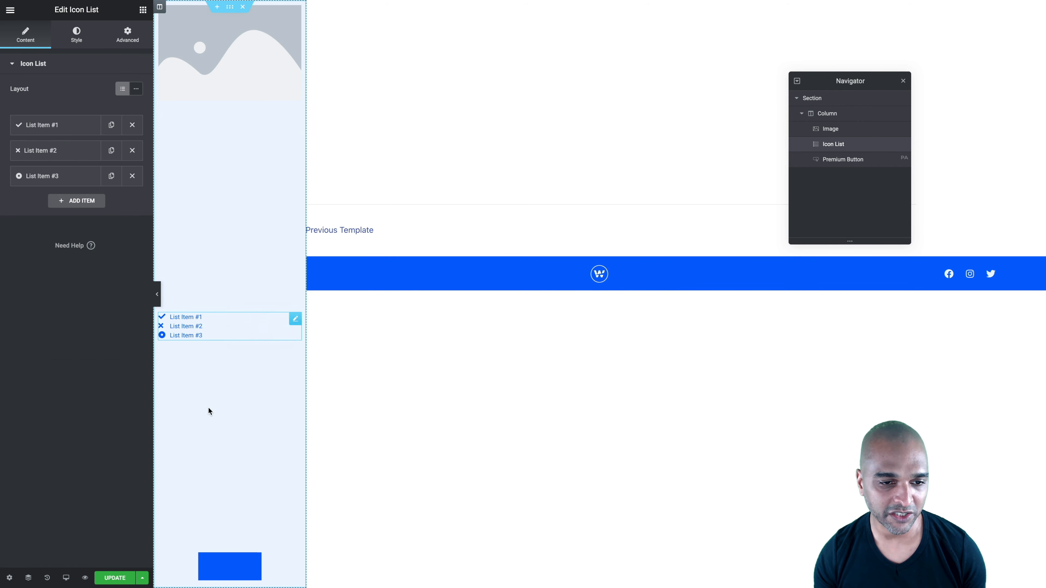
Add a second Icon List widget at the bottom of the popup's column, below the premium button
click(143, 12)
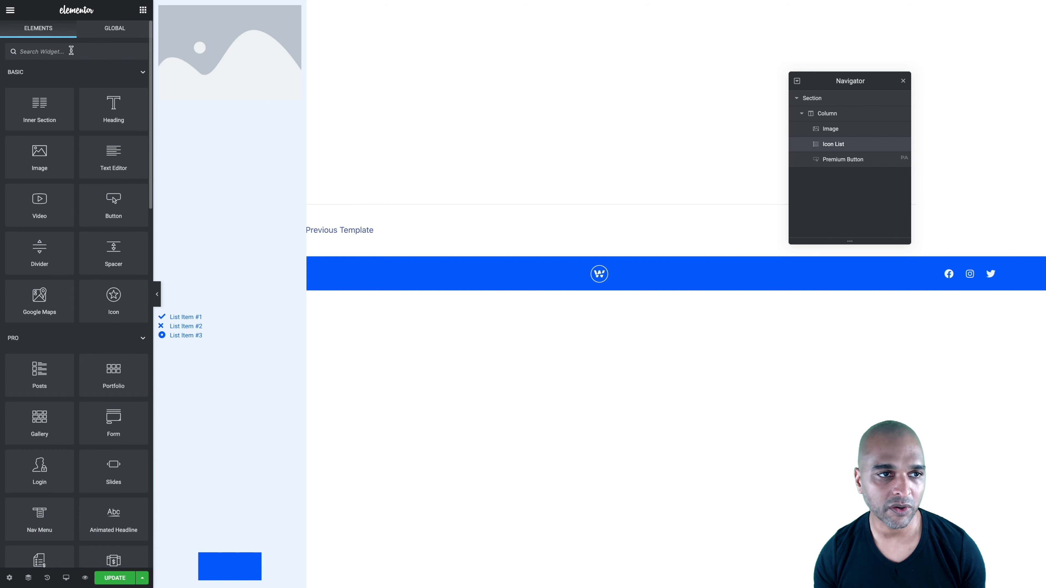
text(icon)
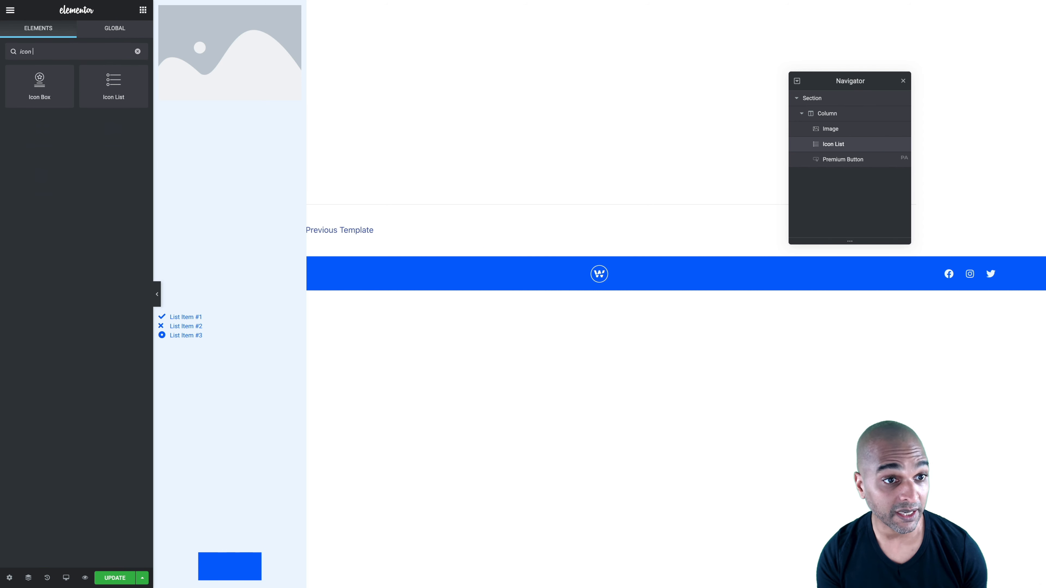
drag(109, 79, 227, 573)
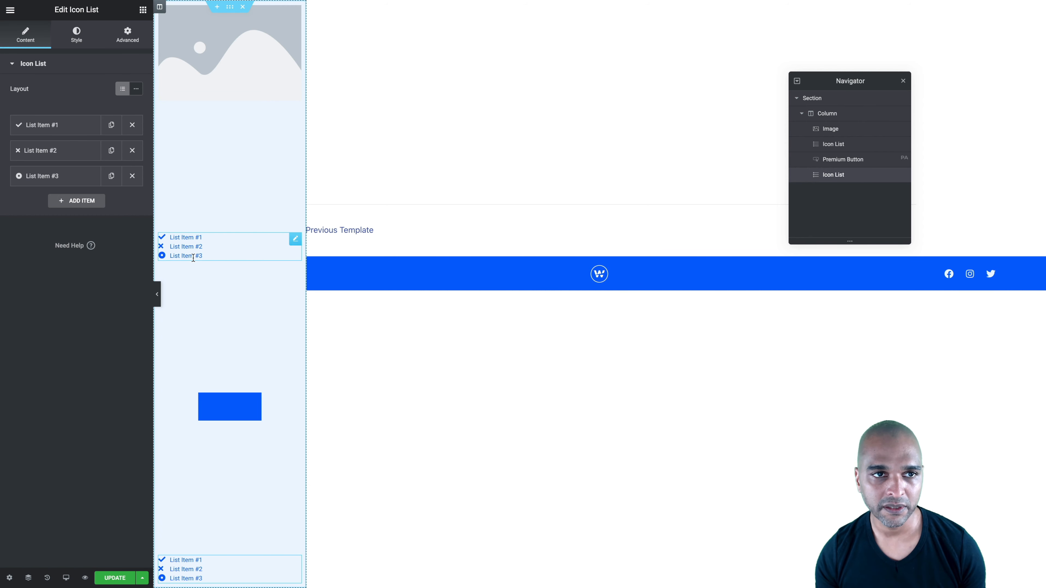
Unlink the column's padding values, set the top padding to 30 px with 0 on the sides, and add bottom padding
click(160, 8)
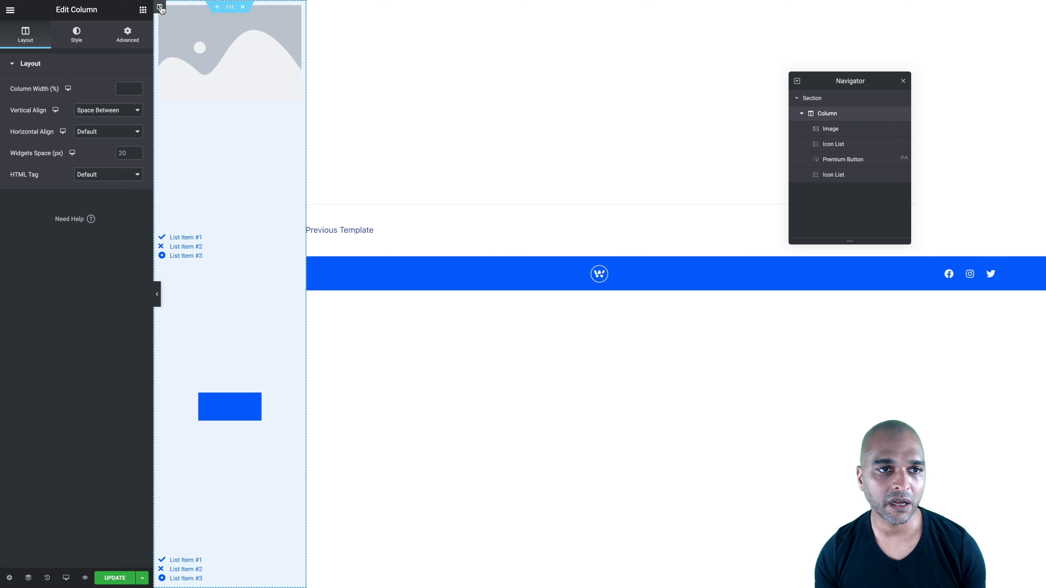
click(126, 40)
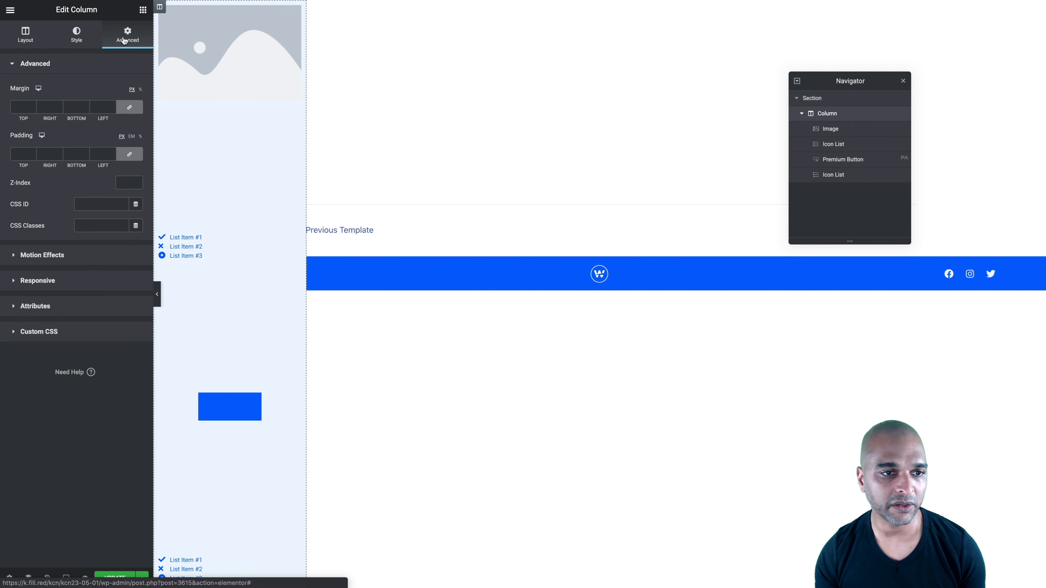
click(129, 155)
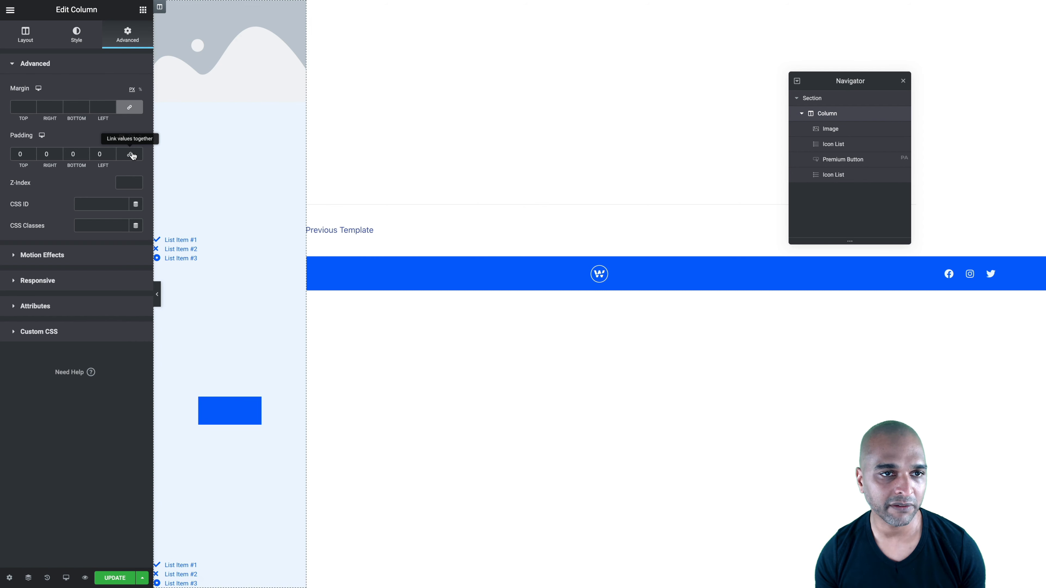
click(17, 155)
text(30)
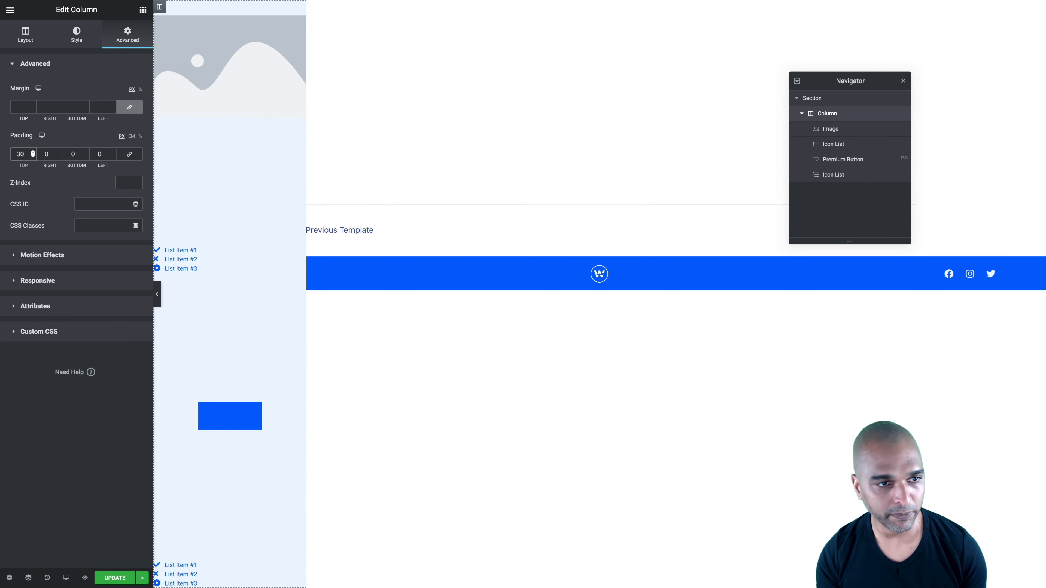
click(66, 157)
text(3)
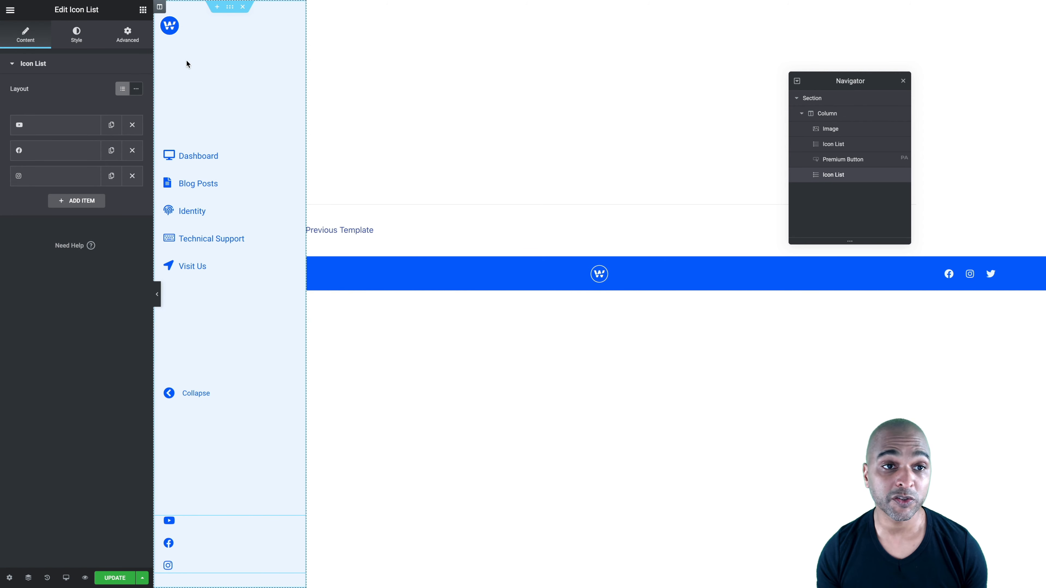
Link the logo image to a custom URL that uses the dynamic Site URL
click(167, 26)
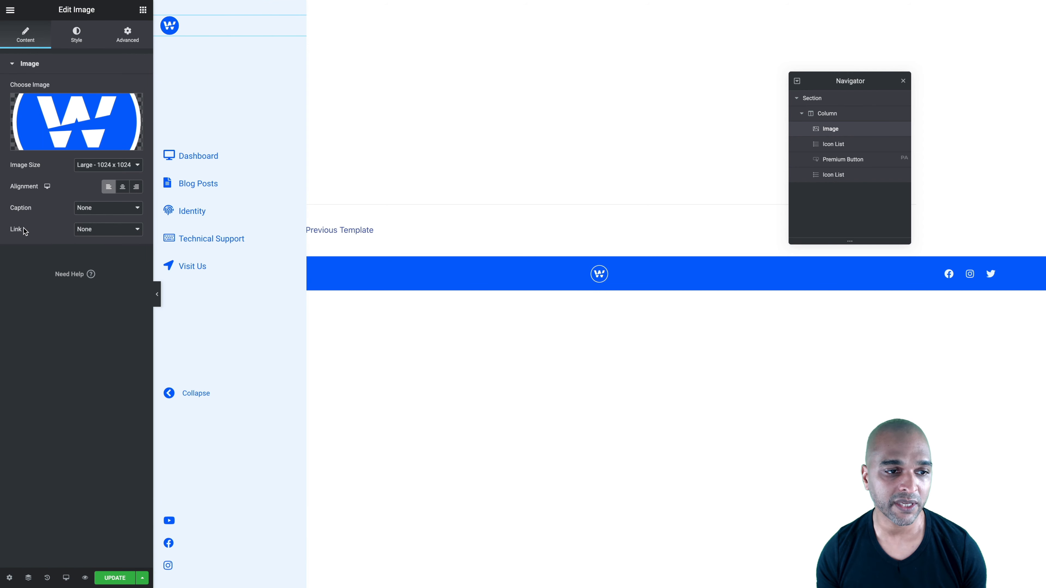
click(84, 231)
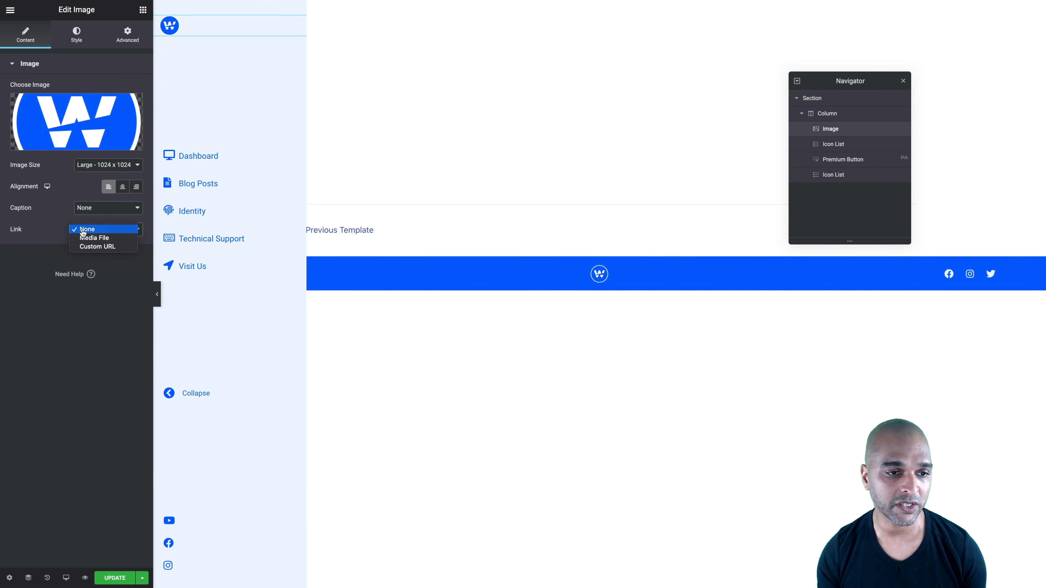
click(90, 248)
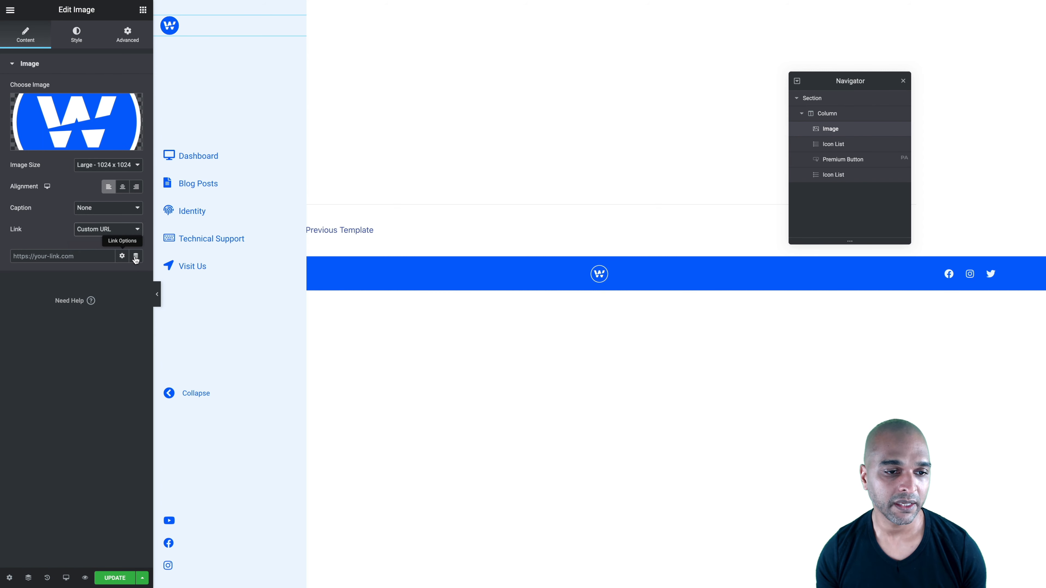
click(135, 257)
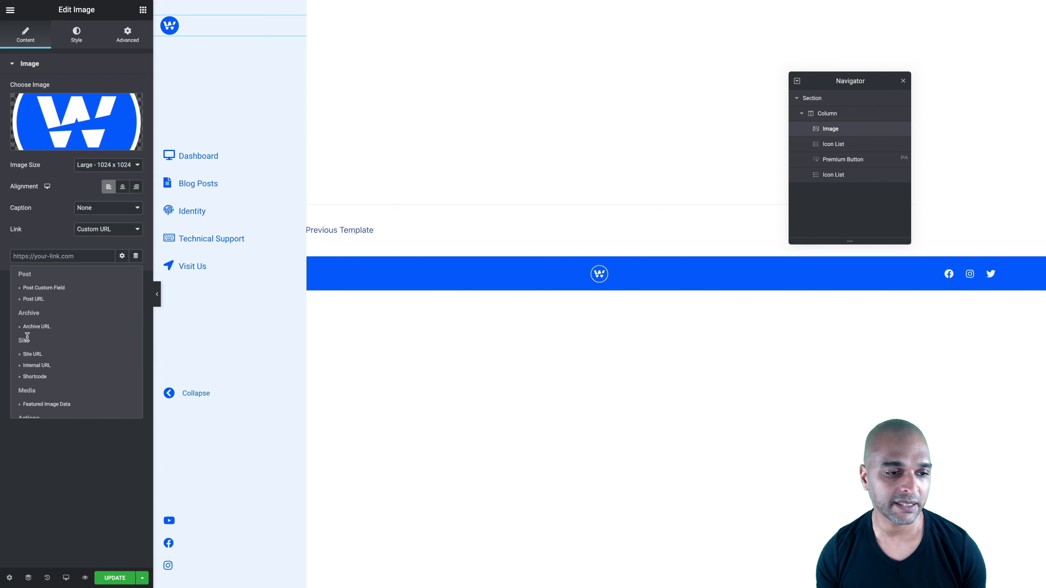
click(26, 354)
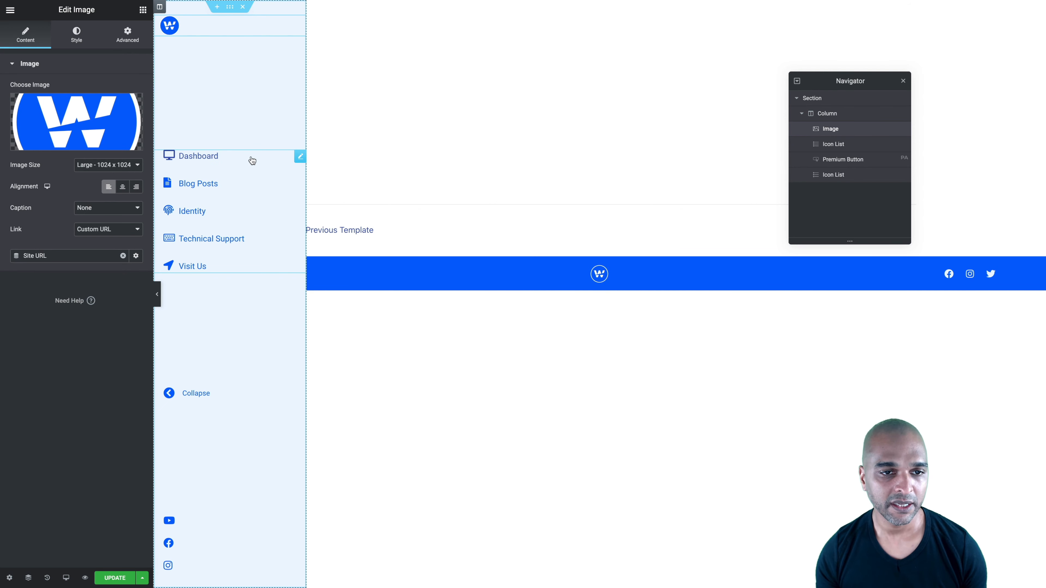
Examine the items and list style settings of the icon list that holds the Dashboard to Visit Us links
click(259, 161)
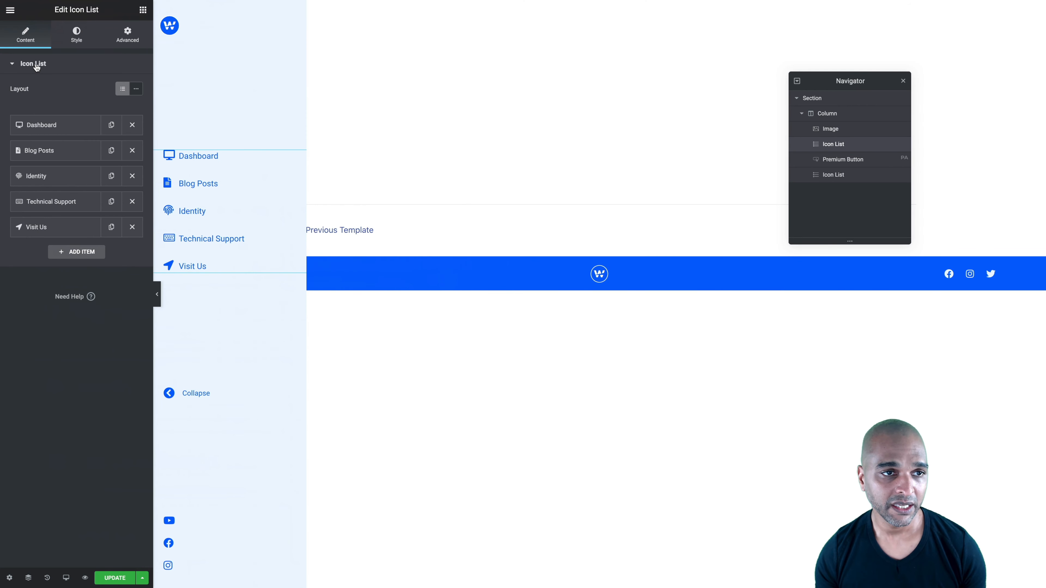
click(77, 35)
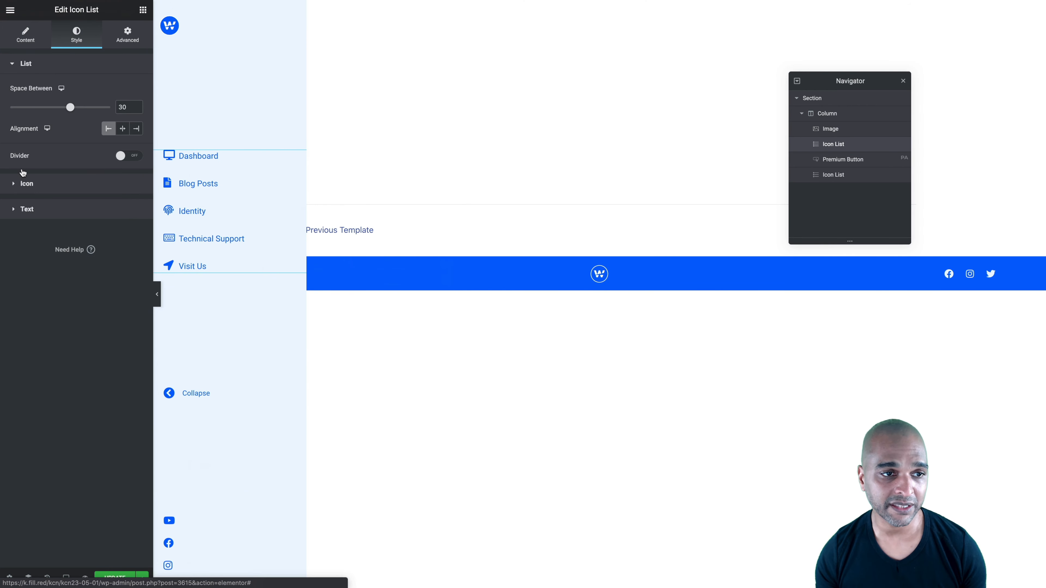
click(30, 48)
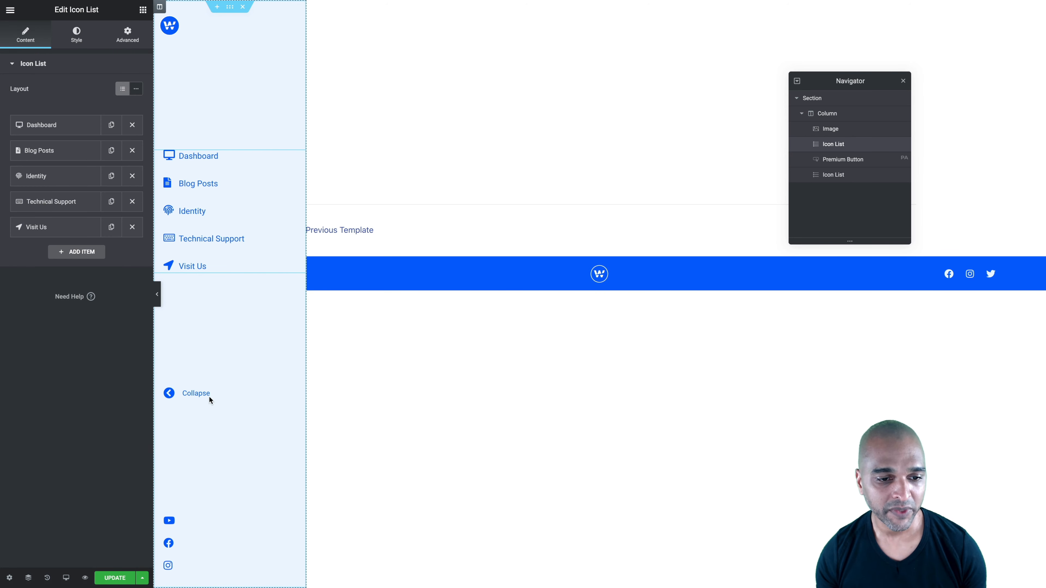
Set the Collapse button's background color to the global blue at zero opacity, rgba(0, 100, 251, 0)
click(299, 395)
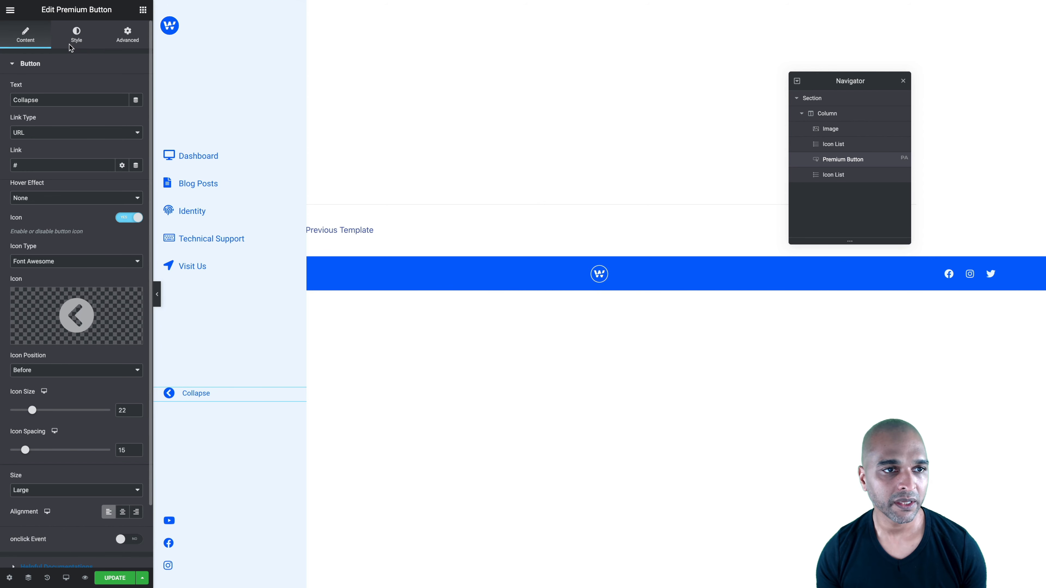
click(76, 37)
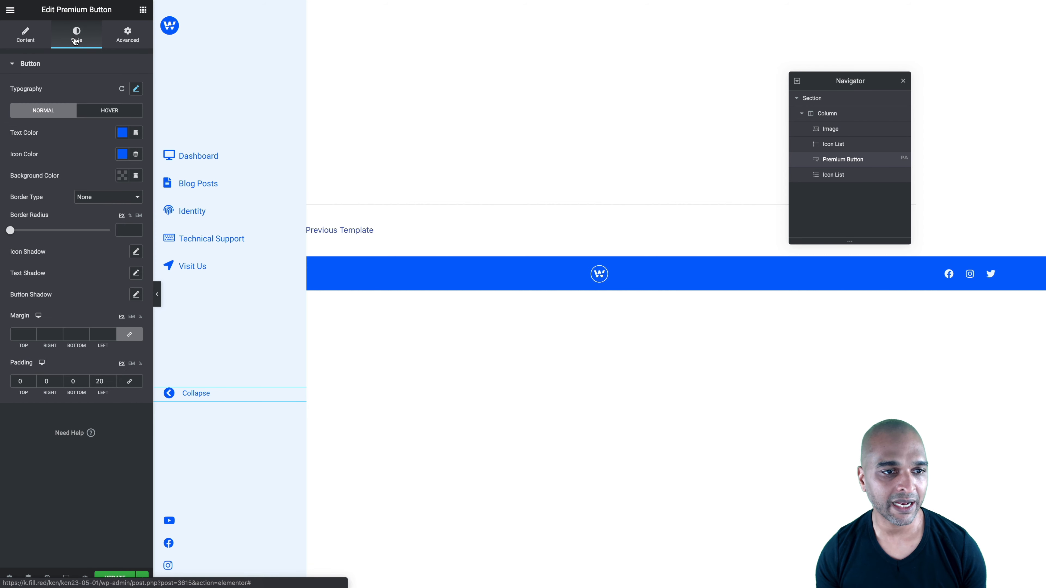
click(122, 176)
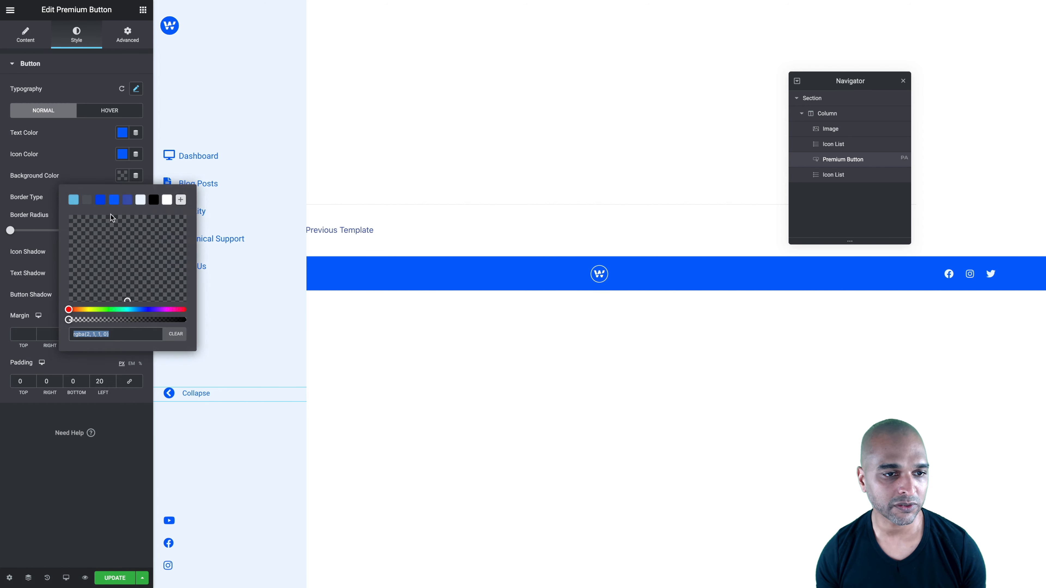
click(113, 200)
drag(184, 320, 228, 330)
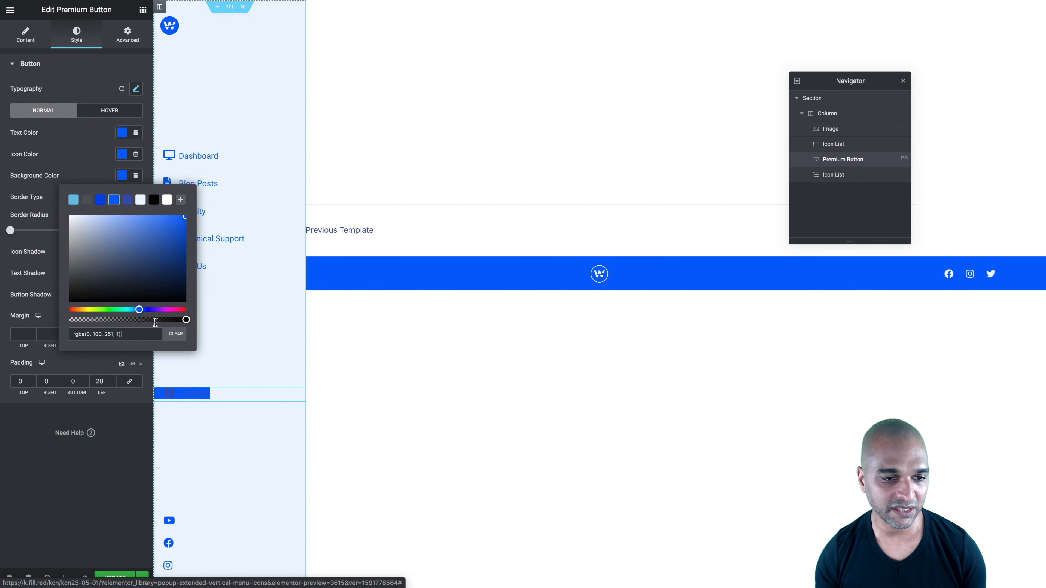
drag(186, 320, 62, 324)
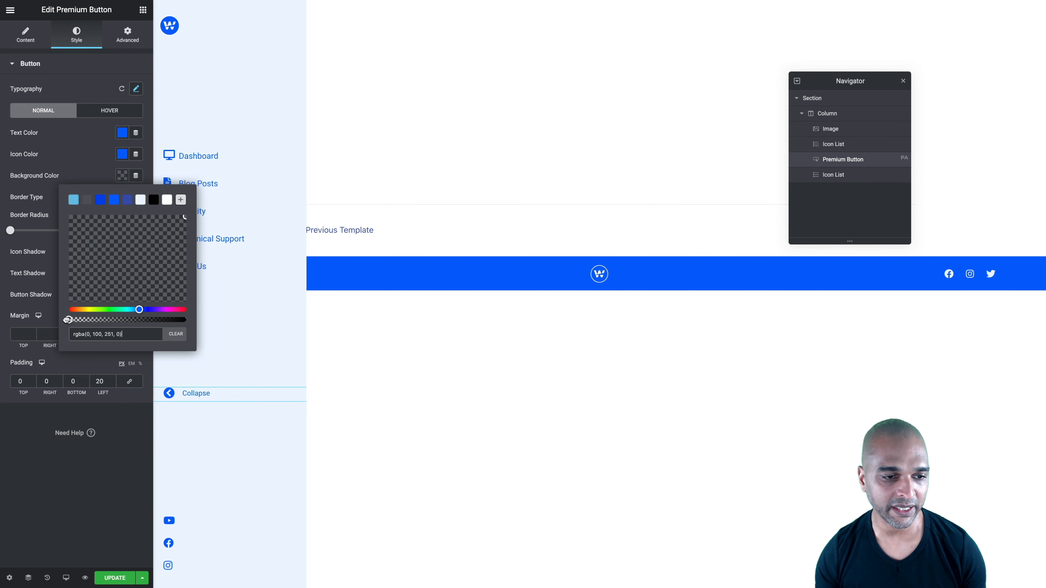
click(44, 479)
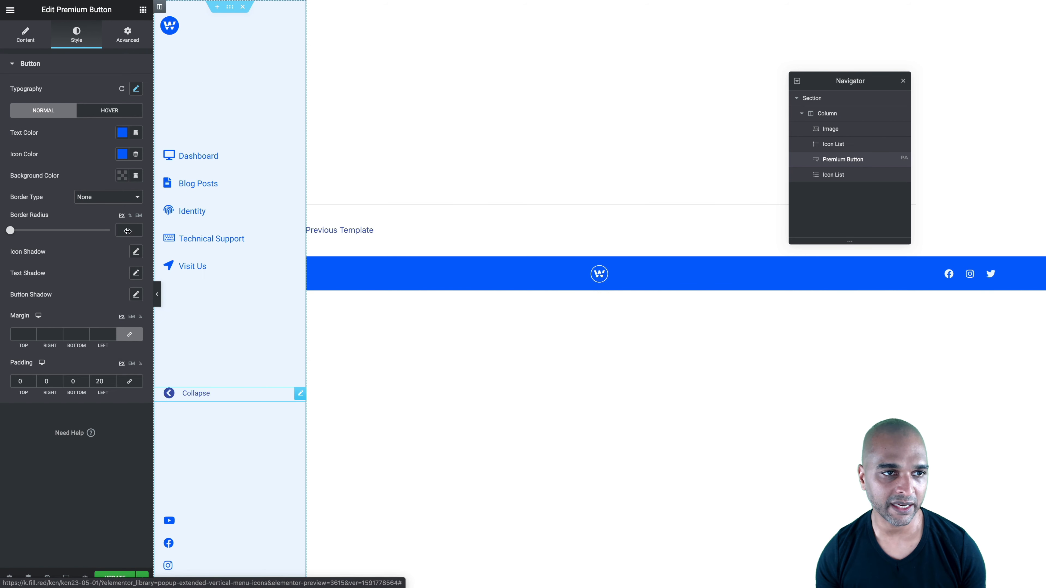
Switch the Collapse button's icon off and on again, and insert the circled left chevron from the icon library
click(32, 39)
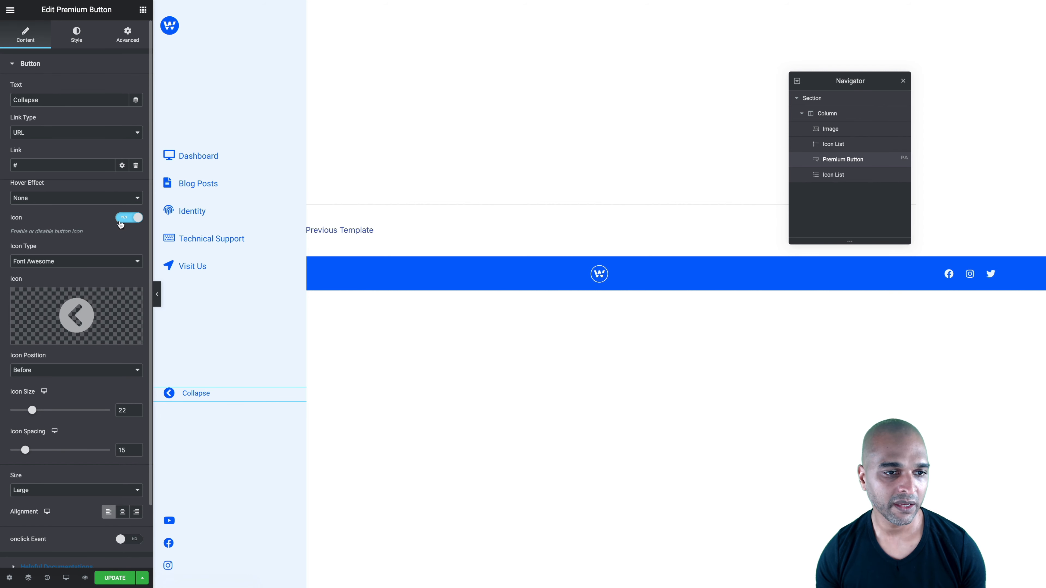
click(128, 217)
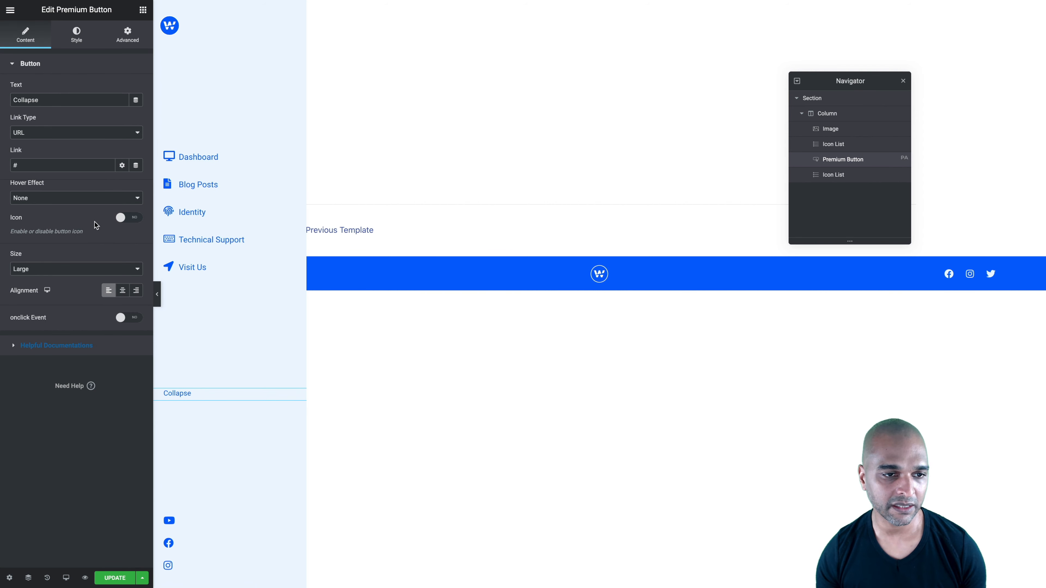
click(128, 217)
click(88, 300)
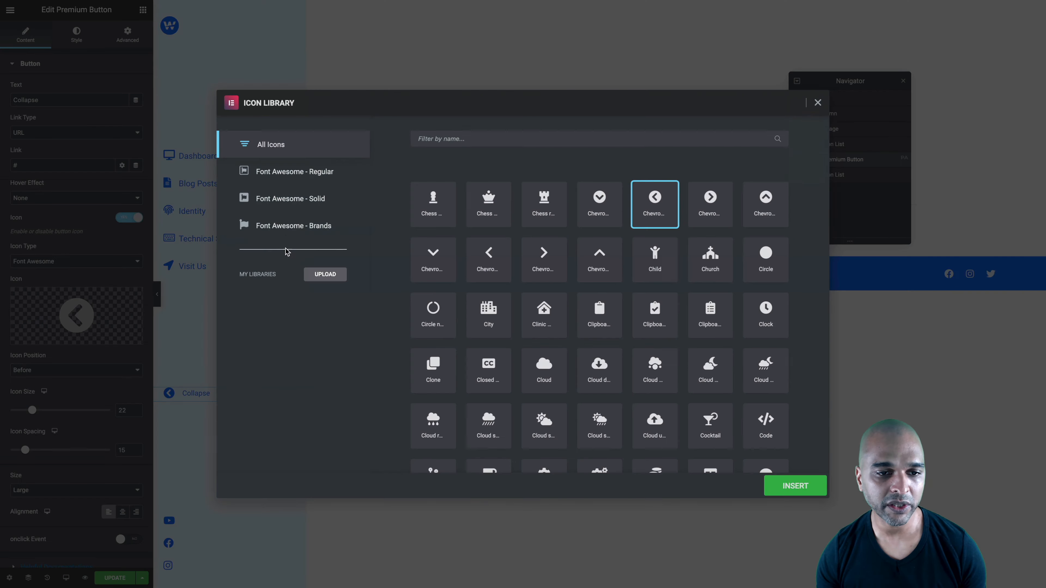
click(464, 139)
text(left)
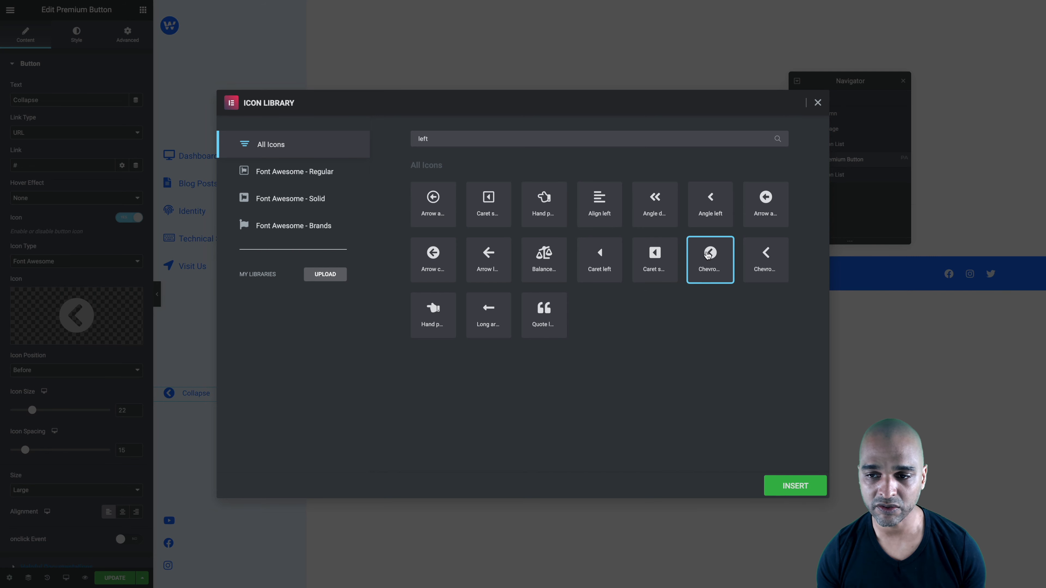
click(792, 487)
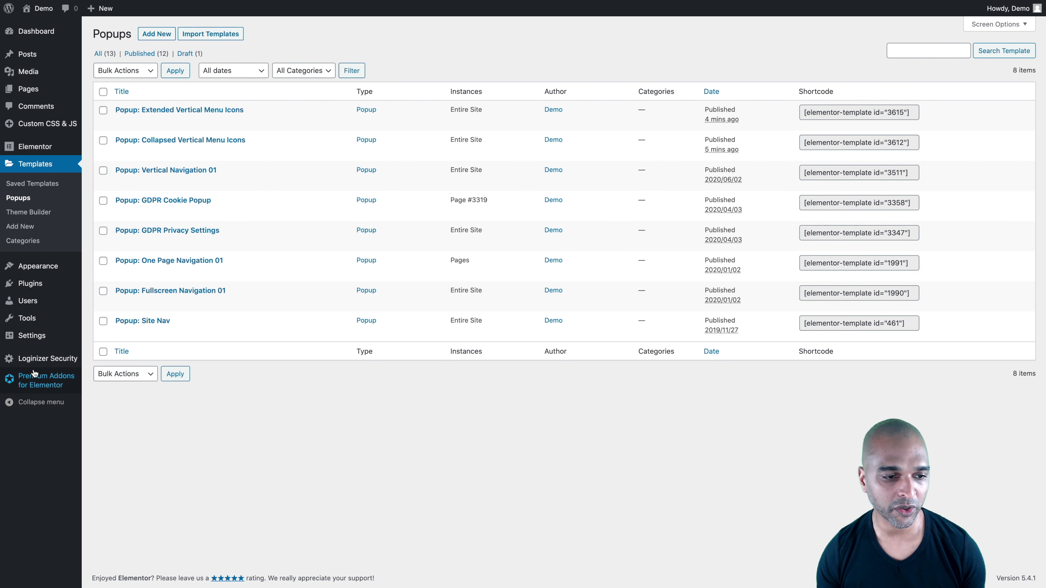
Switch to the WordPress dashboard's Popups page, then collapse and re-expand the admin side menu
click(31, 403)
click(12, 316)
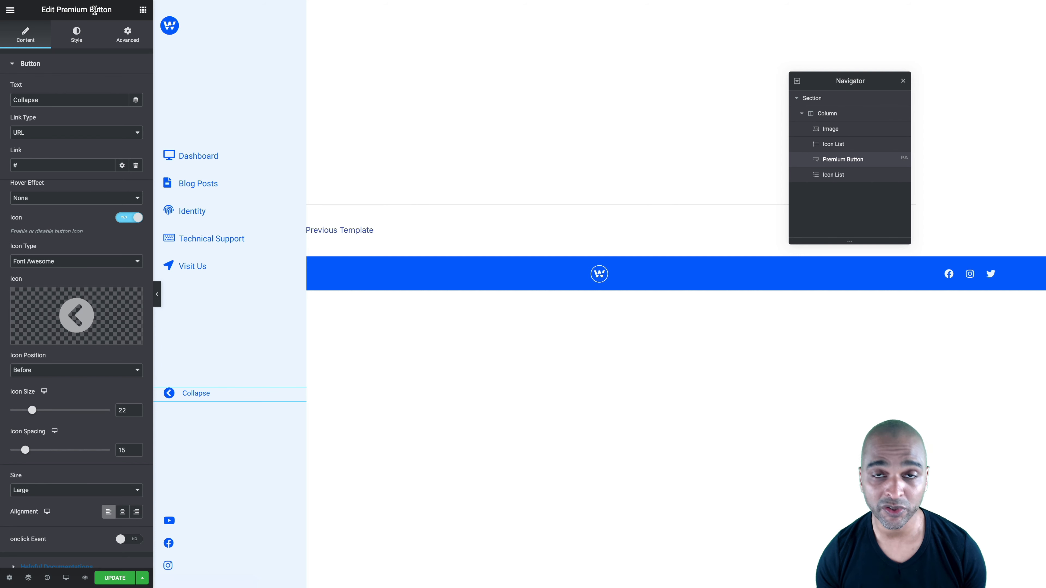
Enable the Collapse button's onclick event with the code localStorage.setItem('statex', 'collapsed'); window.location.reload(); and update the popup
scroll(66, 234, down, 3)
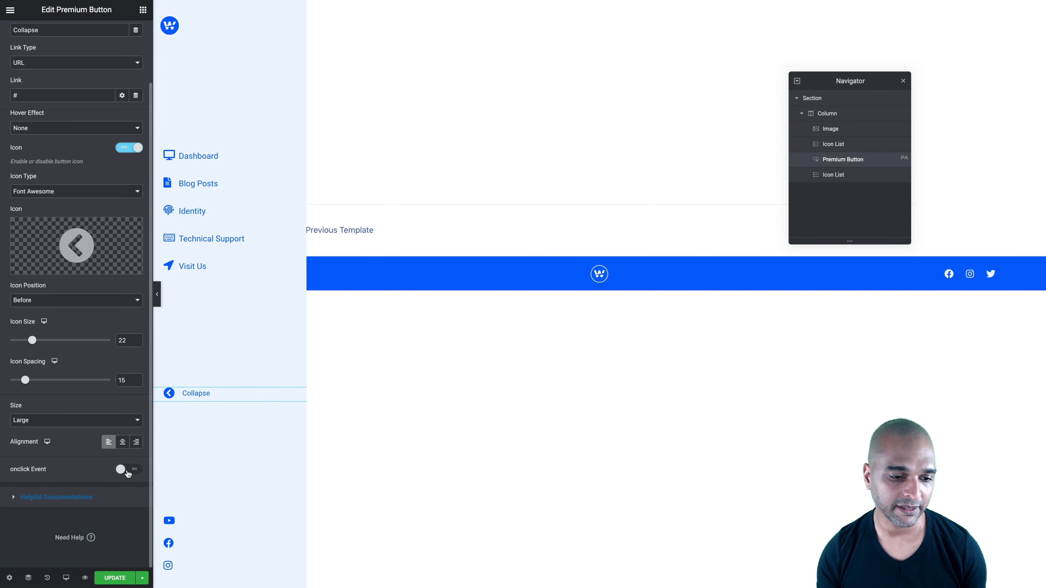
click(135, 472)
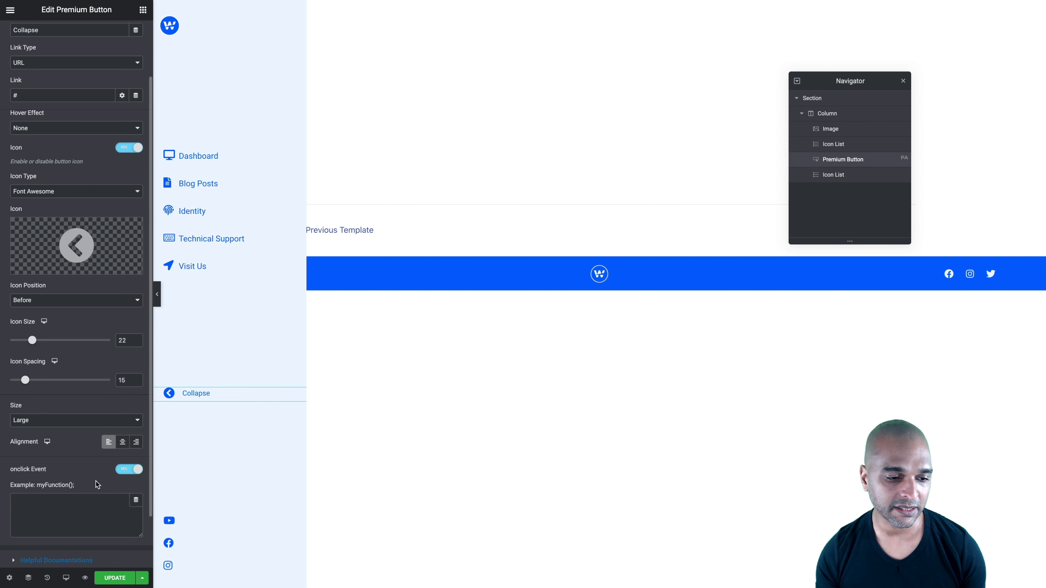
click(21, 505)
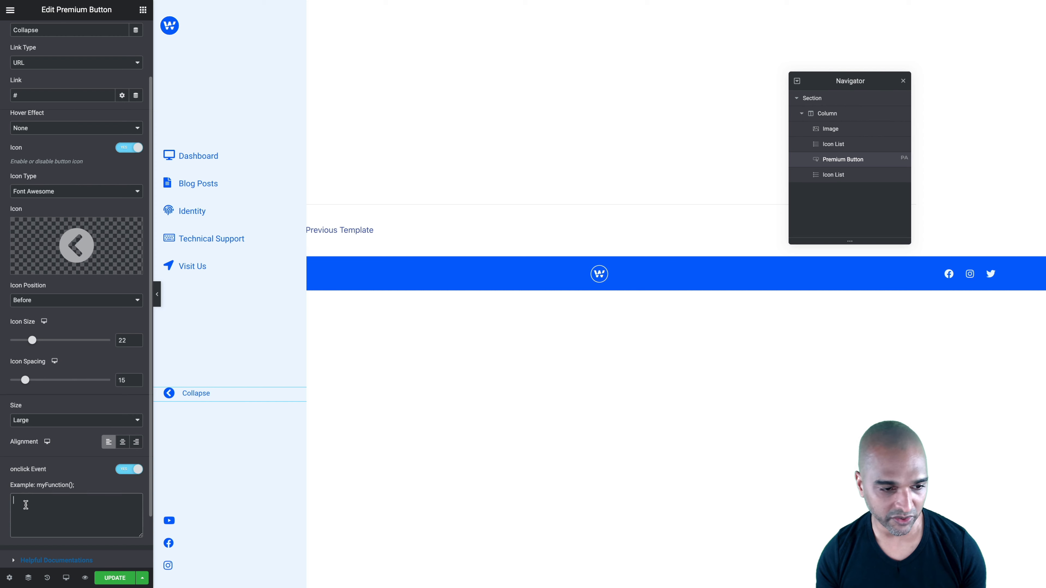
text(localStorage.setItem('statex', 'collapsed'); window.location.reload();)
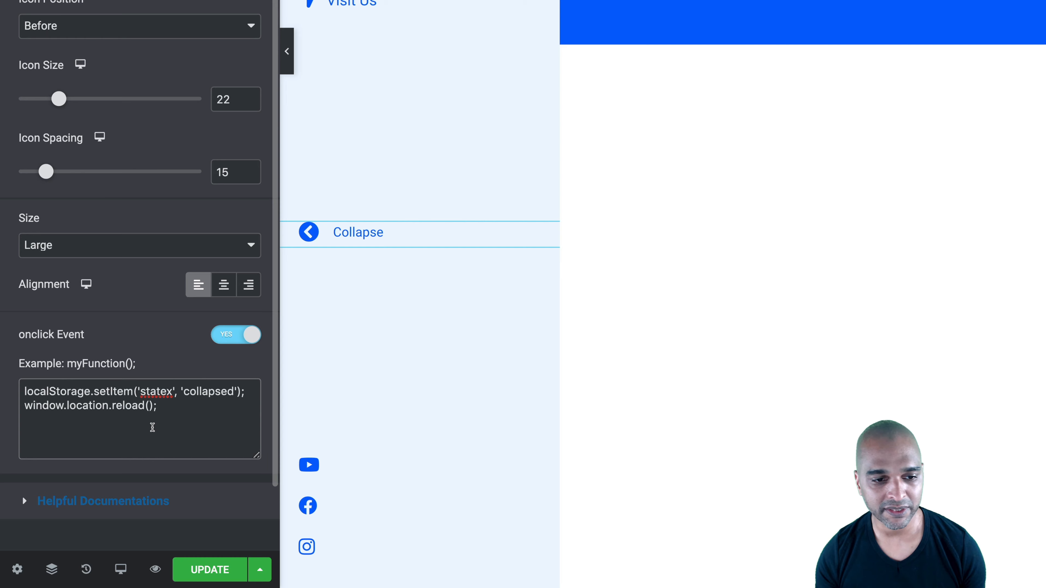
scroll(152, 427, down, 1)
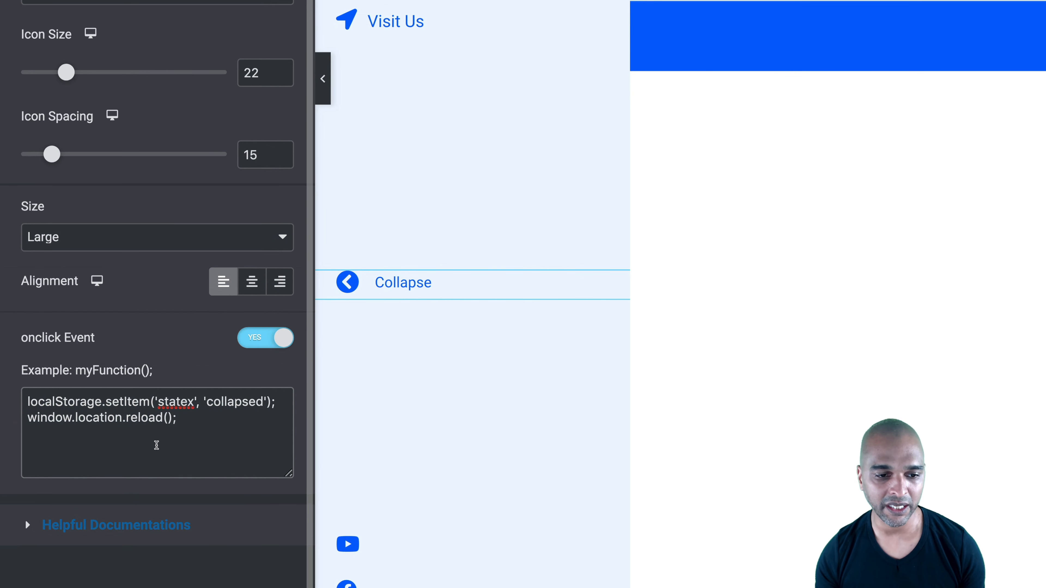
scroll(156, 445, down, 1)
scroll(156, 446, down, 5)
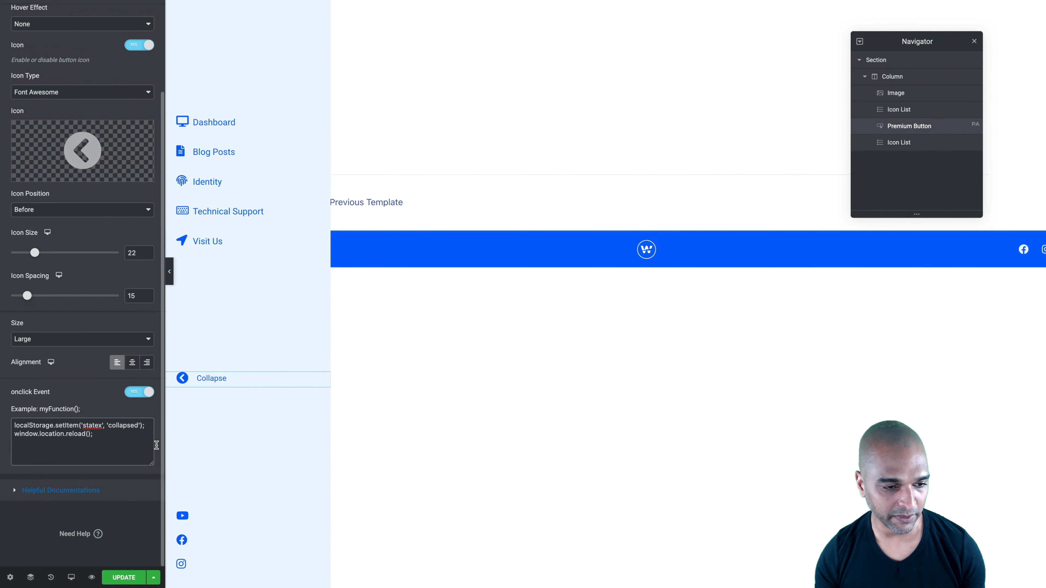
click(115, 578)
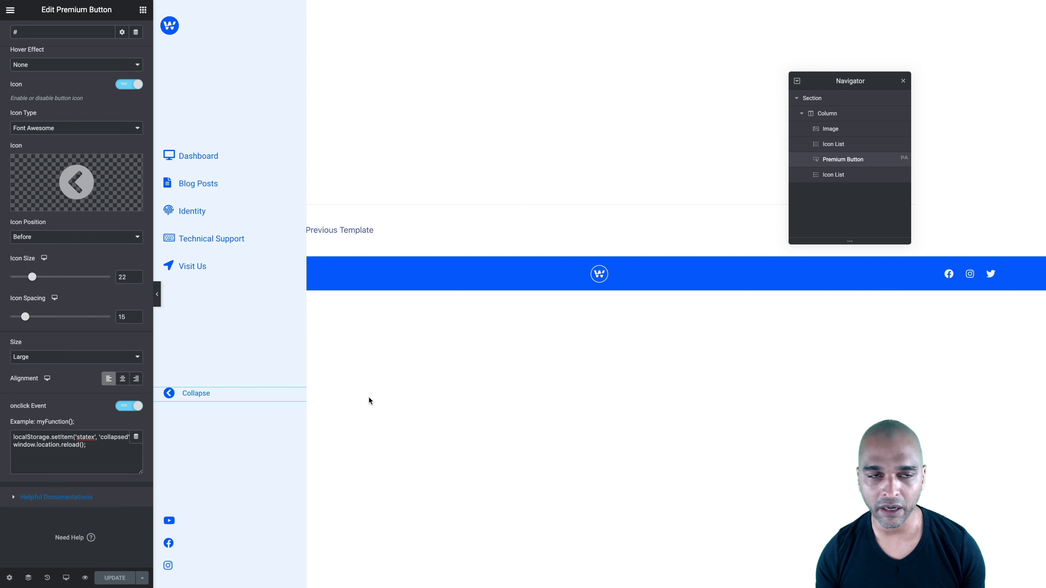
Switch to the Collapsed Vertical Menu Icons popup and give its section a minimum height of 100 VH
key(ctrl+Tab)
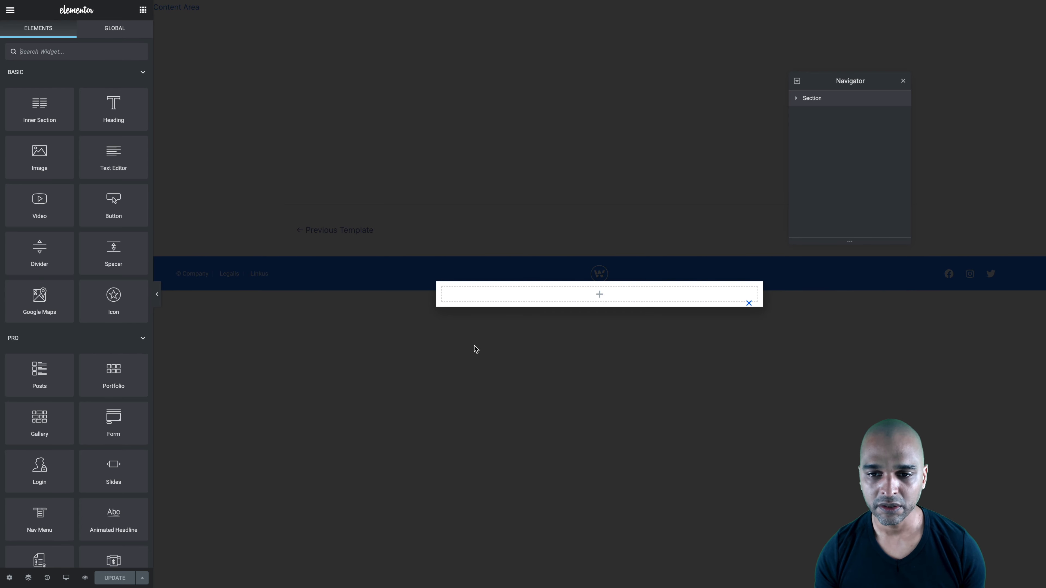
key(ctrl+shift+Tab)
key(ctrl+shift+Tab)
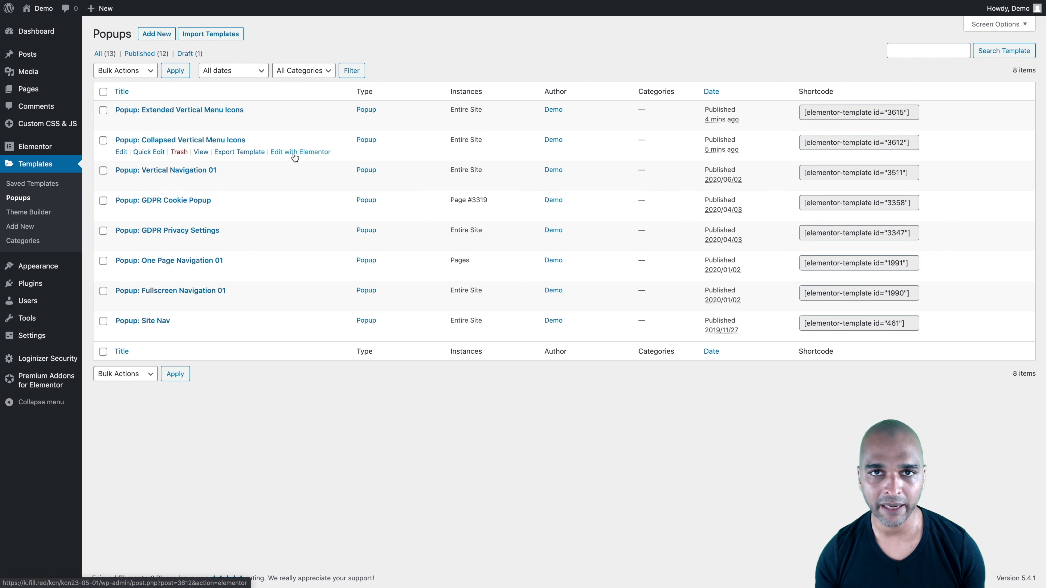
key(ctrl+Tab)
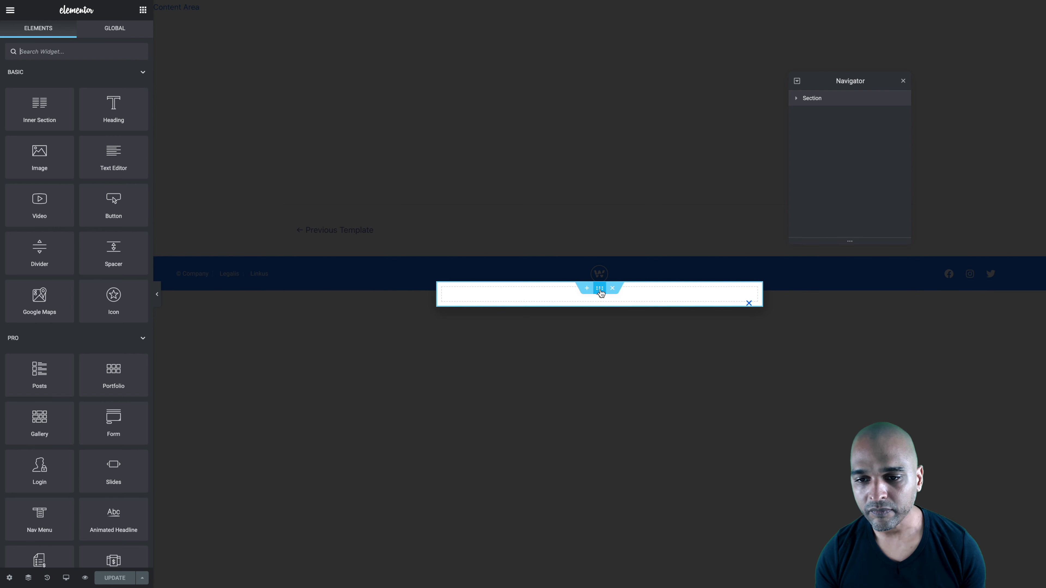
click(600, 289)
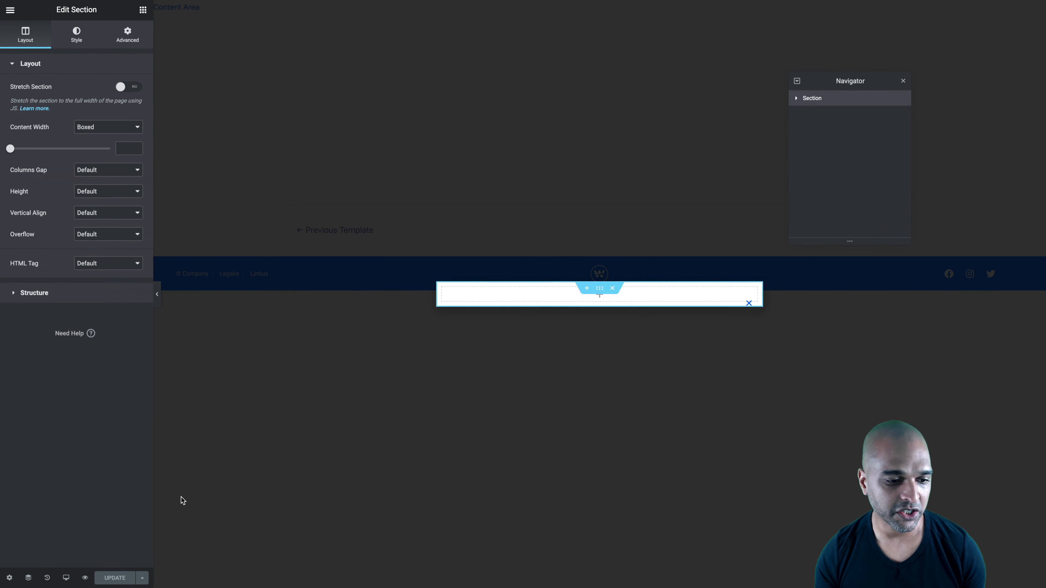
click(94, 190)
click(95, 208)
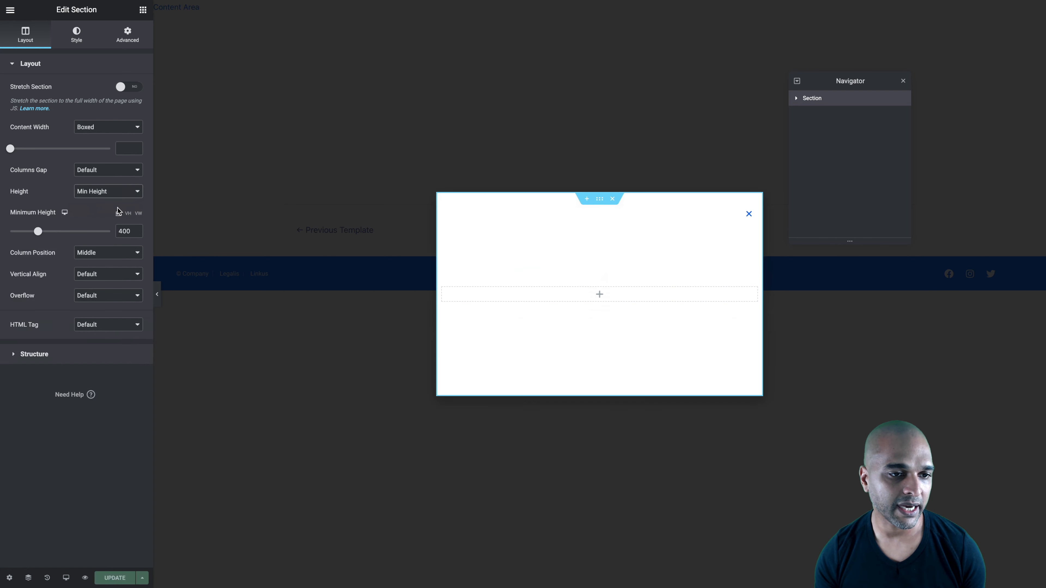
click(128, 214)
click(127, 231)
text(100)
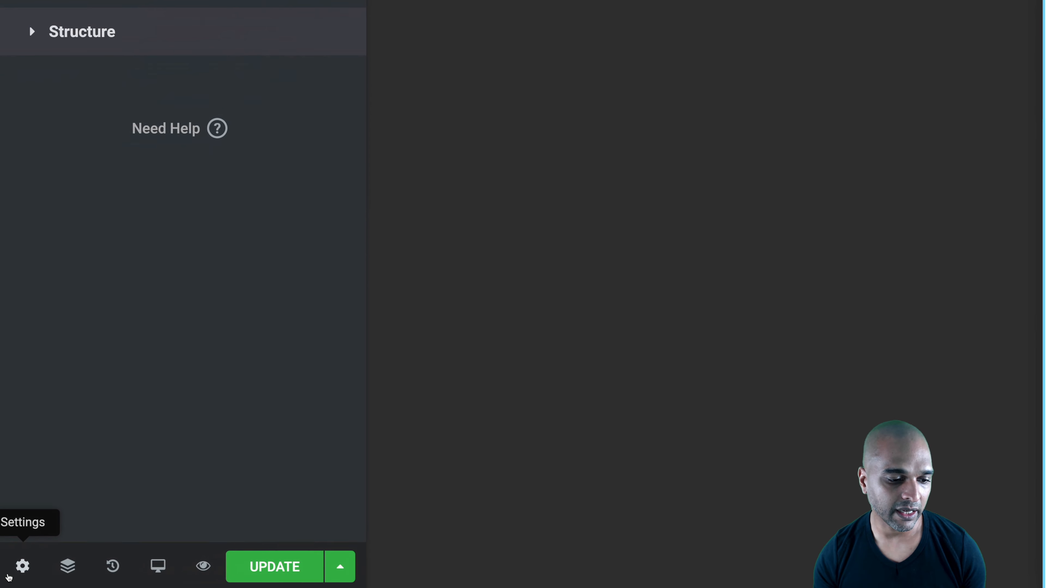
Set the popup's width to 65 px and its height to a custom 100 VH
click(20, 568)
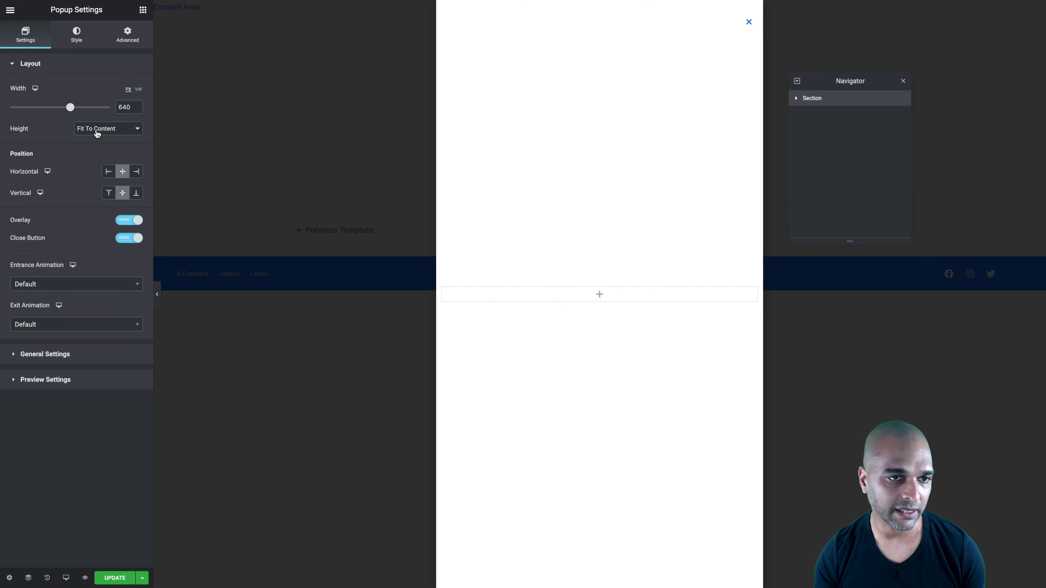
double_click(122, 108)
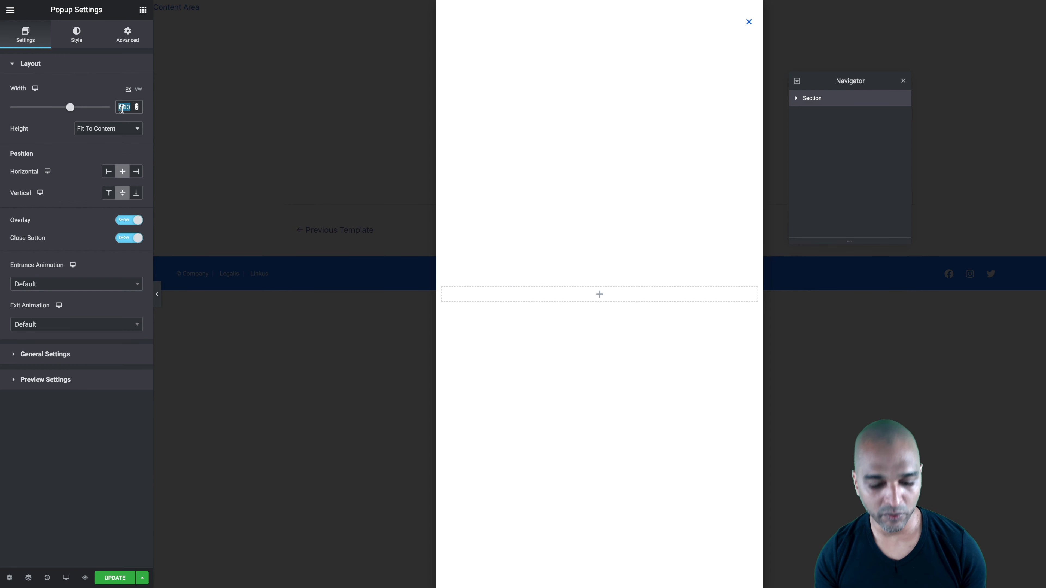
text(65)
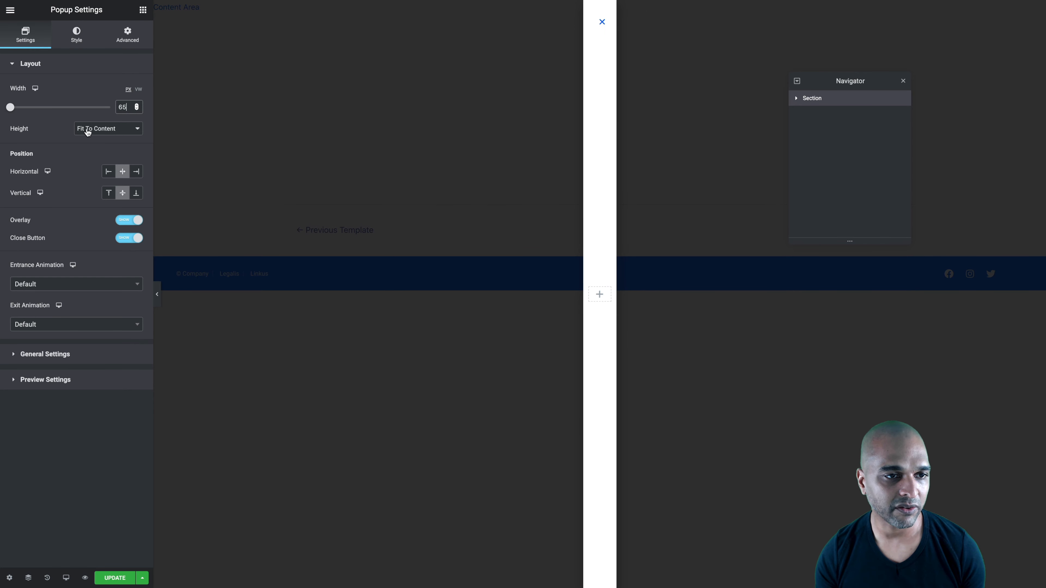
click(97, 131)
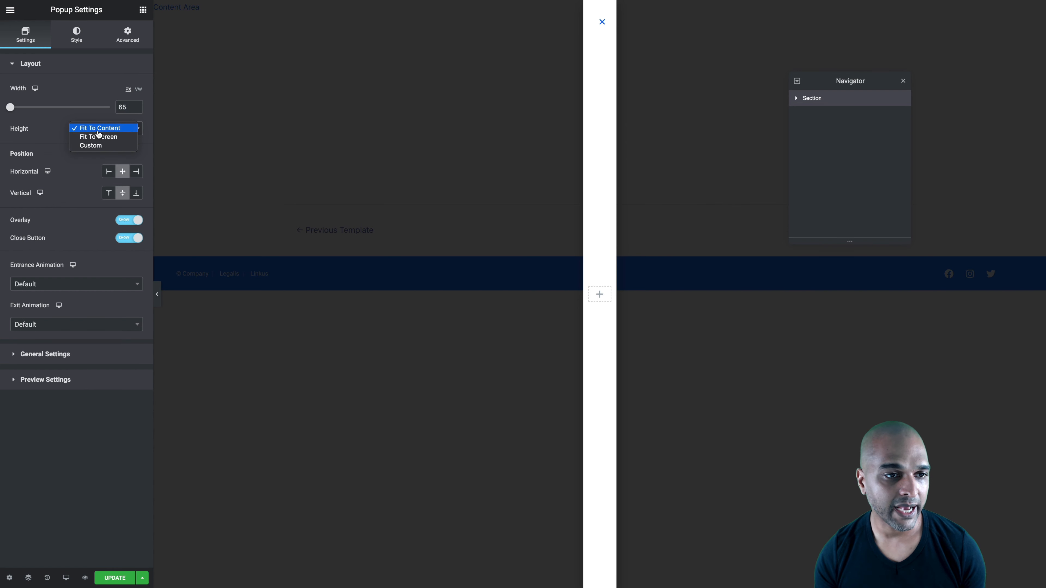
click(93, 147)
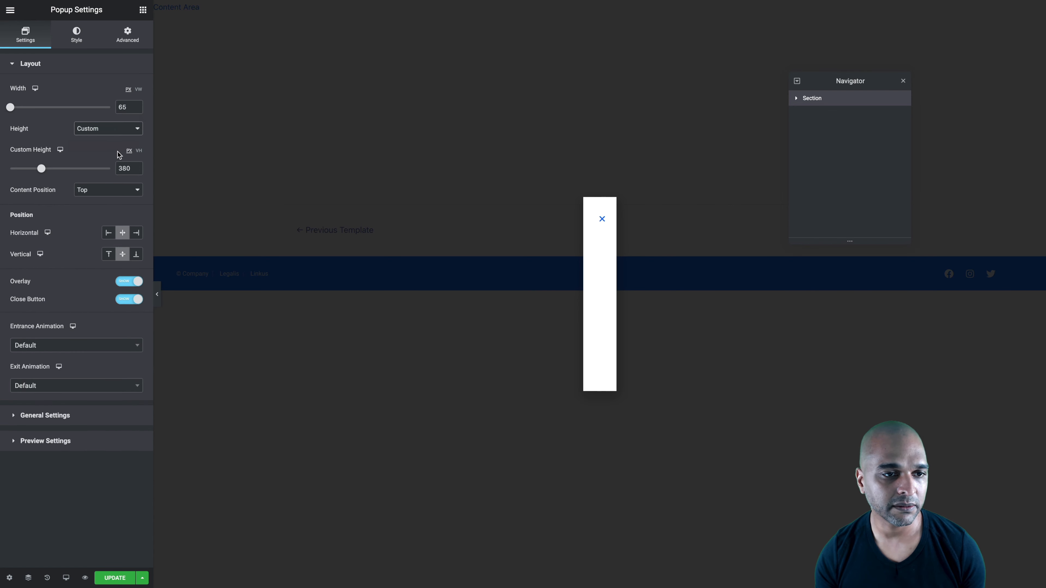
click(139, 151)
double_click(128, 168)
text(100)
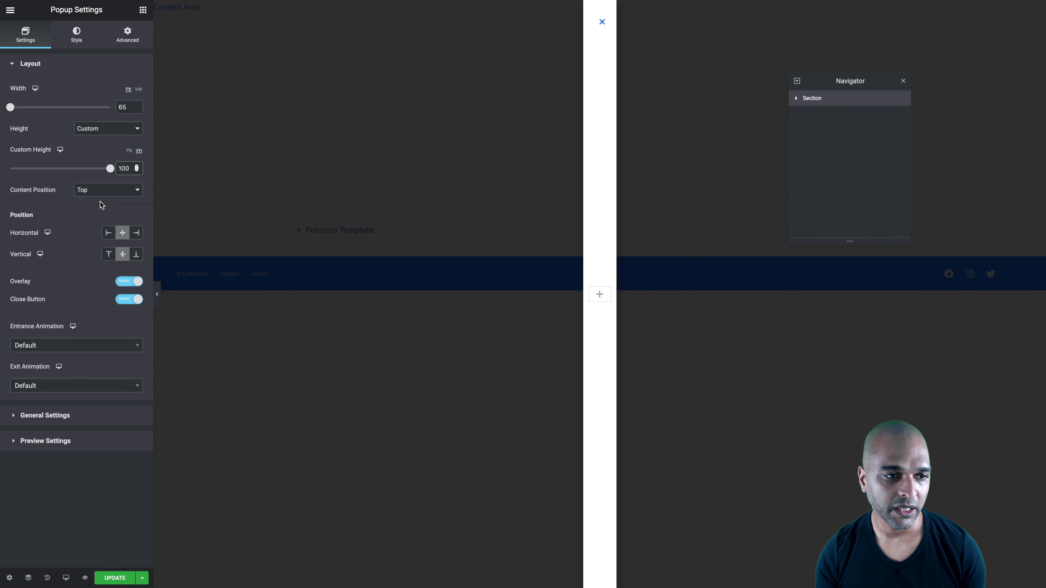
Set the popup's horizontal position to Left and hide its overlay and close button
click(107, 234)
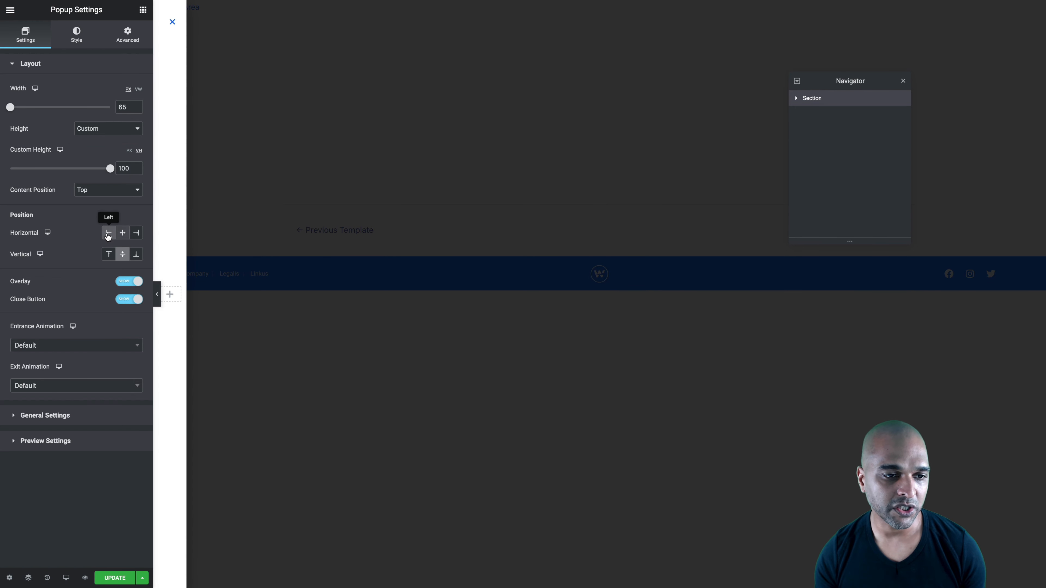
click(120, 284)
click(124, 301)
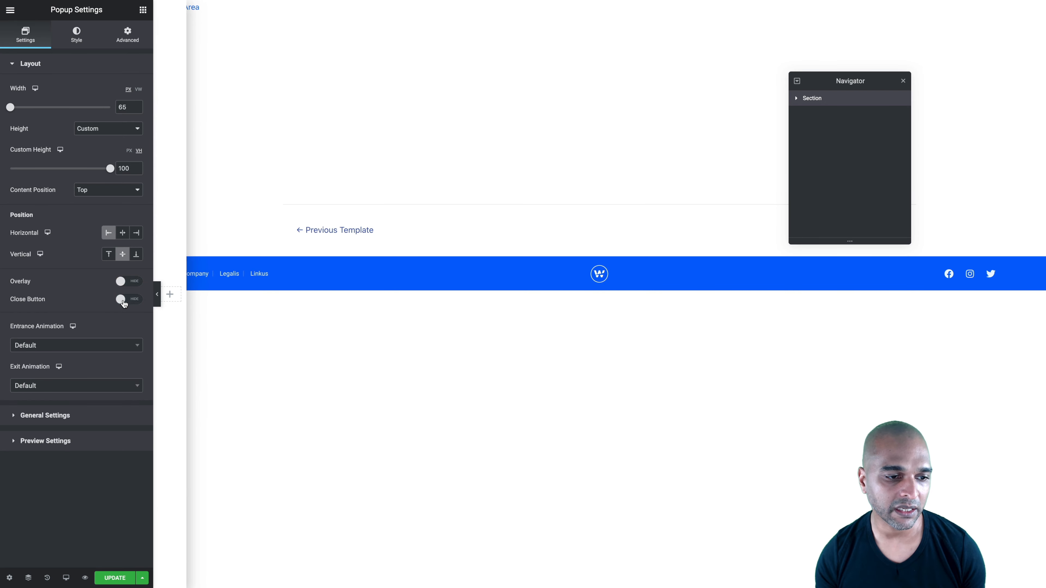
Set the popup's entrance and exit animations to None with an animation duration of 0 seconds
click(48, 348)
click(21, 377)
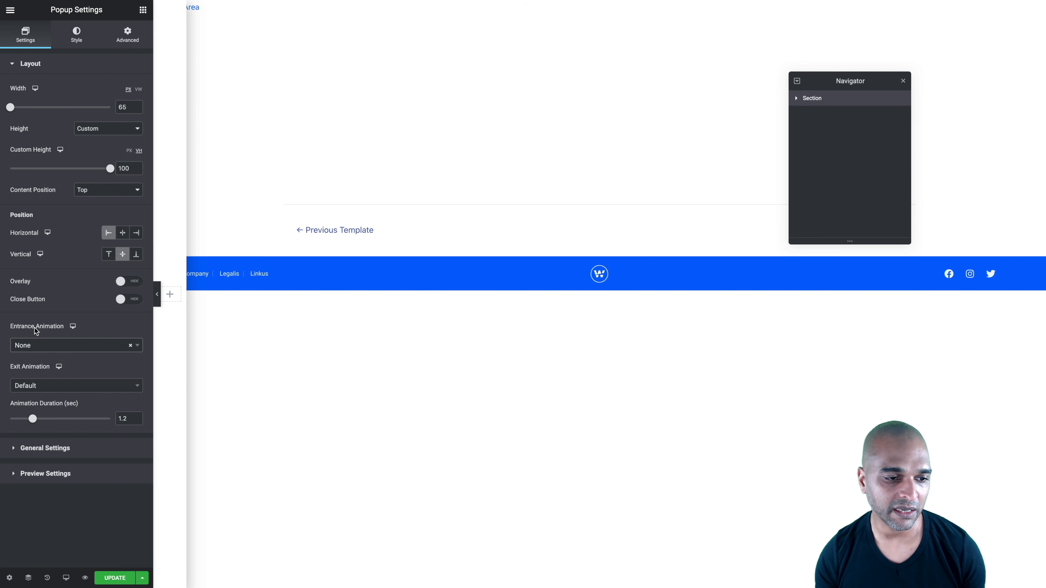
click(26, 389)
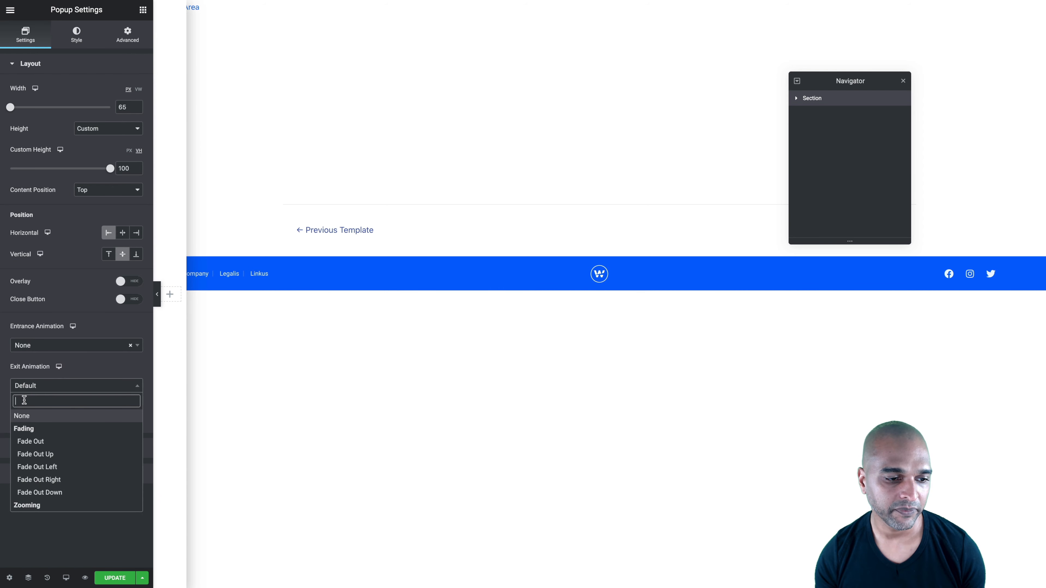
click(23, 416)
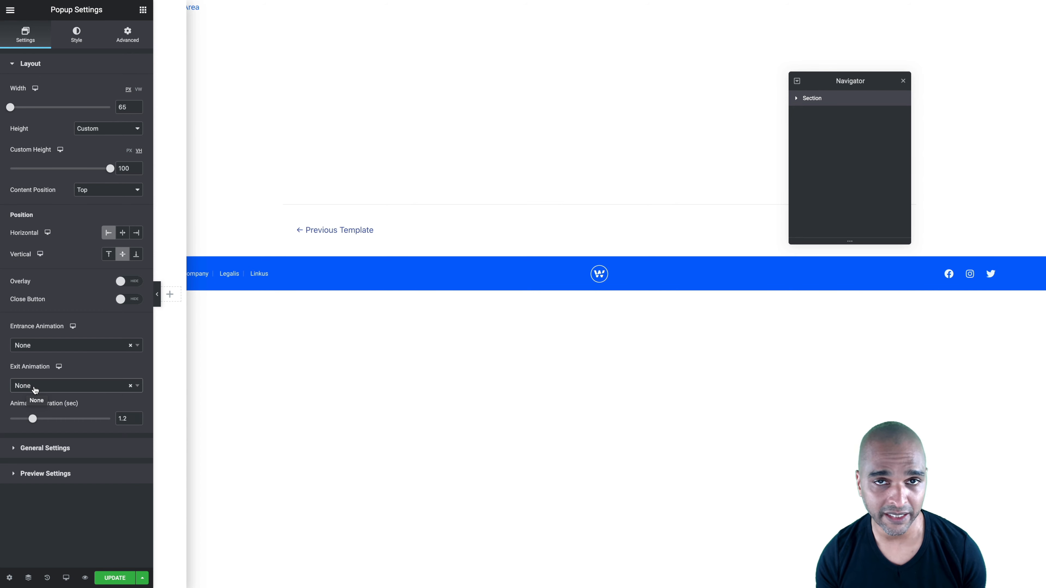
text(0)
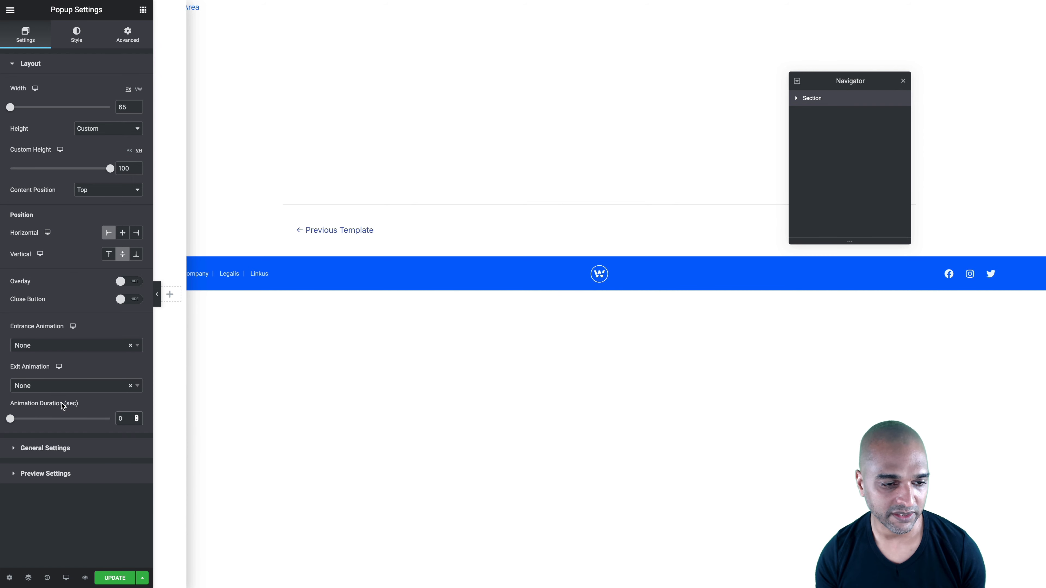
Set the popup's HTML tag to header in its general settings
click(51, 448)
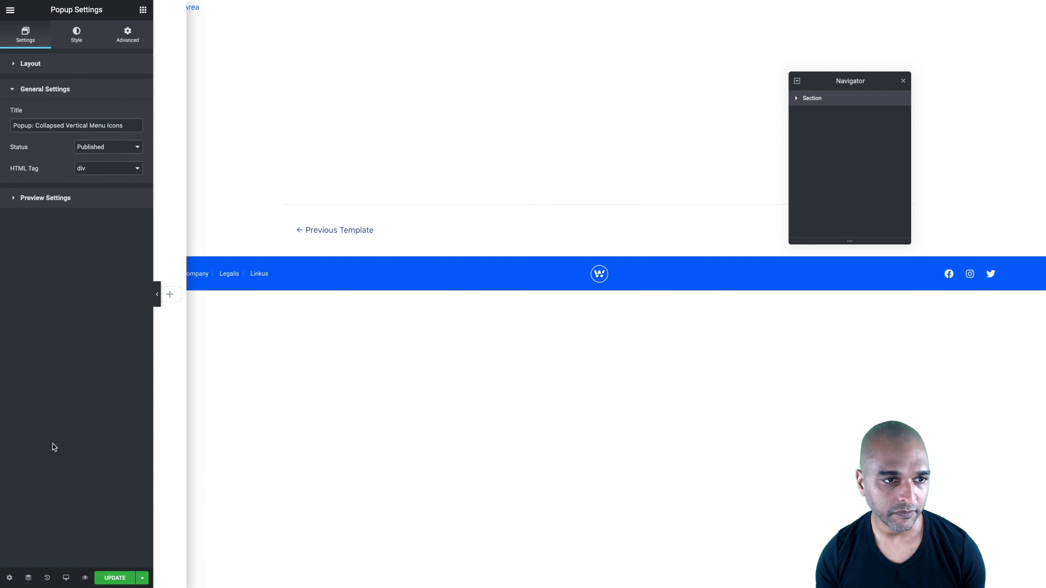
click(78, 168)
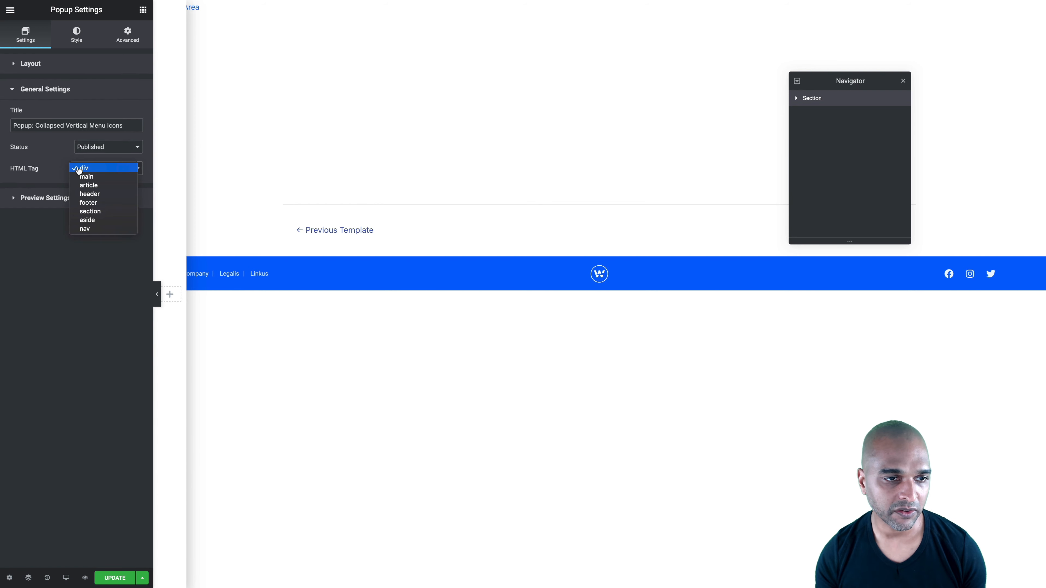
click(86, 197)
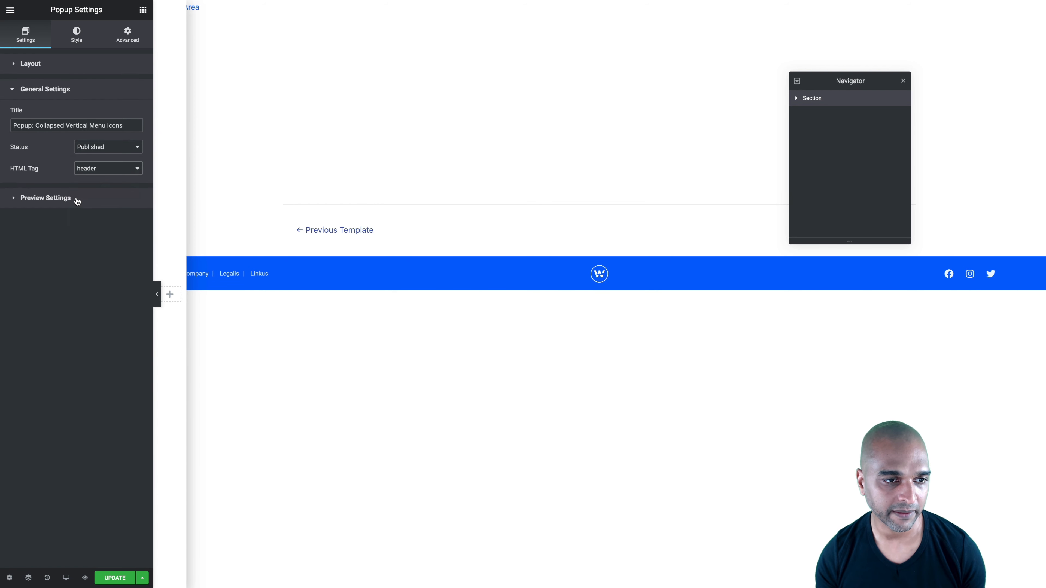
click(78, 201)
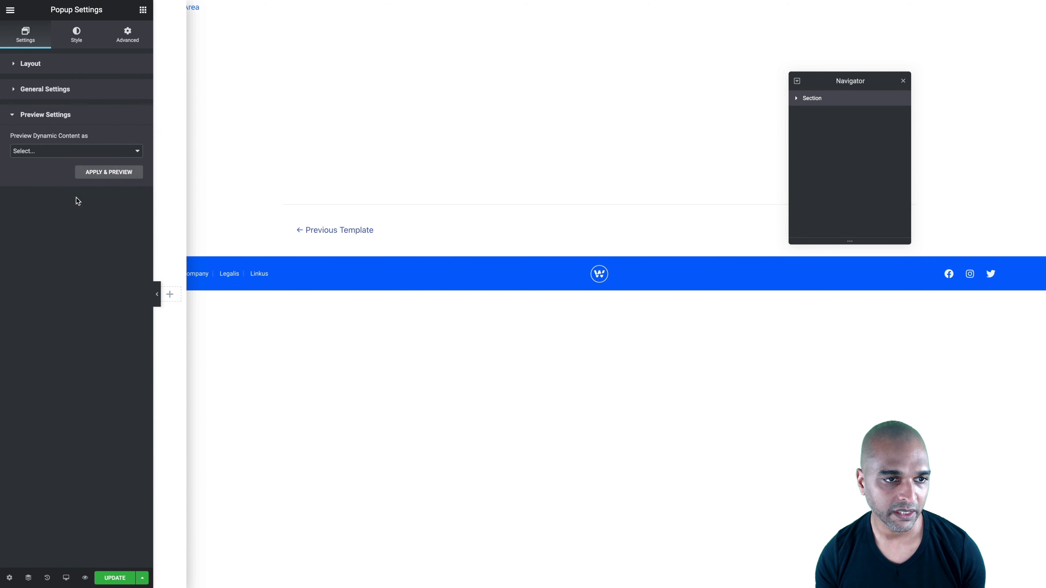
Give the popup a classic background in the saved pale blue color and reset its box shadow
click(75, 46)
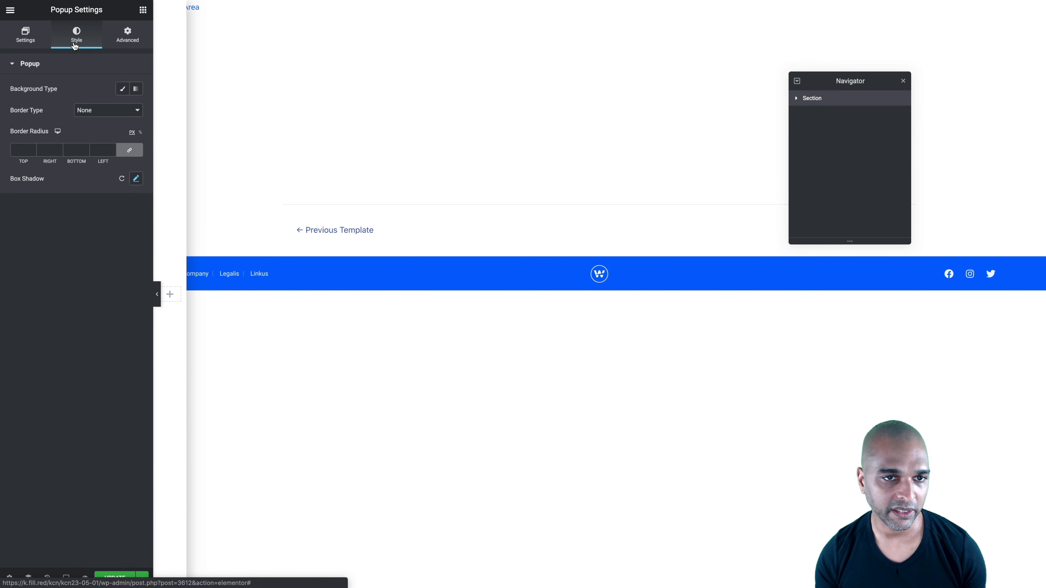
click(120, 90)
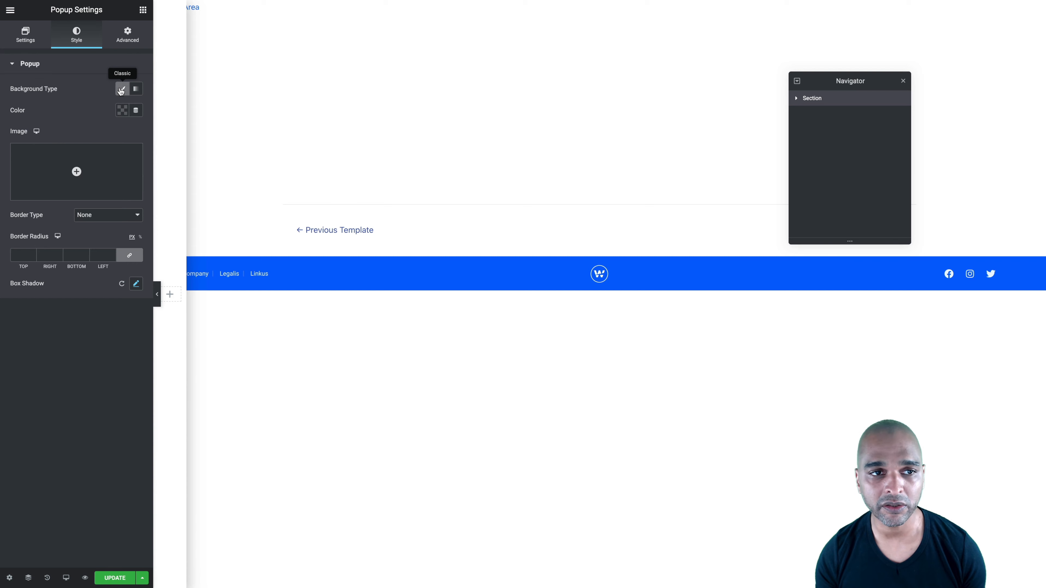
click(122, 110)
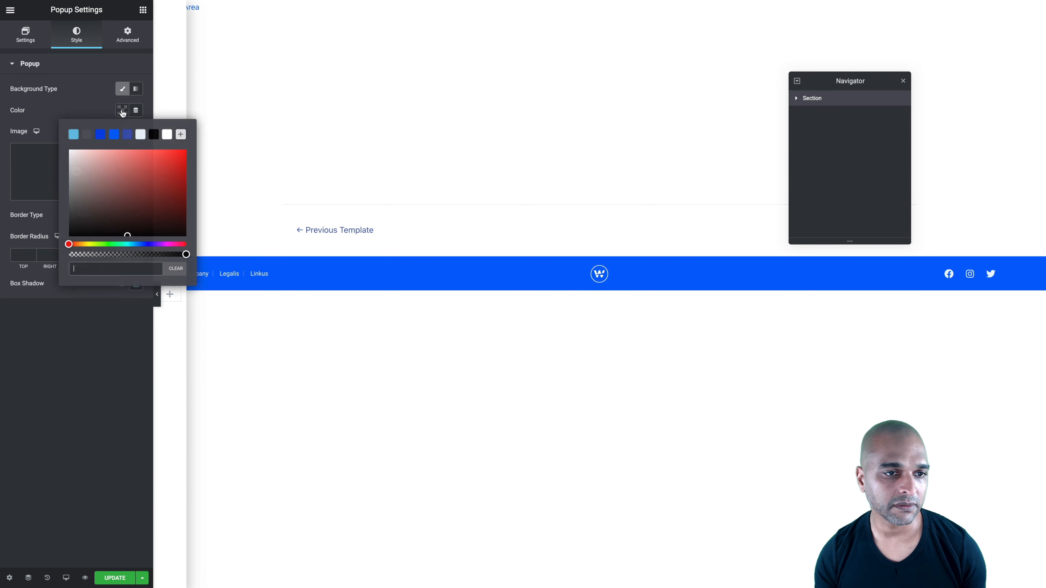
click(141, 135)
click(73, 91)
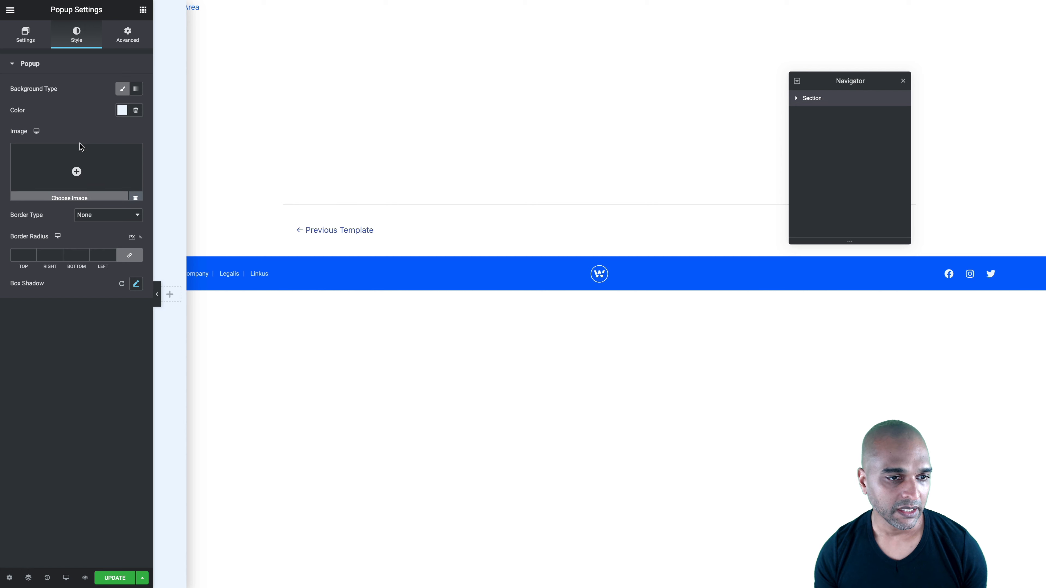
click(122, 284)
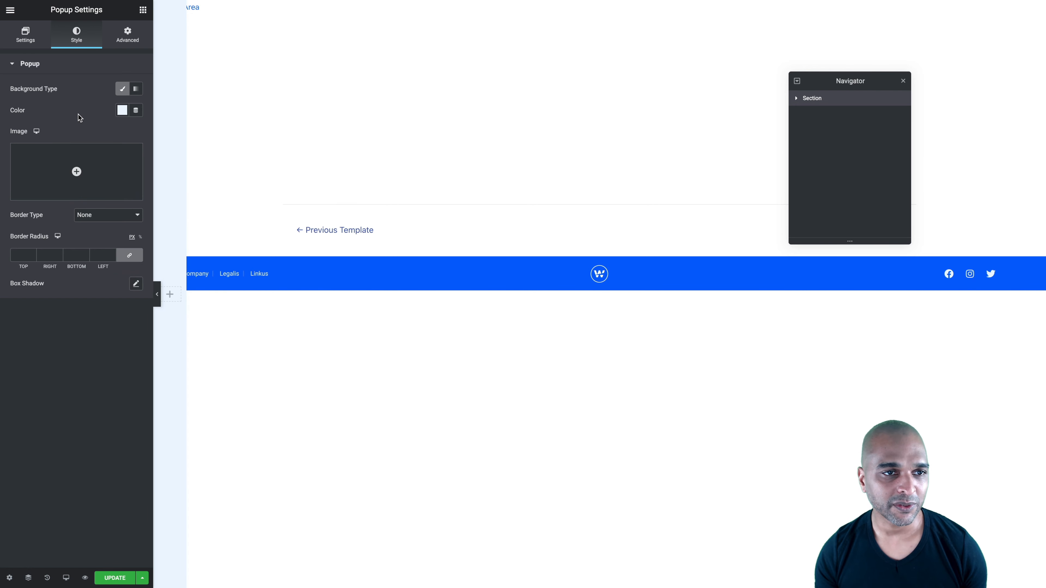
Prevent the popup from closing on overlay or ESC key, and set its margin to 0 on all sides
click(123, 43)
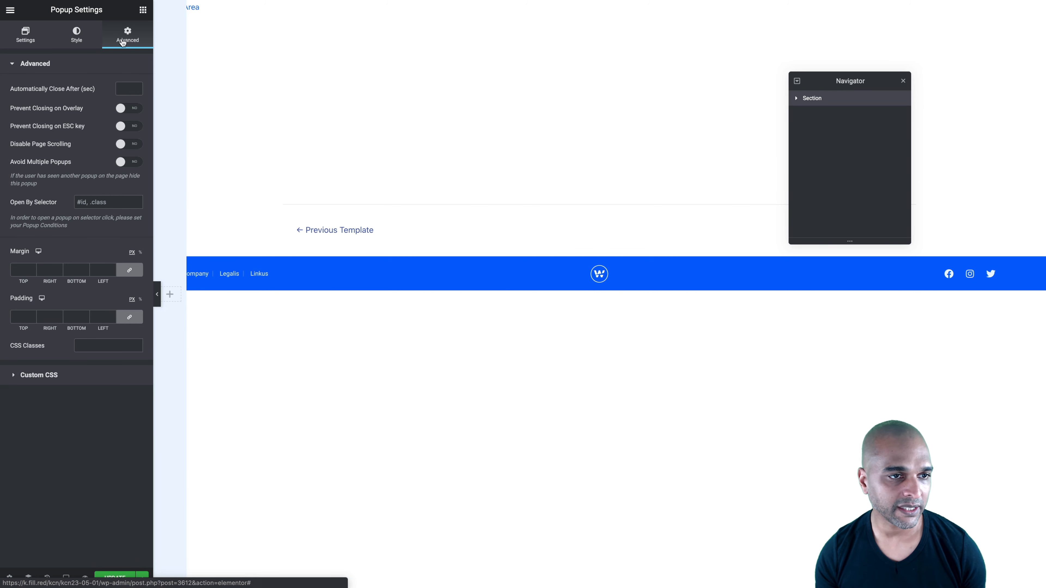
click(131, 109)
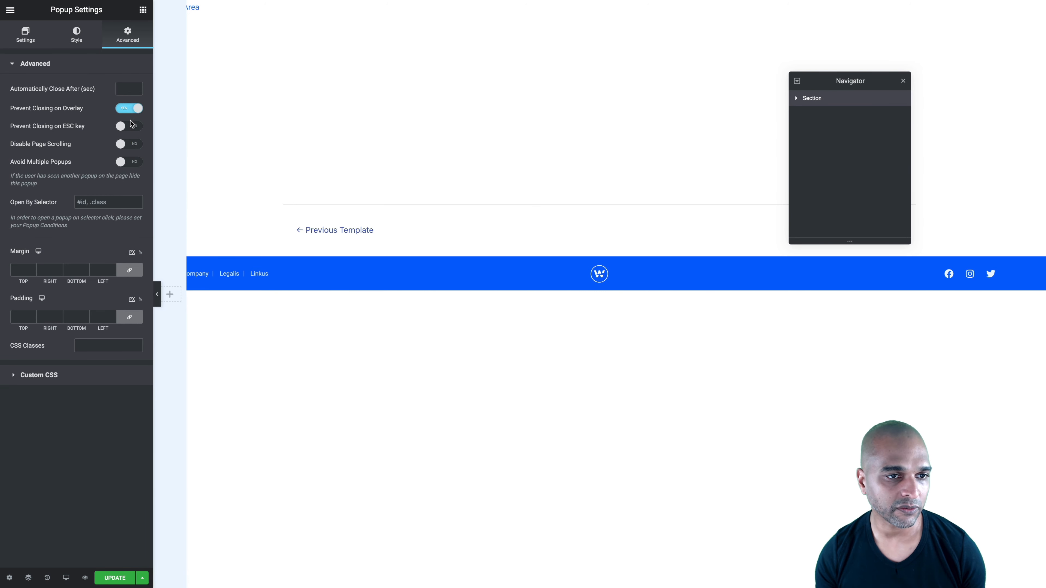
click(133, 129)
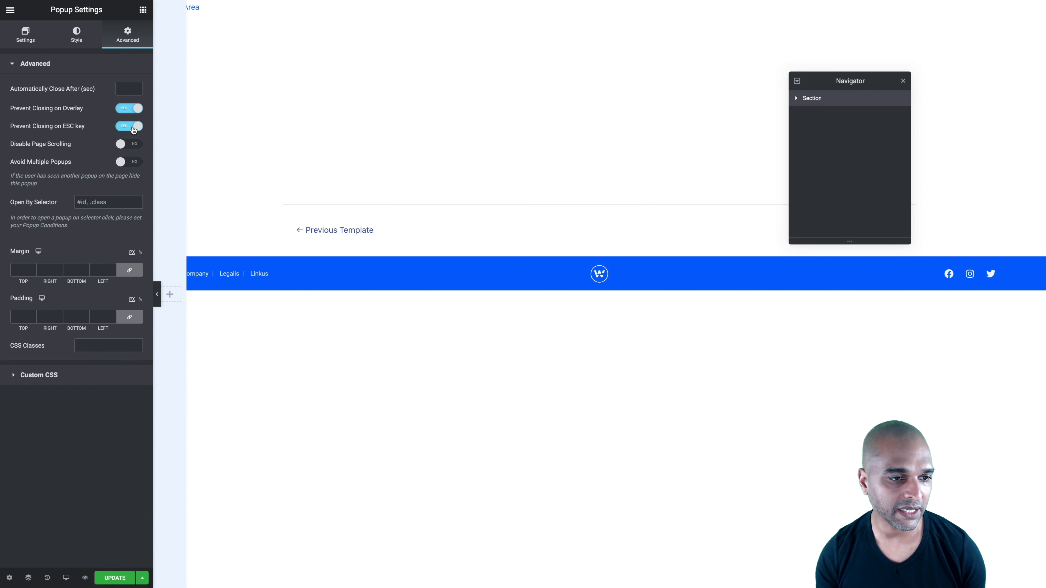
click(129, 270)
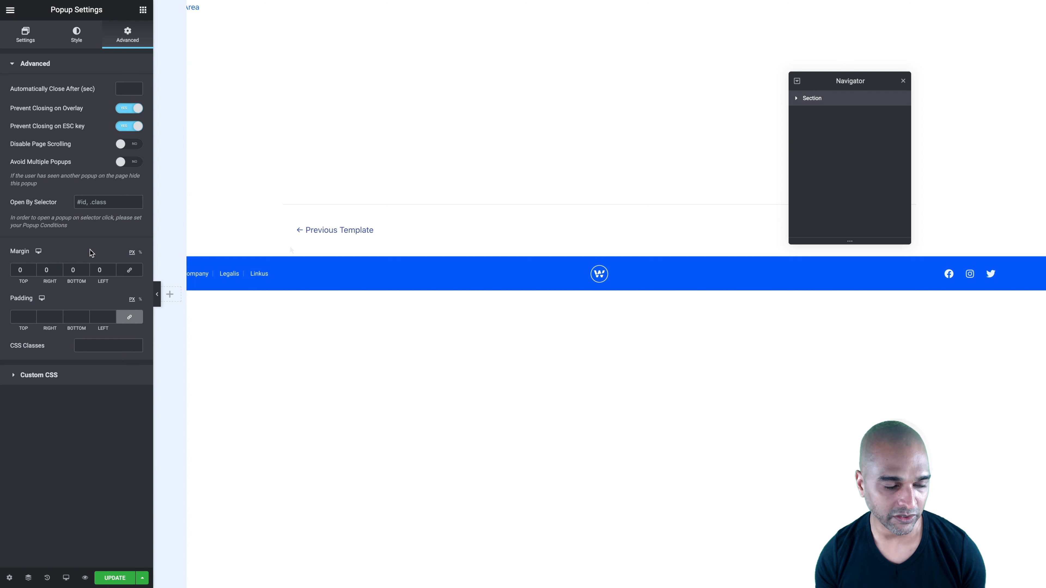
Add the custom CSS "selector {z-index:999!important;}" to the popup and update it
click(43, 382)
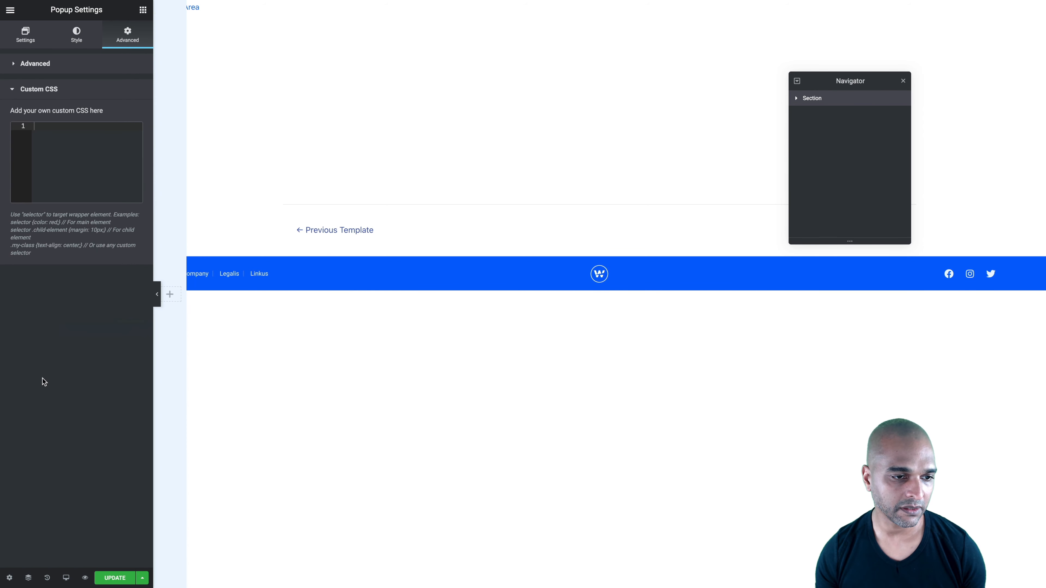
click(59, 175)
text(selector {z-index:999!important;})
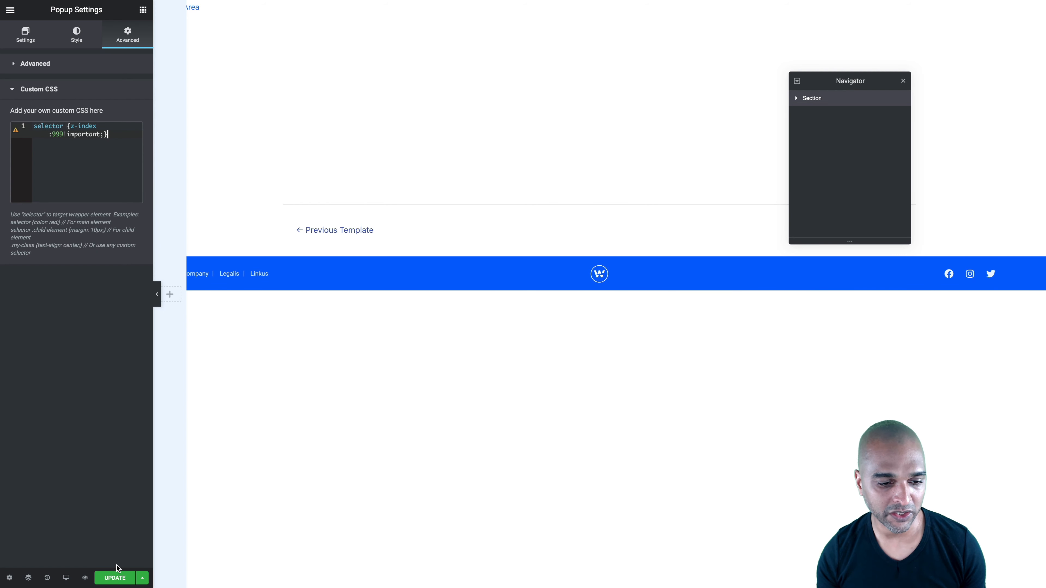
click(115, 578)
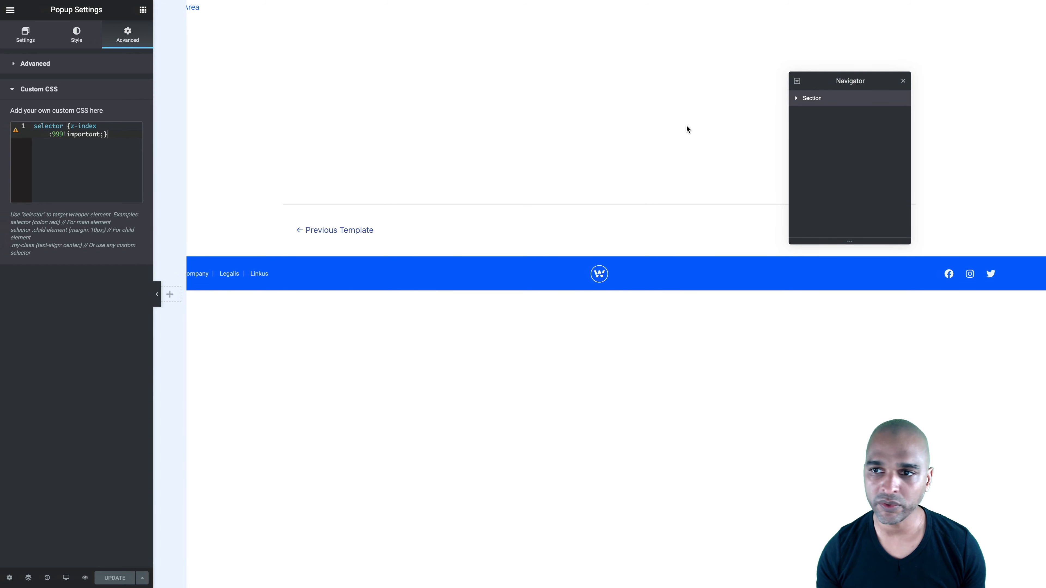
Set the section's column position to Stretch and update the popup
click(811, 100)
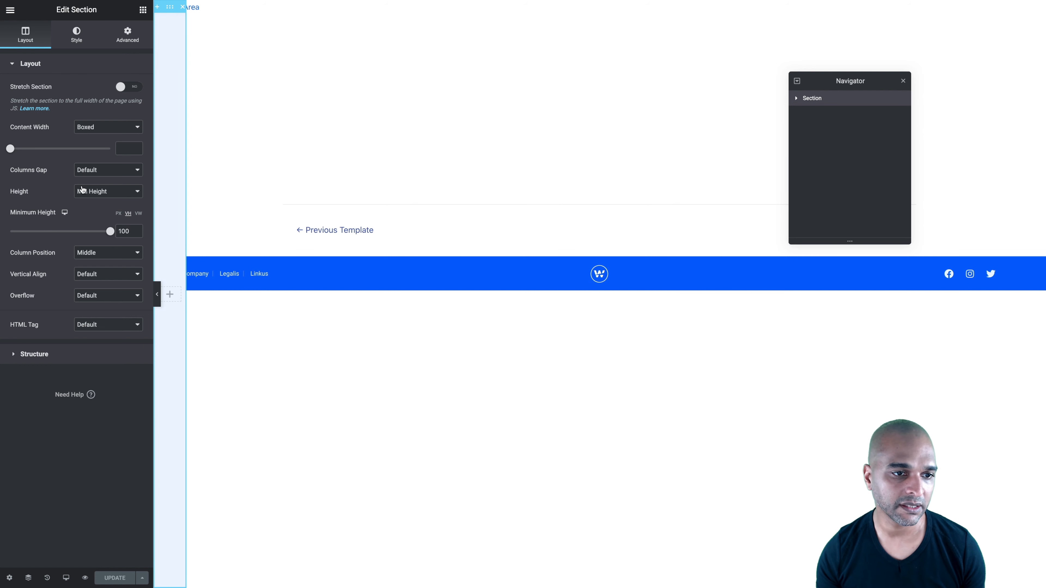
click(91, 258)
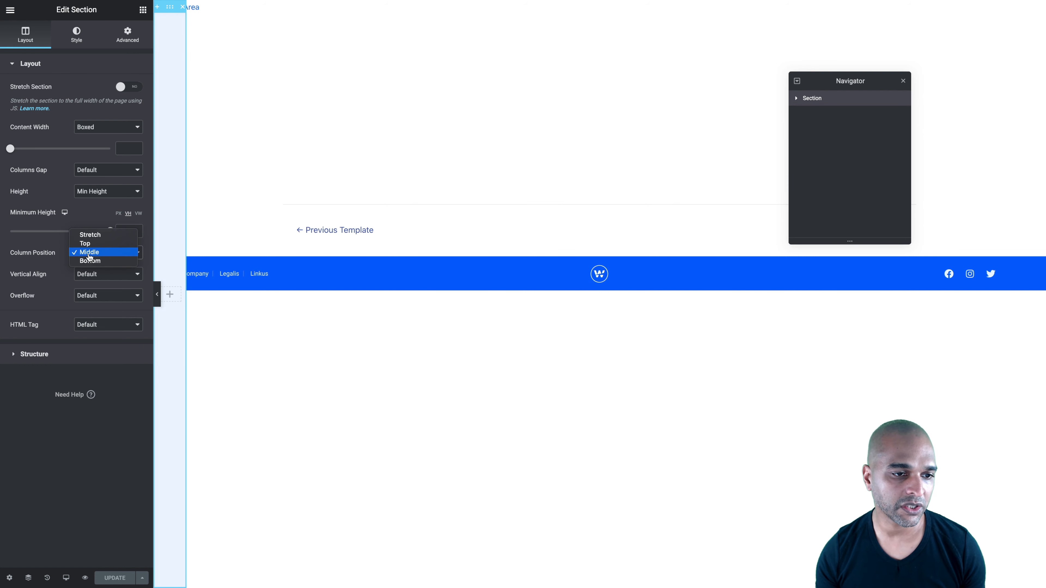
click(87, 236)
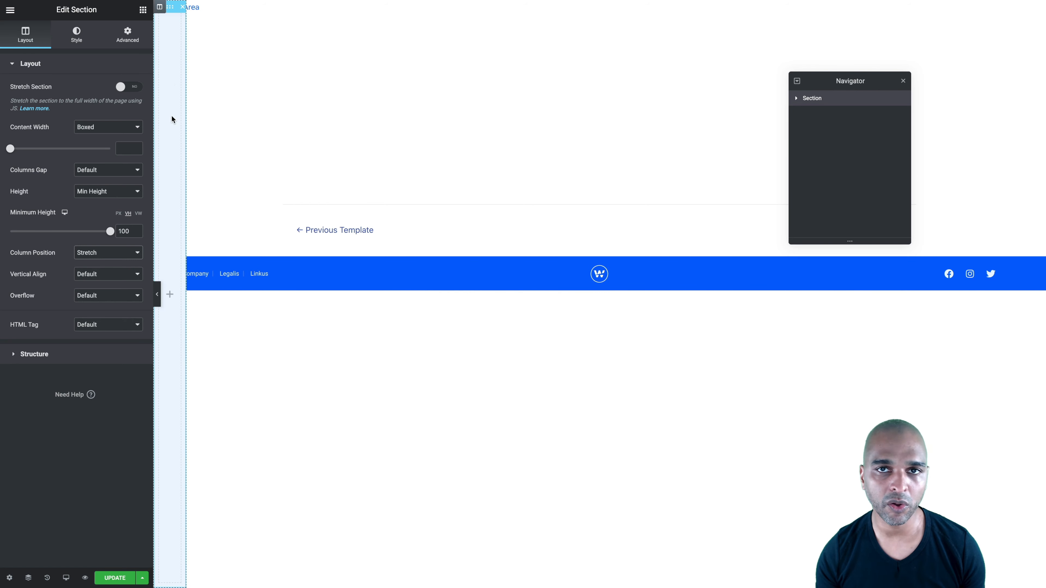
click(108, 579)
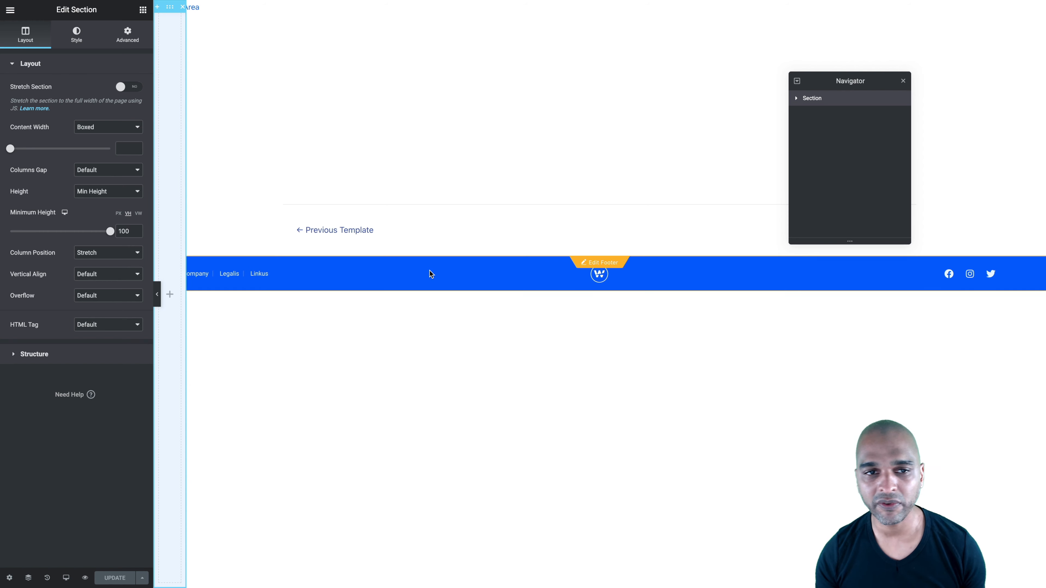
Replace the empty column in the collapsed popup's section with a copy of the extended menu popup's column
key(ctrl+Tab)
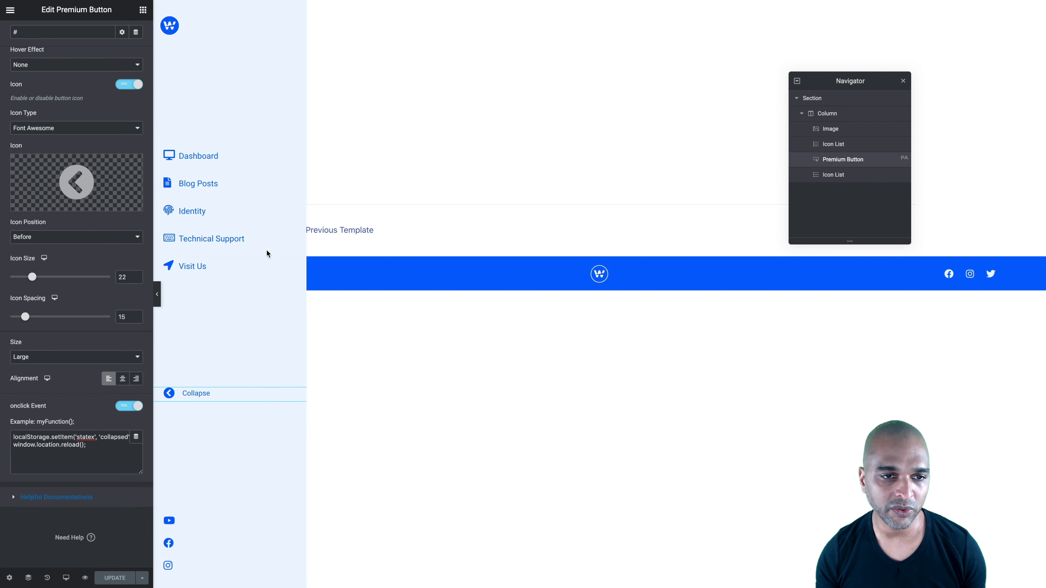
right_click(830, 120)
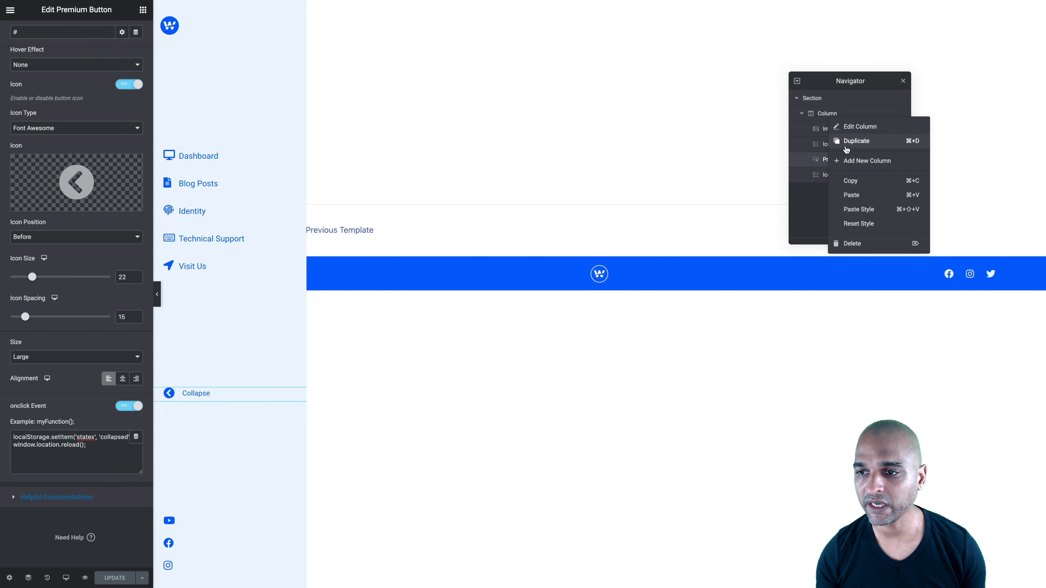
click(847, 184)
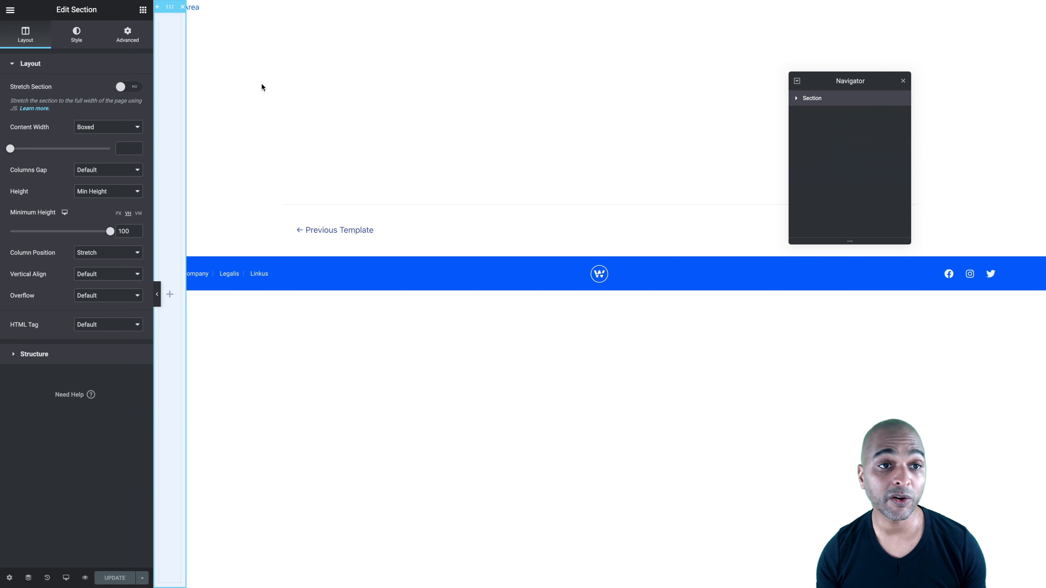
click(796, 98)
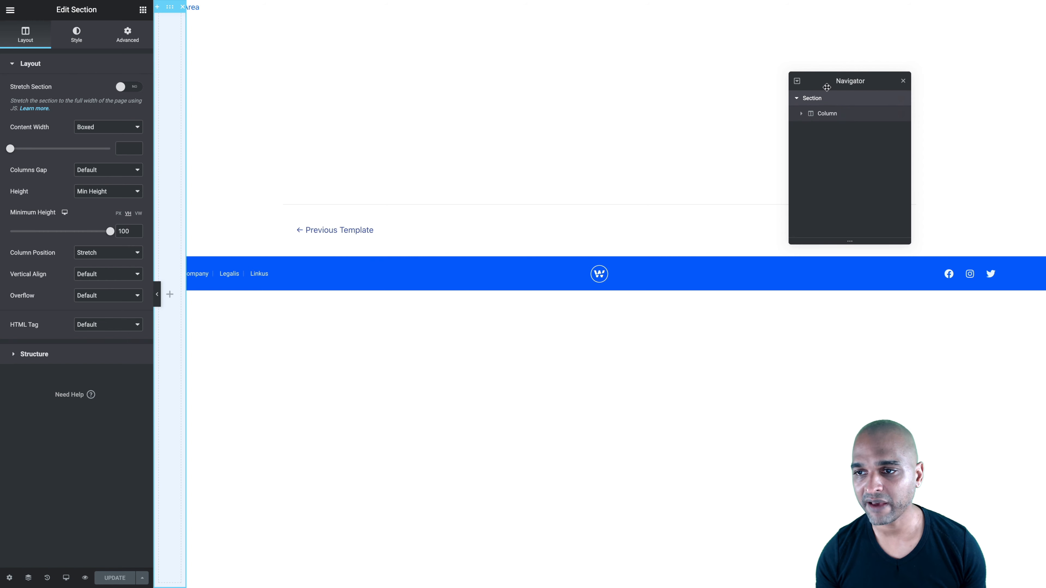
drag(827, 88, 734, 95)
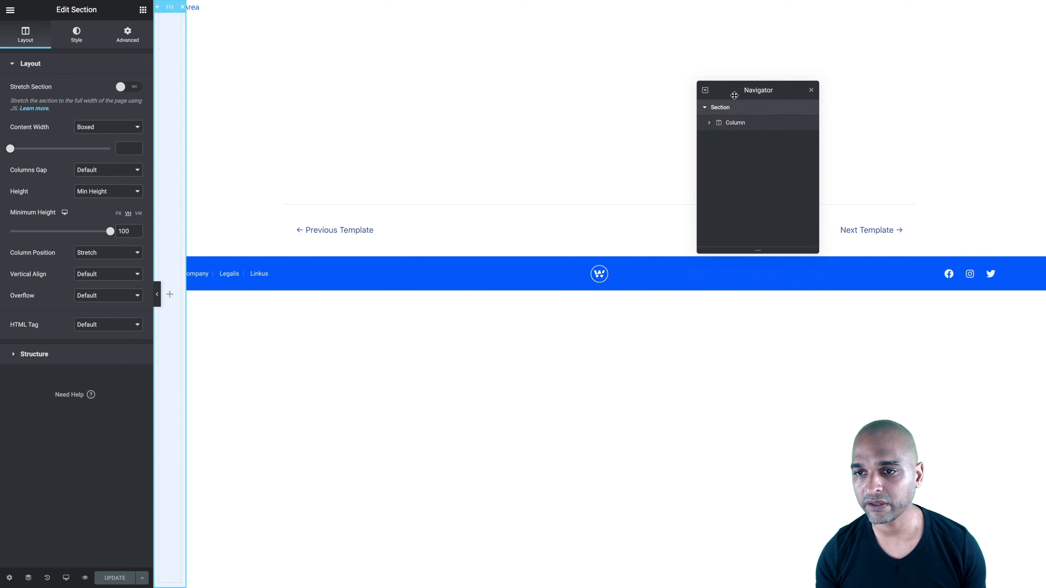
right_click(739, 125)
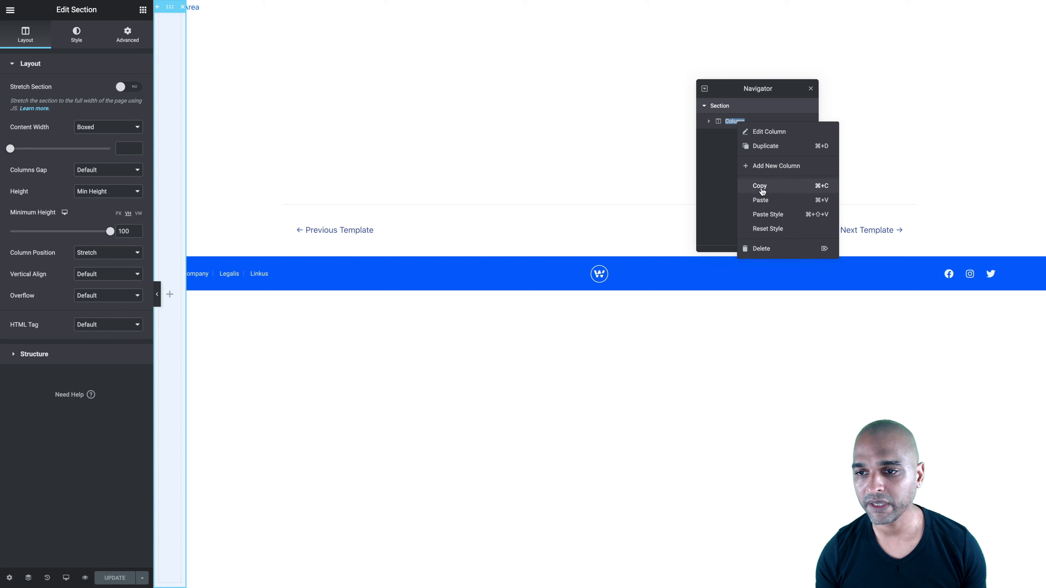
click(761, 200)
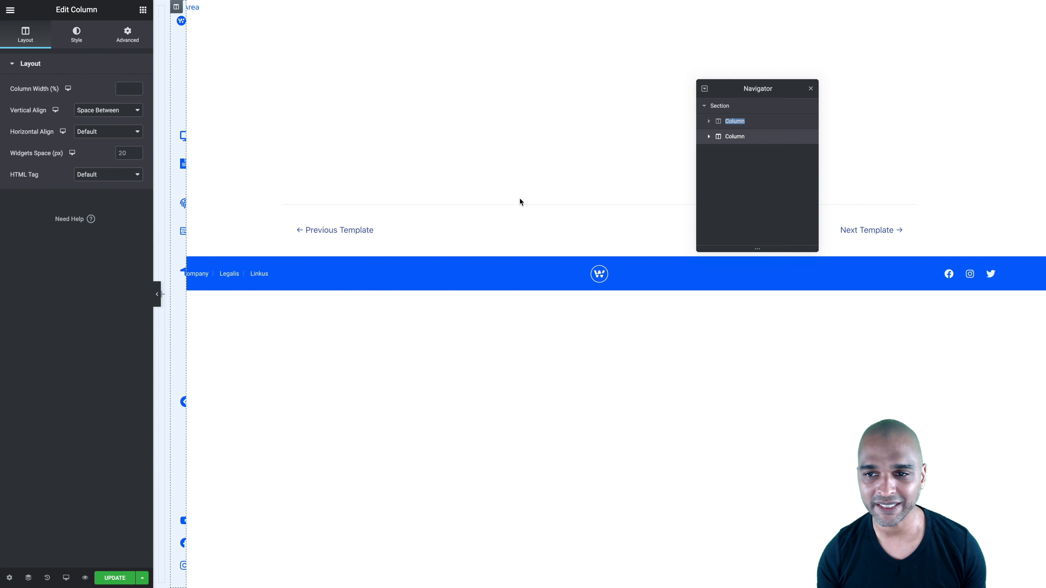
right_click(759, 123)
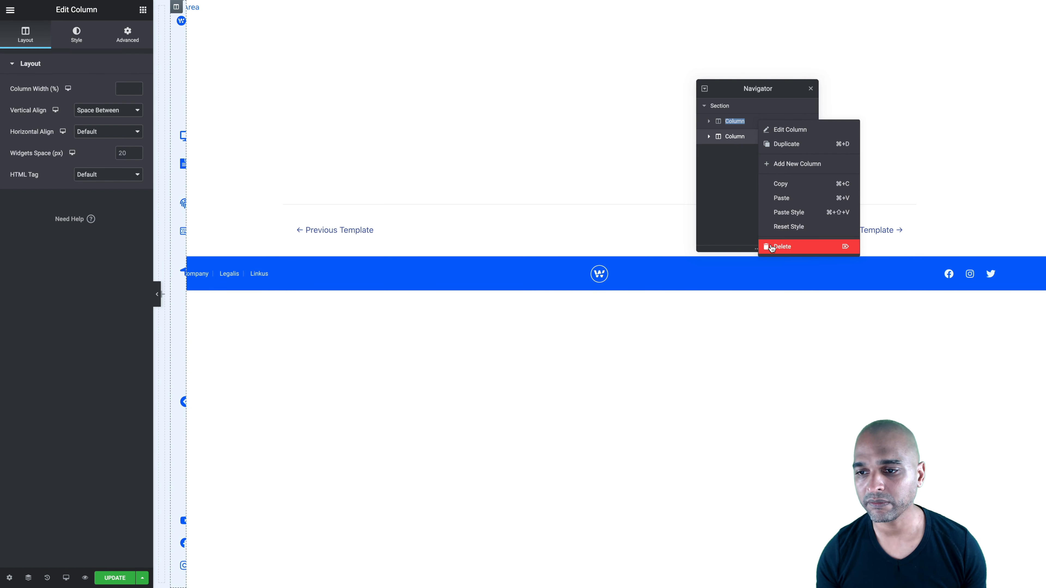
click(779, 247)
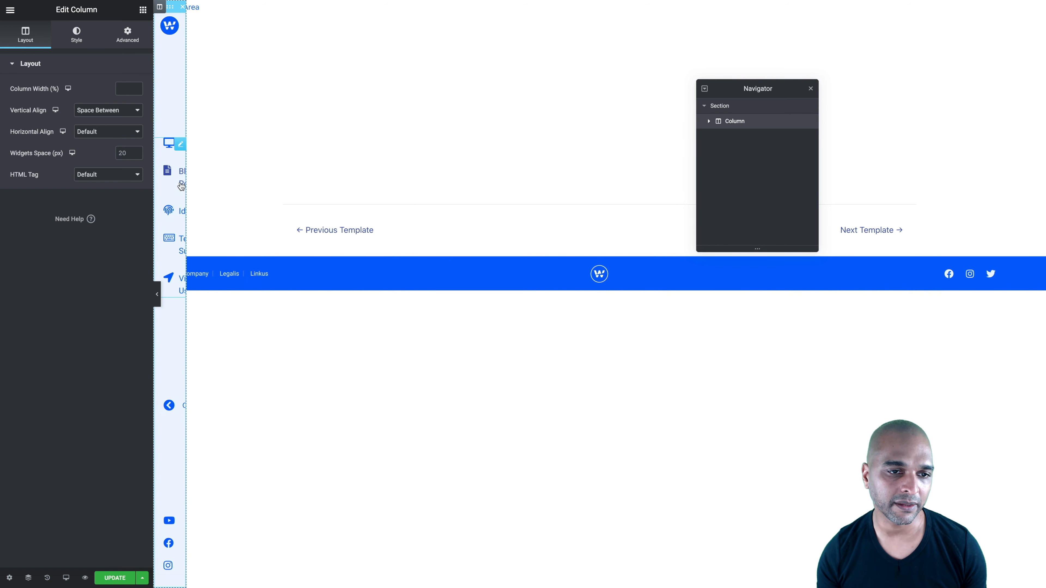
Clear the text of the Dashboard, Blog Posts and Identity items in the menu's icon list, keeping their icons
click(180, 148)
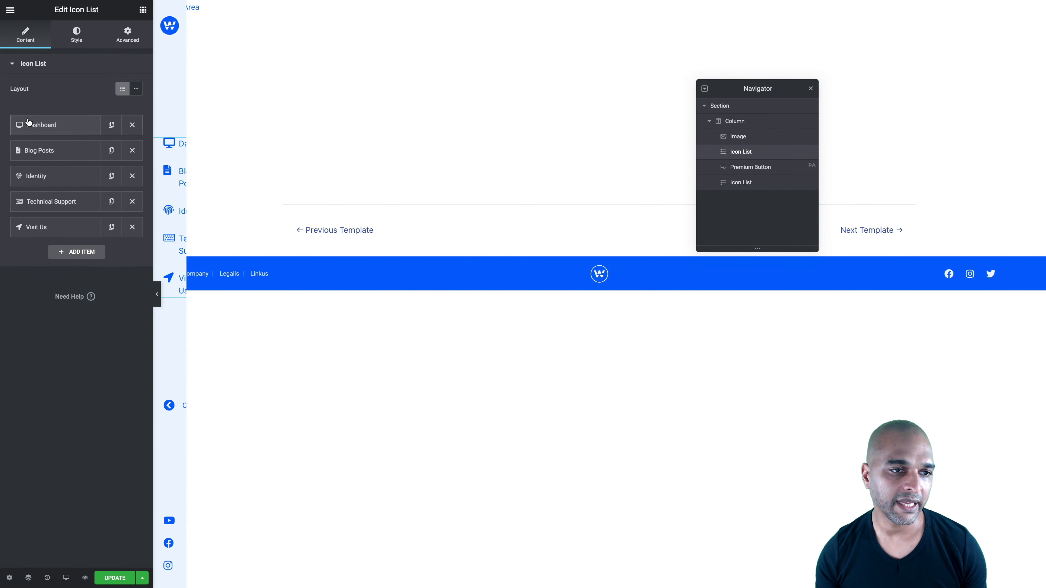
click(28, 122)
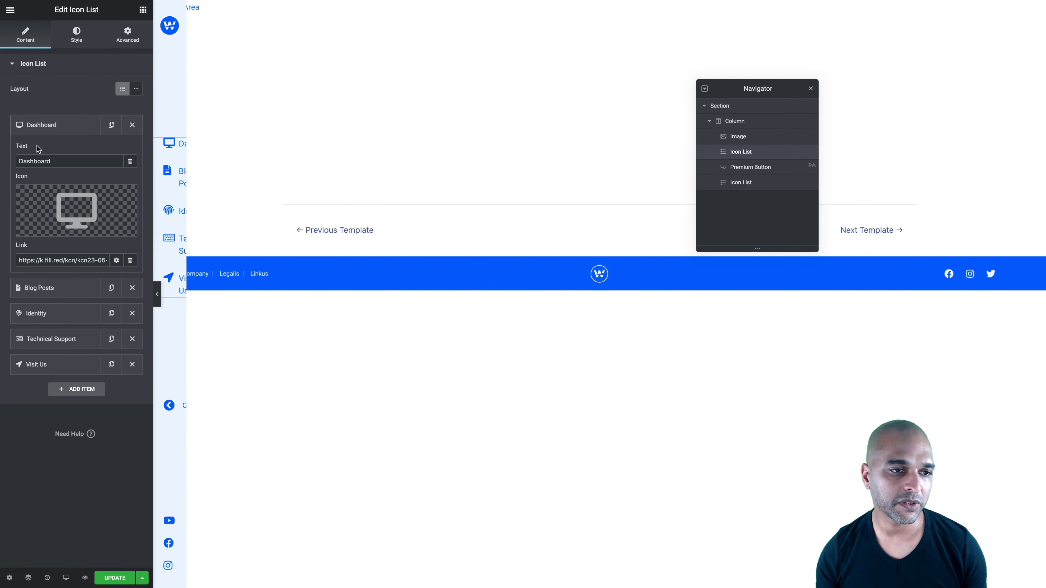
double_click(35, 161)
key(BackSpace)
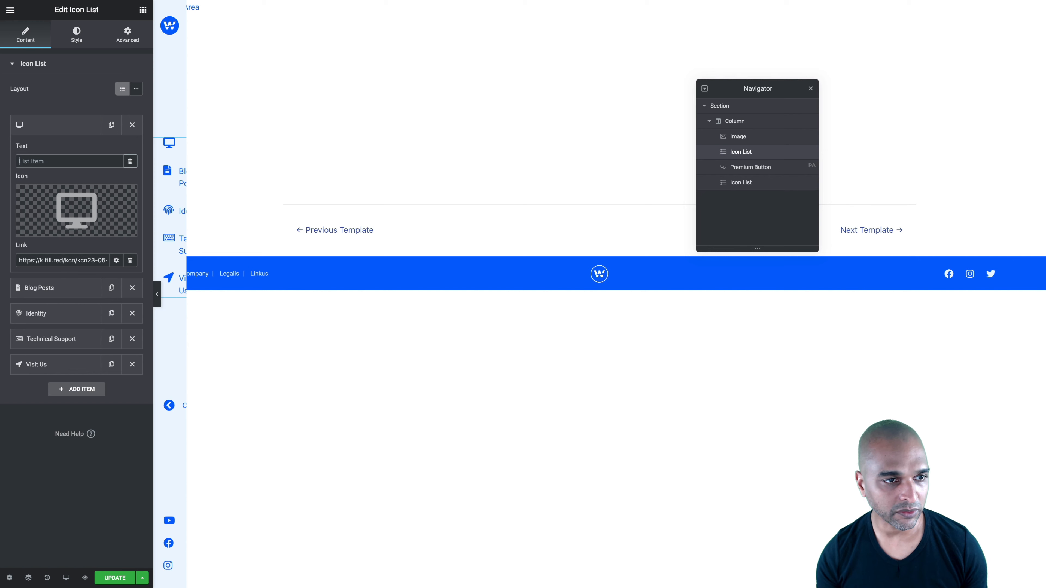
click(38, 131)
click(36, 147)
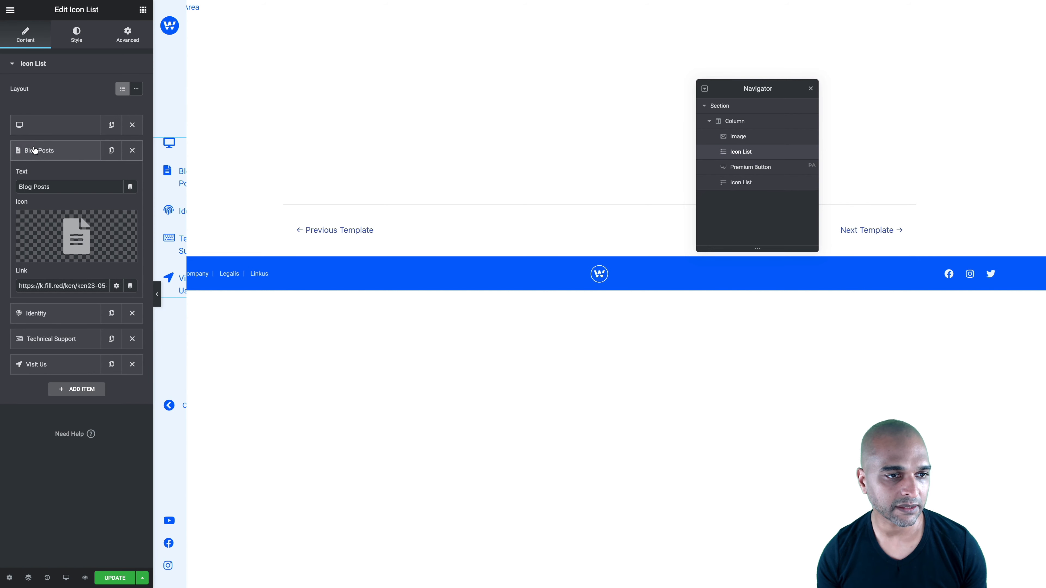
triple_click(33, 187)
key(BackSpace)
click(34, 322)
double_click(33, 209)
key(BackSpace)
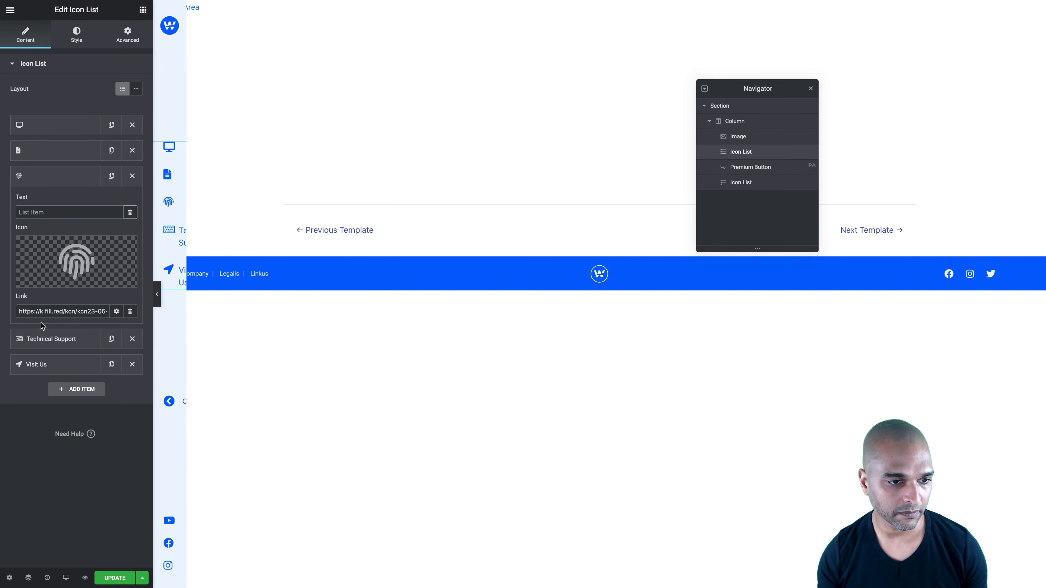
Clear the text of the Technical Support and Visit Us items in the icon list
click(37, 339)
triple_click(33, 238)
key(BackSpace)
click(35, 364)
triple_click(26, 262)
key(BackSpace)
click(41, 227)
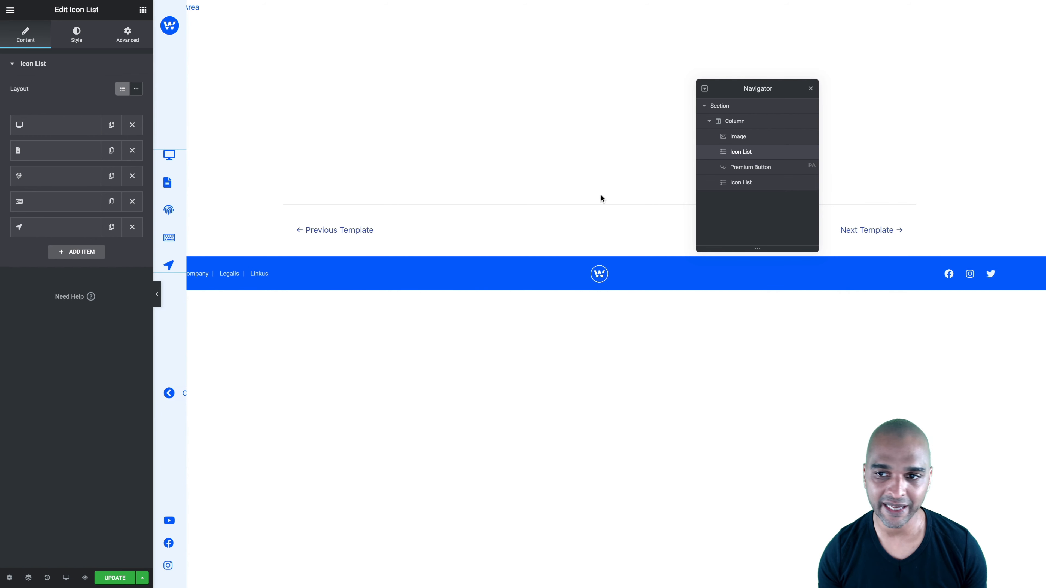
Remove the "Collapse" text from the Premium Button
click(747, 169)
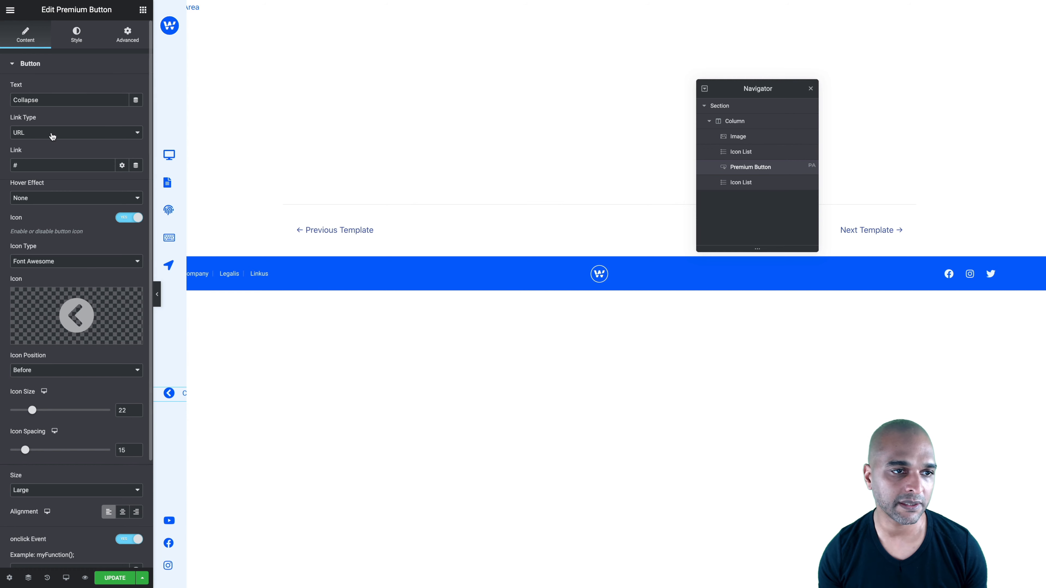
double_click(30, 100)
key(BackSpace)
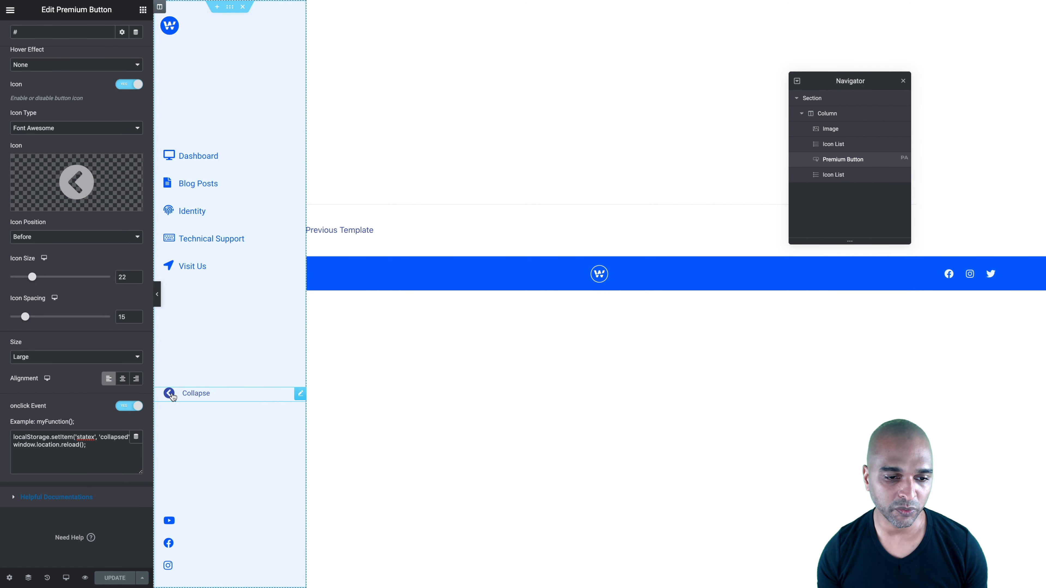
Change the Premium Button's icon to the circled right-pointing chevron from the icon library
click(170, 394)
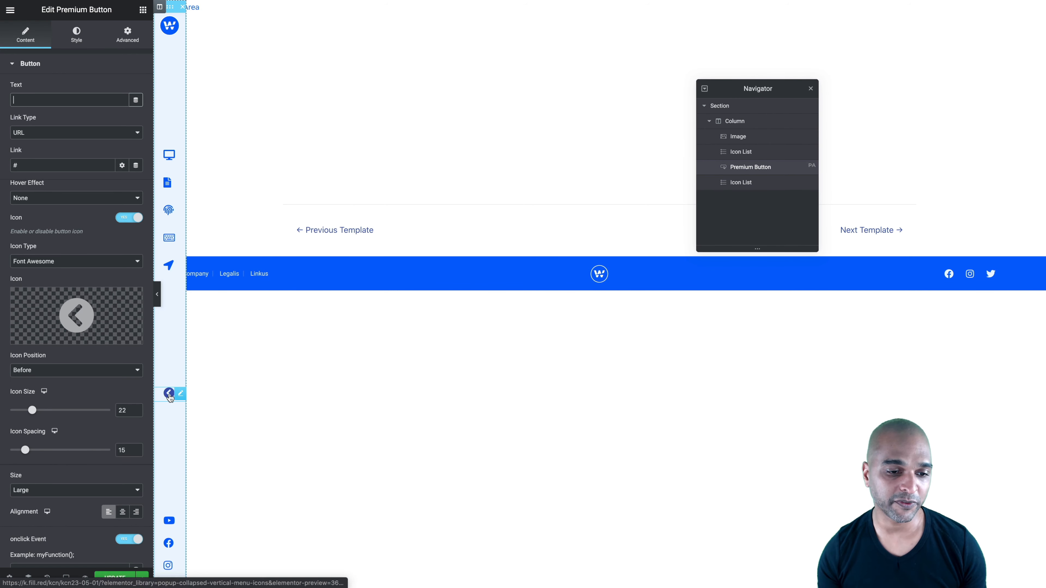
mouse_move(71, 319)
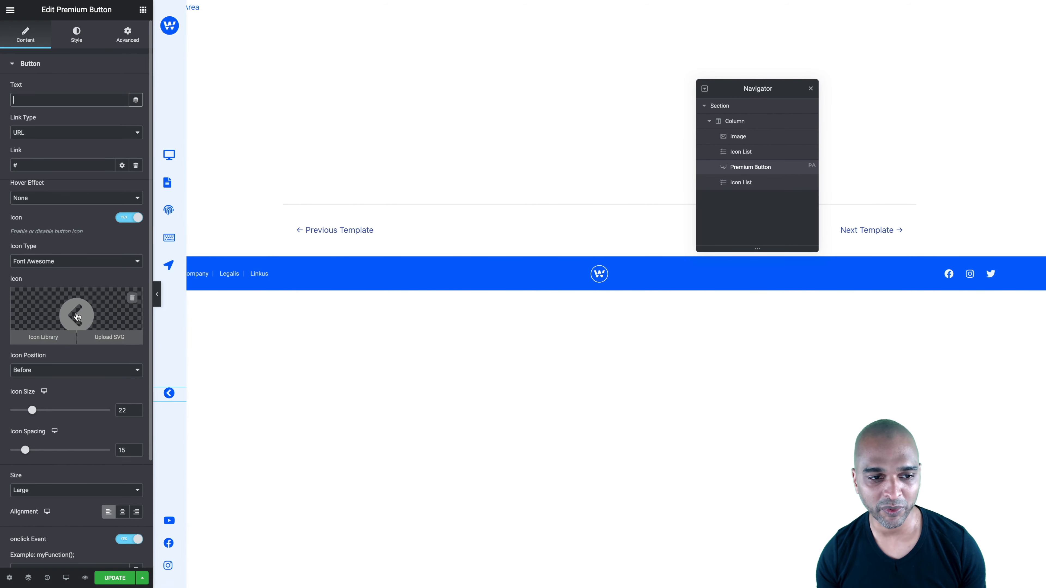
click(76, 315)
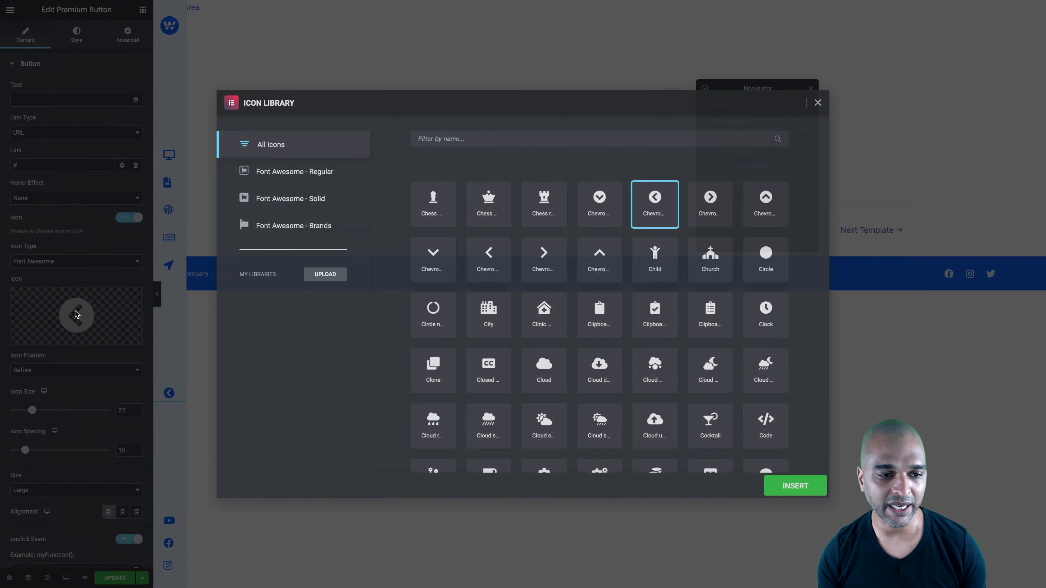
click(717, 209)
click(789, 484)
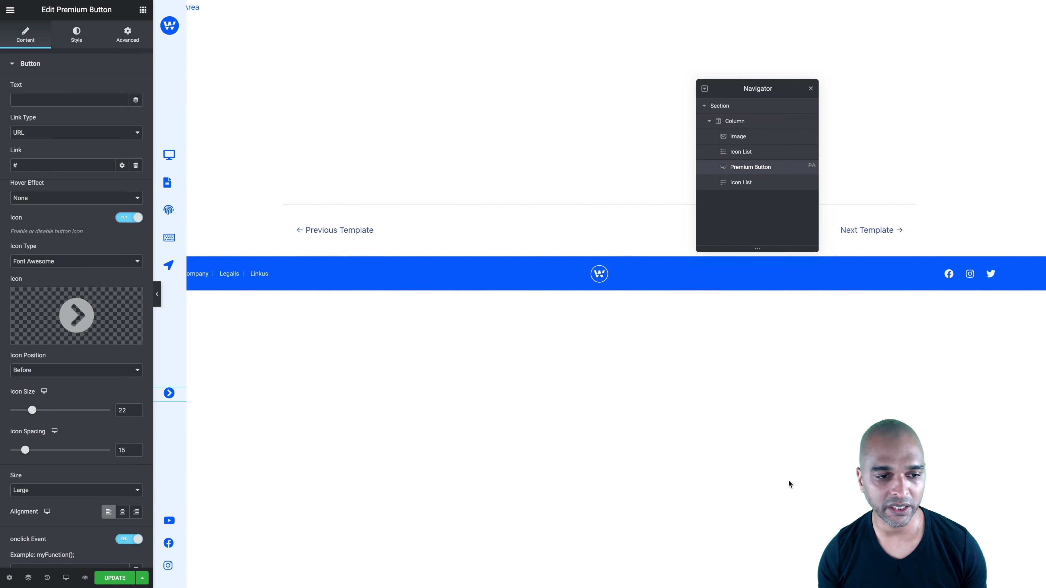
key(ctrl+s)
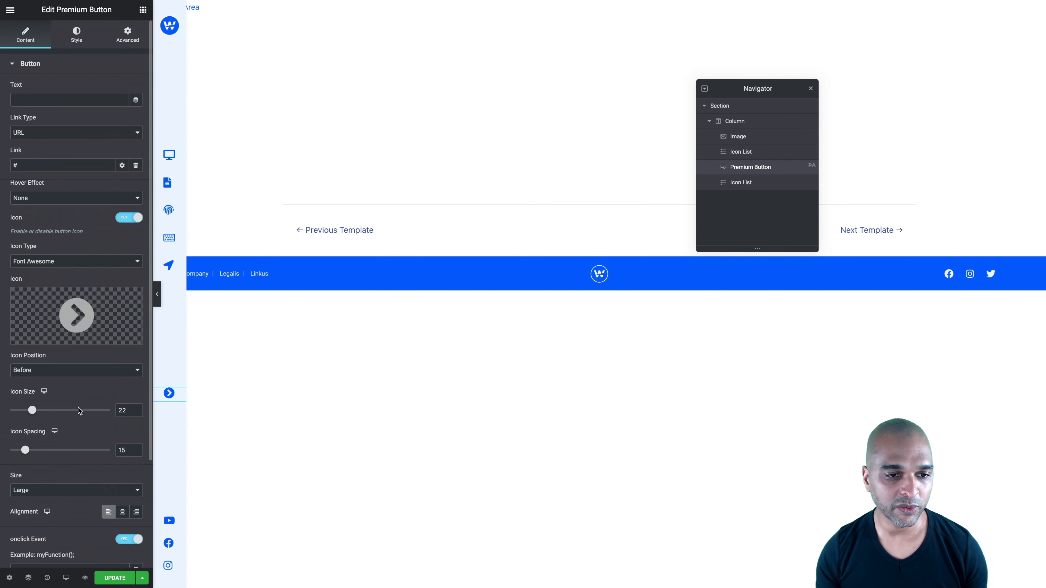
Replace the Premium Button's onclick code with localStorage.setItem('statex', 'extended'); window.location.reload(); and update the collapsed menu popup
scroll(78, 410, down, 3)
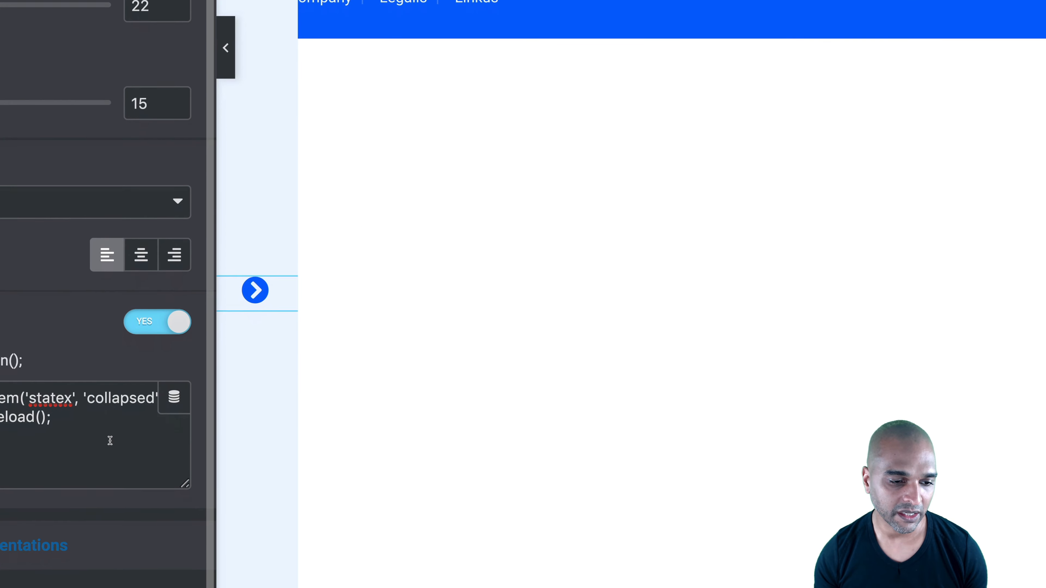
double_click(108, 400)
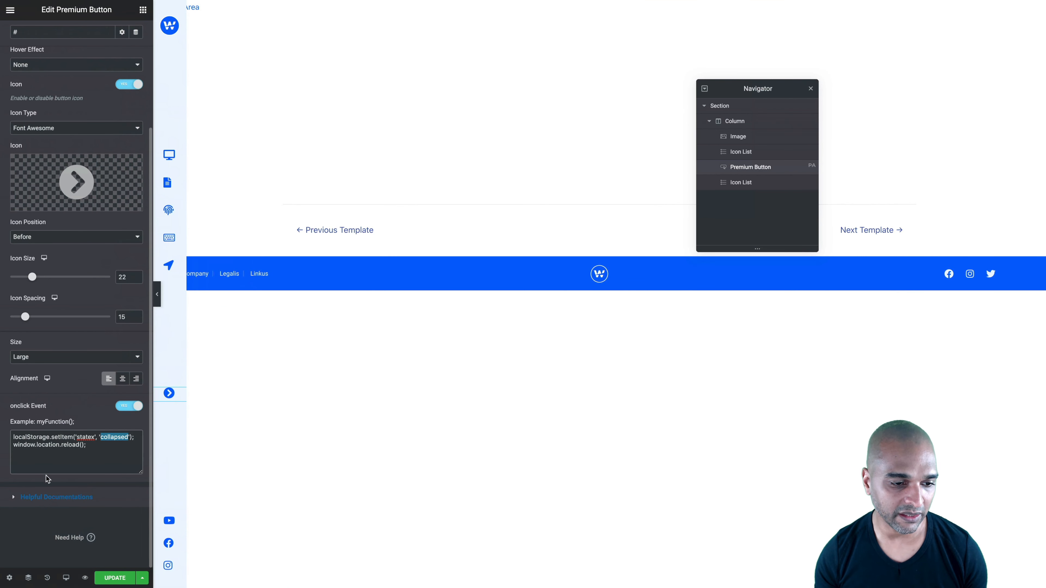
click(55, 445)
key(ctrl+a)
key(BackSpace)
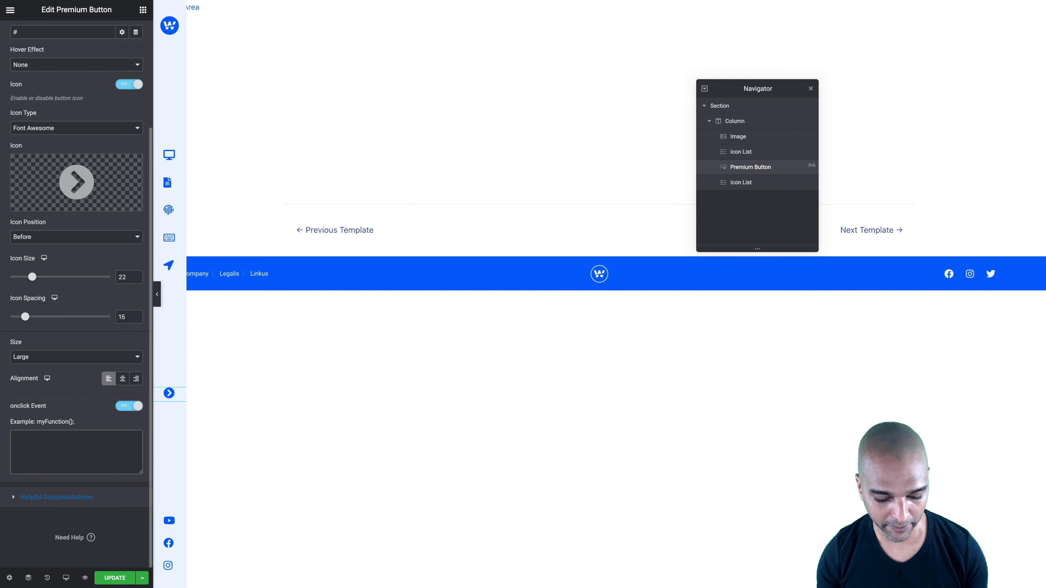
text(localStorage.setItem('statex', 'extended'); window.location.reload();)
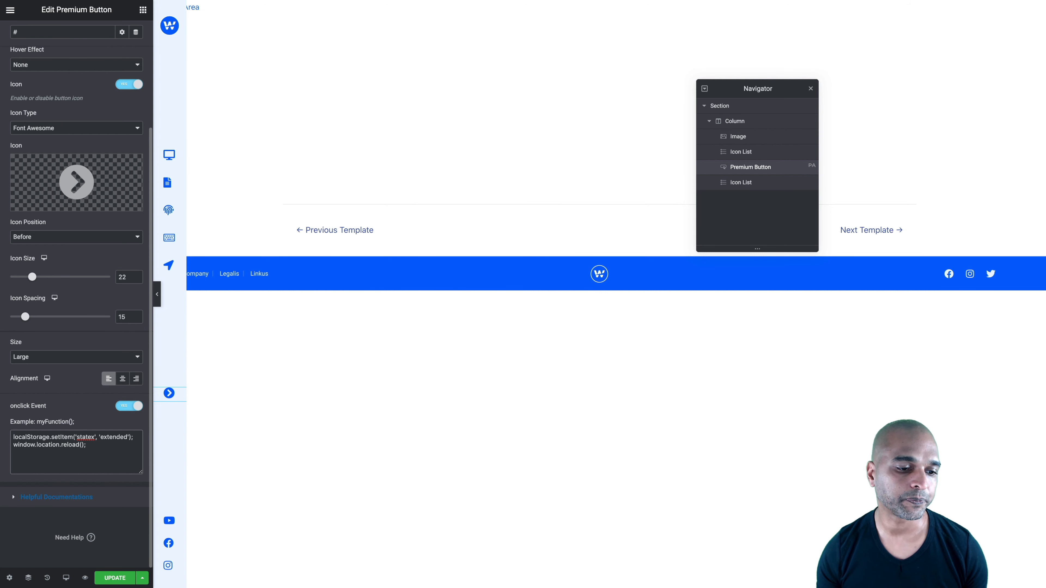
click(115, 578)
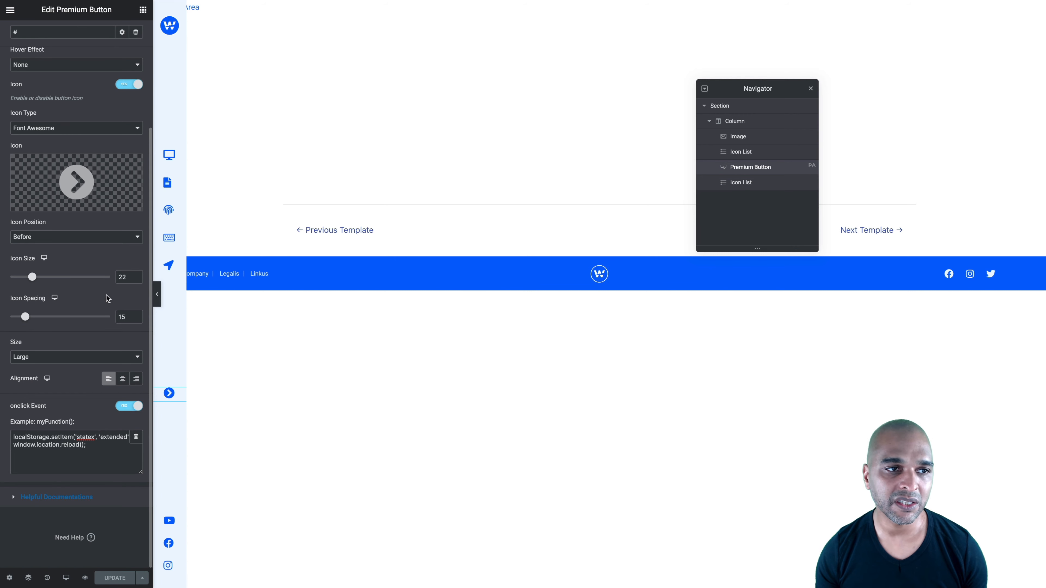
In the extended menu popup, link the Collapse button to open the Collapsed Vertical Menu Icons popup, and update it
scroll(107, 295, up, 3)
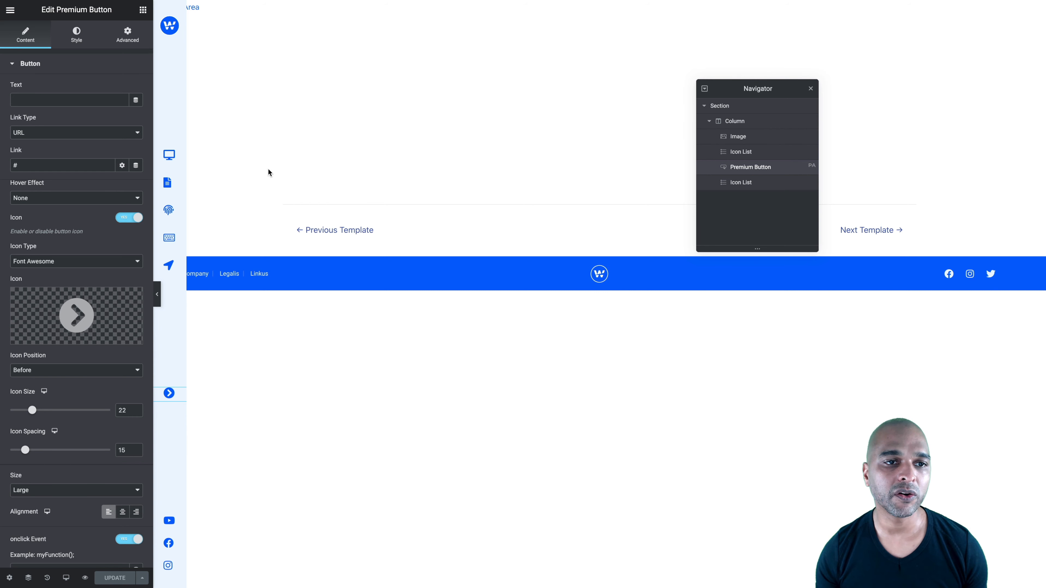
key(ctrl+Tab)
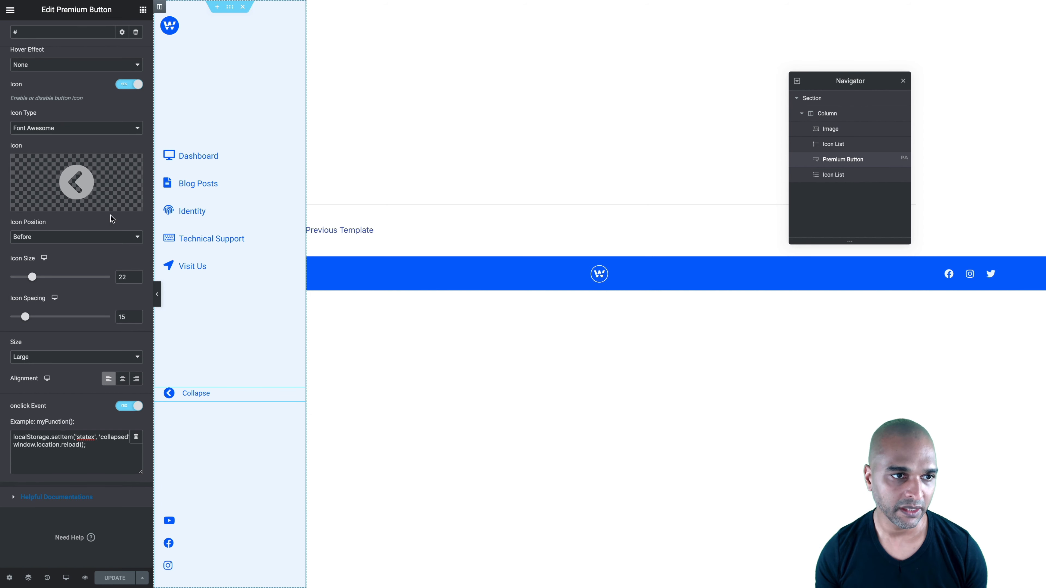
scroll(89, 185, up, 3)
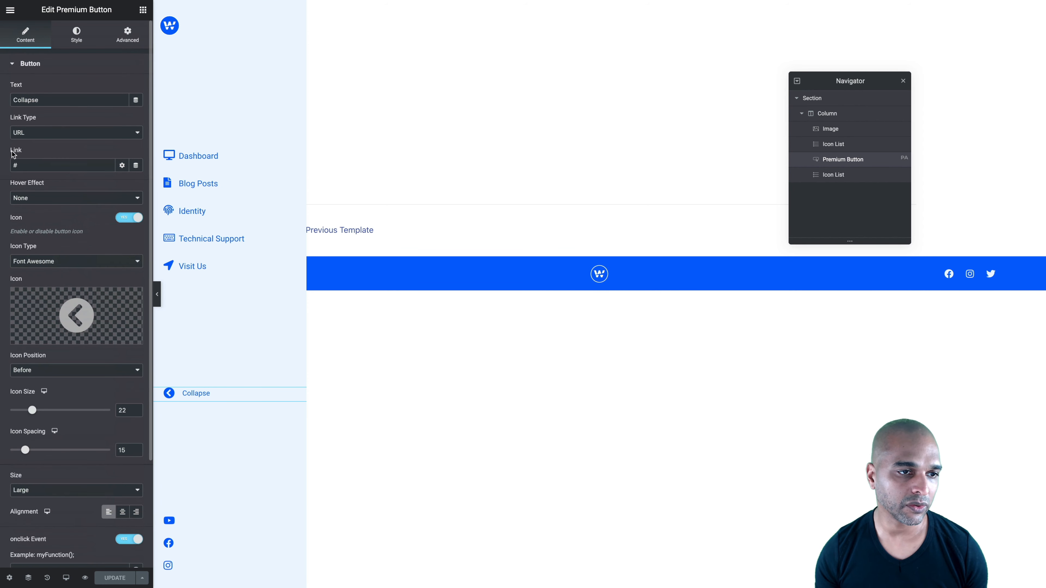
click(136, 166)
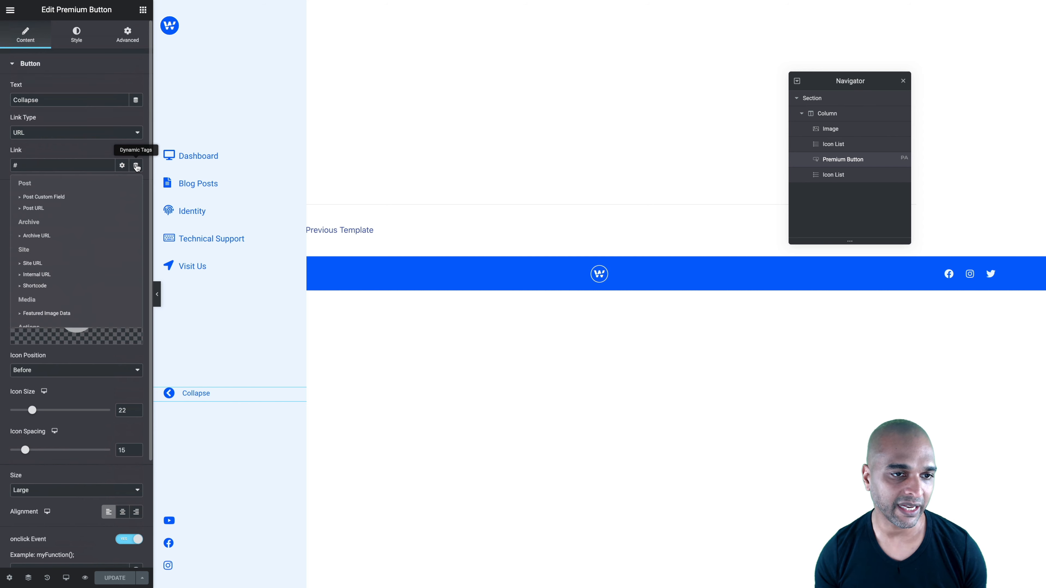
scroll(41, 285, down, 2)
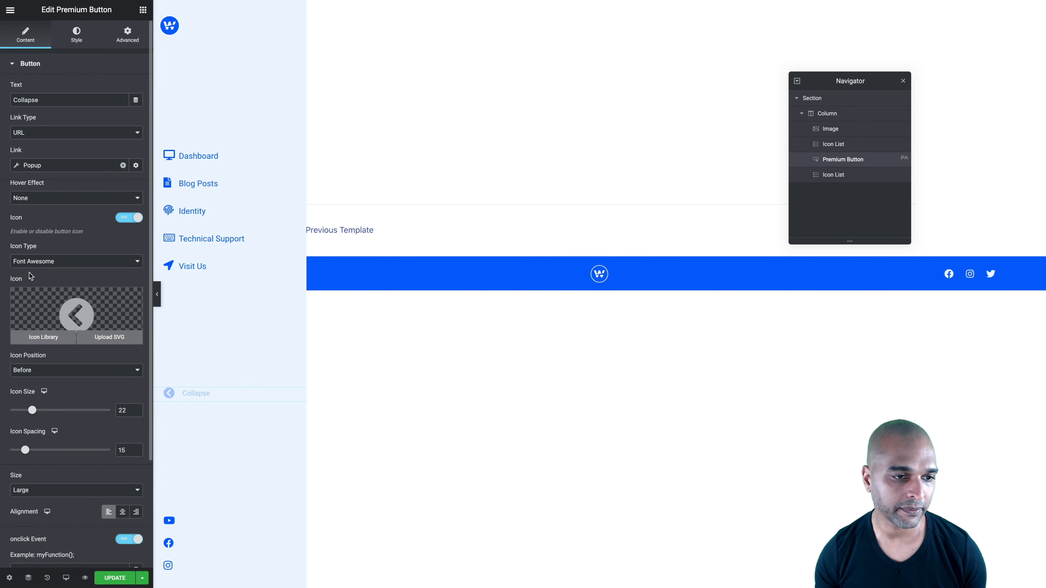
click(16, 166)
click(36, 244)
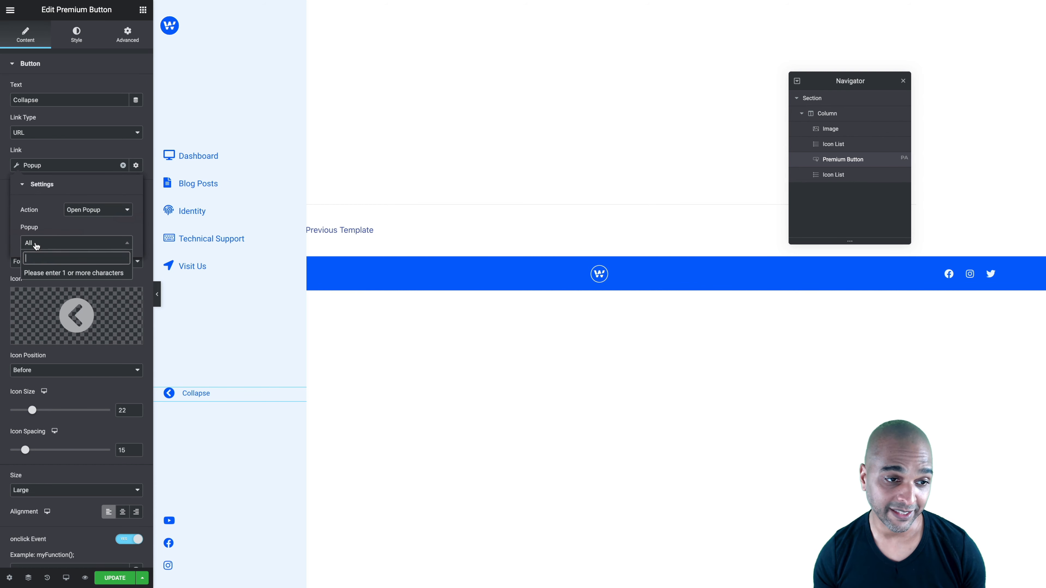
text(coll)
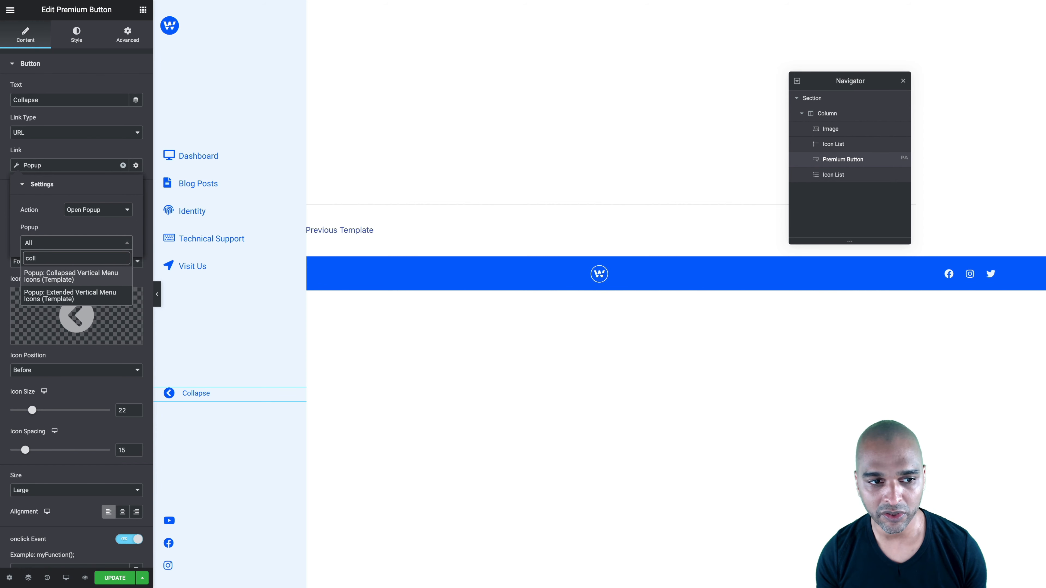
click(45, 277)
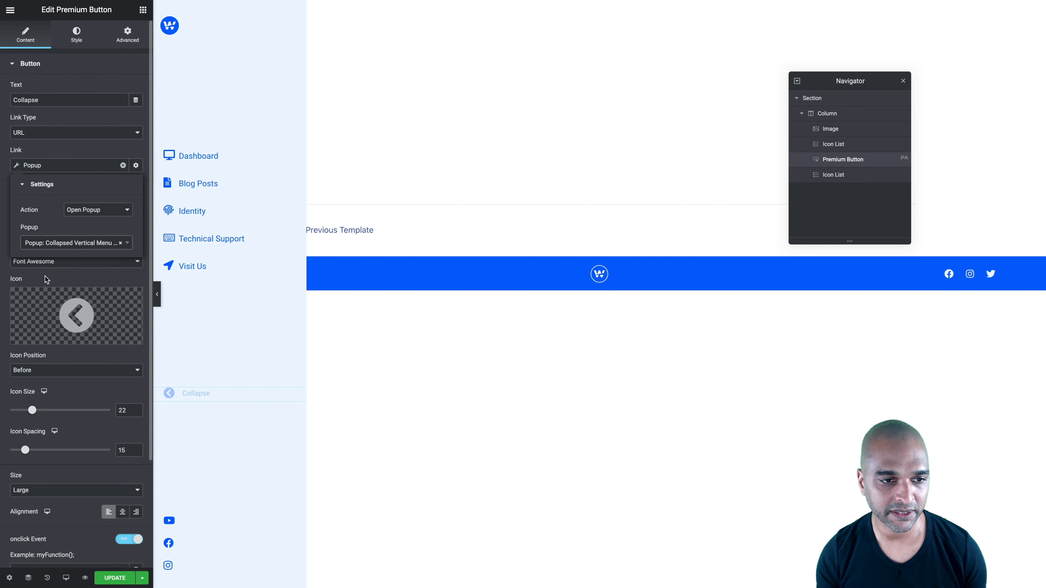
click(115, 578)
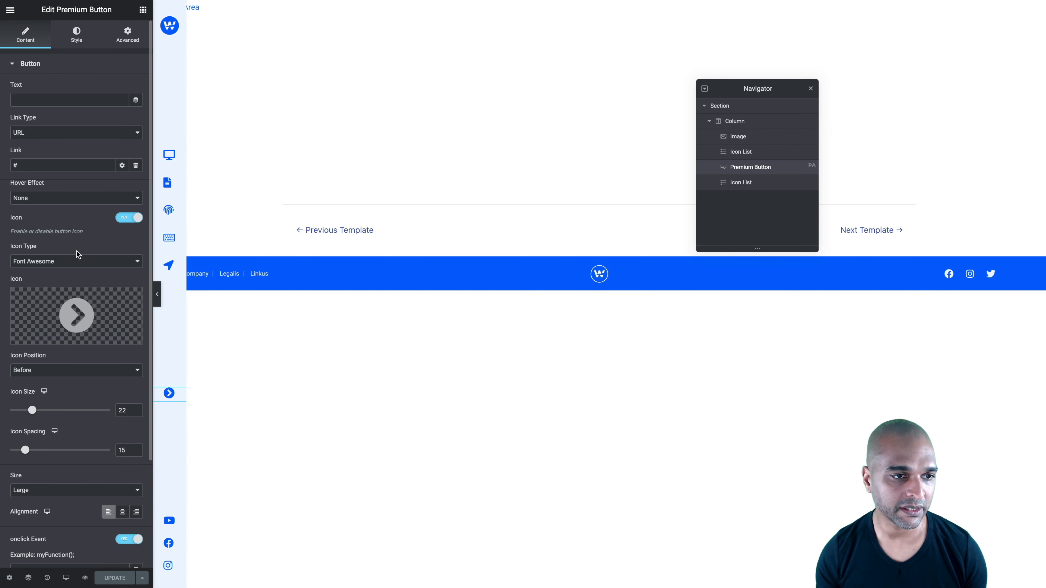
In the collapsed menu popup, link the Premium Button to open the Extended Vertical Menu Icons popup, and update it
click(136, 165)
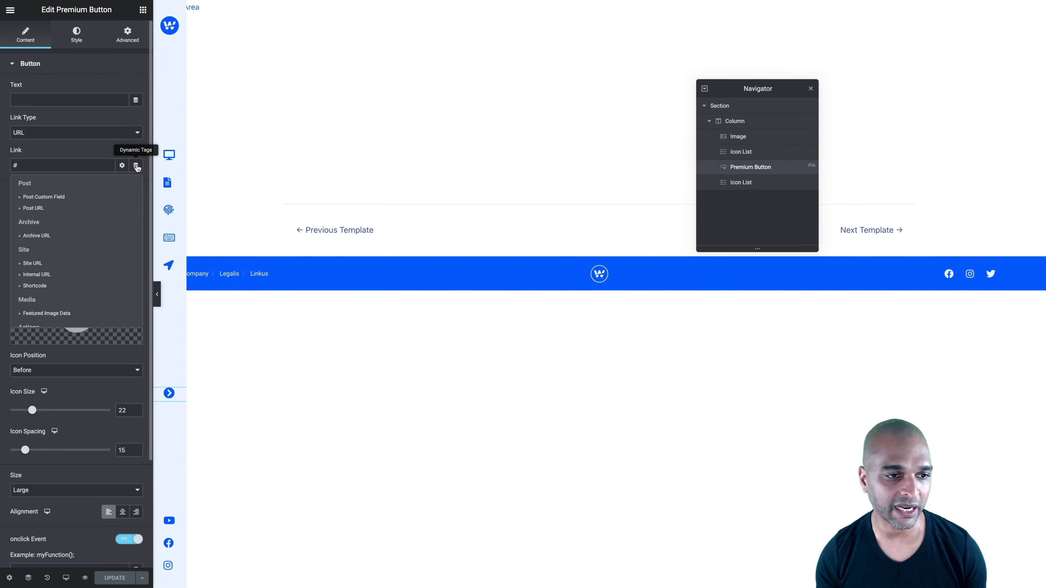
scroll(63, 254, down, 3)
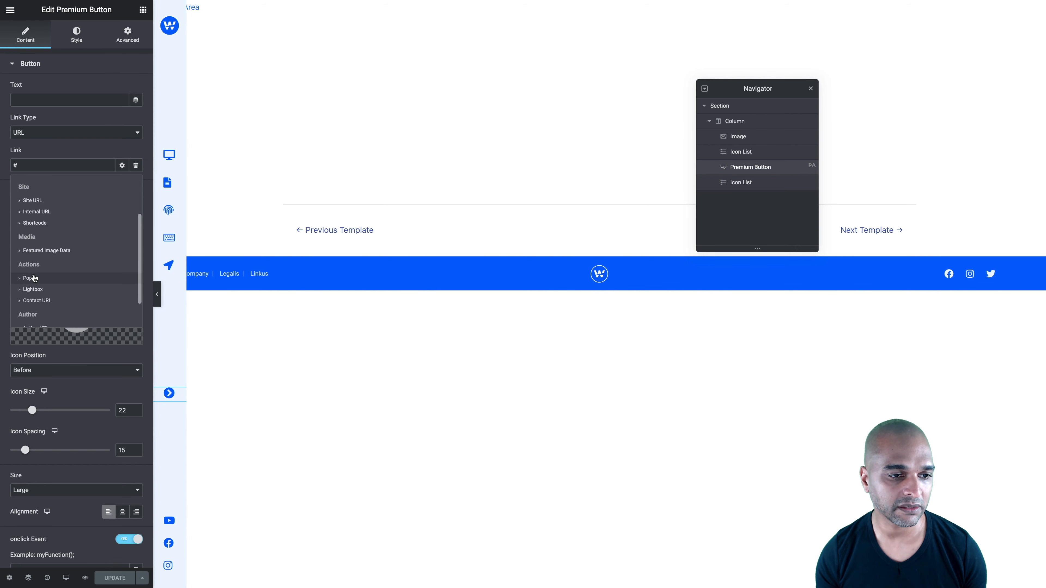
click(33, 278)
click(17, 166)
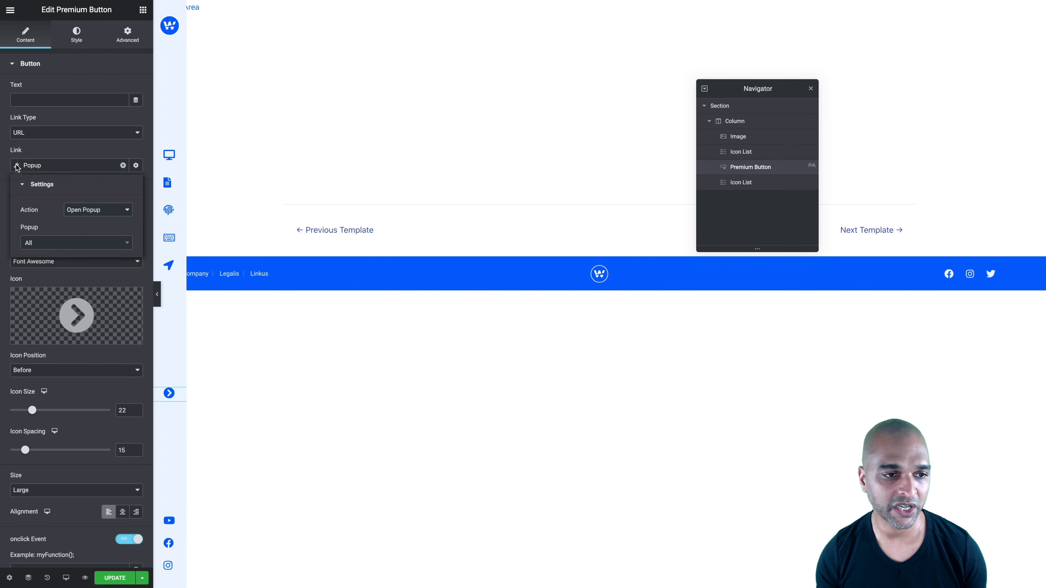
click(32, 245)
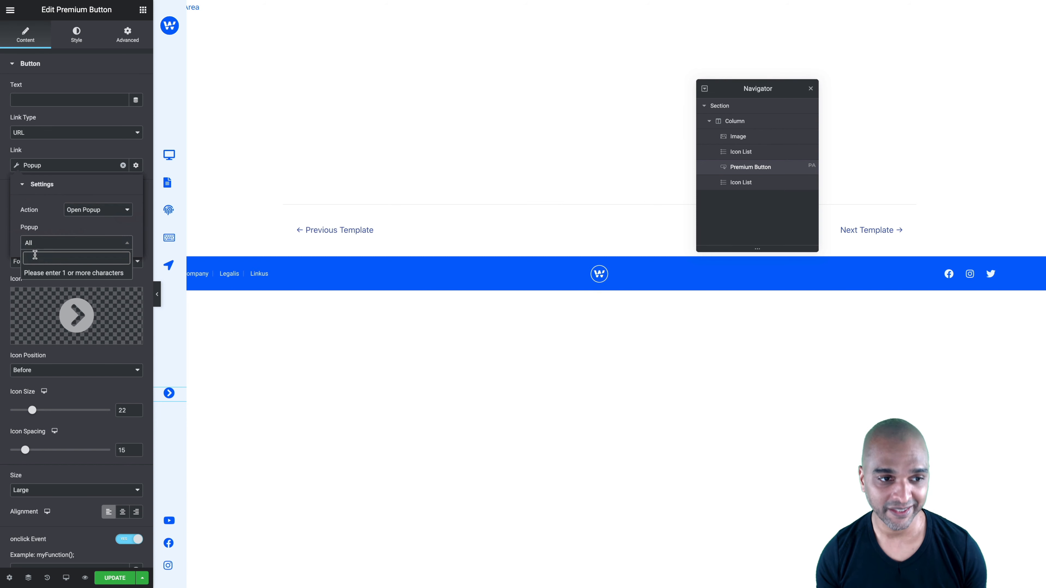
text(exten)
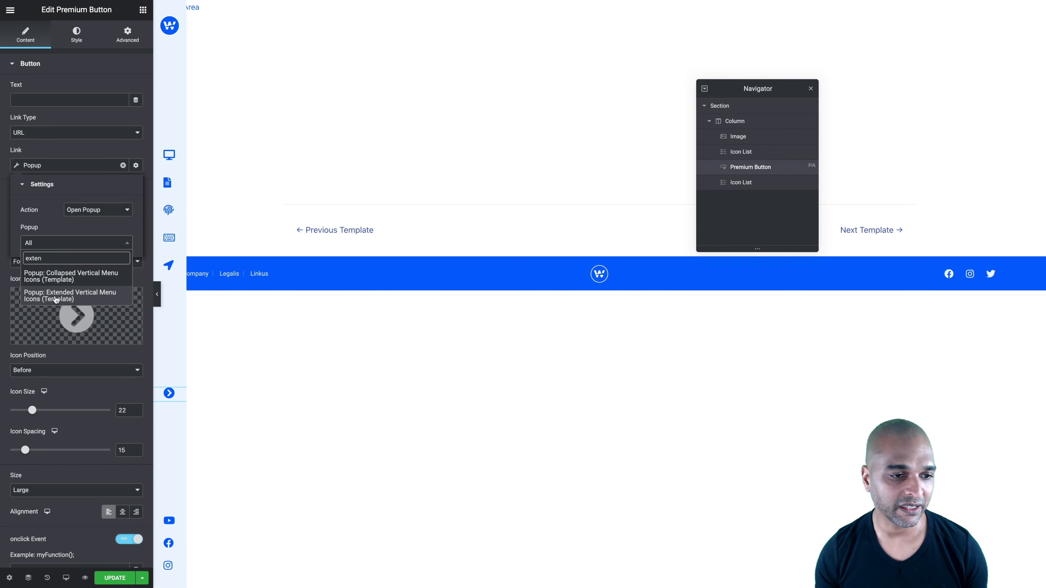
click(51, 296)
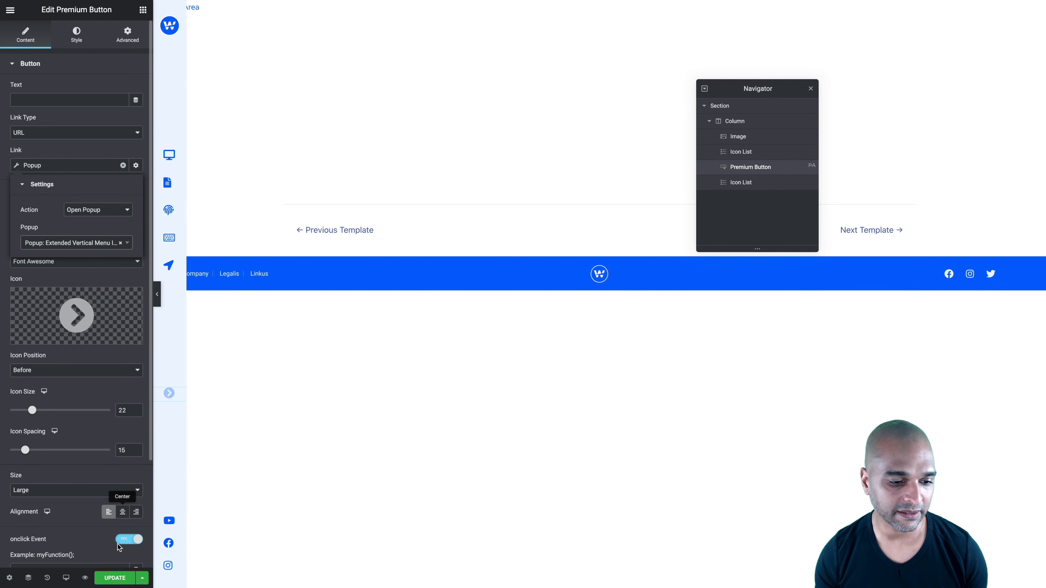
click(111, 578)
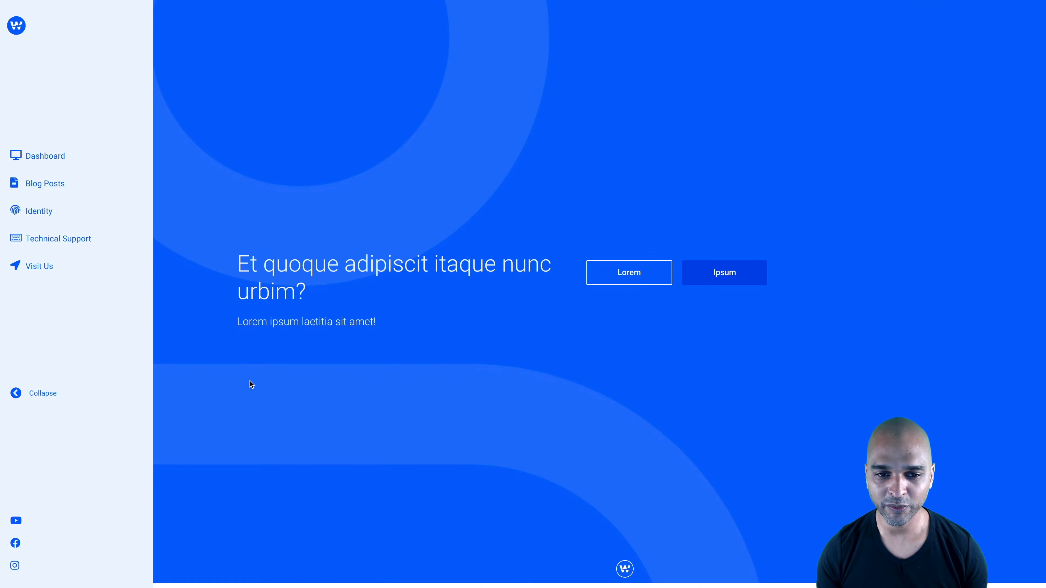
Review the live home page with the extended side menu and open the Identity page from it
scroll(250, 381, down, 10)
scroll(250, 381, down, 7)
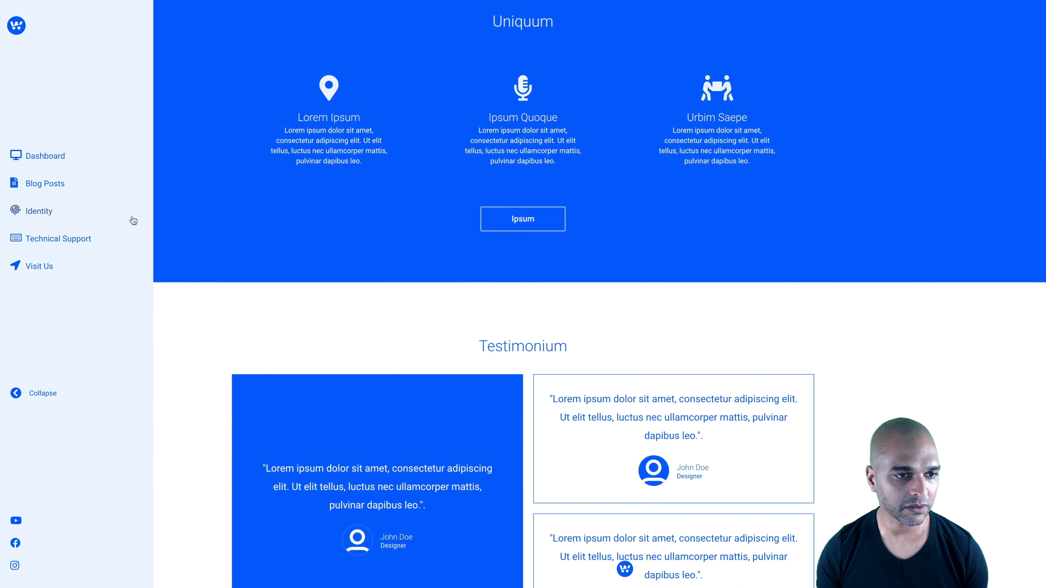
click(39, 215)
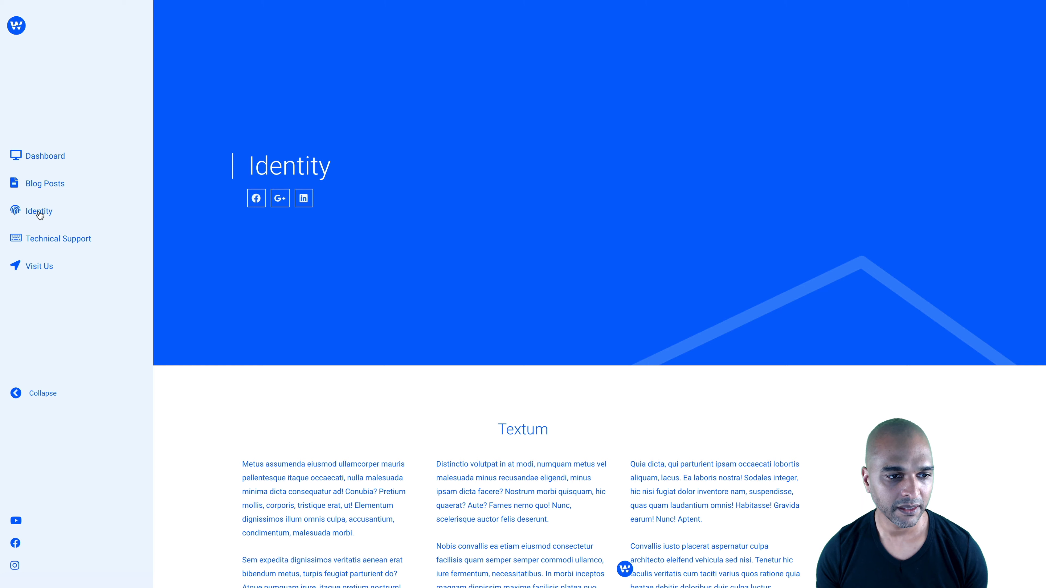
Collapse the live side menu and visit the Dashboard, Technical Support and Visit Us pages through its icons
click(41, 395)
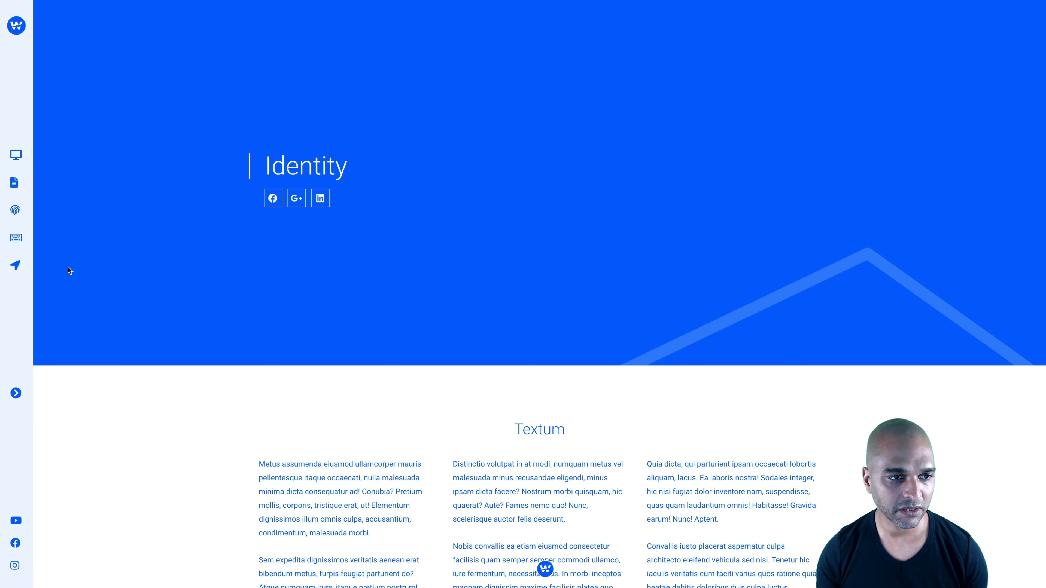
click(15, 155)
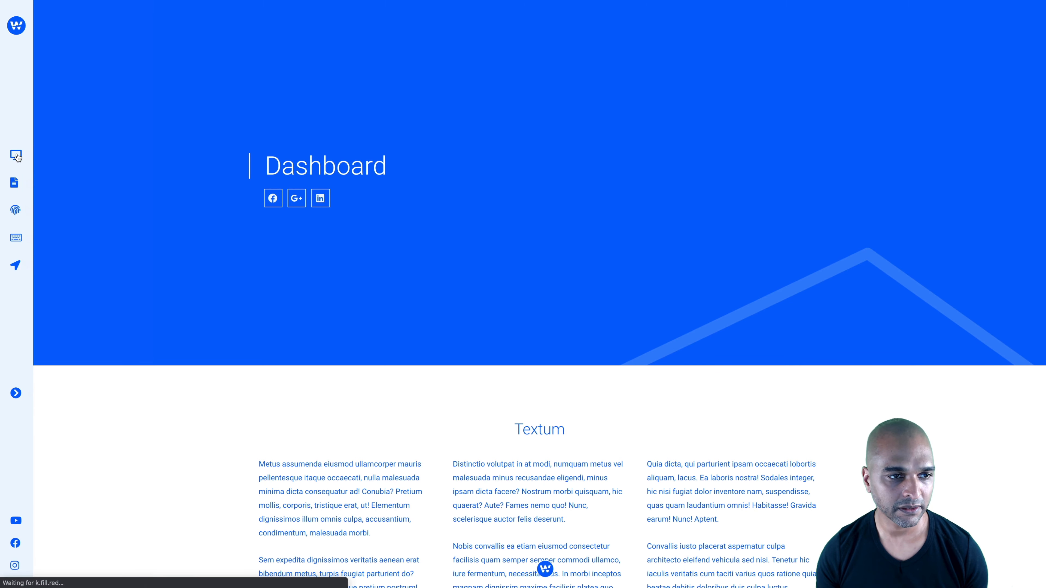
click(16, 241)
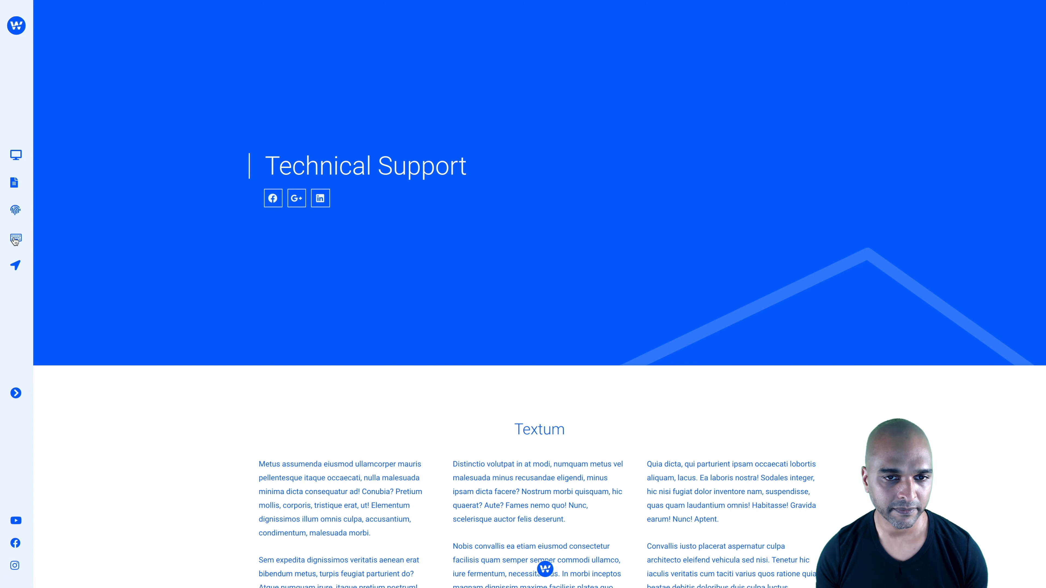
click(14, 267)
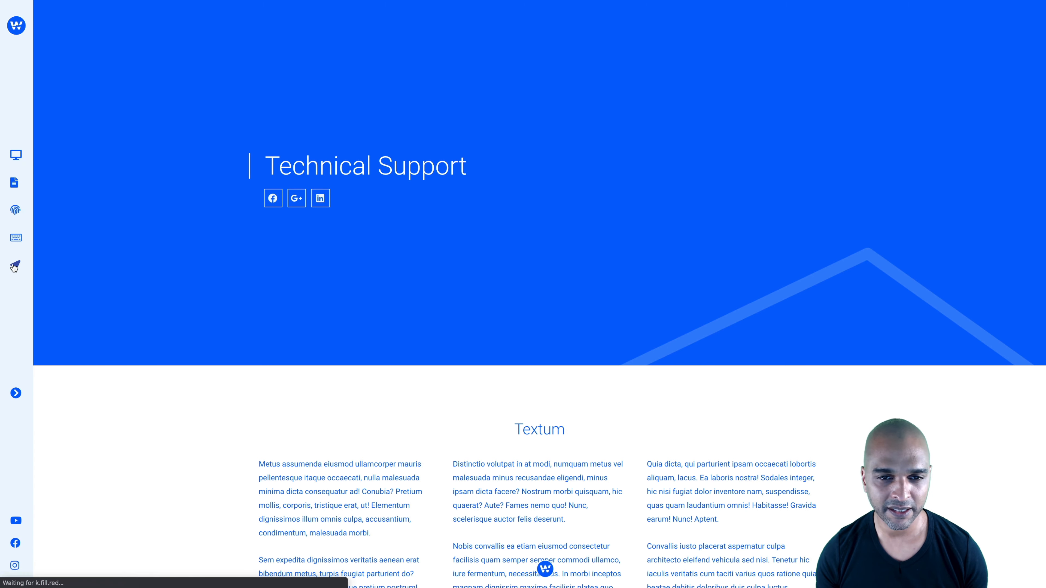
Expand the side menu on the Visit Us page and open Blog Posts from it
click(16, 394)
click(17, 394)
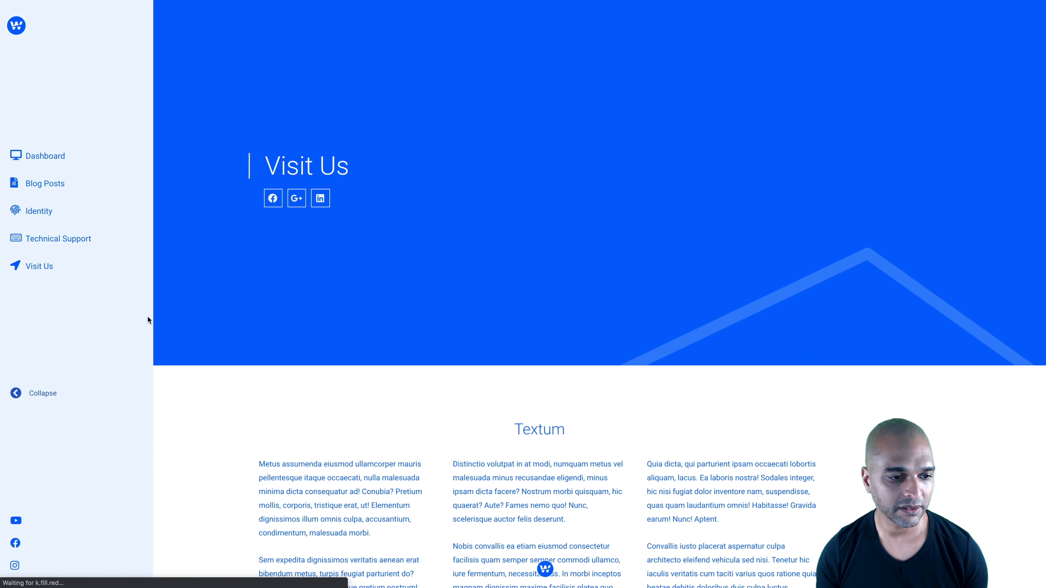
click(39, 183)
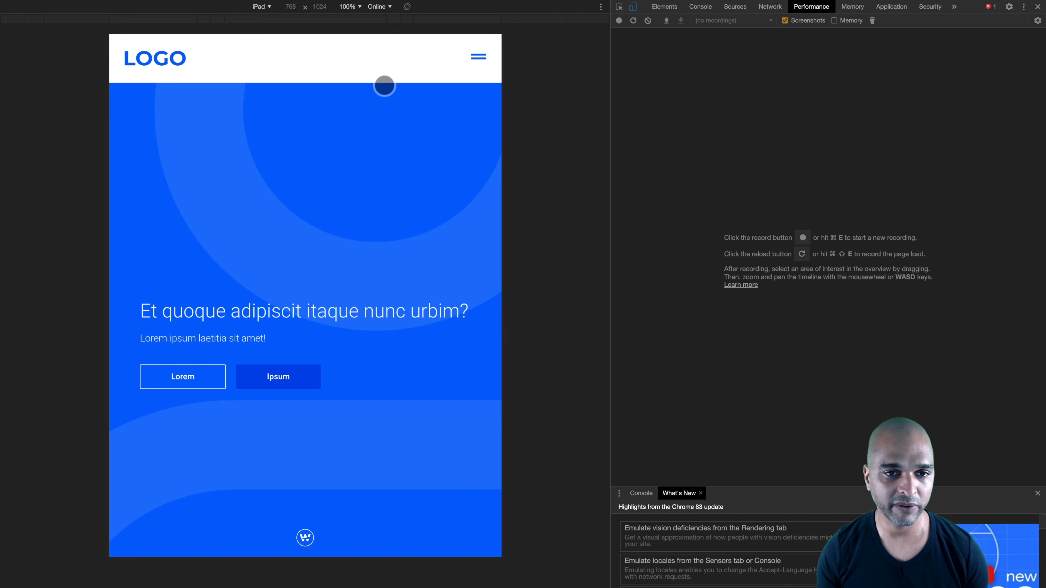
Test opening and closing the mobile navigation in the iPad and iPhone 6/7/8 device previews
click(482, 64)
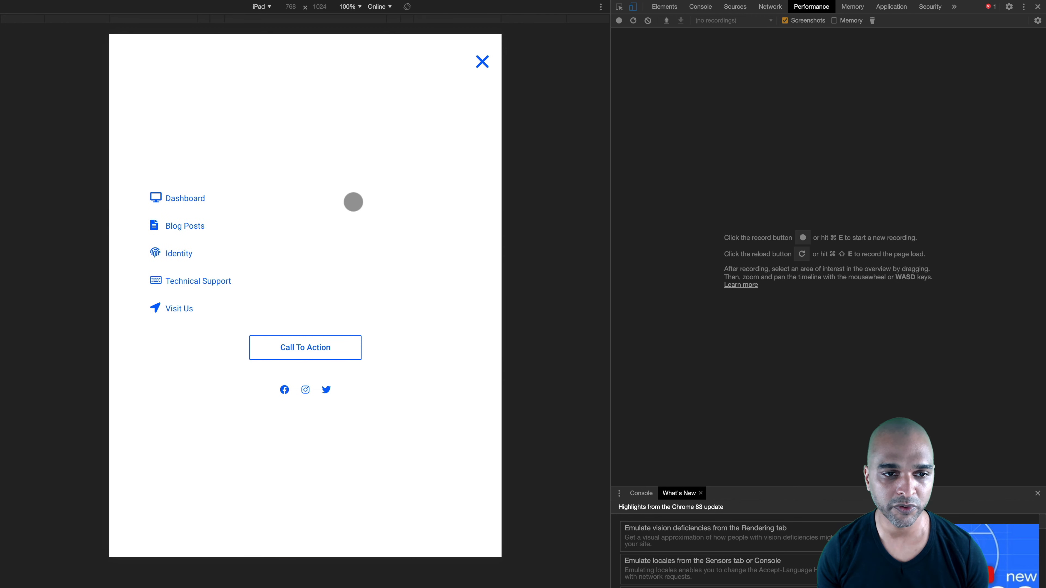
click(486, 69)
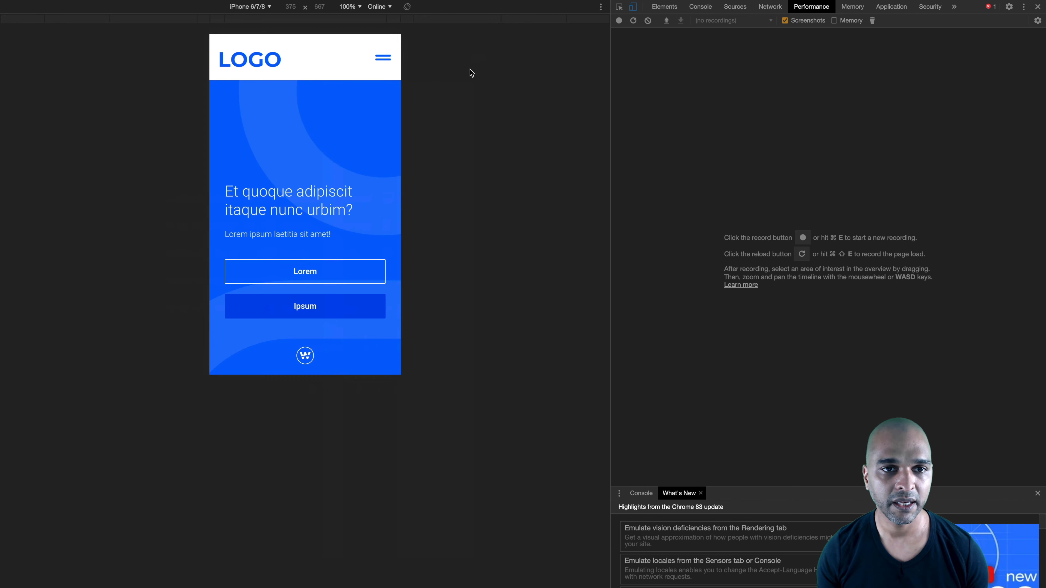
click(387, 58)
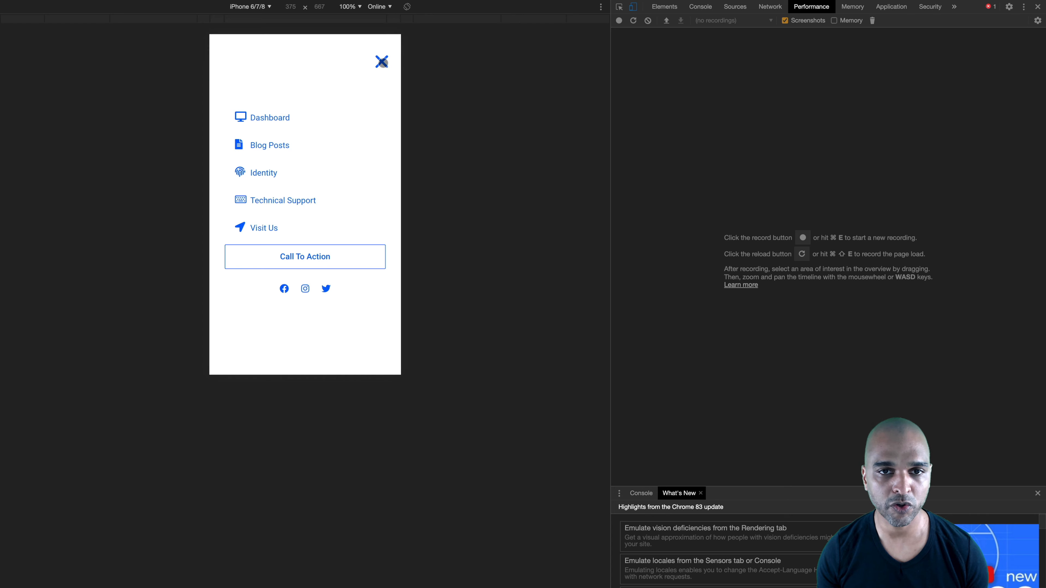
click(383, 63)
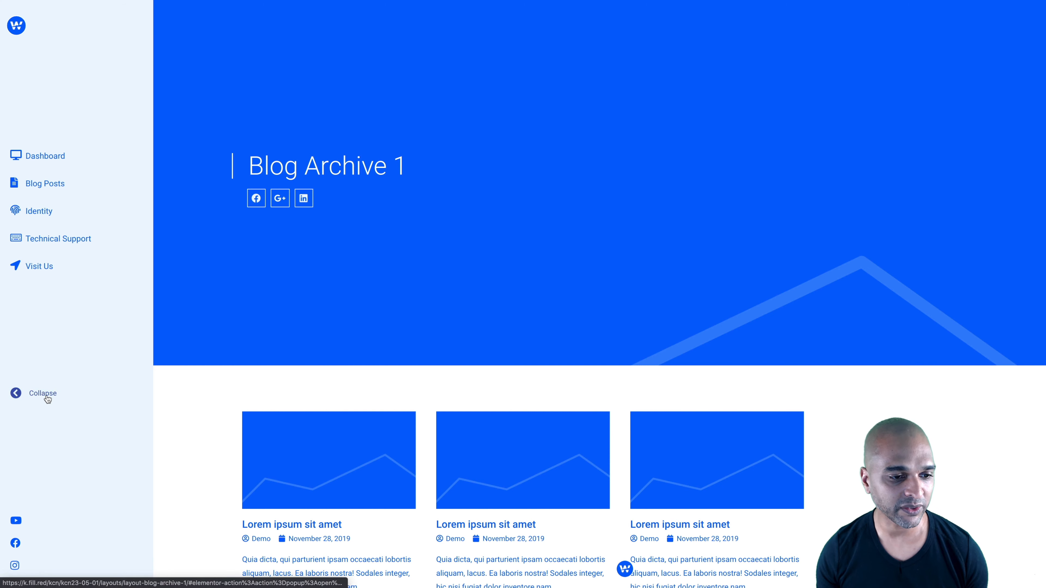
Collapse the side menu on the blog archive page and open the Identity page through its icon
click(44, 394)
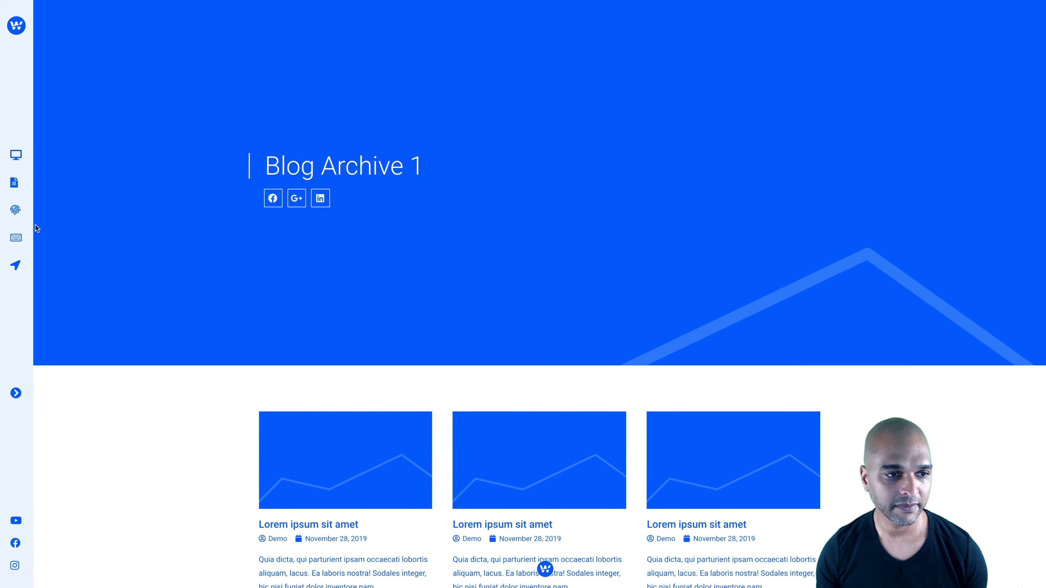
click(16, 211)
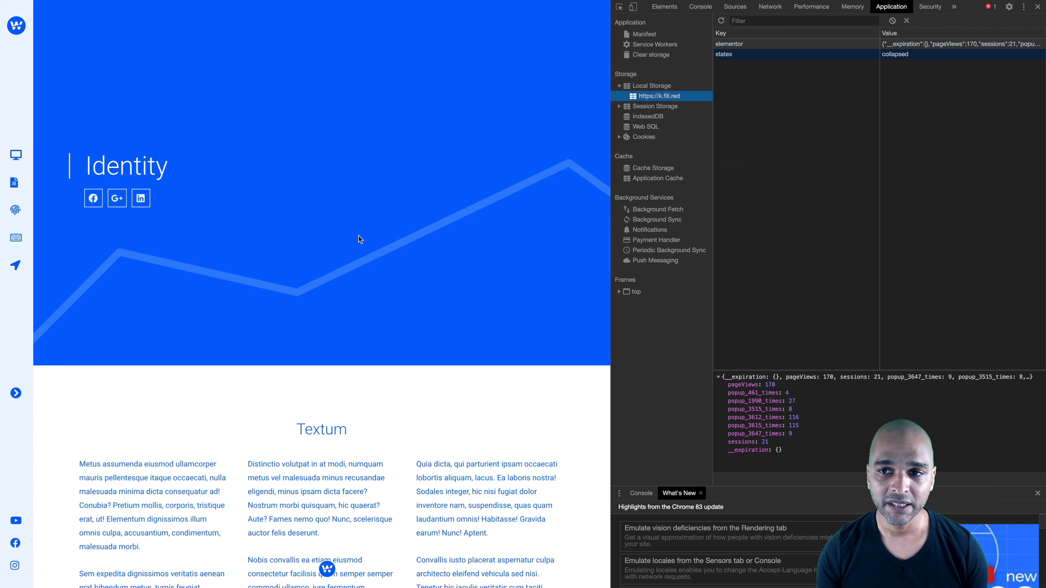
Inspect the statex entry in the site's local storage, expand the side menu on the Identity page and reload it
key(F12)
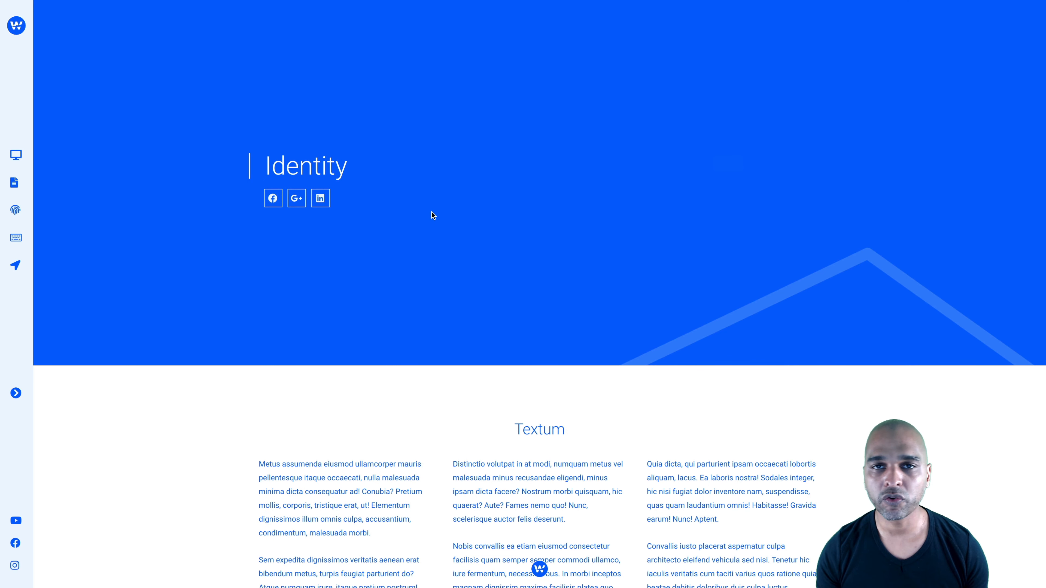
right_click(447, 182)
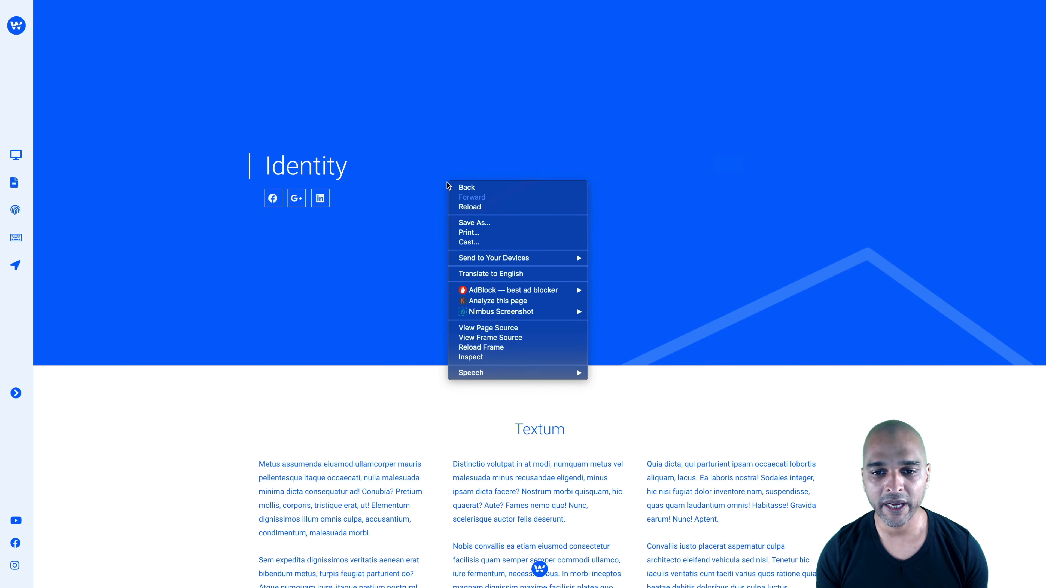
click(463, 357)
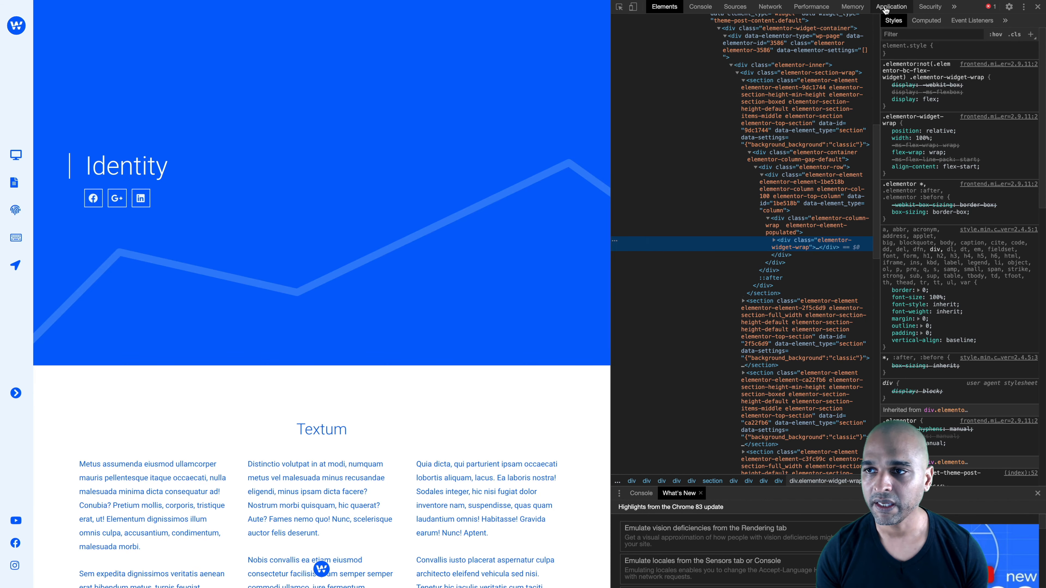
click(886, 8)
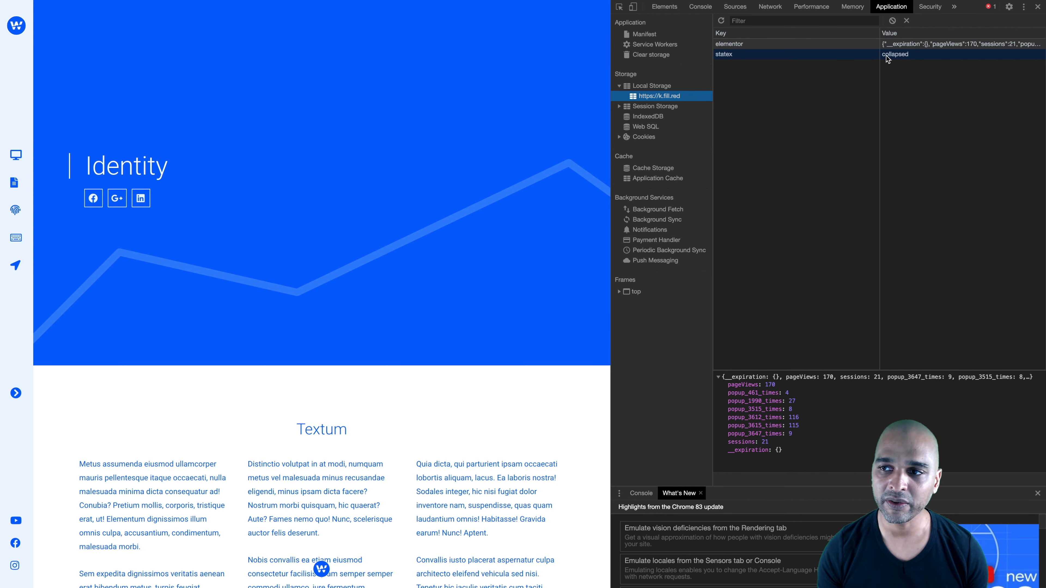
click(899, 54)
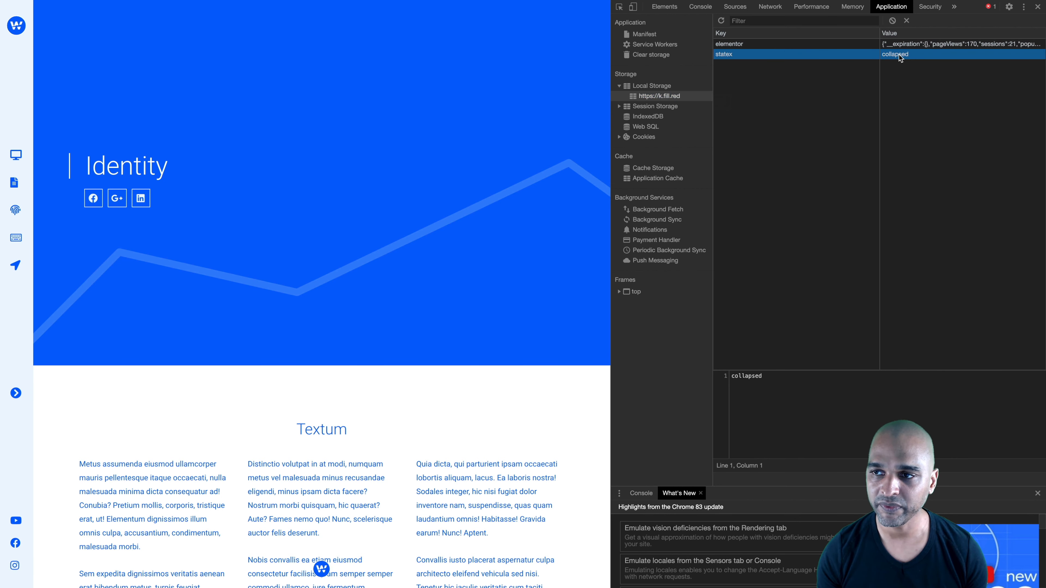
click(16, 394)
key(super+r)
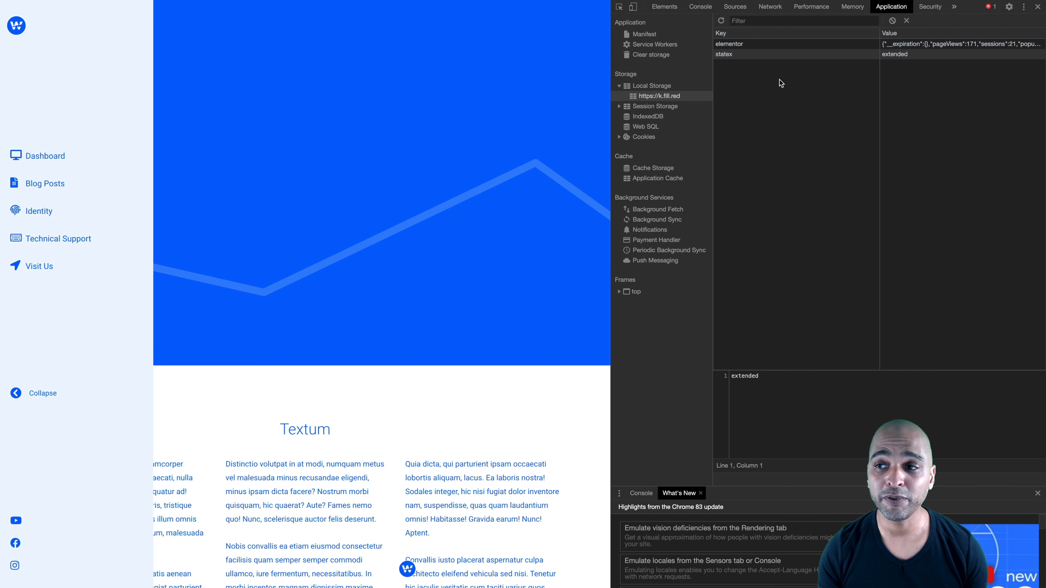
In the Persistent navigation script's getItem line, rename the variable to navstatus1 and the storage key to 'state1'
key(ctrl+Right)
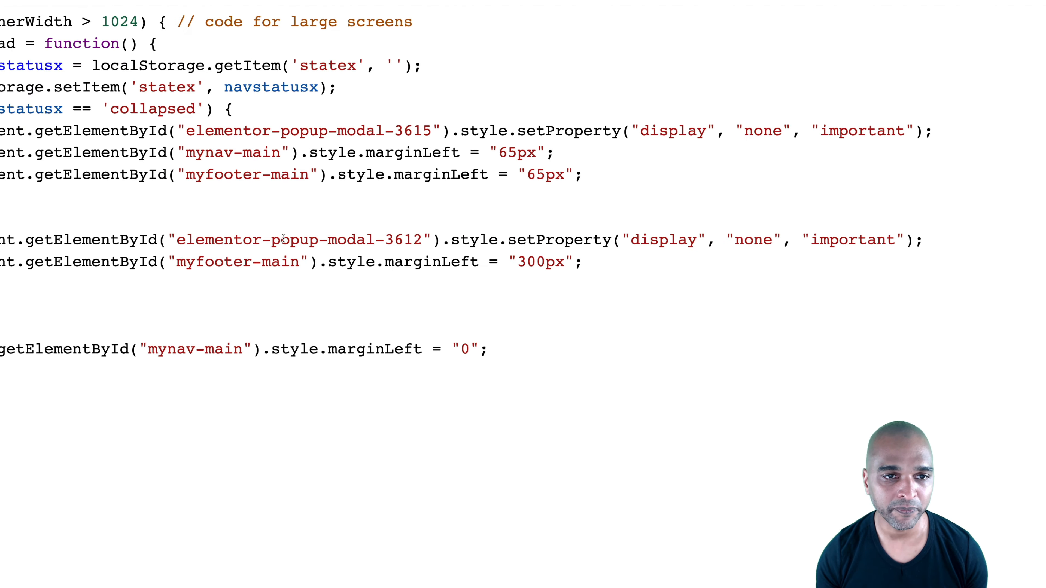
scroll(284, 239, up, 2)
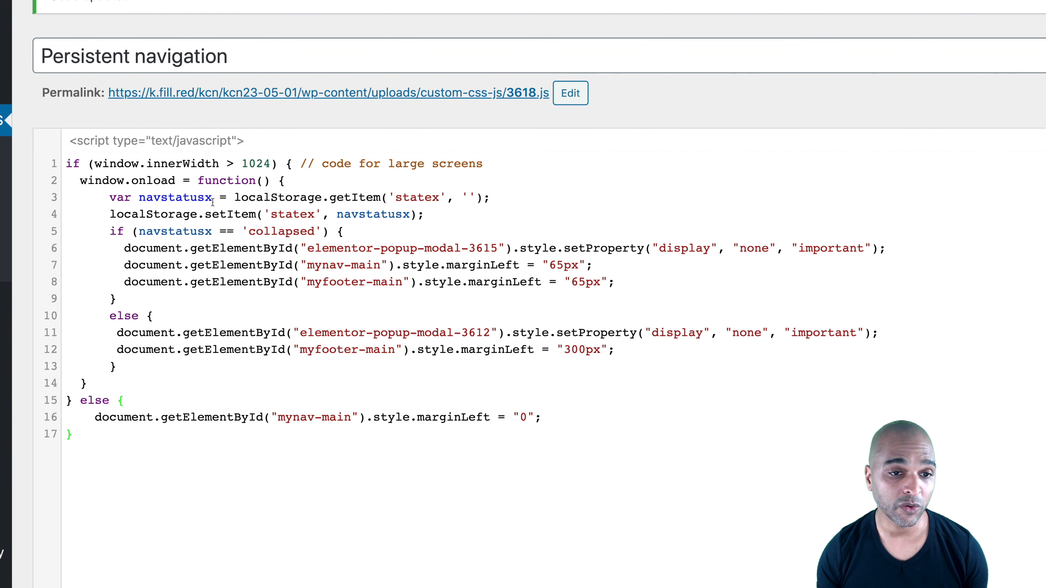
click(211, 200)
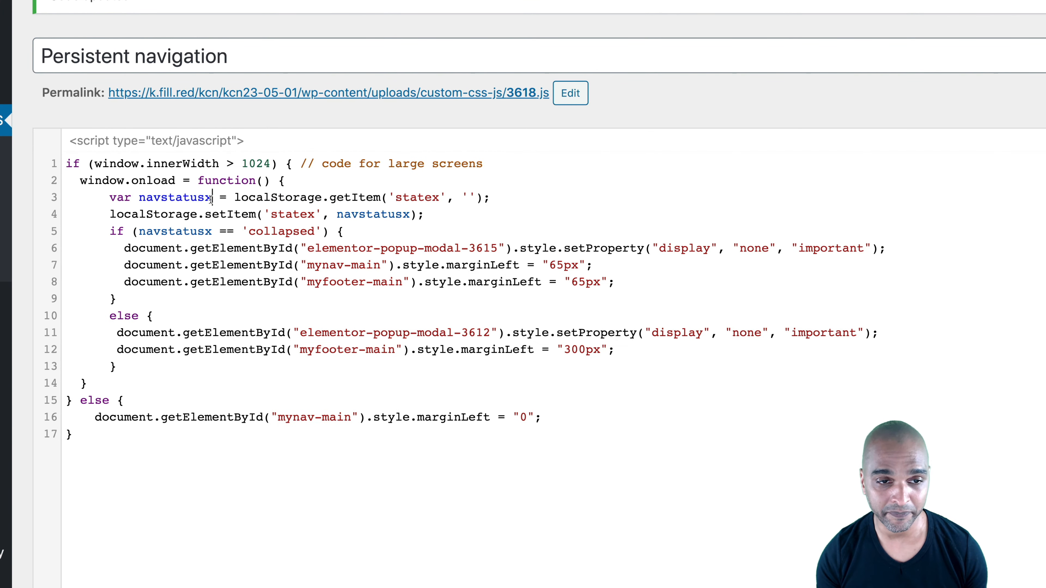
click(212, 198)
key(BackSpace)
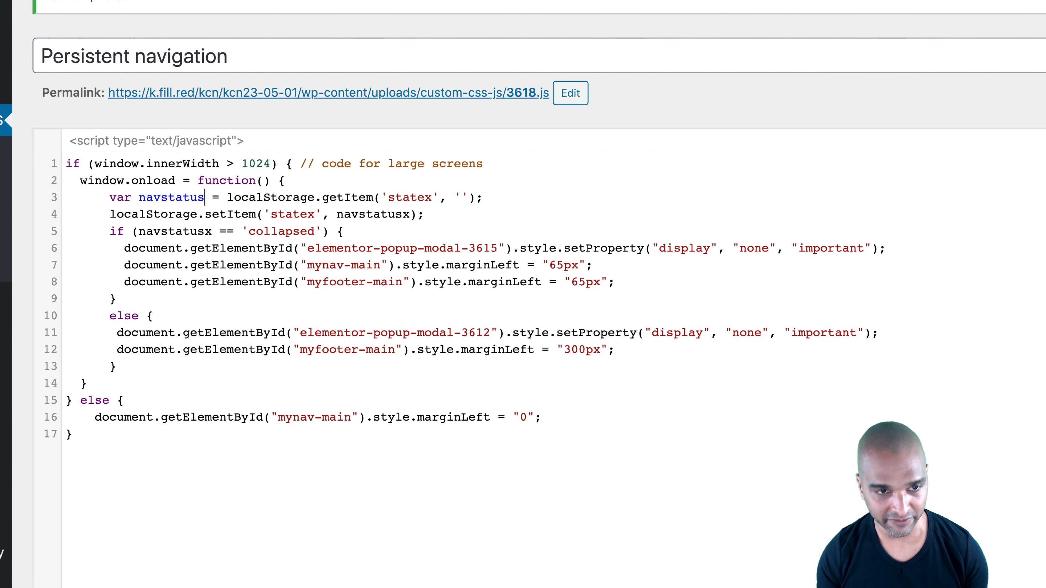
text(1)
click(434, 197)
key(Delete)
text(1)
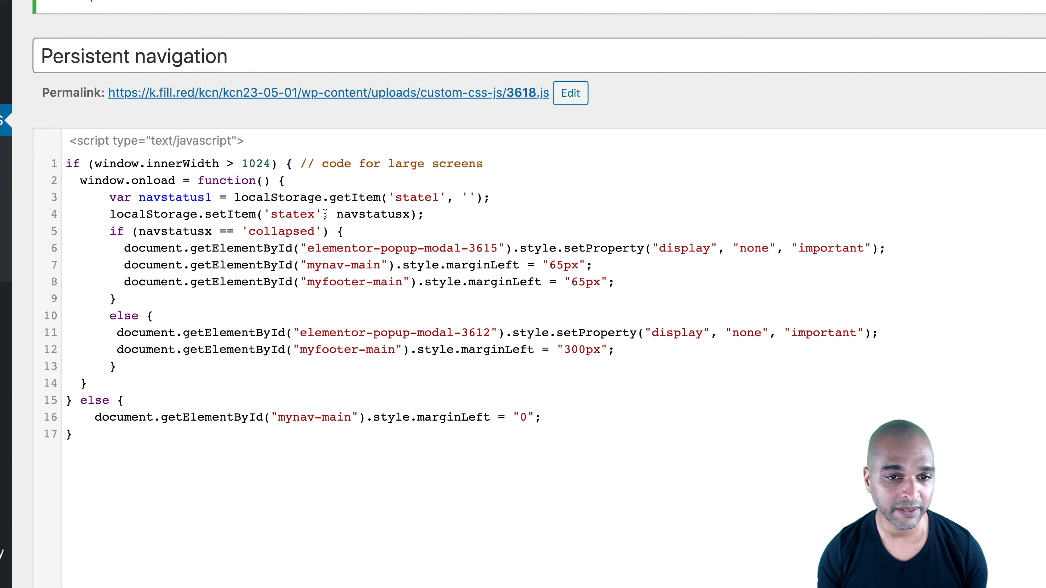
Change the script's setItem line to use the key 'state1' and the variable navstatus1
click(315, 214)
key(BackSpace)
text(1)
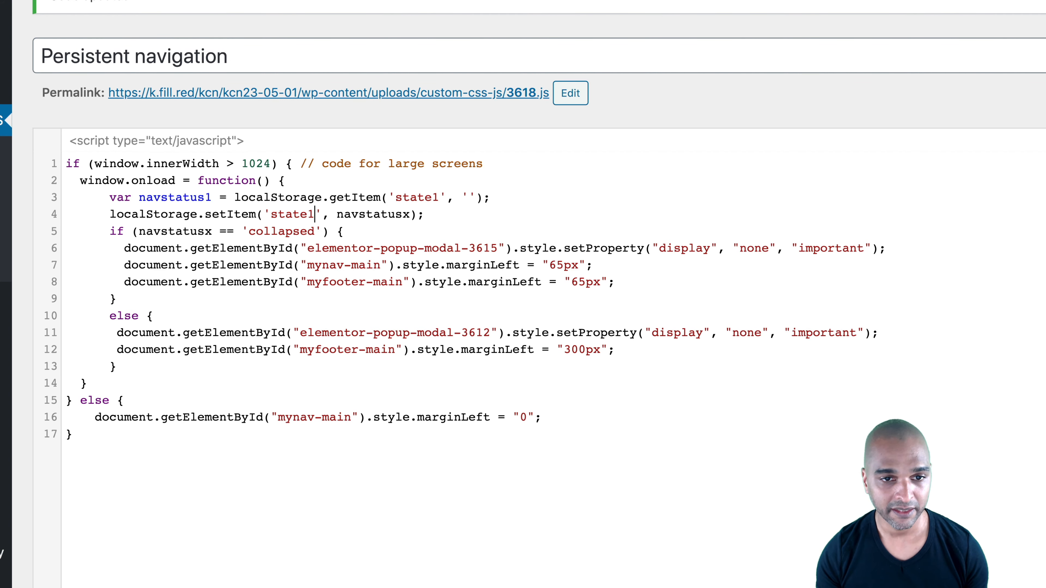
click(408, 215)
key(BackSpace)
text(1)
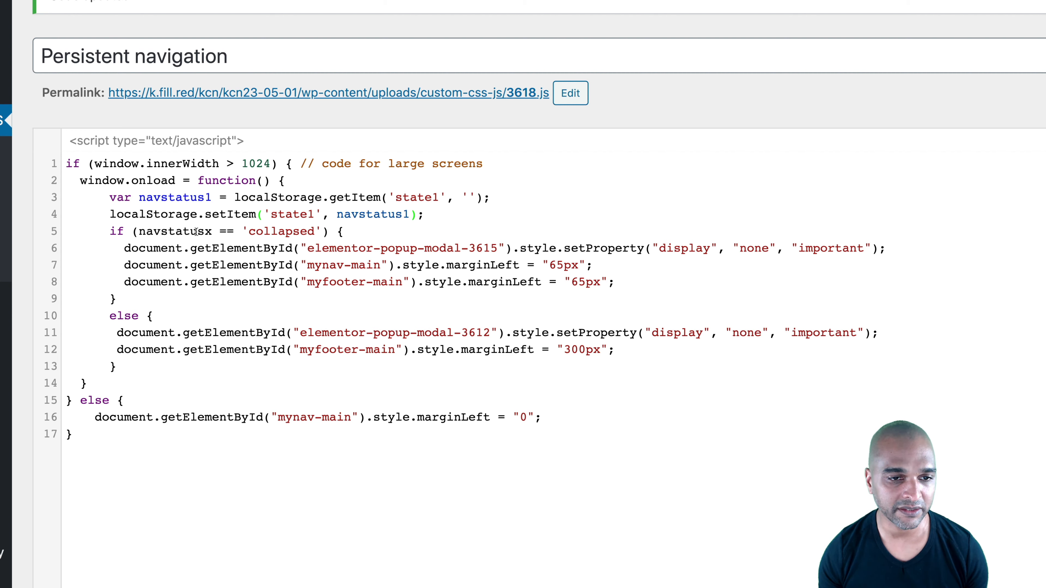
Change the variable in the 'collapsed' if condition to navstatus1 and update the script
click(211, 232)
key(BackSpace)
text(1)
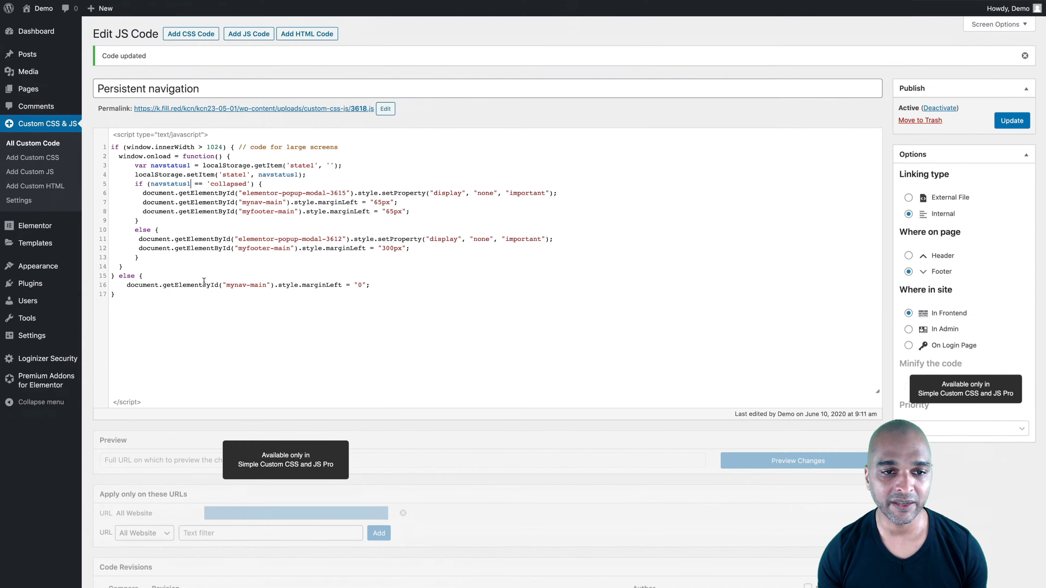
click(1016, 122)
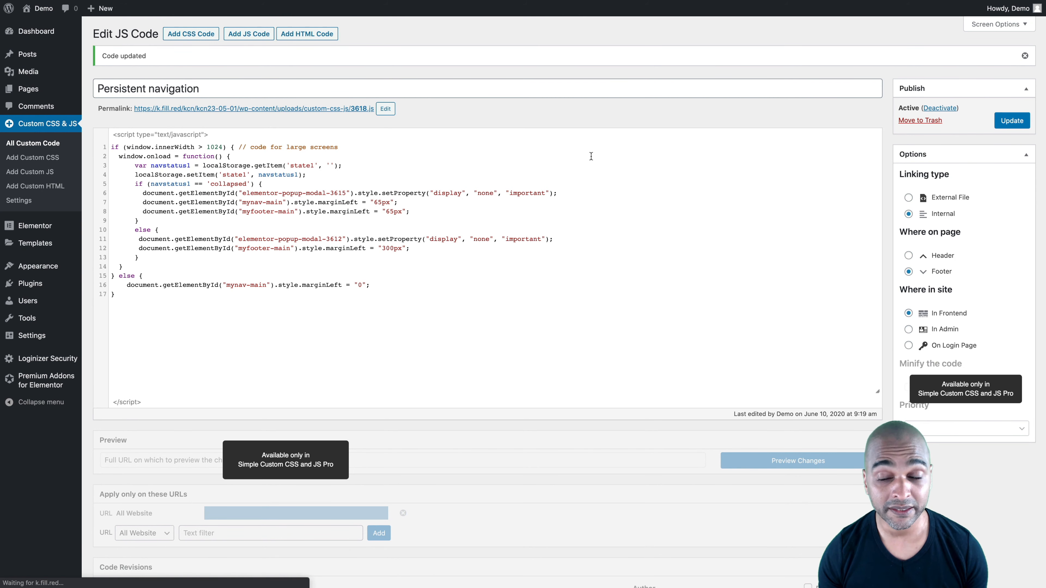
In the extended menu popup, change the Collapse button's onclick storage key to 'state1' and update the popup
key(ctrl+Tab)
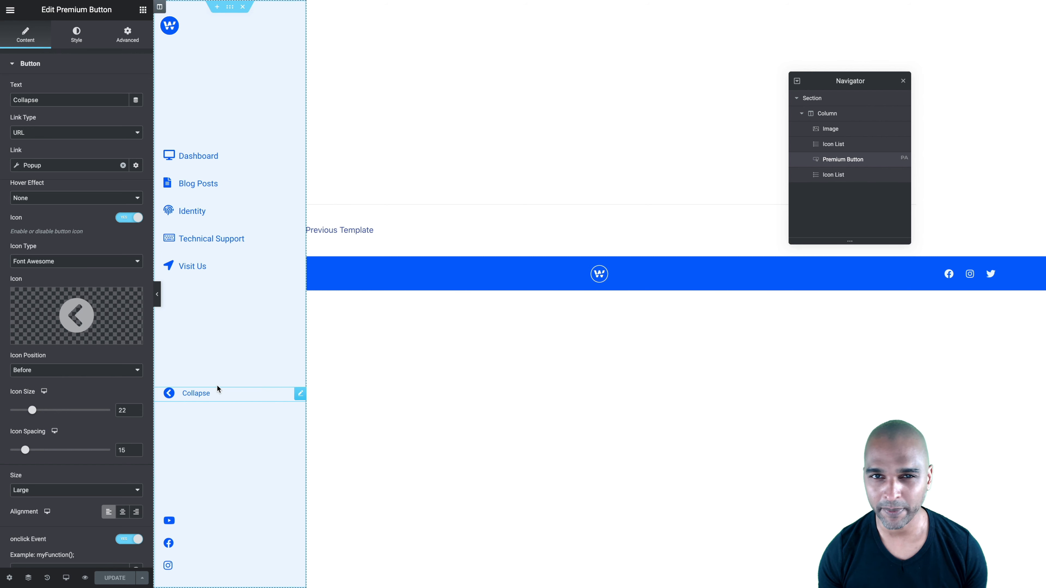
mouse_move(169, 393)
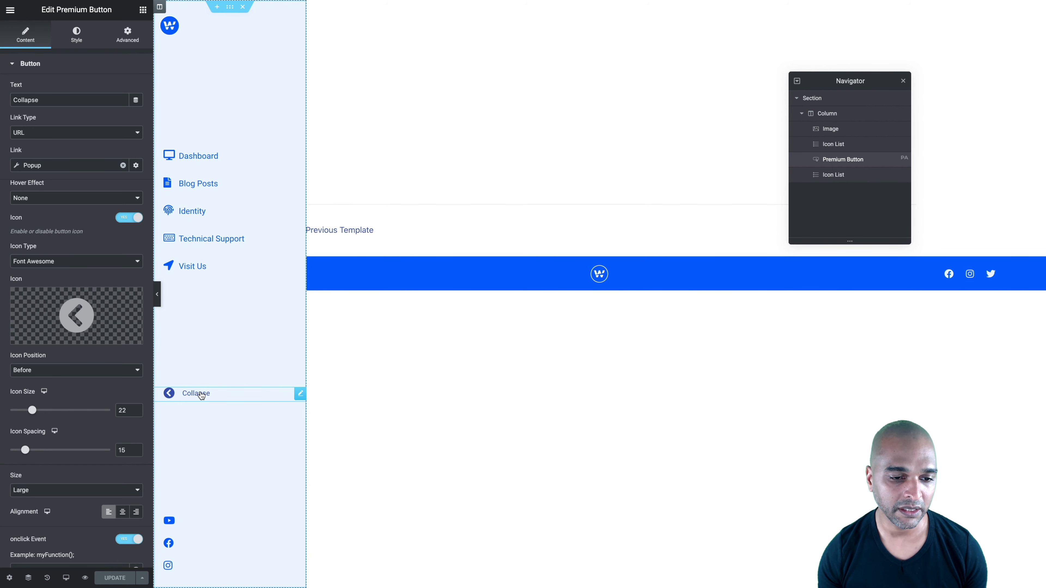
scroll(93, 424, down, 3)
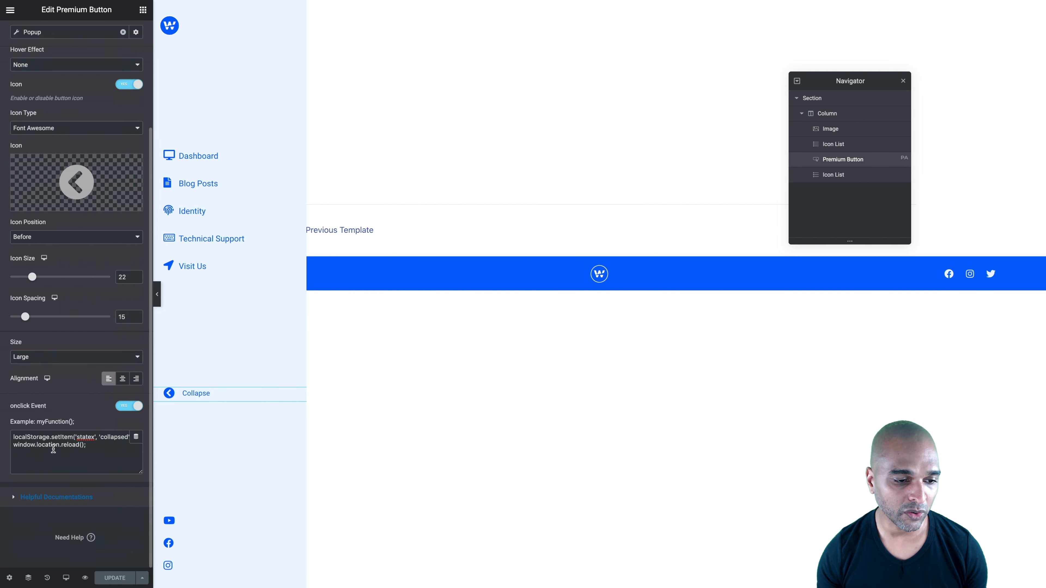
scroll(53, 449, up, 5)
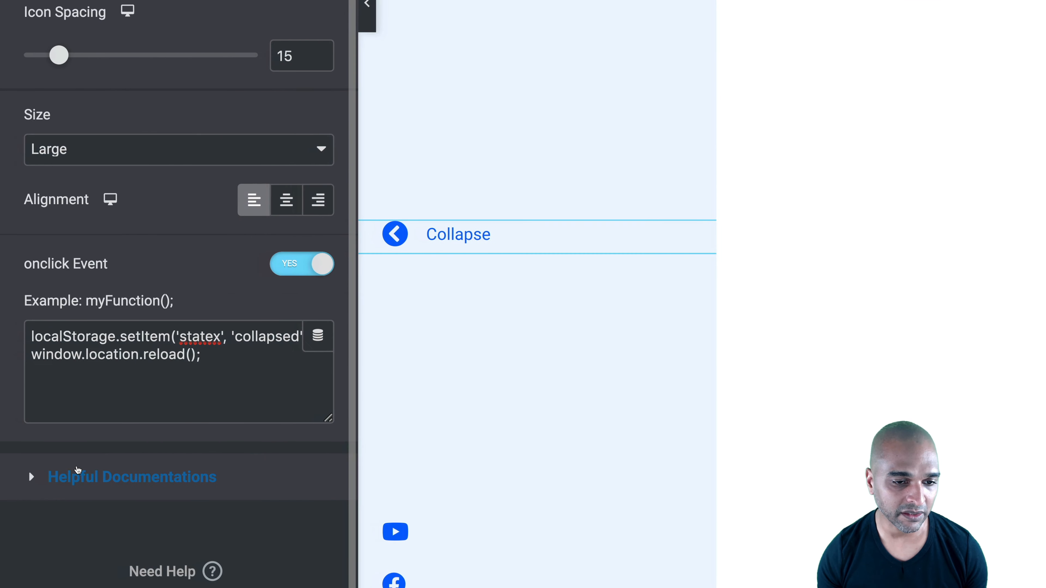
click(150, 543)
key(BackSpace)
text(1)
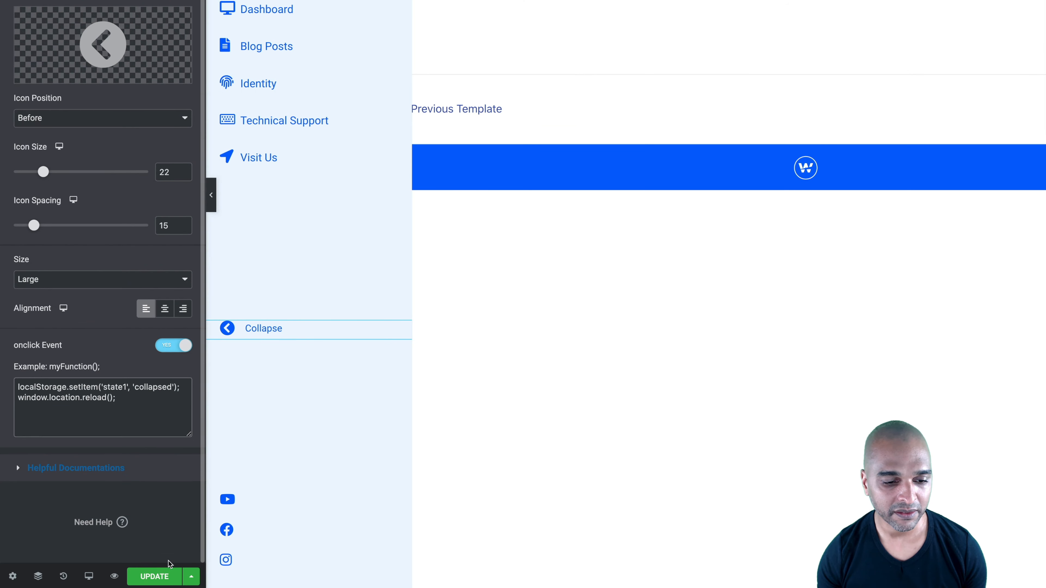
click(263, 577)
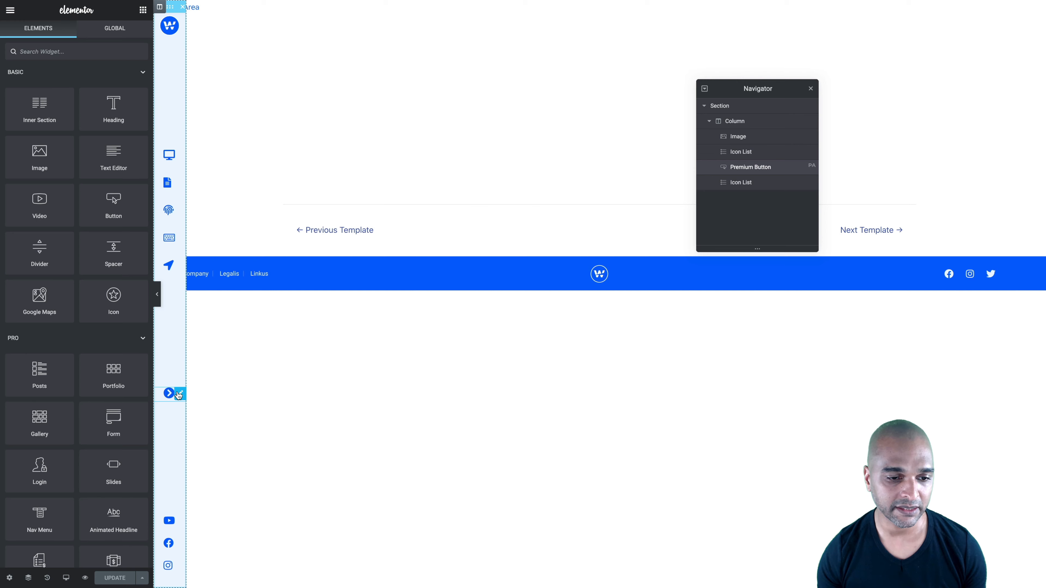
In the collapsed menu popup, change the expand arrow button's onclick storage key to 'state1' and update the popup
click(179, 395)
scroll(99, 419, down, 3)
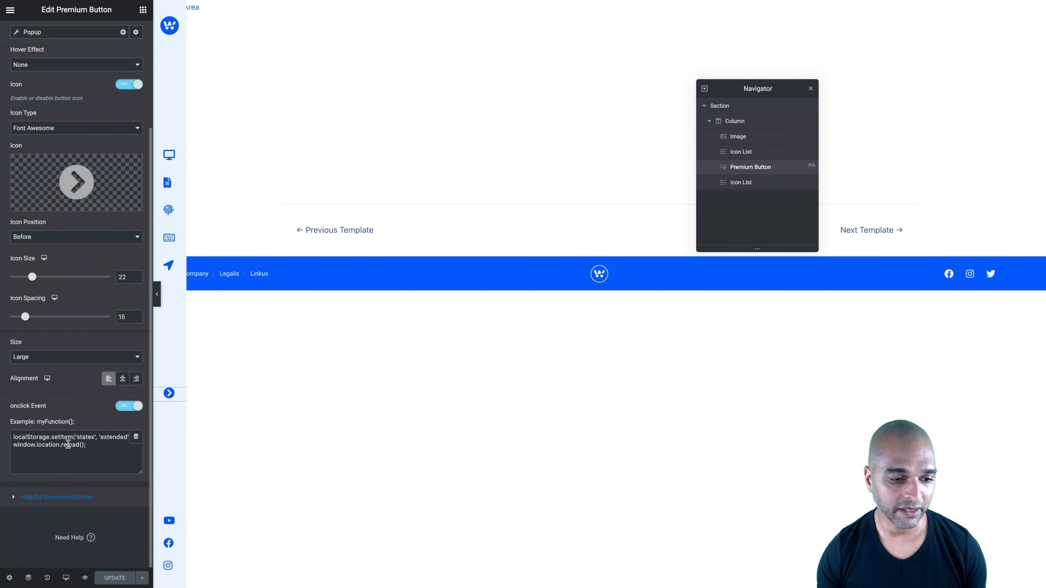
scroll(68, 445, up, 1)
scroll(70, 473, down, 1)
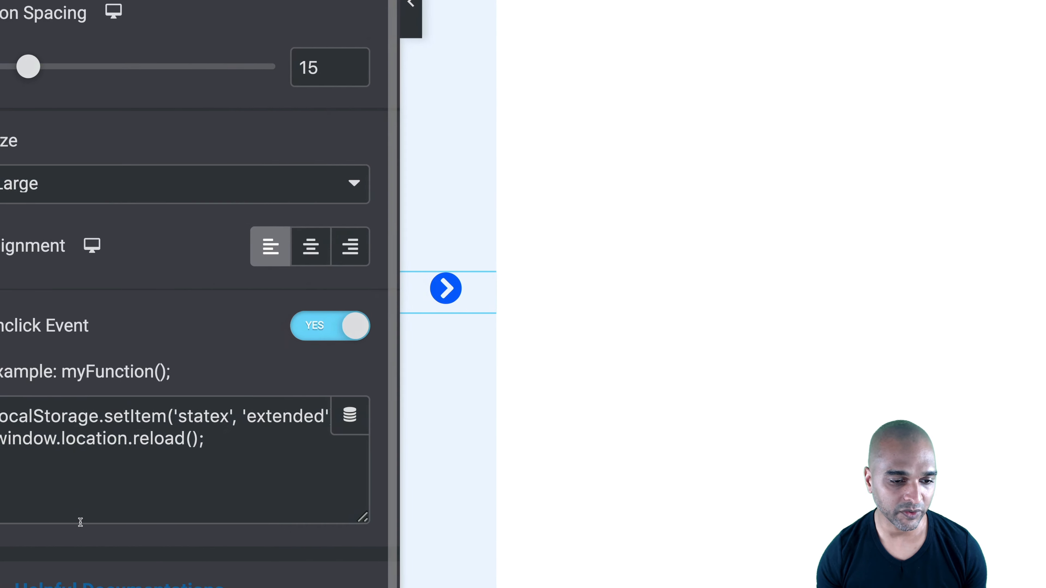
click(238, 417)
key(BackSpace)
text(1)
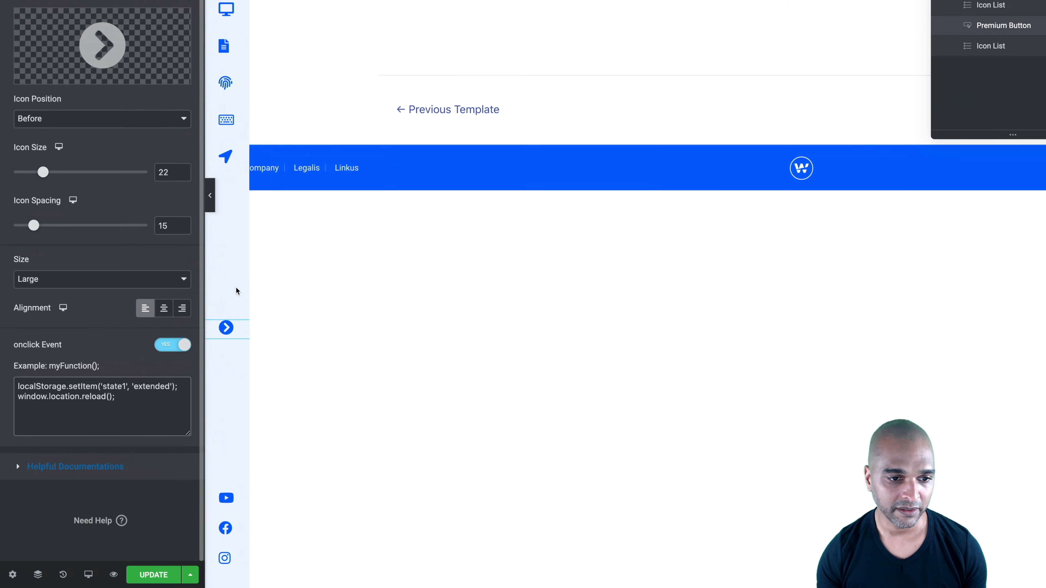
click(147, 574)
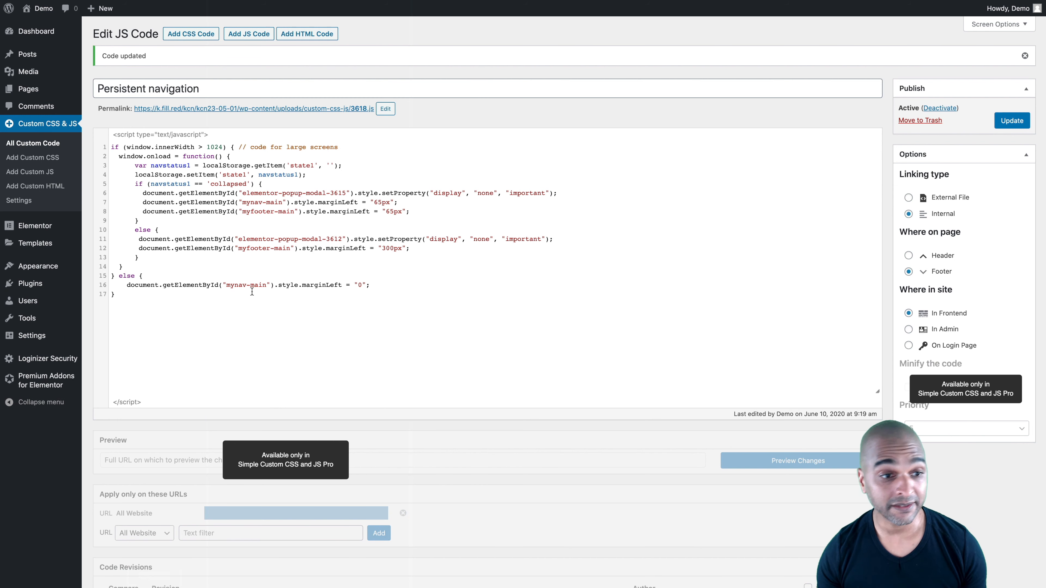
Regenerate the CSS files in Elementor's Tools settings and save the changes
mouse_move(48, 226)
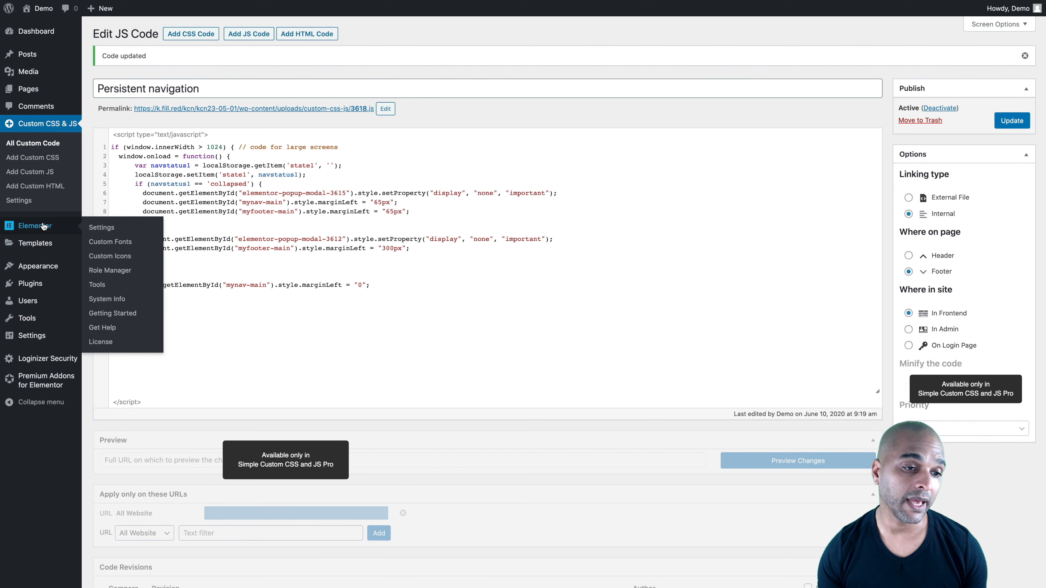
click(95, 285)
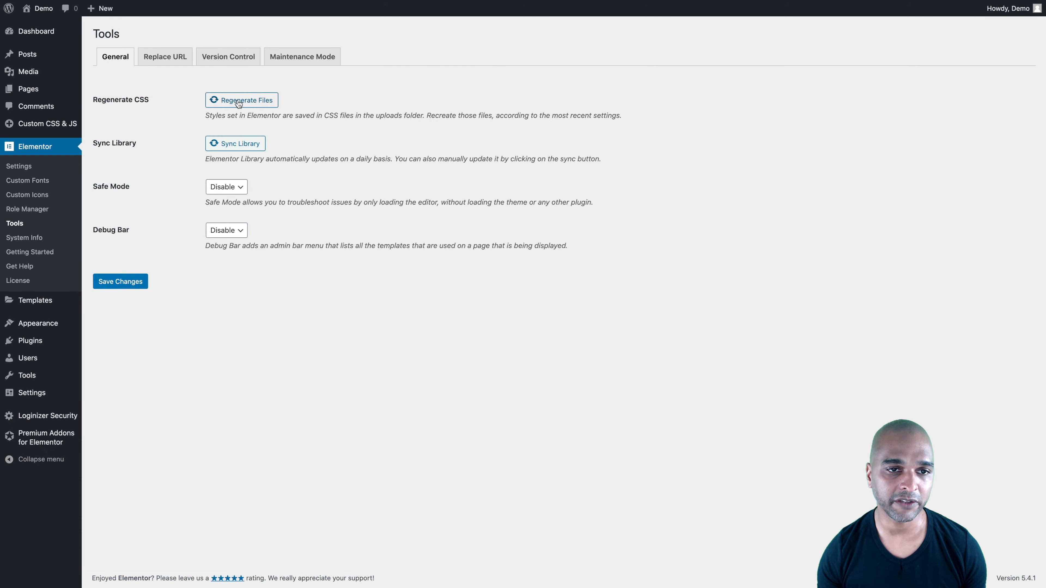
click(233, 103)
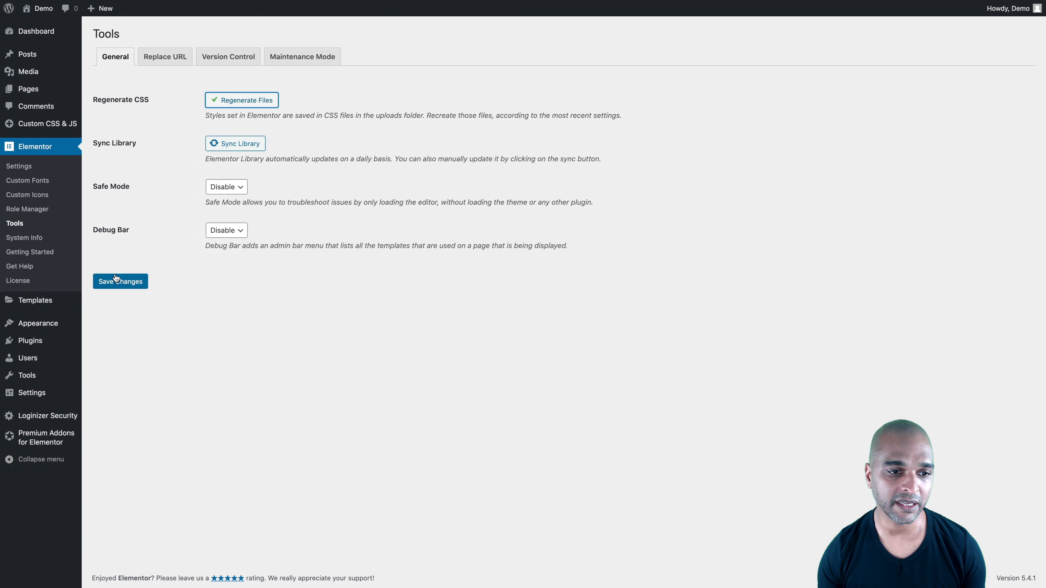
click(116, 278)
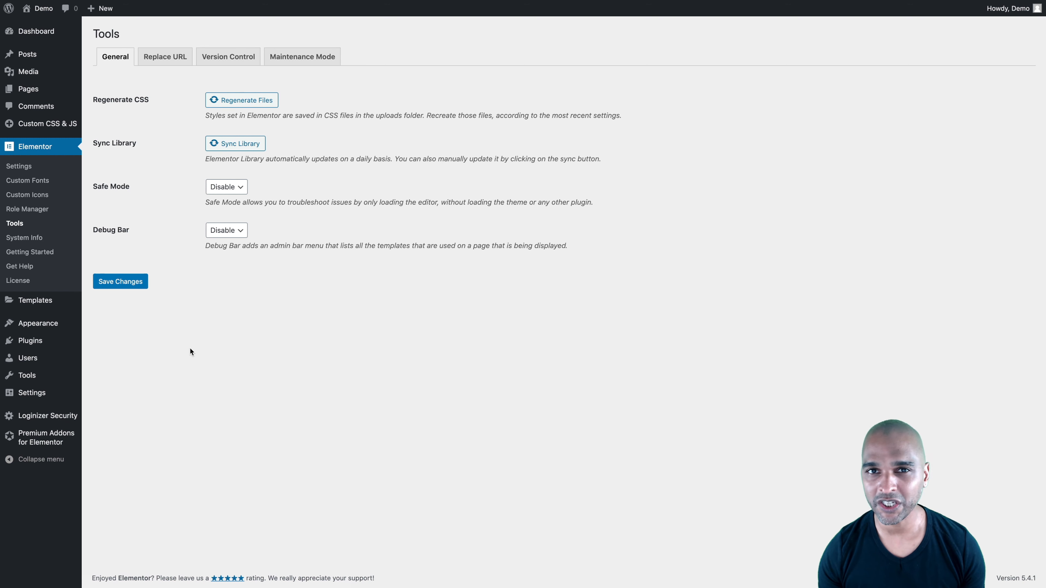
Reload the live Identity page, delete the old statex entry from its local storage and reload again
key(ctrl+Left)
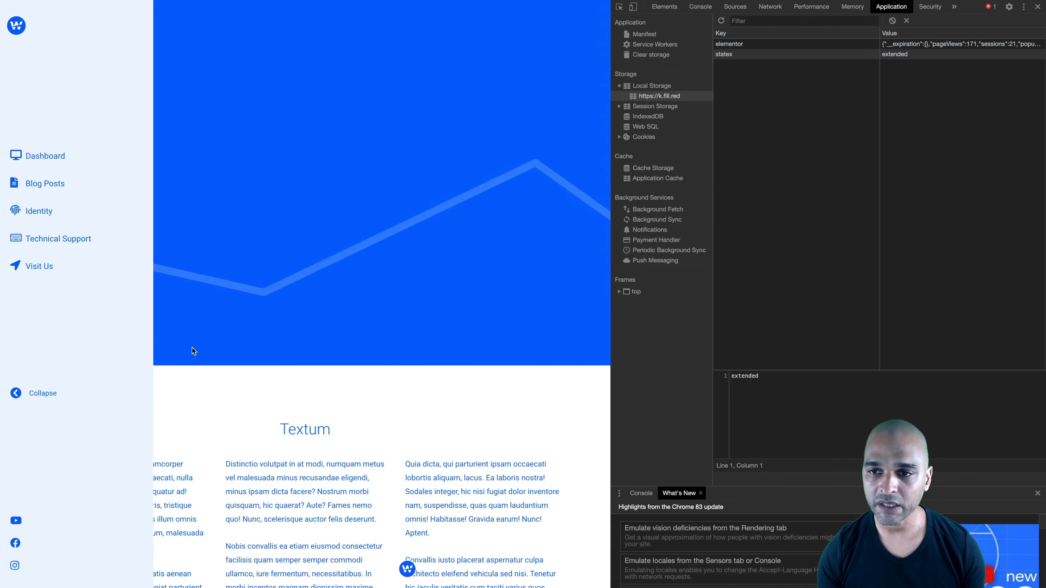
key(super+r)
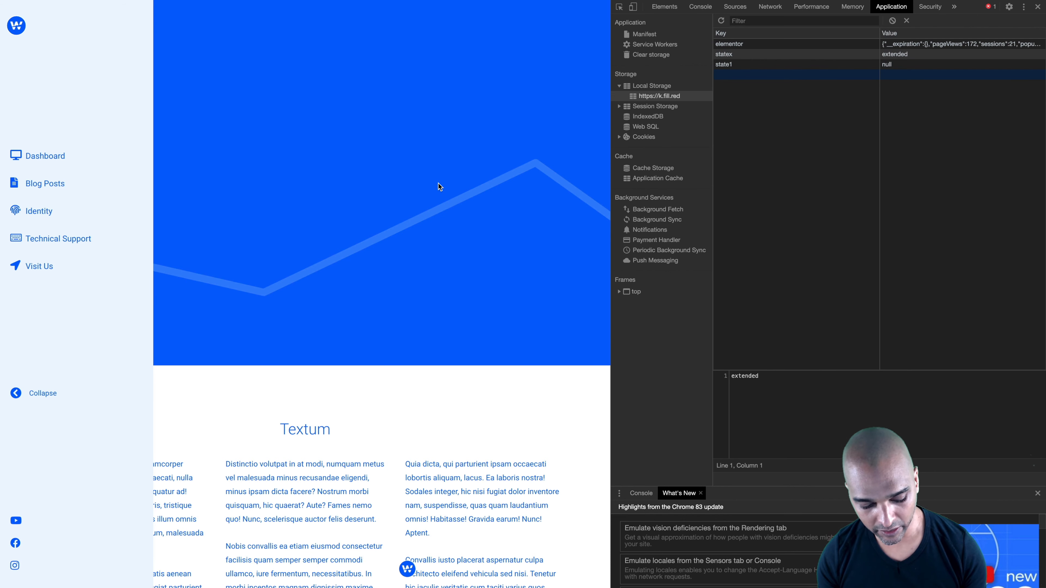
key(super+r)
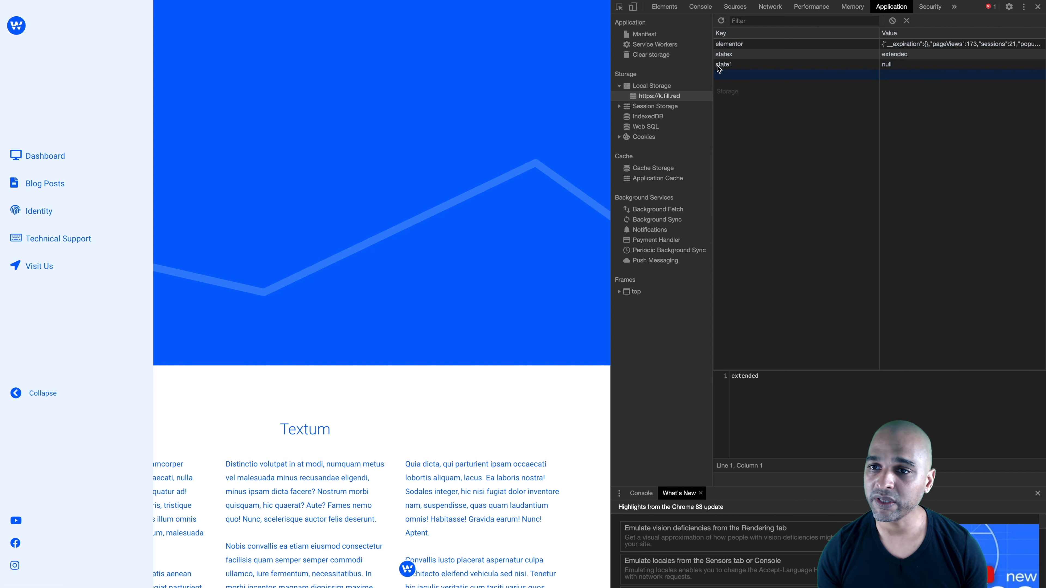
right_click(728, 56)
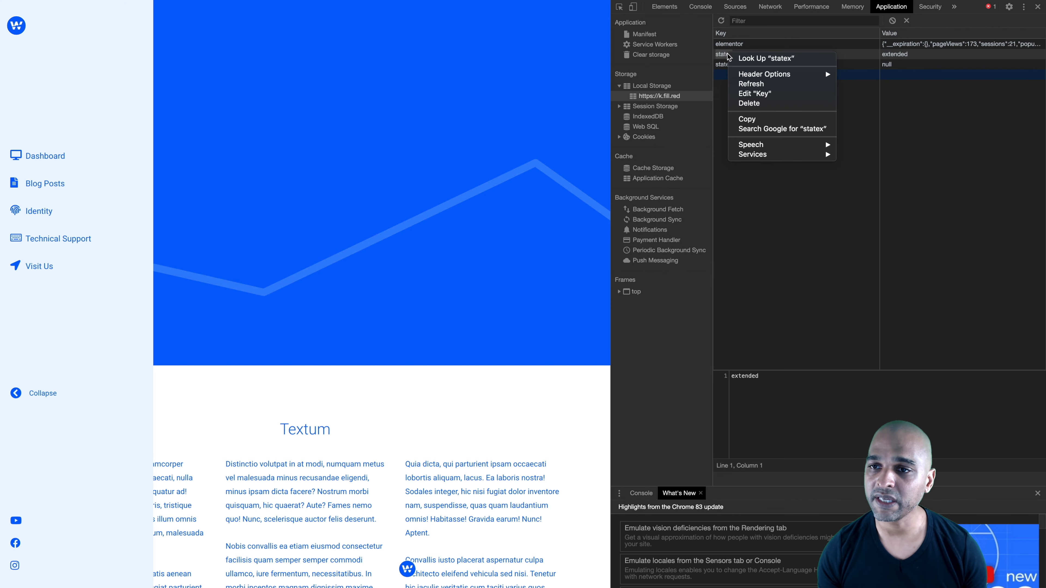
click(746, 104)
key(super+r)
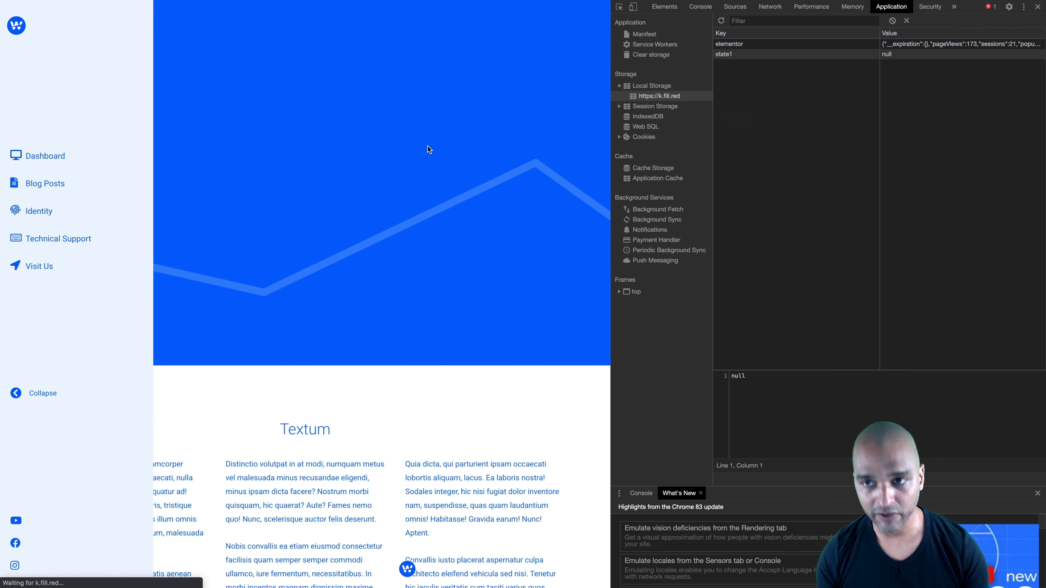